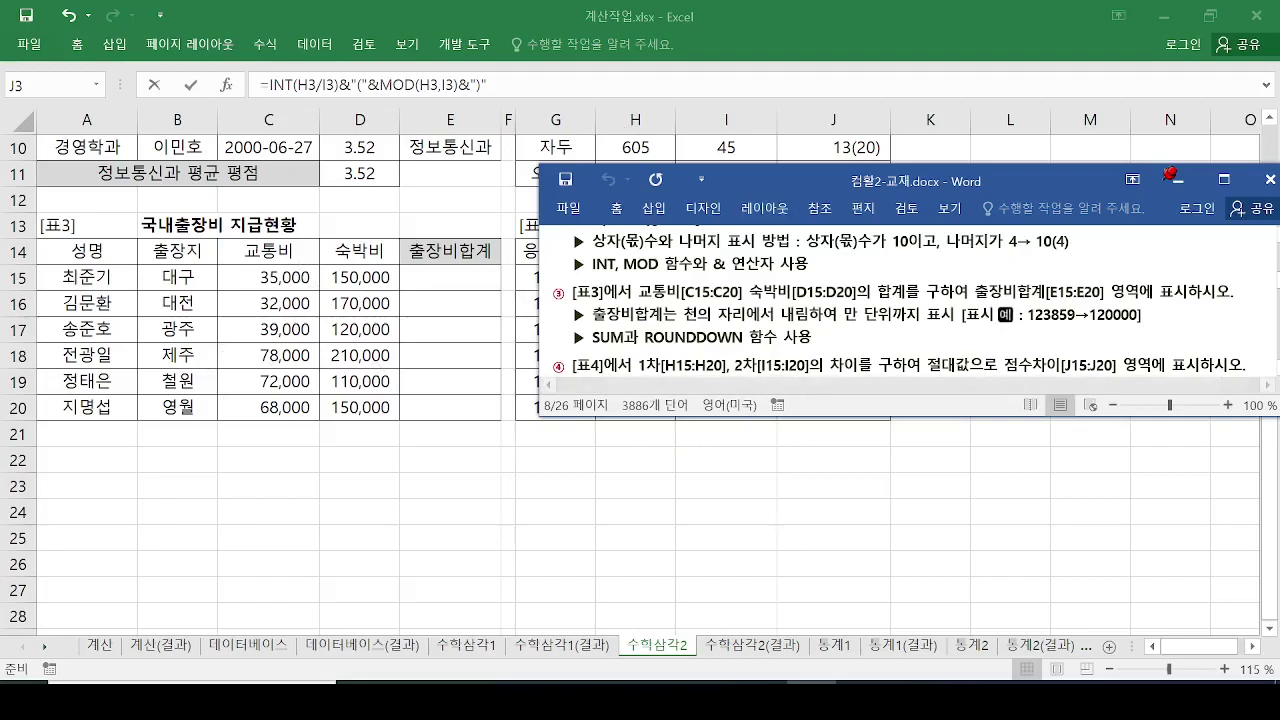
Read task 3 in the Word document: source ranges, target range E15:E20, rounding rule and required functions.
left_click_drag(676, 272, 719, 261)
left_click_drag(797, 270, 832, 254)
left_click_drag(880, 303, 956, 302)
left_click_drag(1009, 266, 1044, 248)
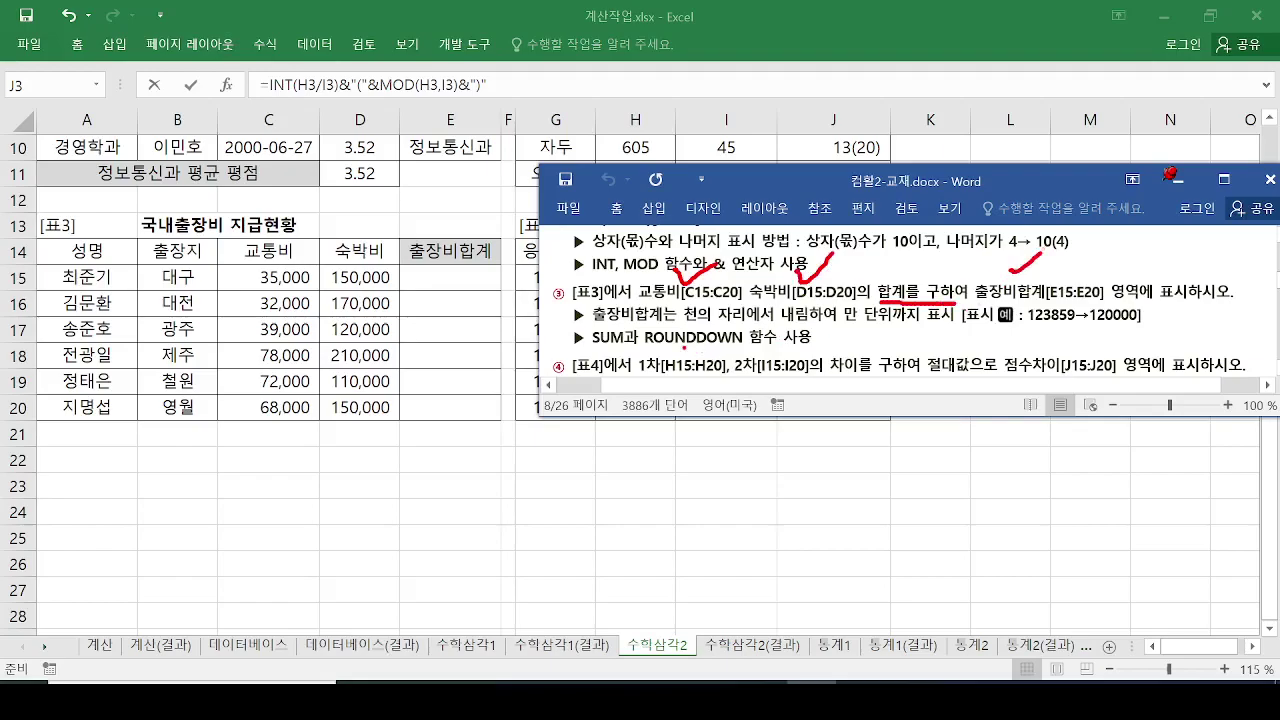
left_click_drag(684, 318, 946, 324)
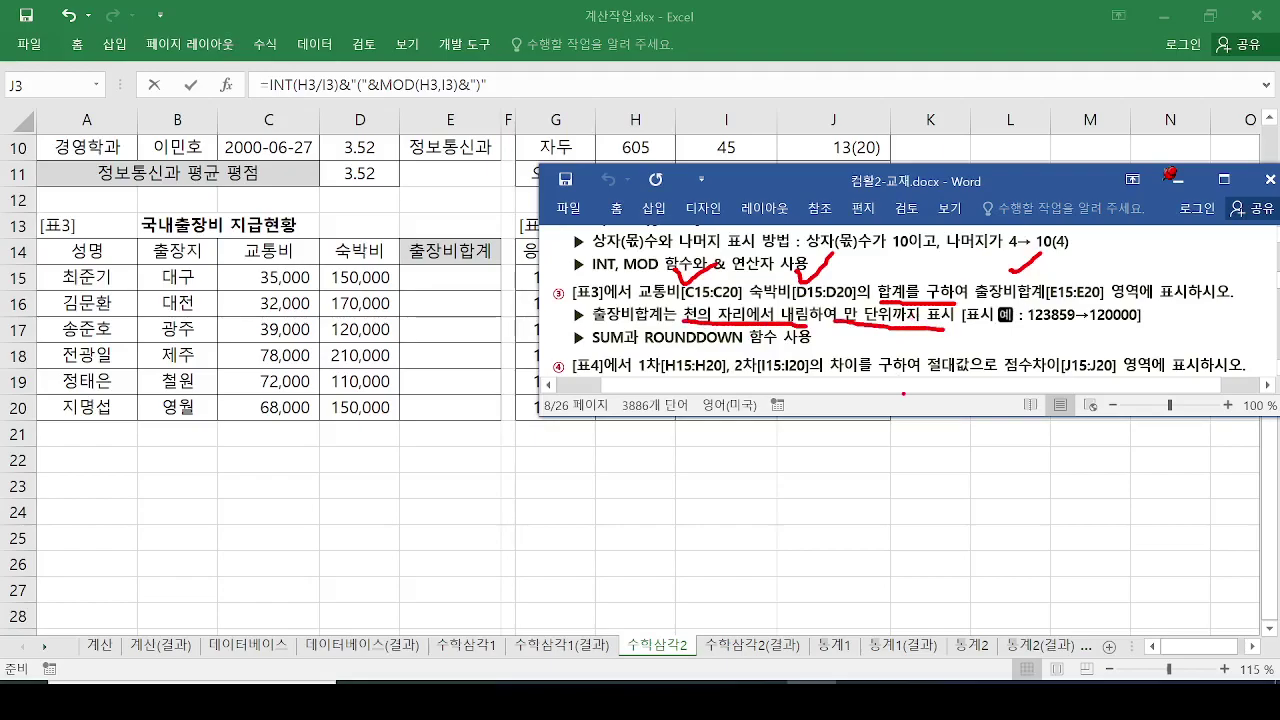
left_click_drag(1026, 324, 1136, 337)
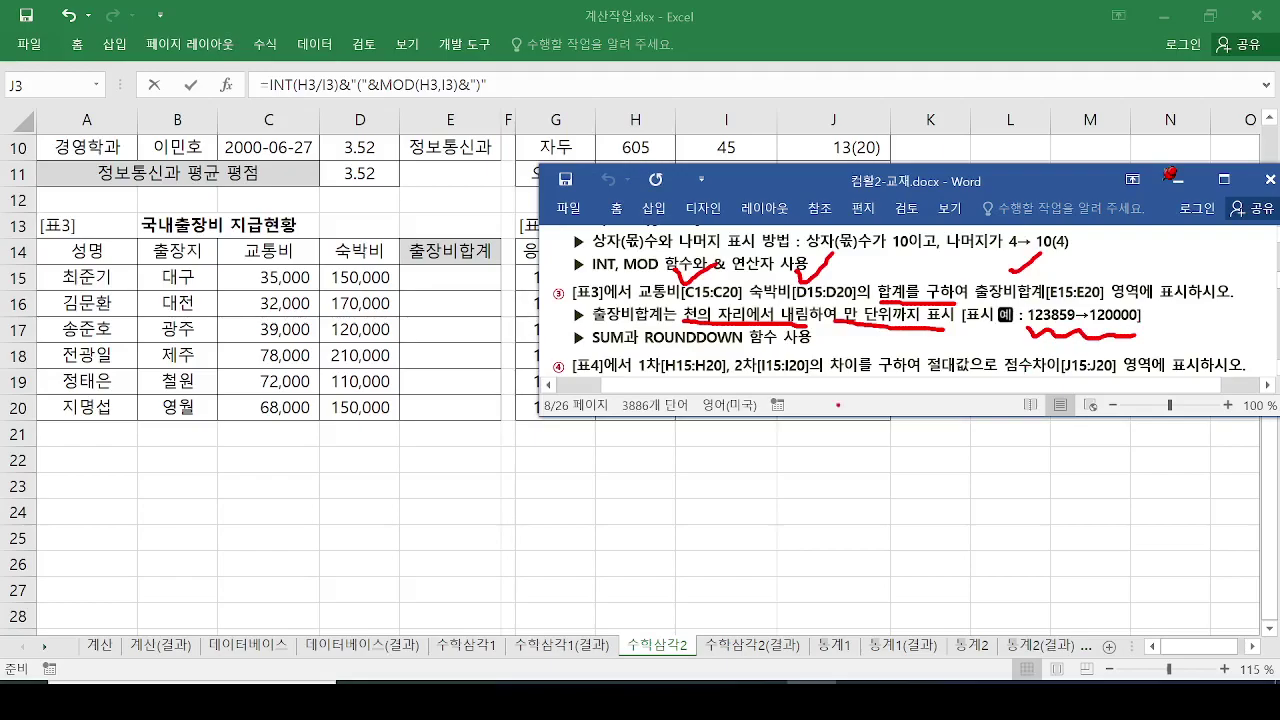
left_click_drag(655, 350, 740, 347)
mouse_move(641, 348)
left_mouse_down()
mouse_move(688, 316)
mouse_move(746, 347)
left_mouse_up()
mouse_move(706, 290)
left_mouse_down()
mouse_move(703, 316)
mouse_move(745, 315)
left_mouse_up()
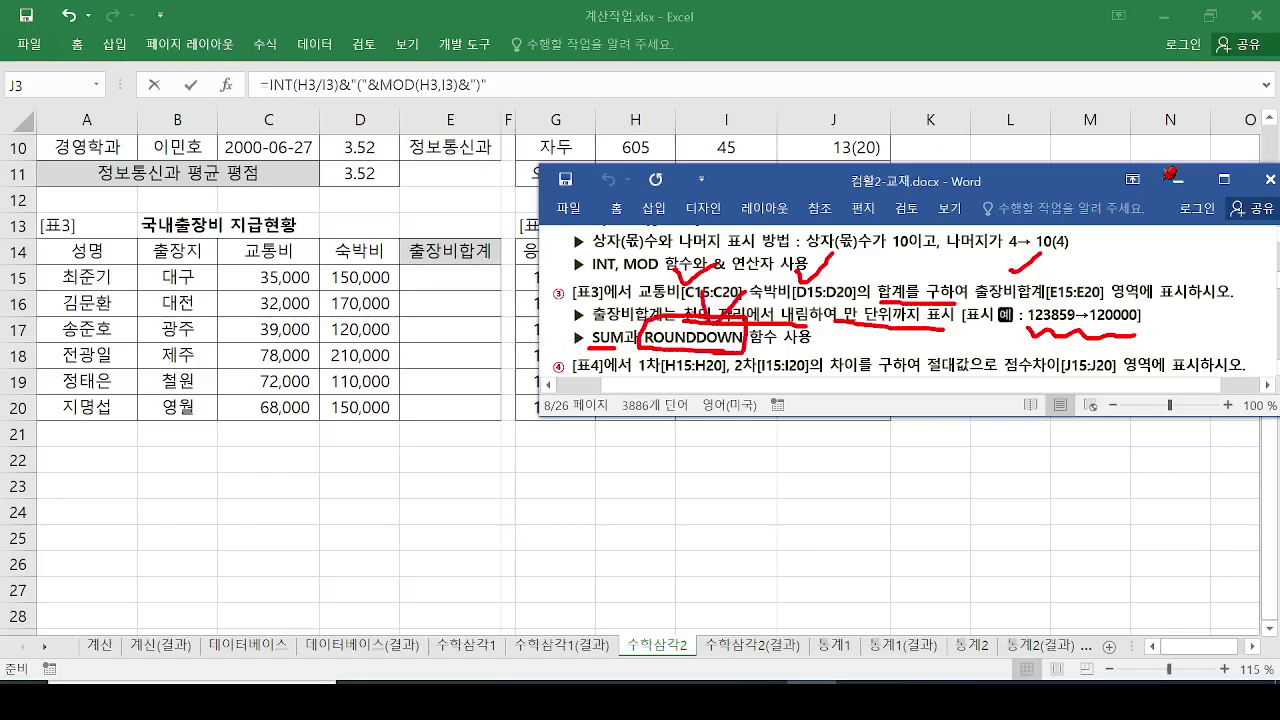
key("e")
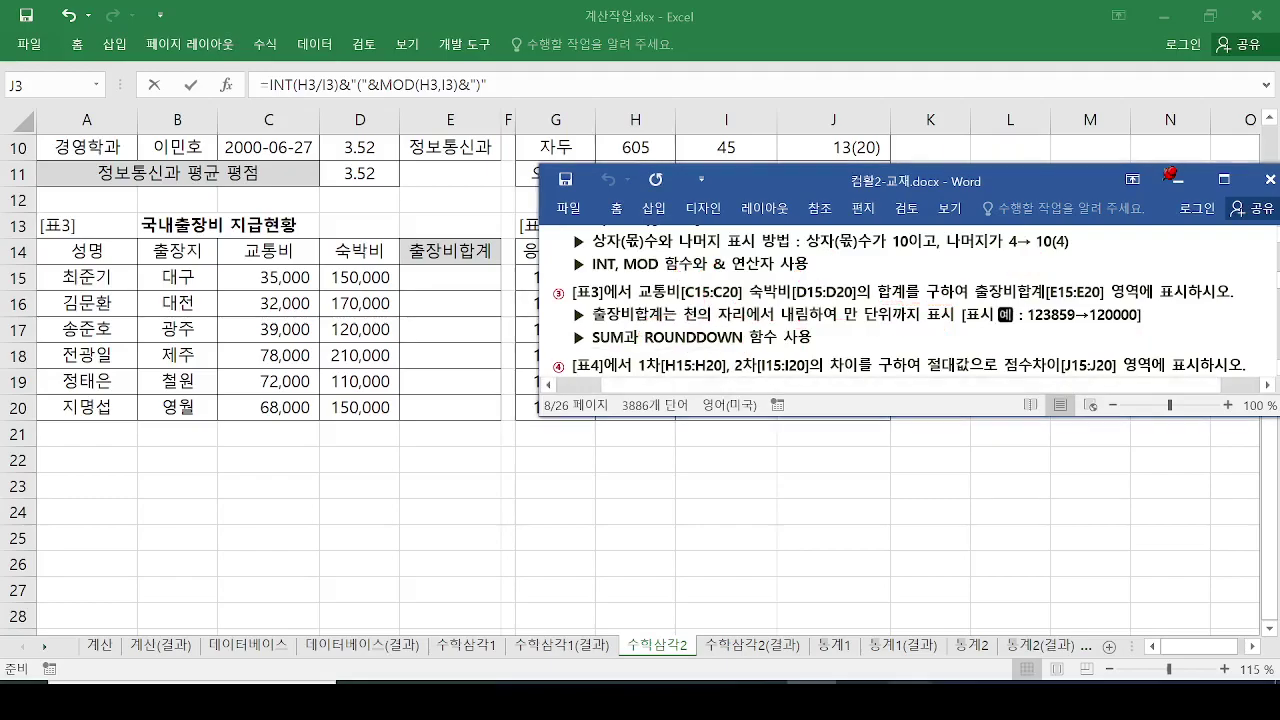
Put away the Word instructions, switch to 컴활2_함수_기본.xlsx and open the ROUNDDOWN reference from the math function overview.
left_click(1177, 180)
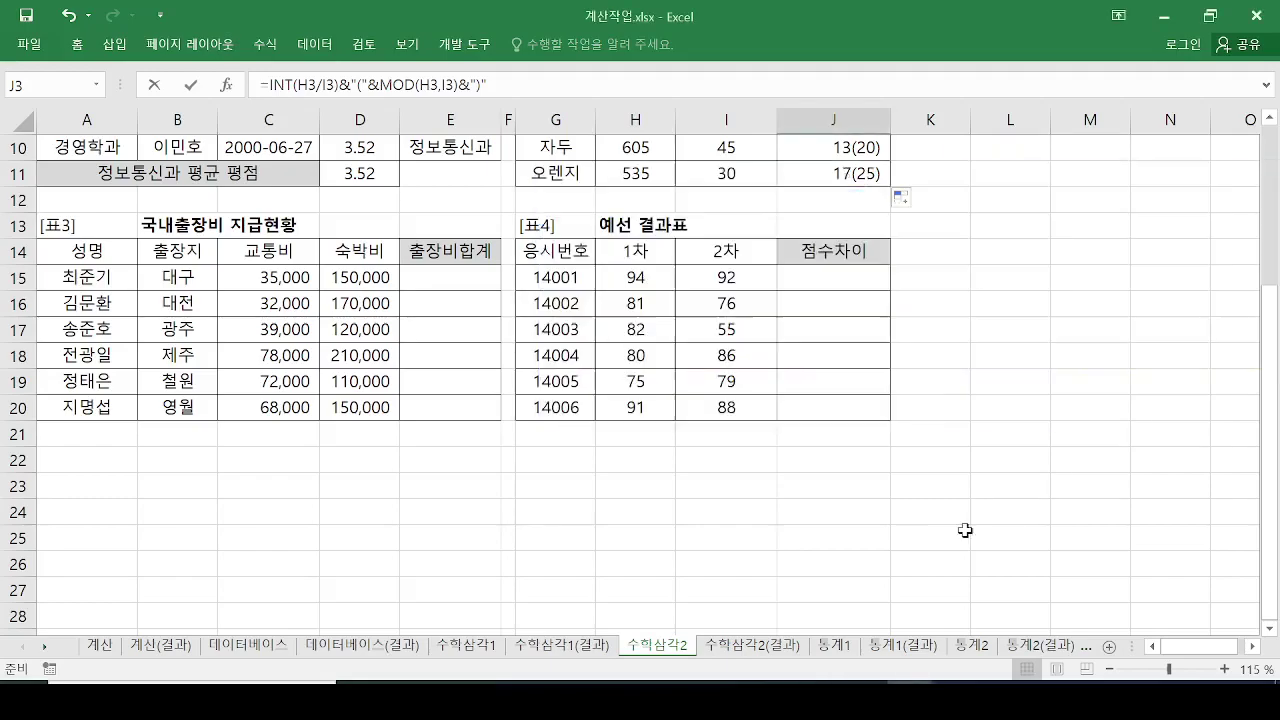
mouse_move(913, 702)
left_click(794, 623)
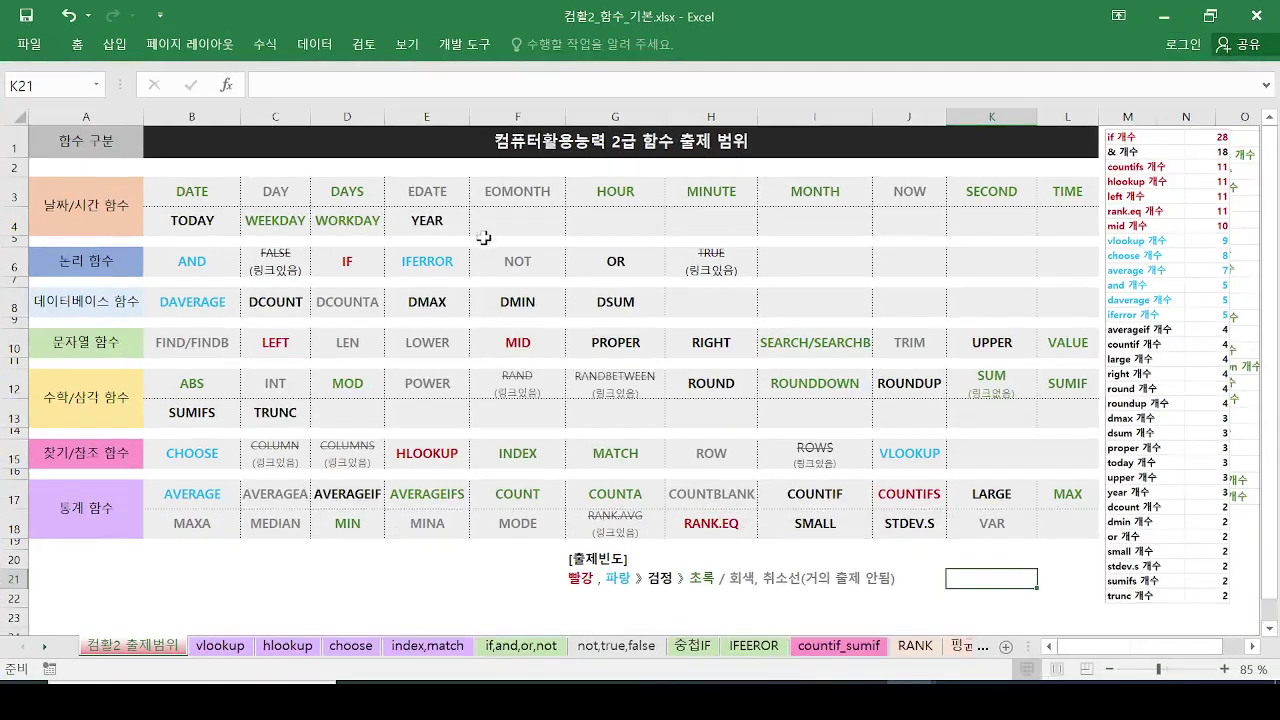
left_click_drag(543, 18, 707, 52)
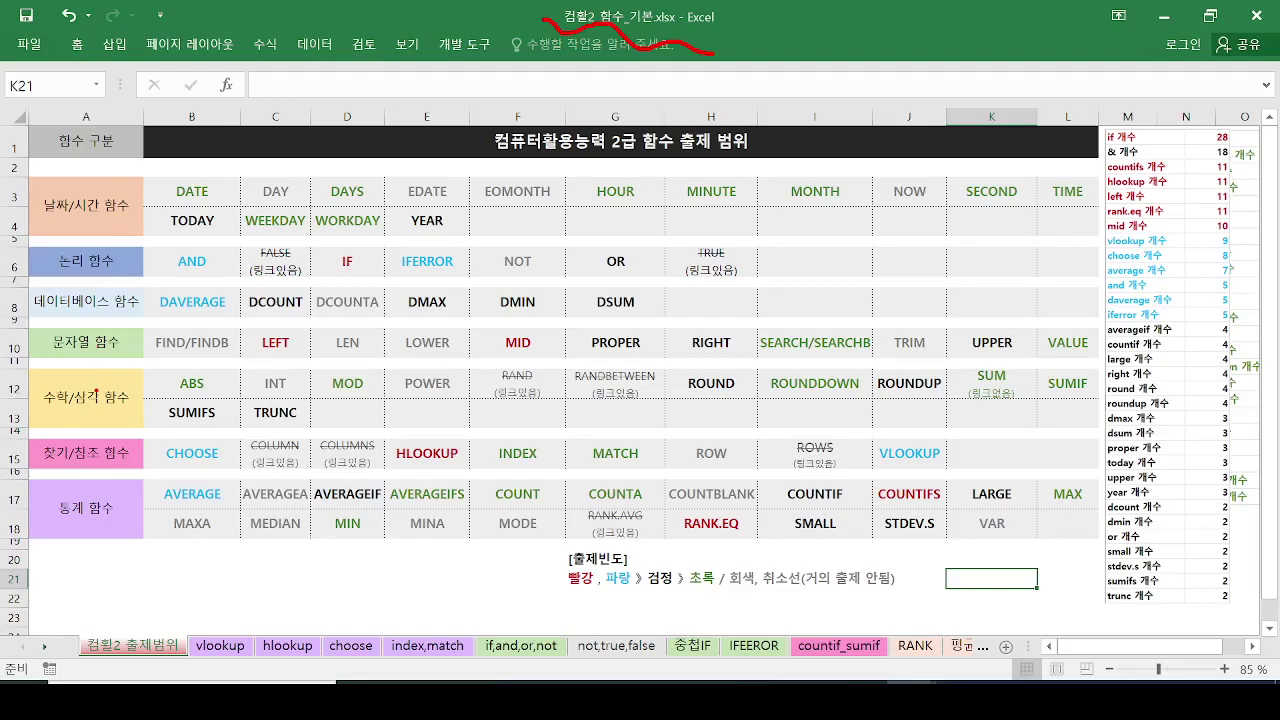
mouse_move(142, 372)
left_mouse_down()
mouse_move(22, 425)
mouse_move(140, 378)
mouse_move(322, 345)
mouse_move(614, 372)
mouse_move(750, 402)
mouse_move(852, 386)
mouse_move(950, 395)
left_mouse_up()
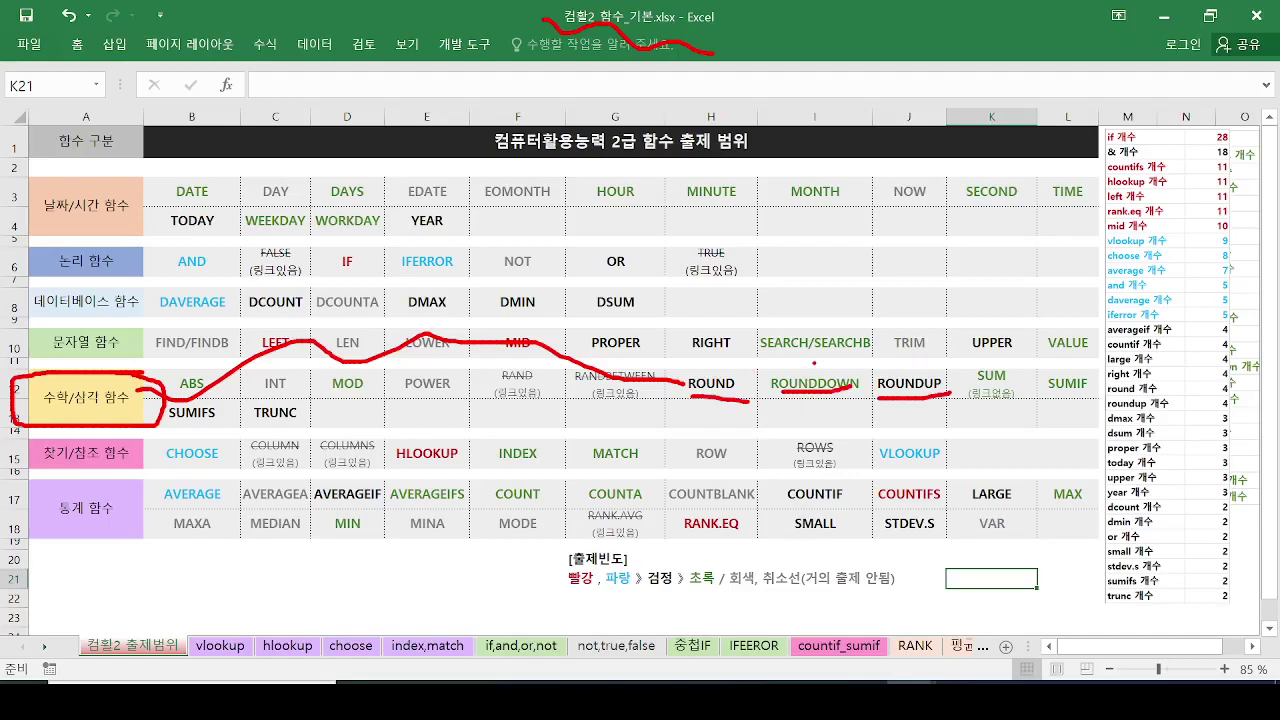
key("Escape")
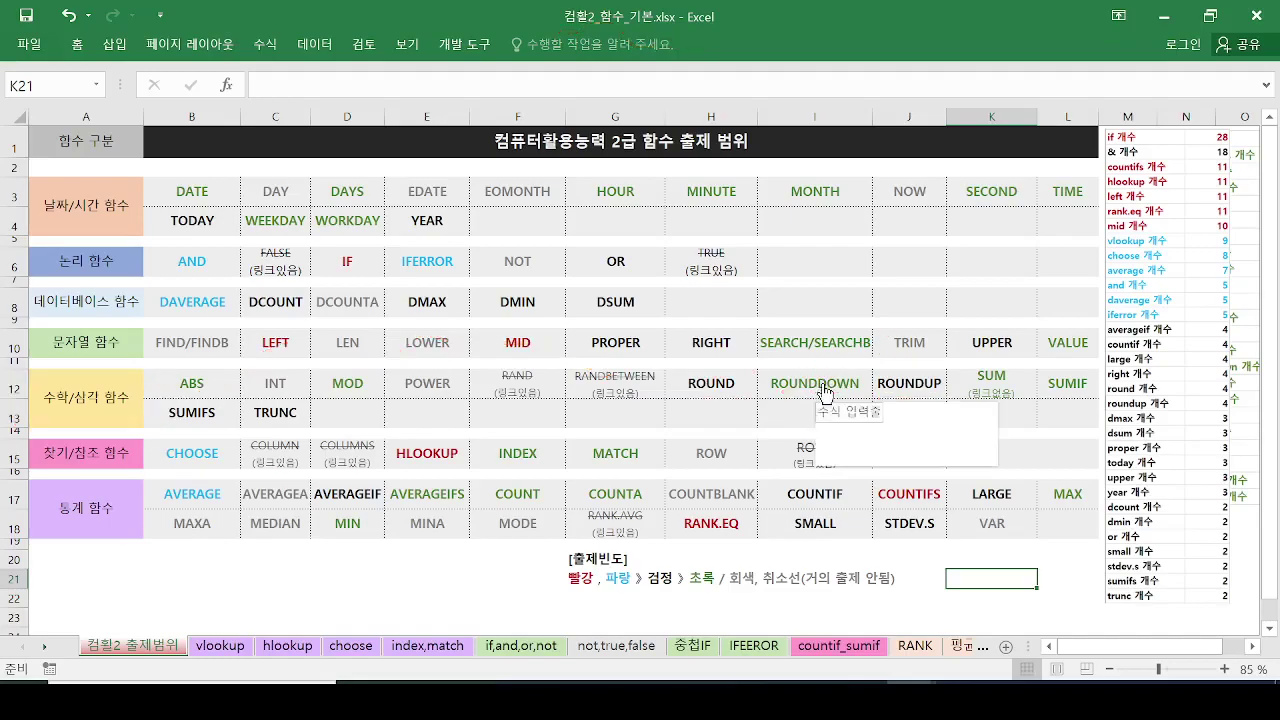
left_click(825, 390)
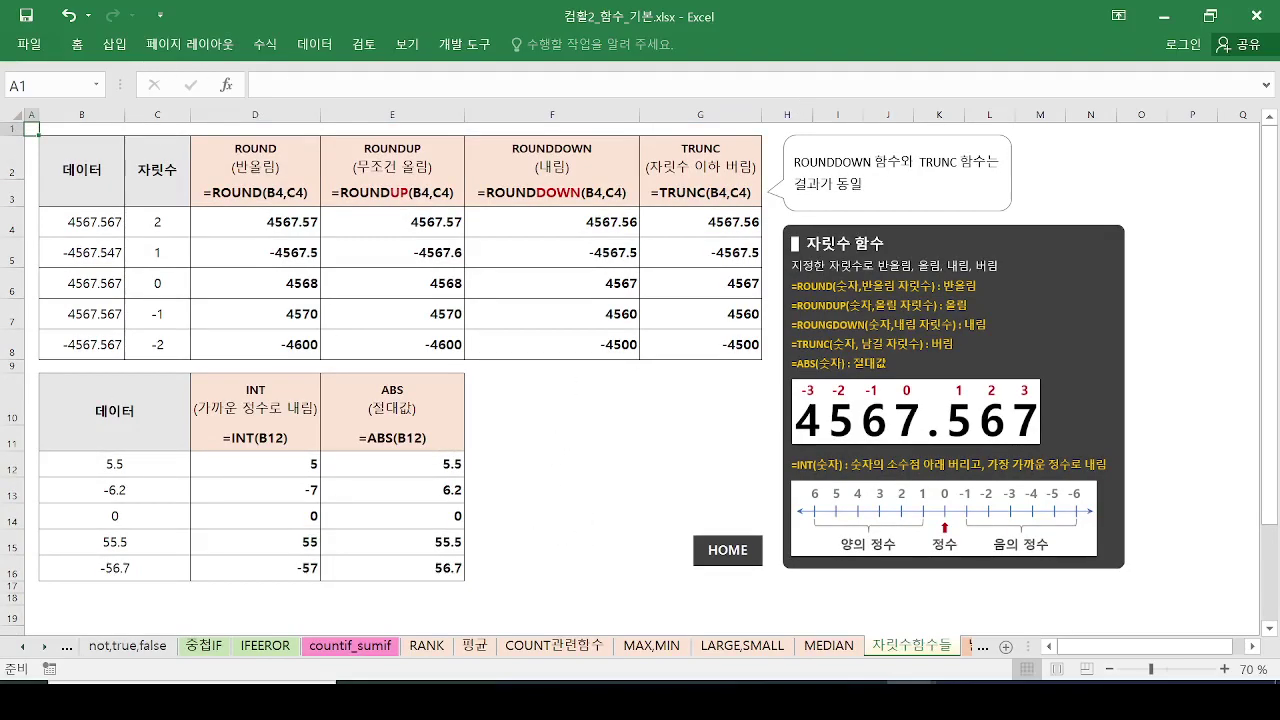
Examine the digit-function notes and the number and digit arguments of ROUNDDOWN alongside ROUNDUP and TRUNC.
left_click_drag(833, 219, 880, 189)
mouse_move(808, 223)
left_mouse_down()
mouse_move(764, 350)
mouse_move(792, 558)
left_mouse_up()
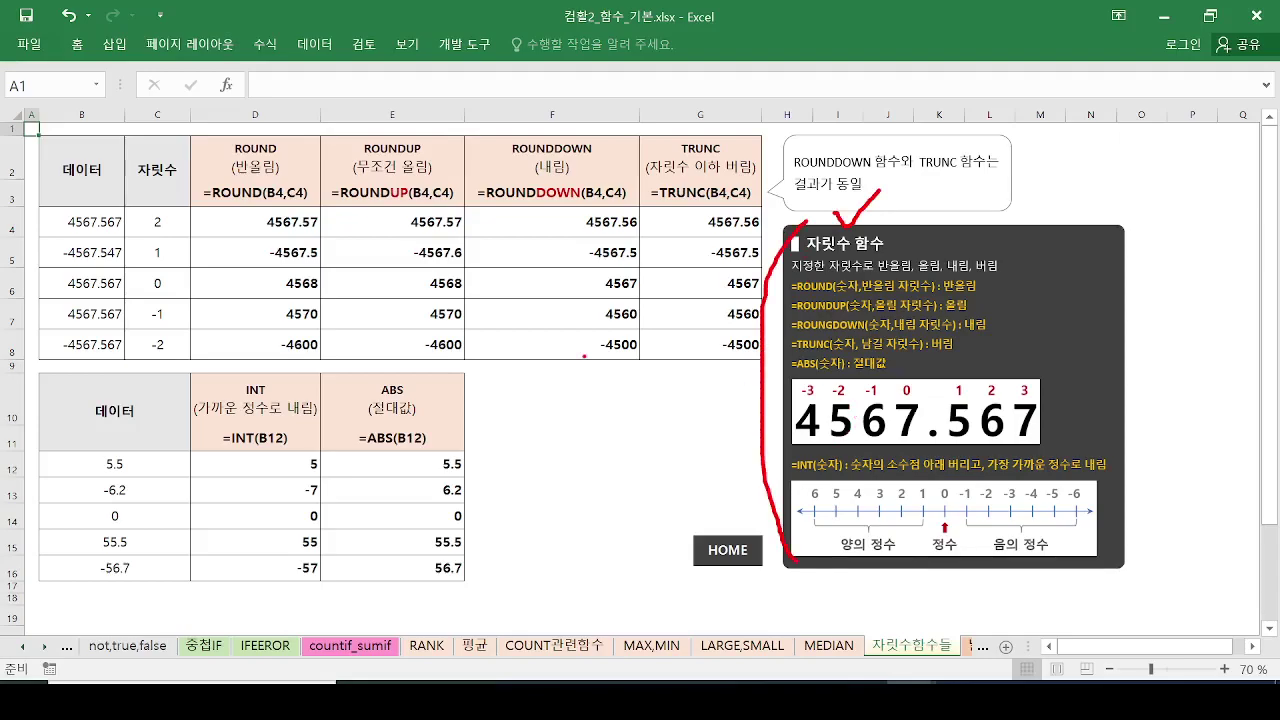
mouse_move(289, 128)
left_mouse_down()
mouse_move(214, 176)
mouse_move(290, 130)
mouse_move(395, 237)
mouse_move(352, 120)
left_mouse_up()
mouse_move(502, 105)
left_mouse_down()
mouse_move(622, 190)
mouse_move(495, 118)
left_mouse_up()
key("Escape")
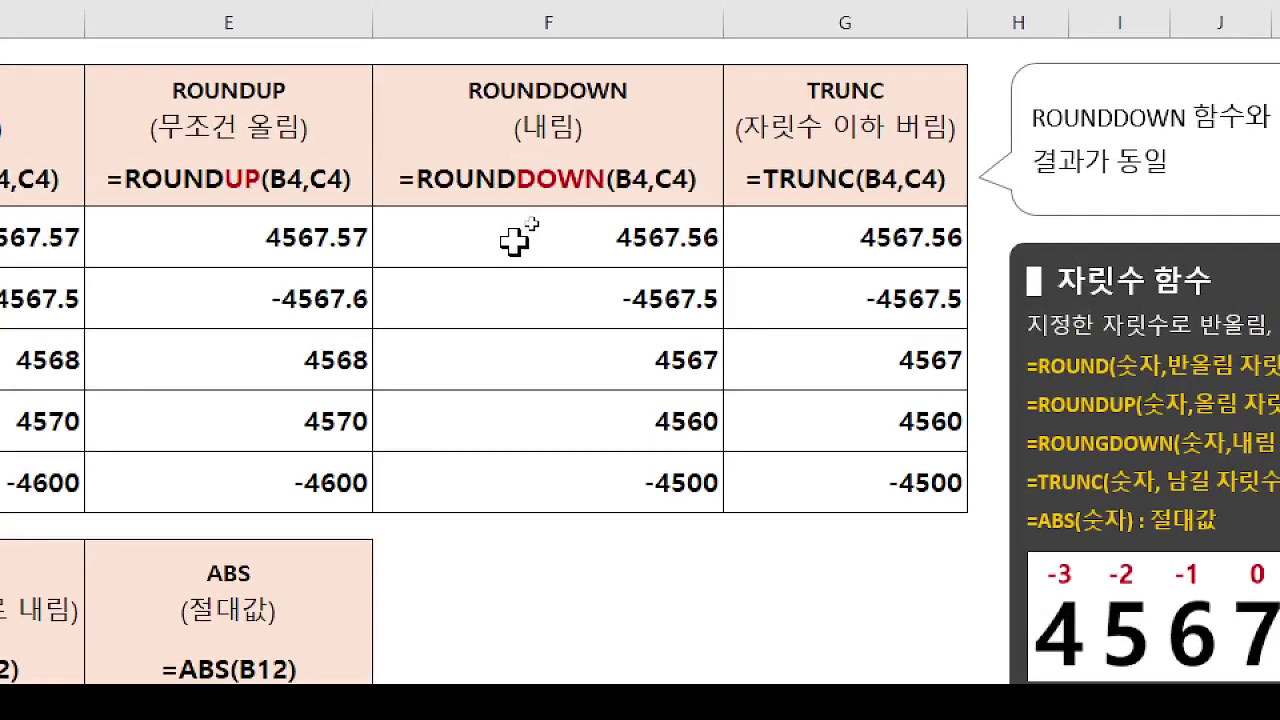
left_click_drag(663, 199, 693, 196)
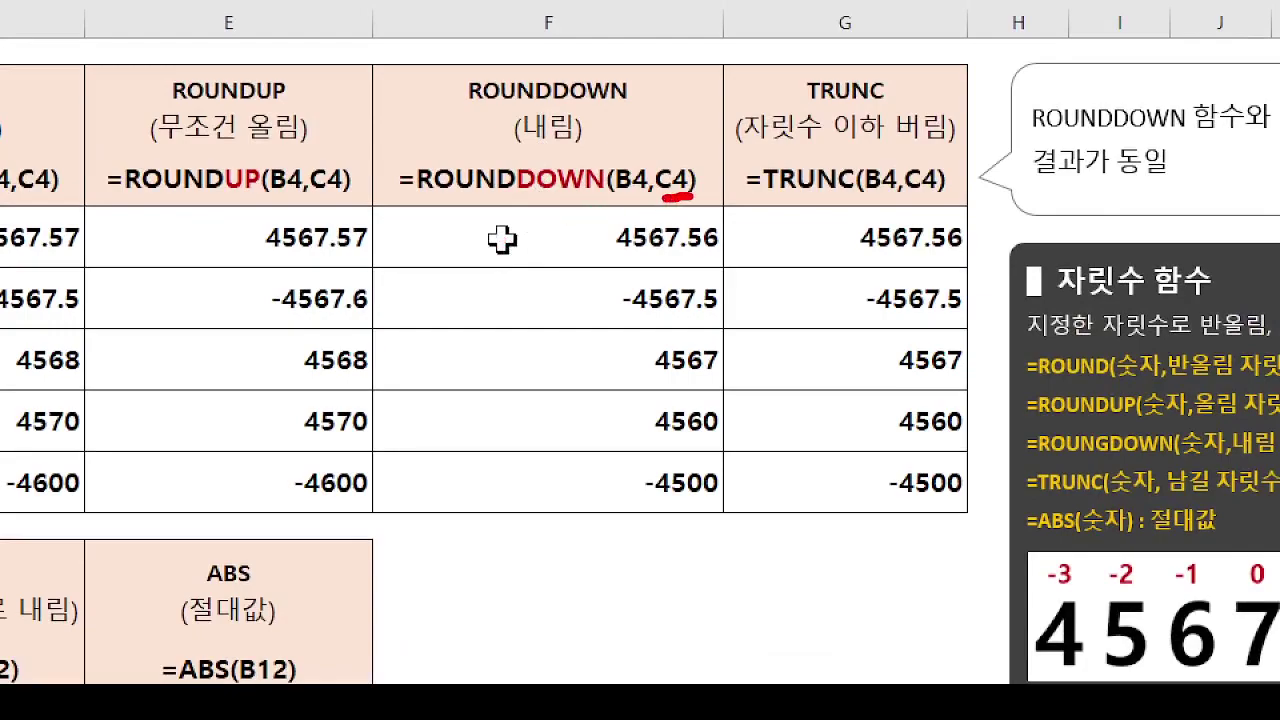
left_click_drag(613, 198, 646, 197)
left_click_drag(620, 136, 656, 129)
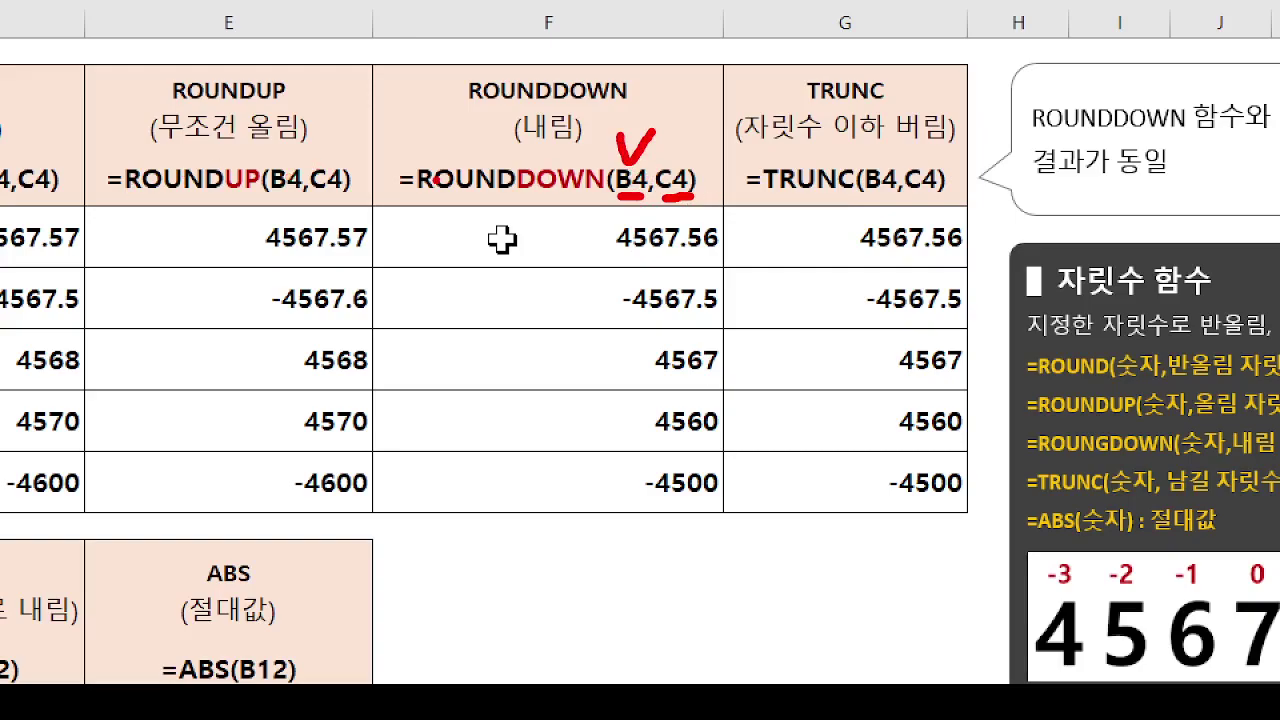
mouse_move(836, 43)
left_mouse_down()
mouse_move(851, 65)
mouse_move(867, 50)
left_mouse_up()
mouse_move(588, 104)
left_mouse_down()
mouse_move(606, 102)
mouse_move(632, 128)
left_mouse_up()
left_click_drag(697, 258, 727, 252)
left_click_drag(703, 316, 729, 322)
left_click_drag(710, 373, 740, 378)
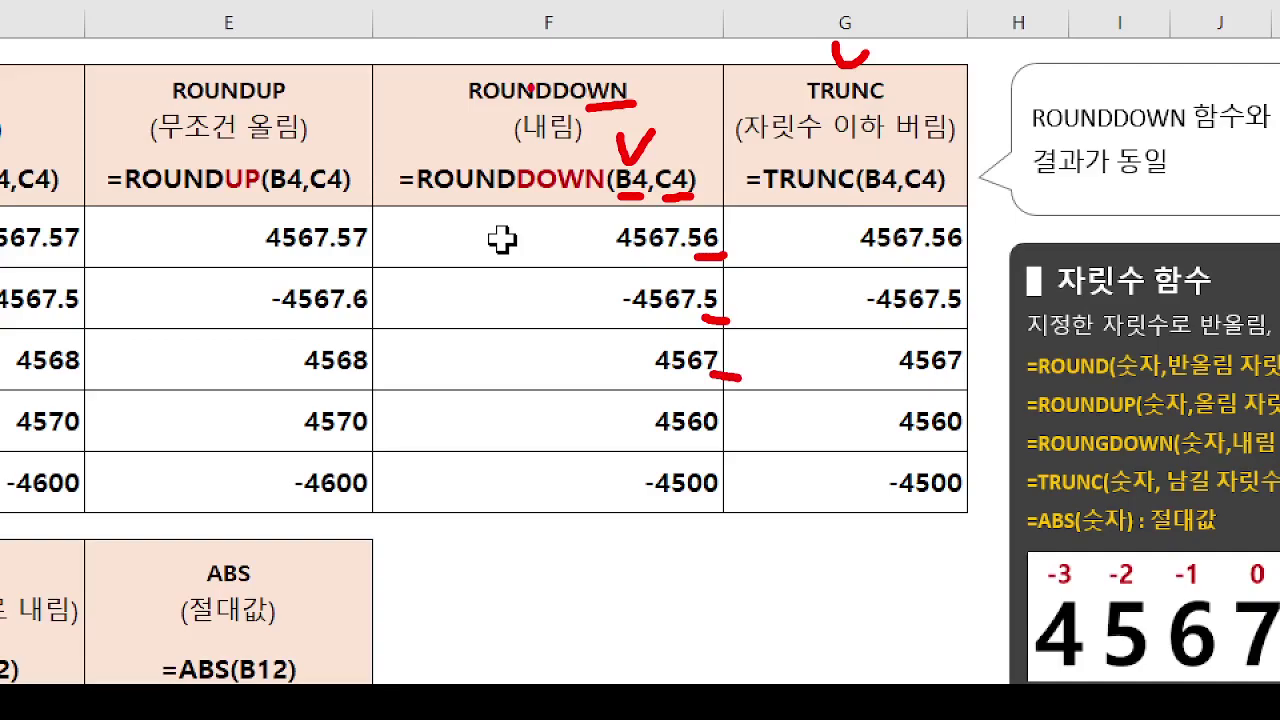
left_click_drag(457, 118, 520, 92)
left_click_drag(326, 99, 386, 80)
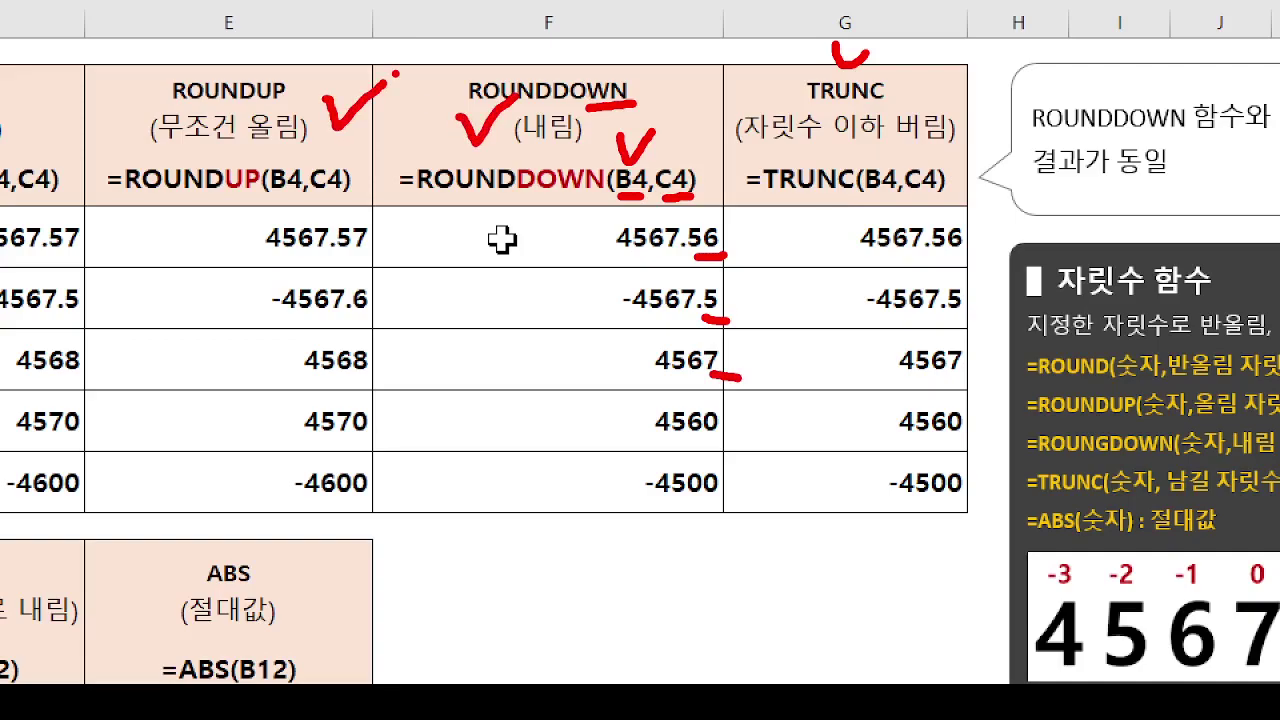
key("Escape")
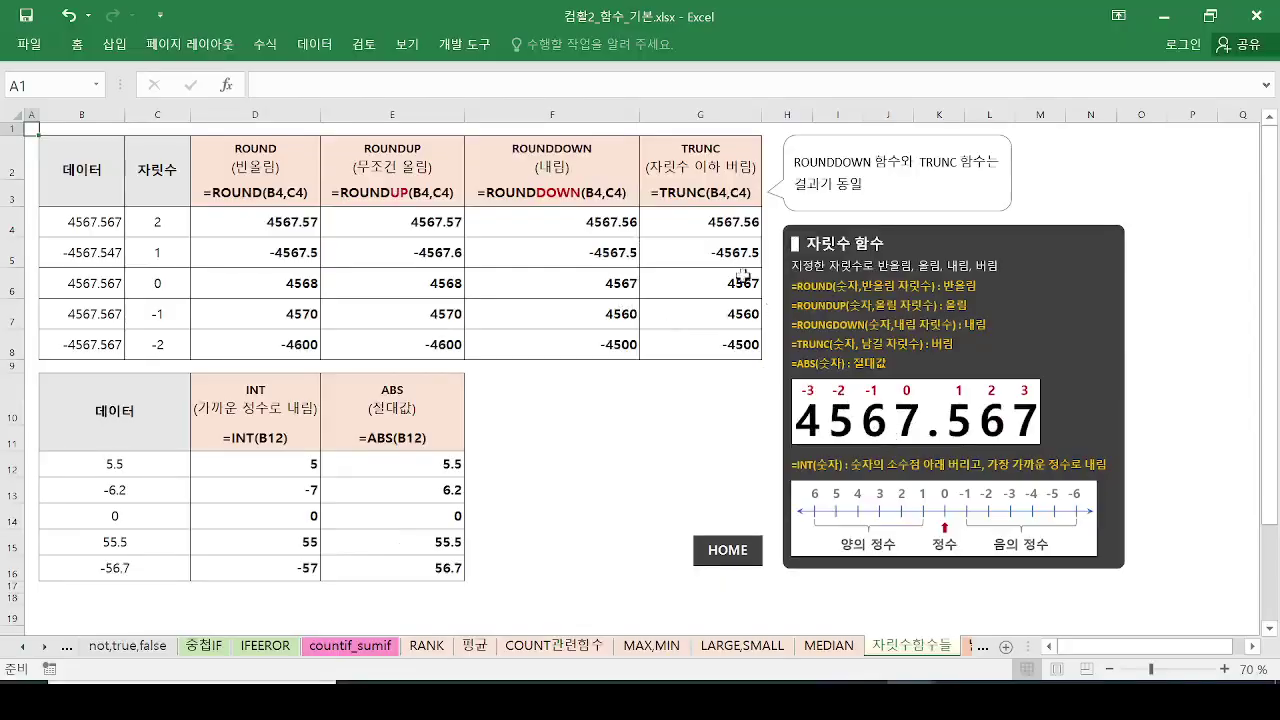
Compare the example result columns of ROUND, ROUNDUP, ROUNDDOWN and TRUNC, focusing on ROUNDDOWN.
left_click_drag(748, 216, 764, 288)
left_click_drag(658, 247, 638, 352)
mouse_move(572, 208)
left_mouse_down()
mouse_move(548, 240)
mouse_move(563, 374)
left_mouse_up()
left_click_drag(462, 205, 468, 345)
mouse_move(390, 194)
left_mouse_down()
mouse_move(366, 294)
mouse_move(400, 342)
left_mouse_up()
left_click_drag(340, 216, 334, 322)
mouse_move(246, 212)
left_mouse_down()
mouse_move(212, 266)
mouse_move(238, 358)
left_mouse_up()
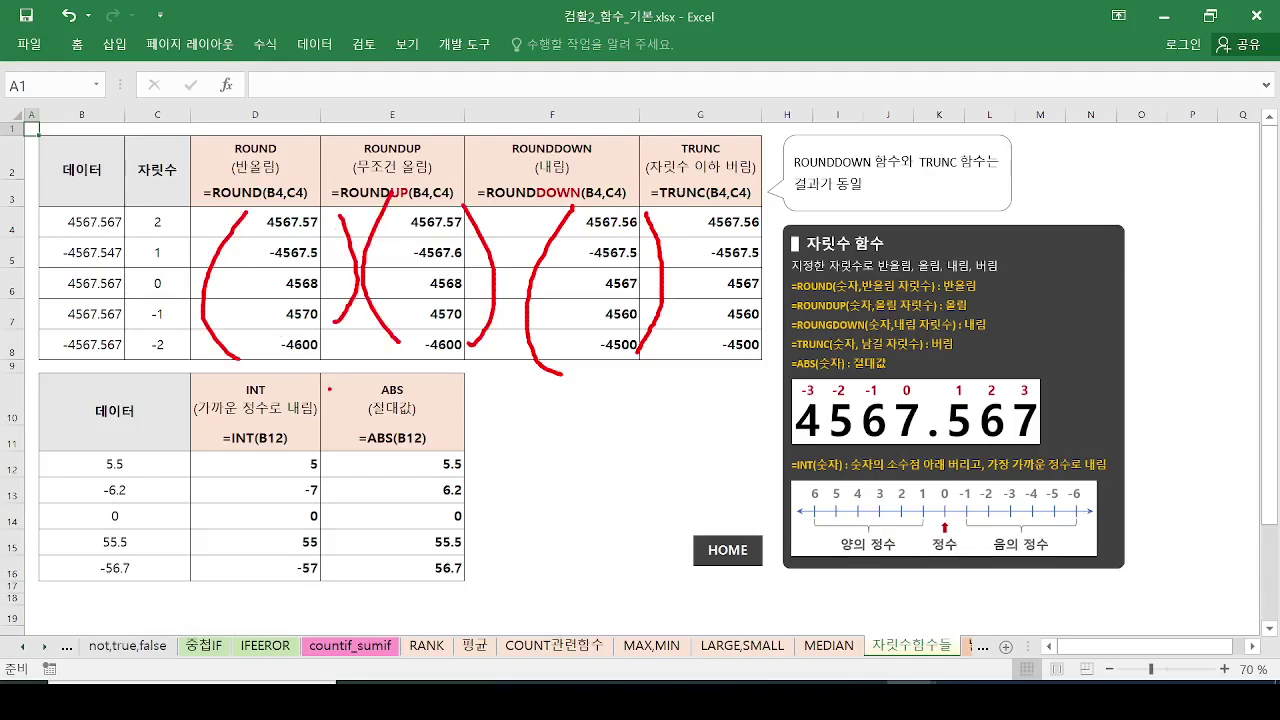
key("e")
mouse_move(630, 172)
left_mouse_down()
mouse_move(588, 257)
mouse_move(604, 248)
mouse_move(556, 186)
mouse_move(598, 211)
left_mouse_up()
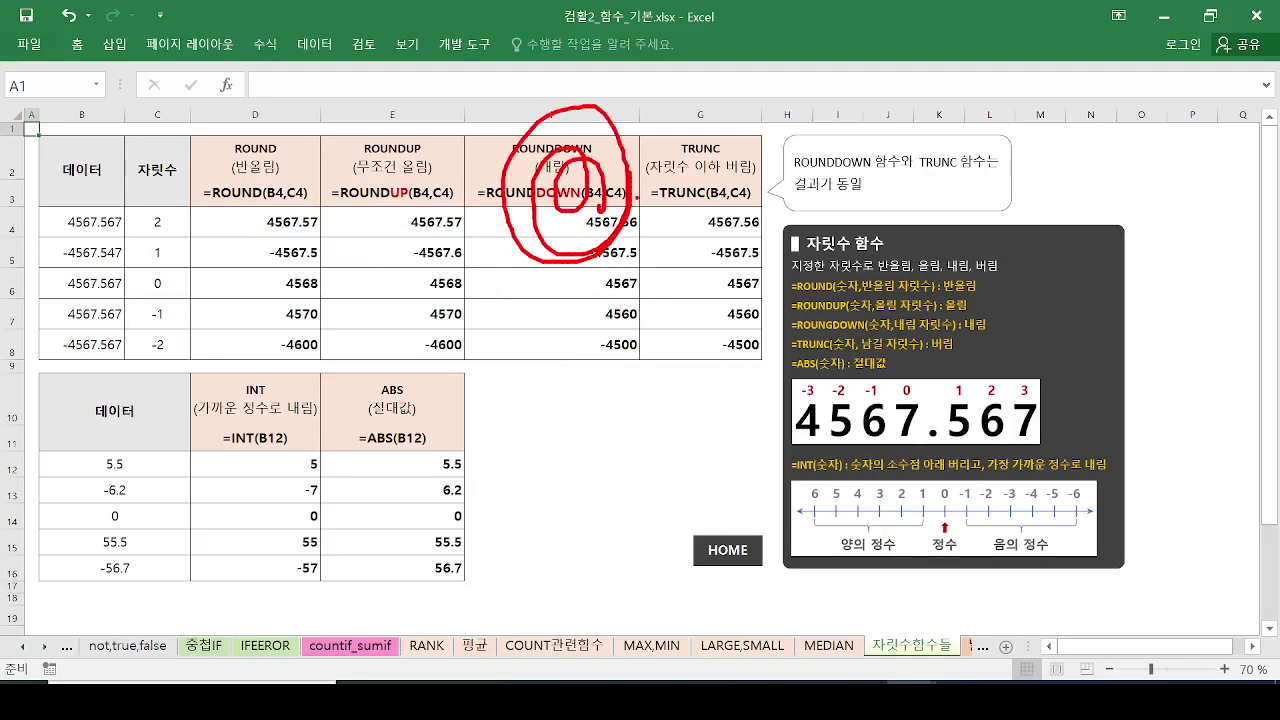
key("Escape")
Return to 계산작업.xlsx, bring the Word instructions back over the sheet and select cell E15 in table 3.
left_click(1164, 16)
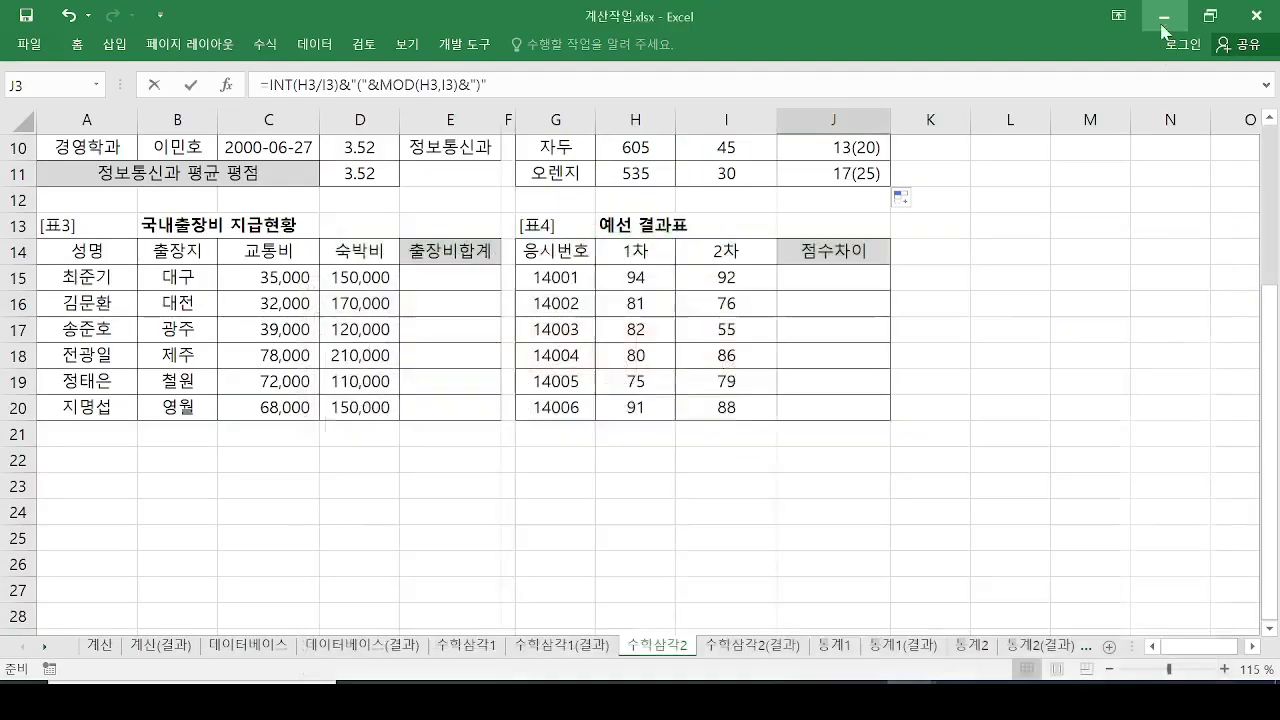
left_click(471, 276)
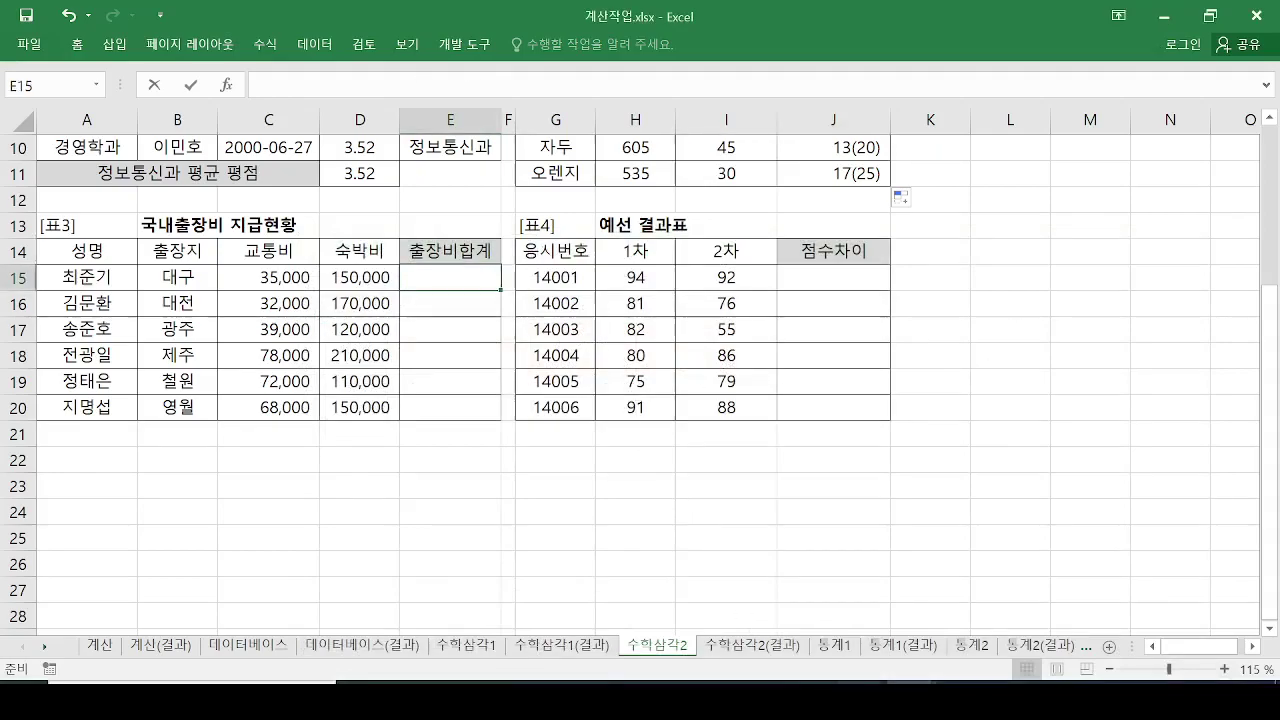
left_click(908, 701)
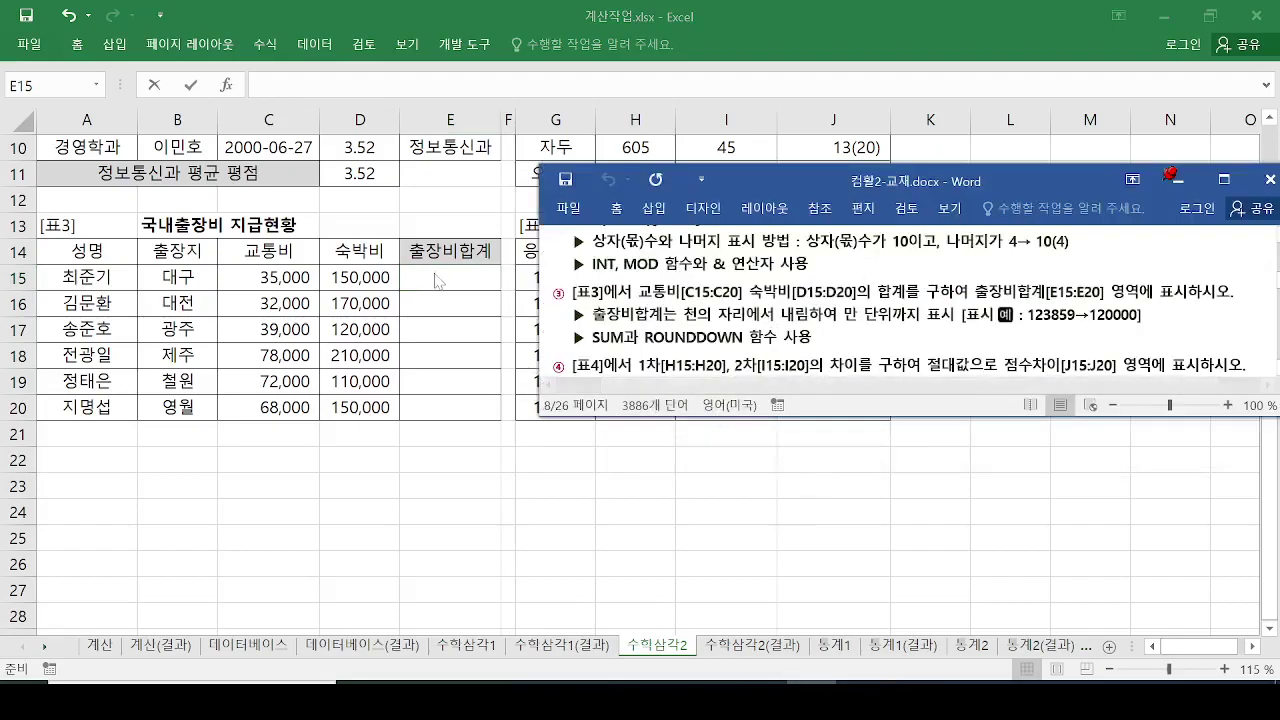
left_click(436, 275)
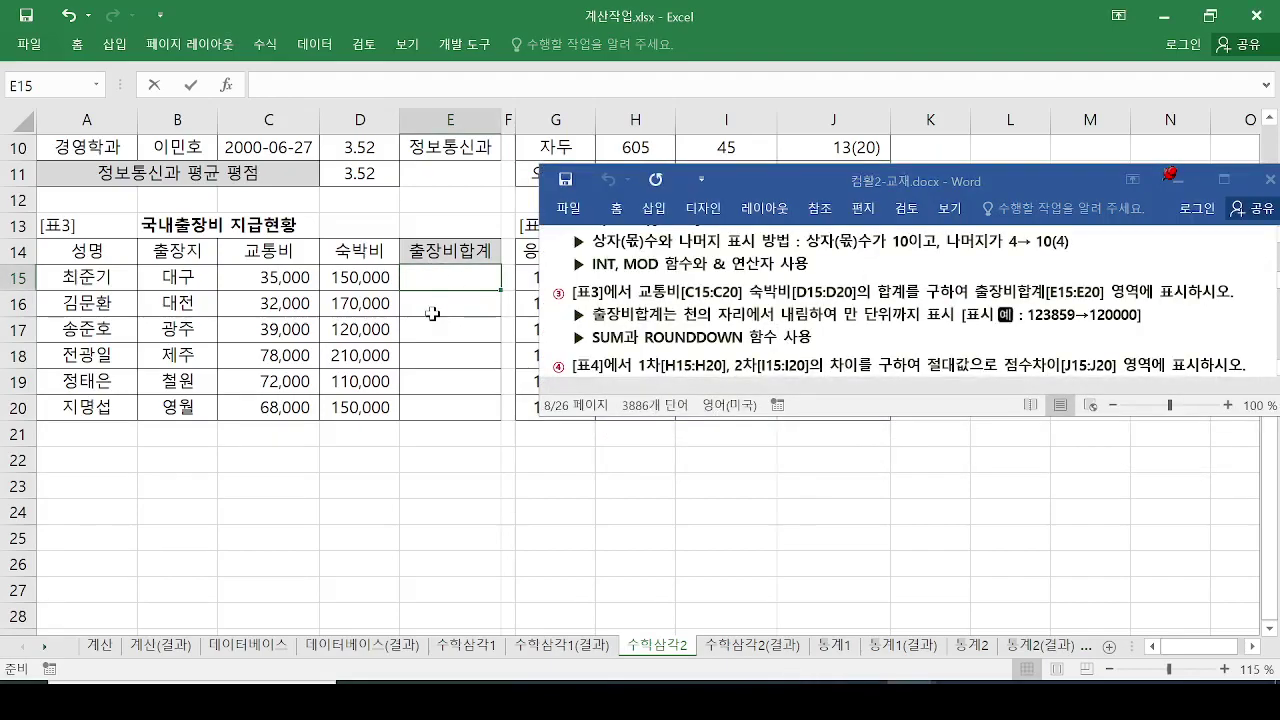
mouse_move(451, 268)
left_mouse_down()
mouse_move(482, 252)
mouse_move(382, 190)
mouse_move(343, 112)
left_mouse_up()
key("Escape")
Enter =SUM(C15:D15) in cell E15 to add the transport and lodging costs, and reselect that cell.
key("F2")
type("=")
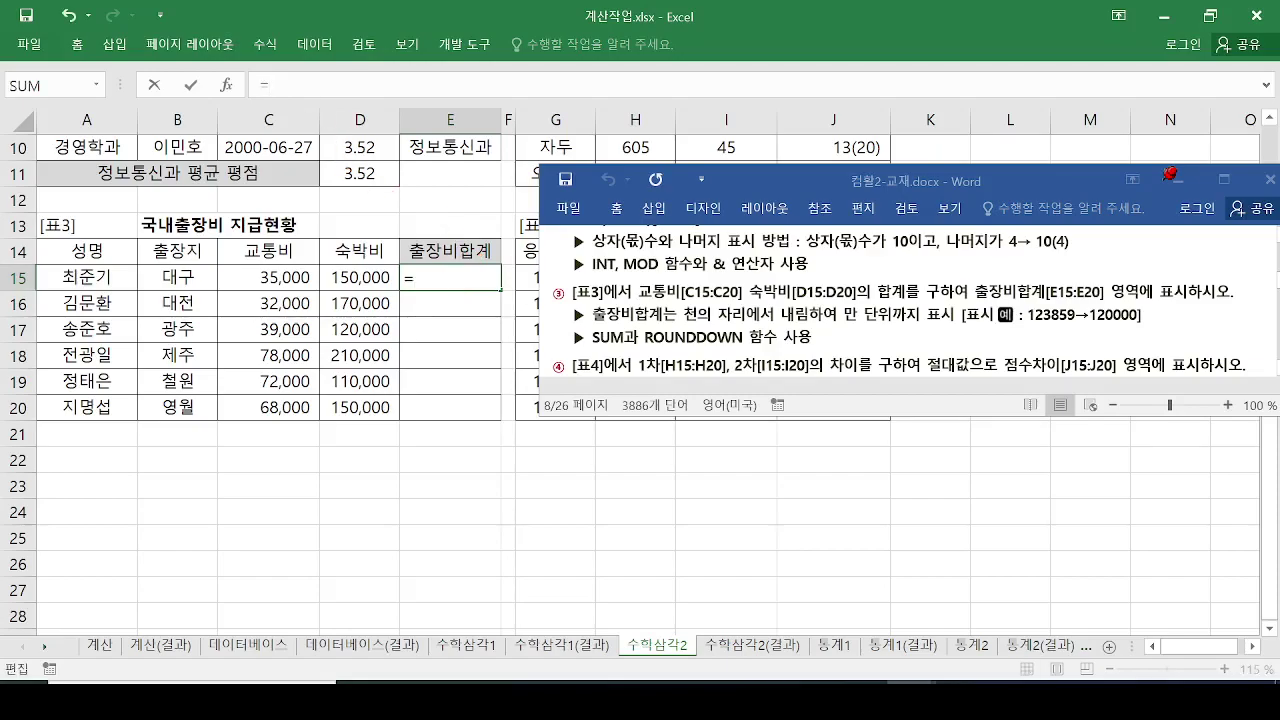
left_click_drag(450, 224, 450, 278)
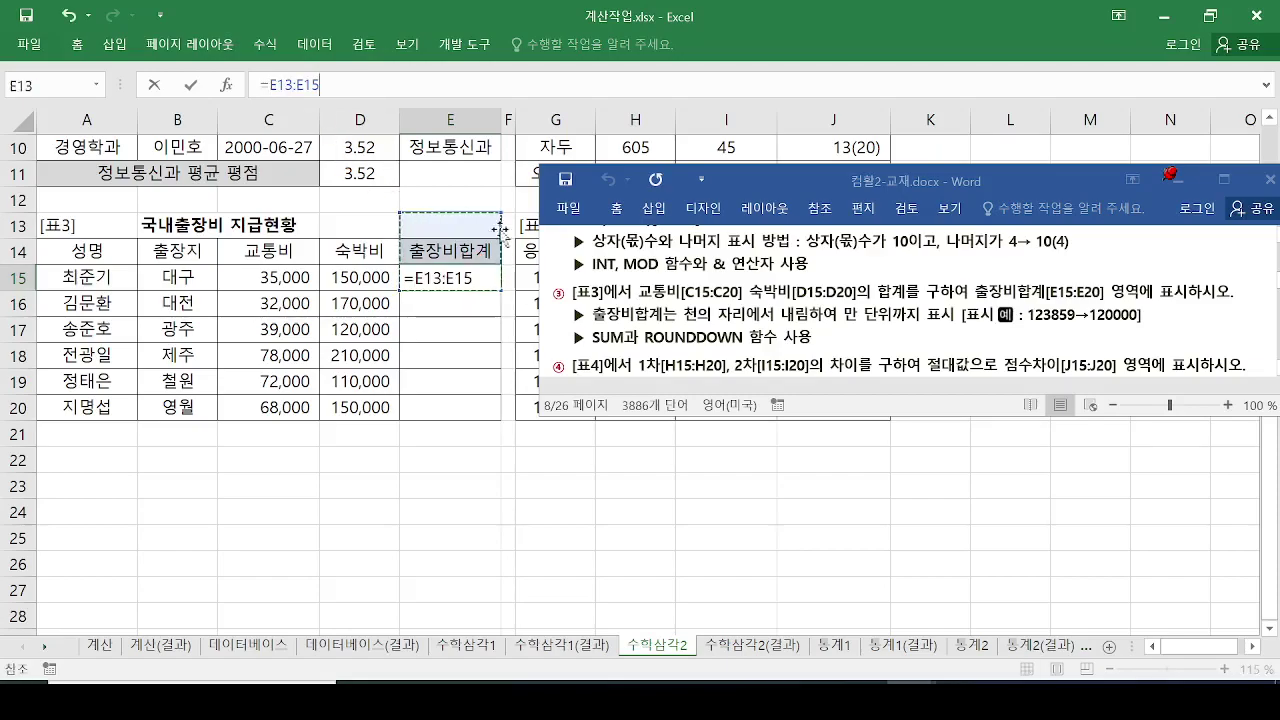
left_click_drag(320, 85, 268, 85)
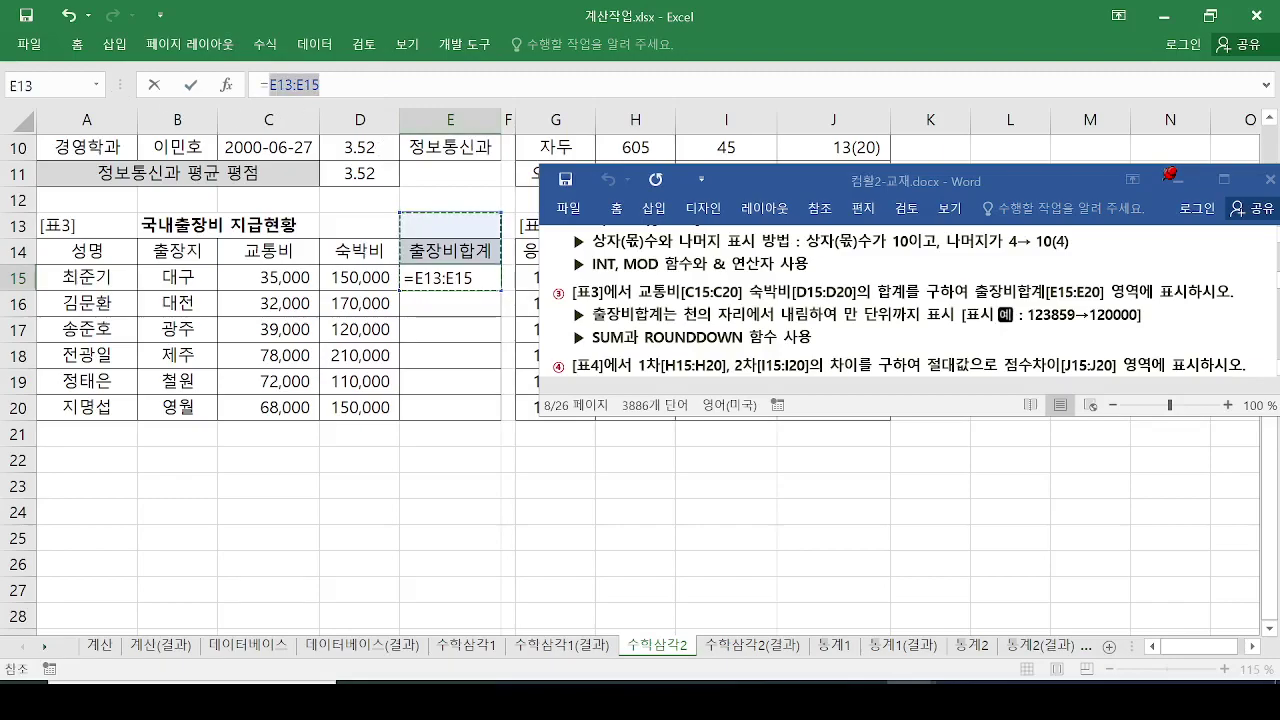
type("su")
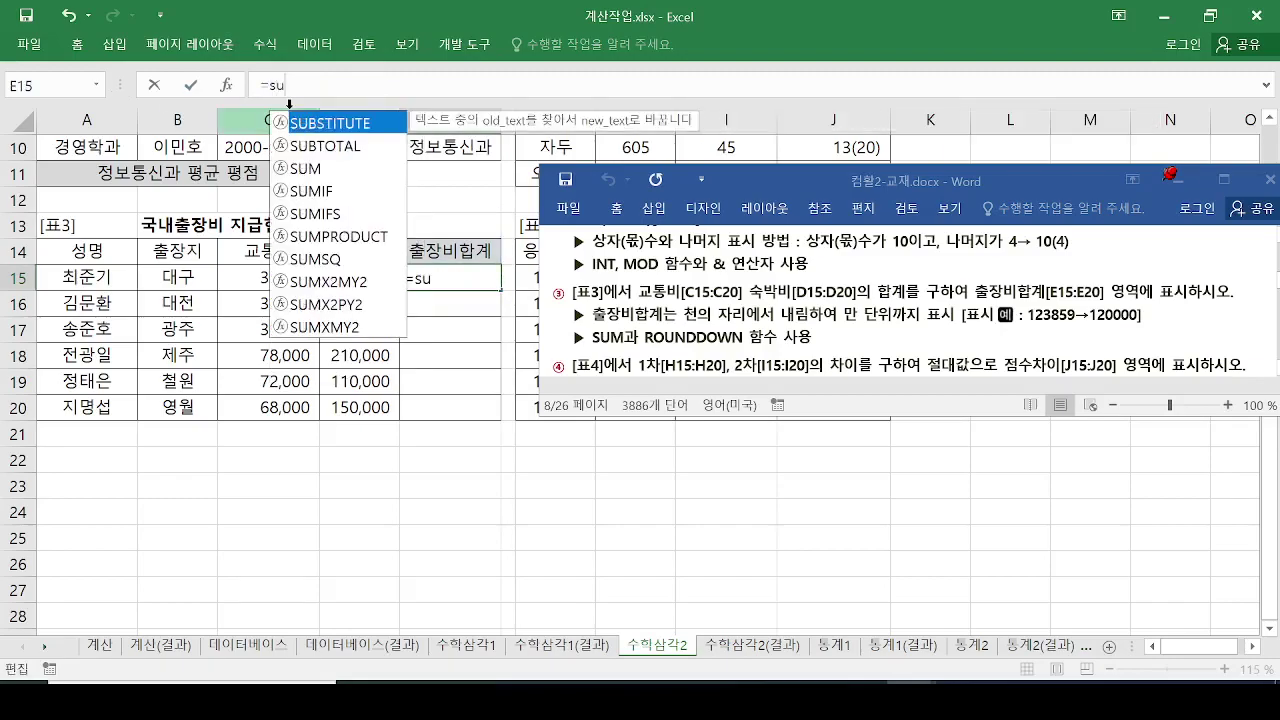
double_click(276, 167)
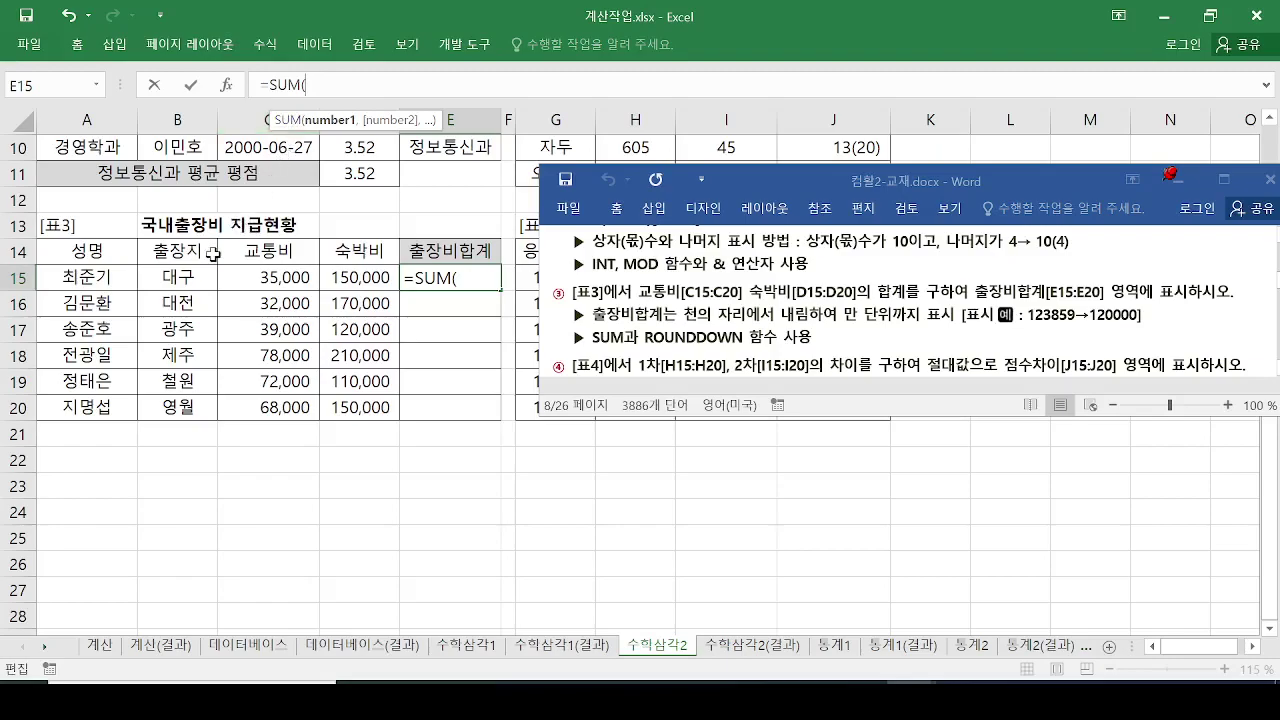
left_click_drag(268, 285, 345, 280)
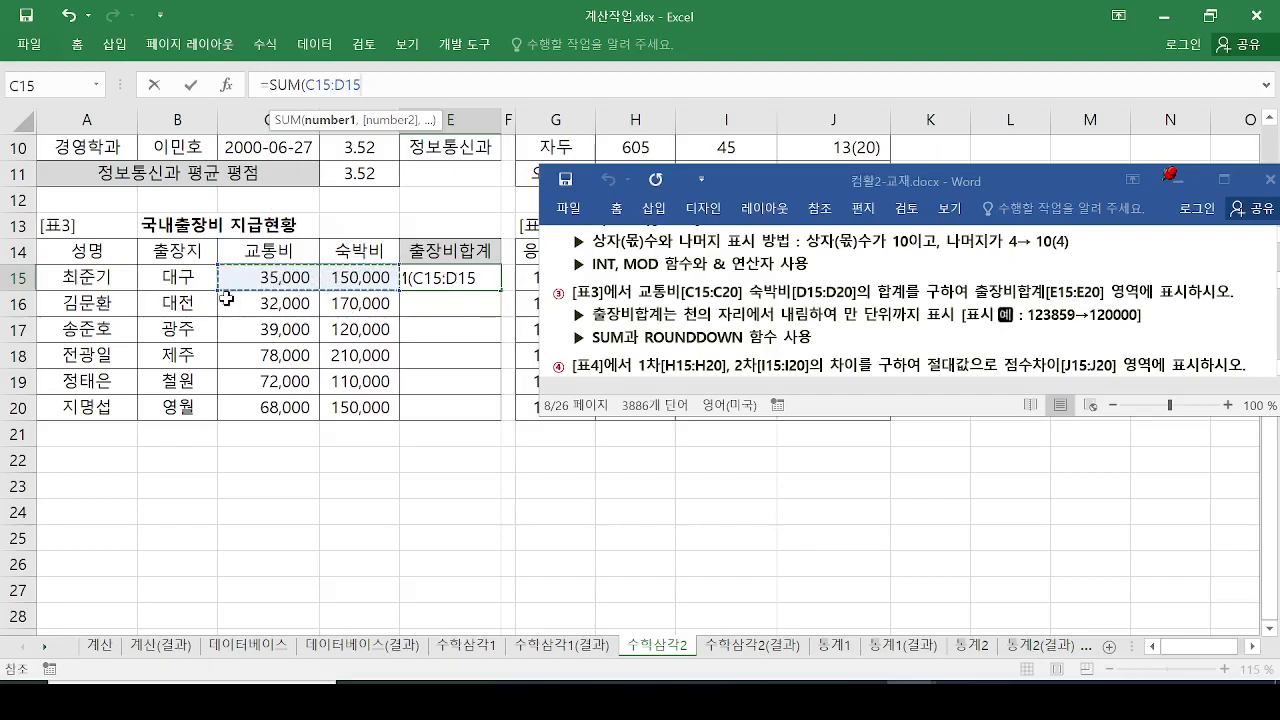
mouse_move(214, 257)
left_mouse_down()
mouse_move(280, 300)
mouse_move(412, 300)
left_mouse_up()
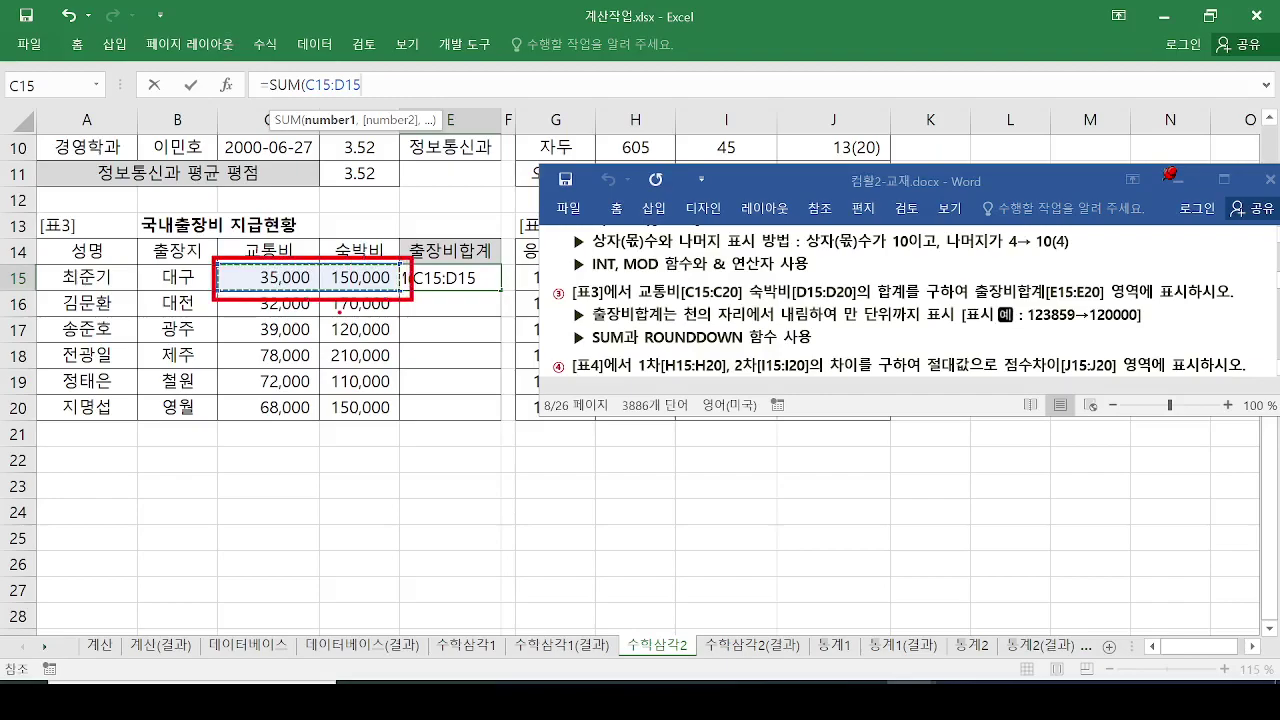
left_click_drag(376, 98, 294, 95)
key("Escape")
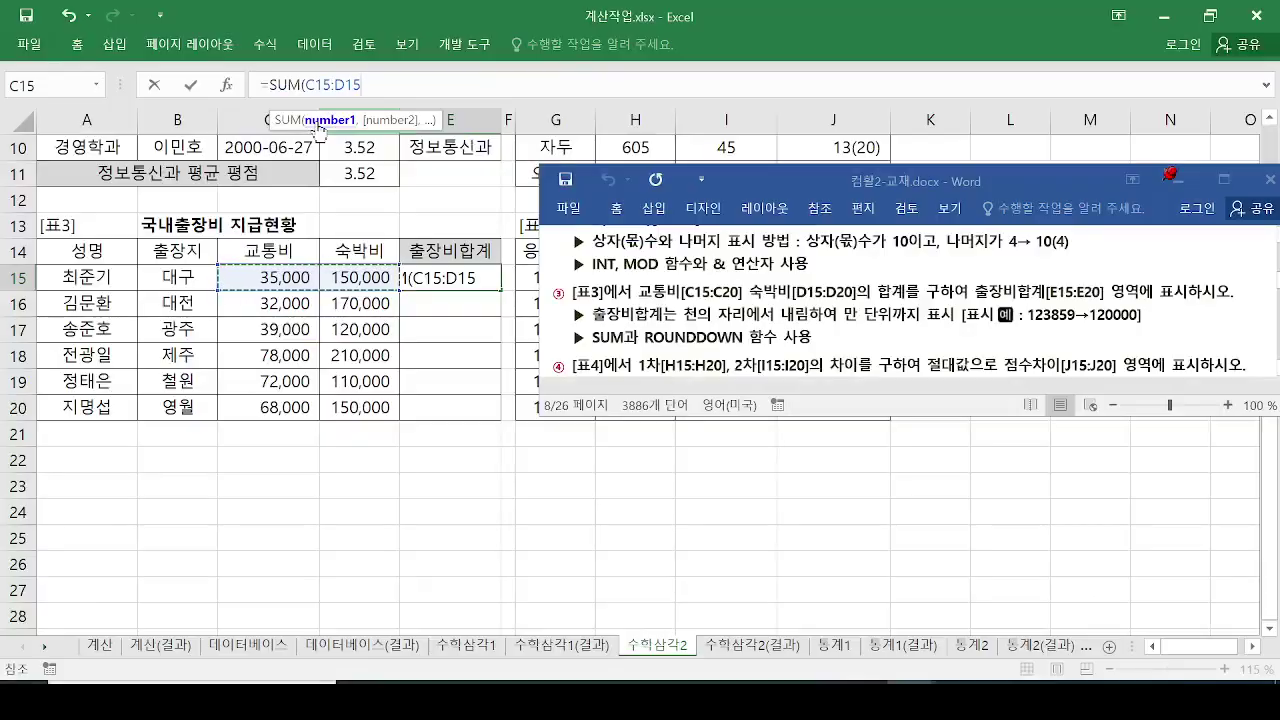
type(")")
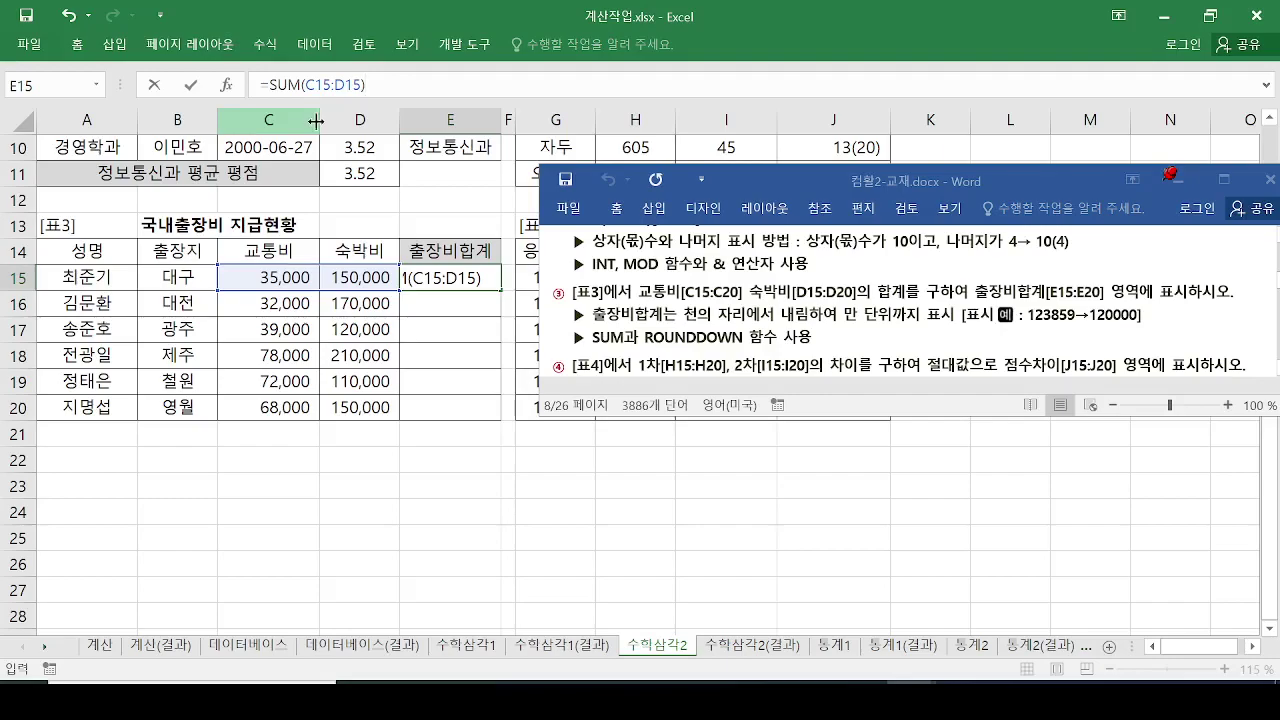
key("Return")
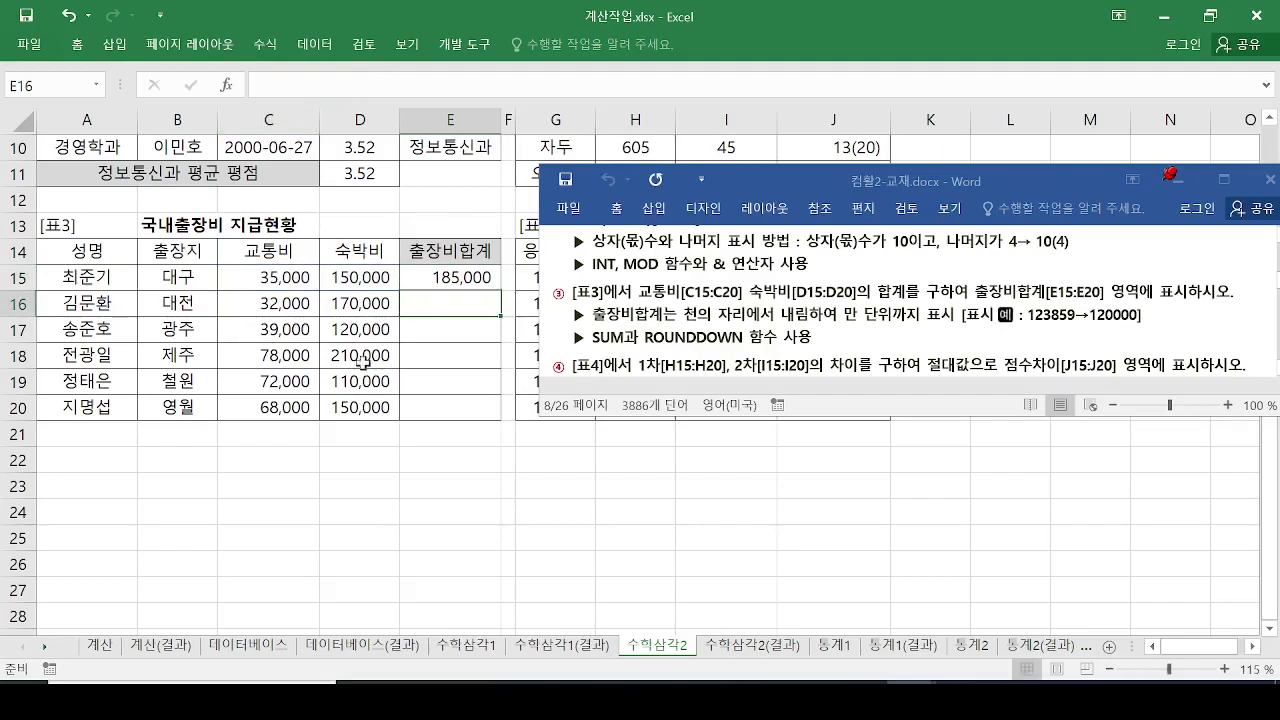
left_click(438, 277)
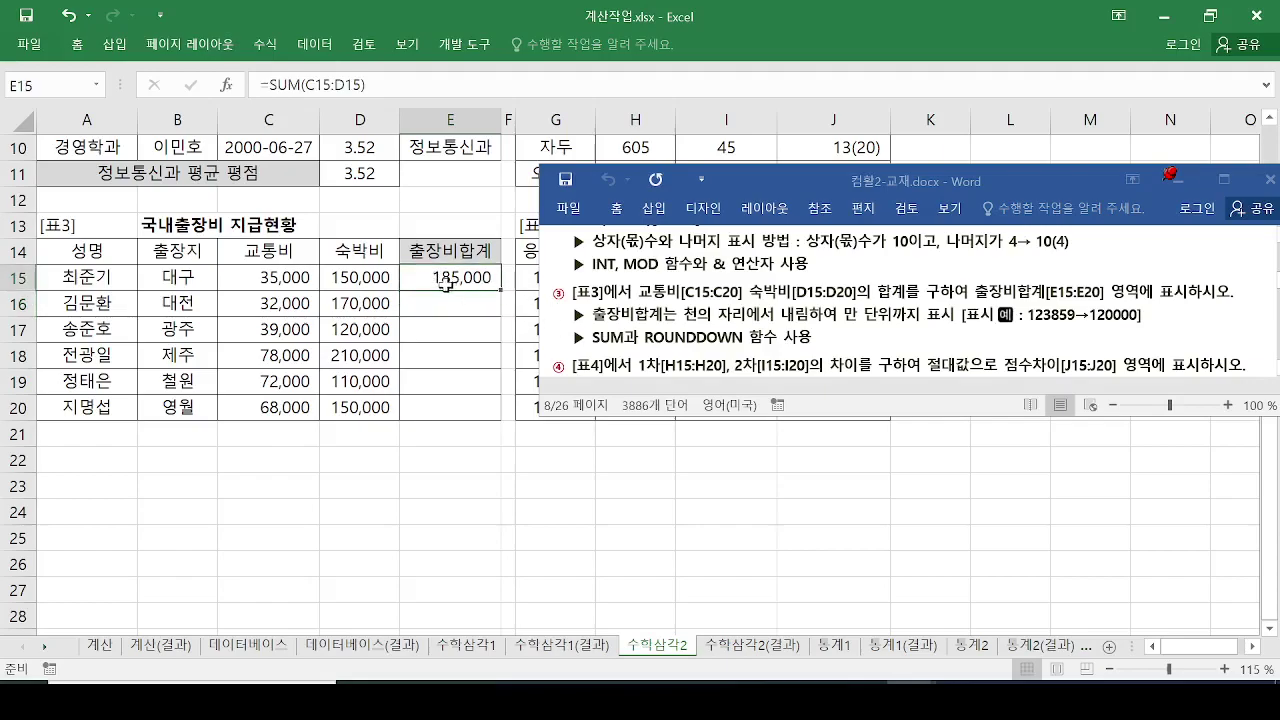
Check the plain sum in E15 against the ten-thousands rounding and SUM/ROUNDDOWN requirements in the Word instructions.
mouse_move(515, 292)
left_mouse_down()
mouse_move(400, 298)
mouse_move(500, 310)
left_mouse_up()
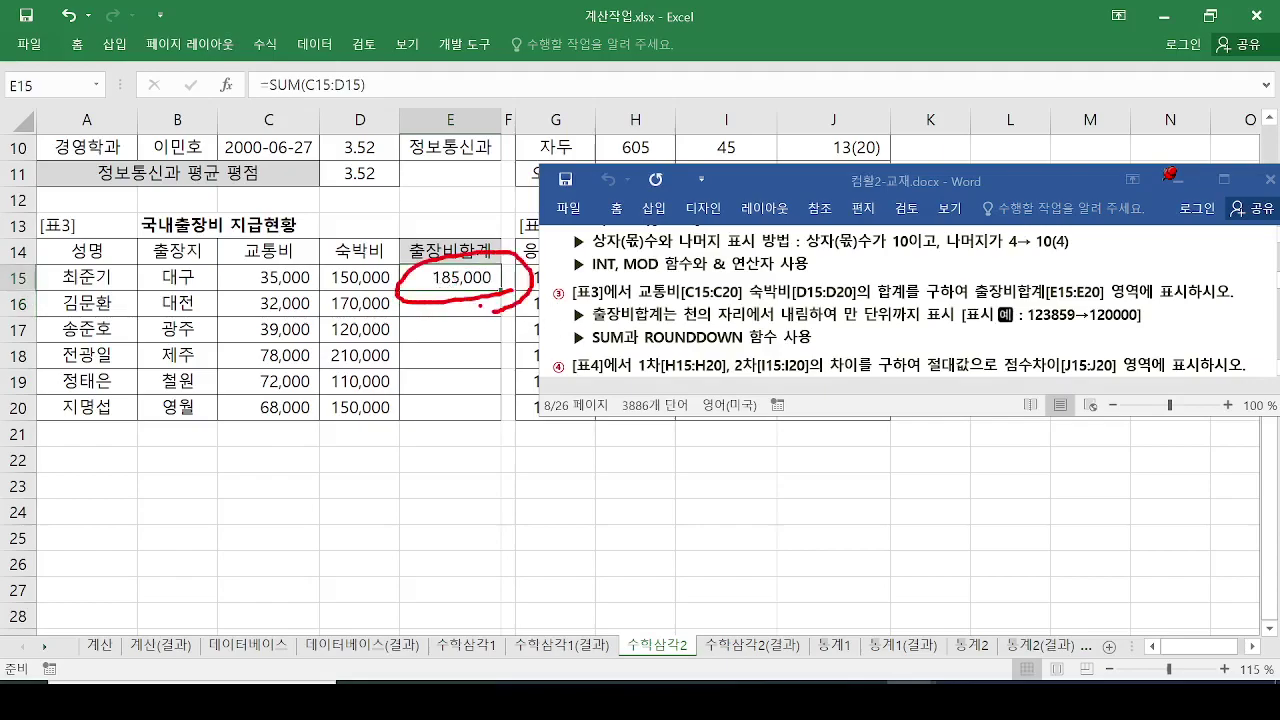
key("Escape")
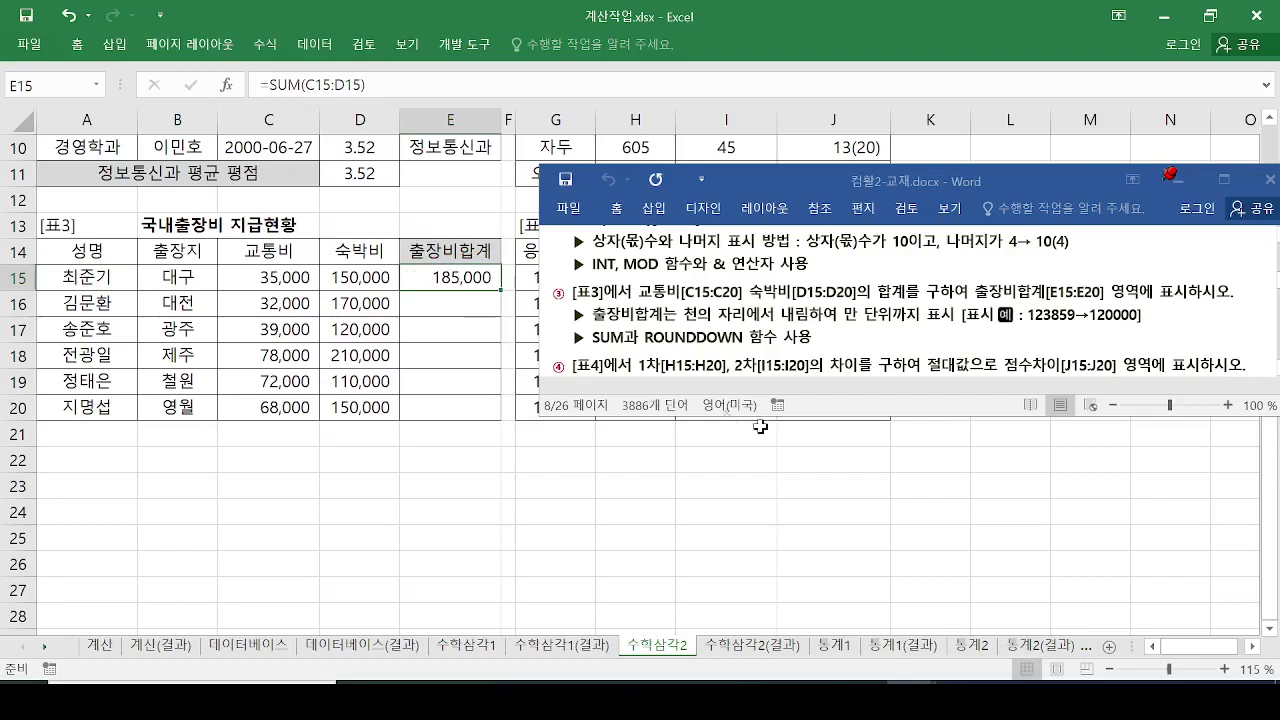
left_click_drag(636, 352, 743, 362)
left_click_drag(697, 326, 860, 335)
key("Escape")
Change the E15 formula to =ROUNDDOWN(SUM(C15:D15),-4) and fill it down through E20.
left_click(268, 85)
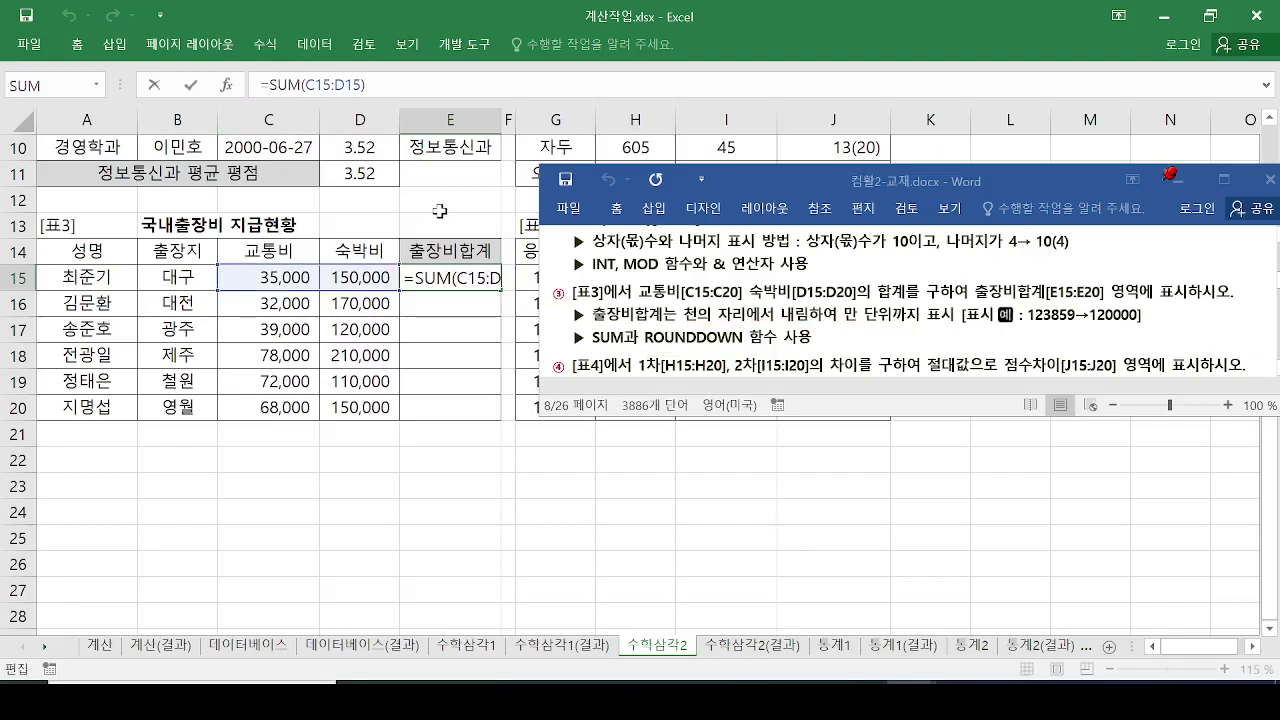
type("ro")
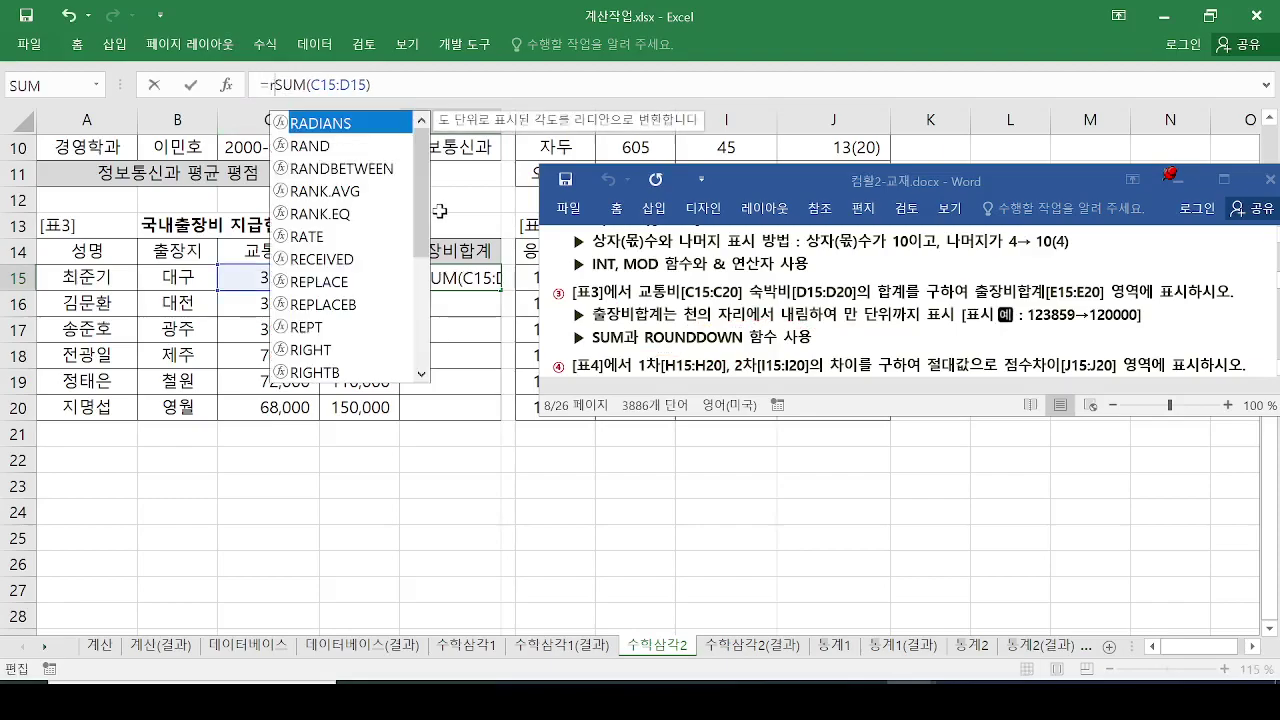
type("und")
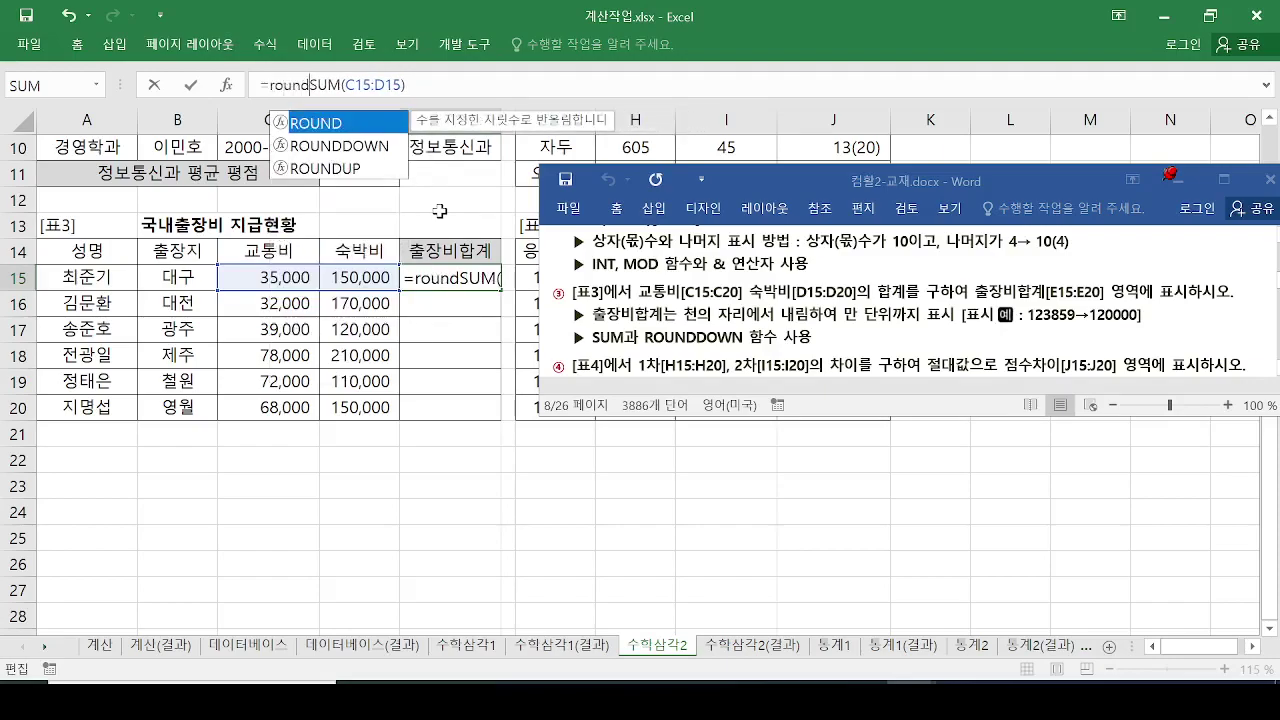
double_click(370, 147)
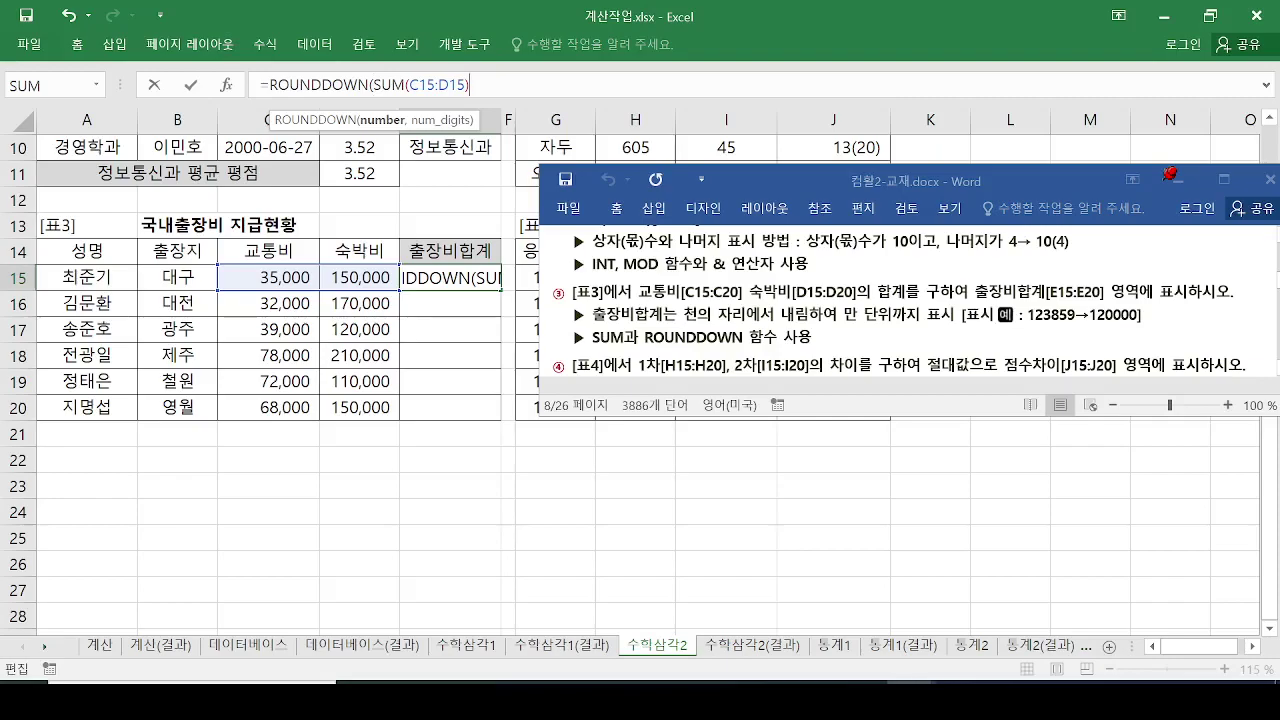
type(",")
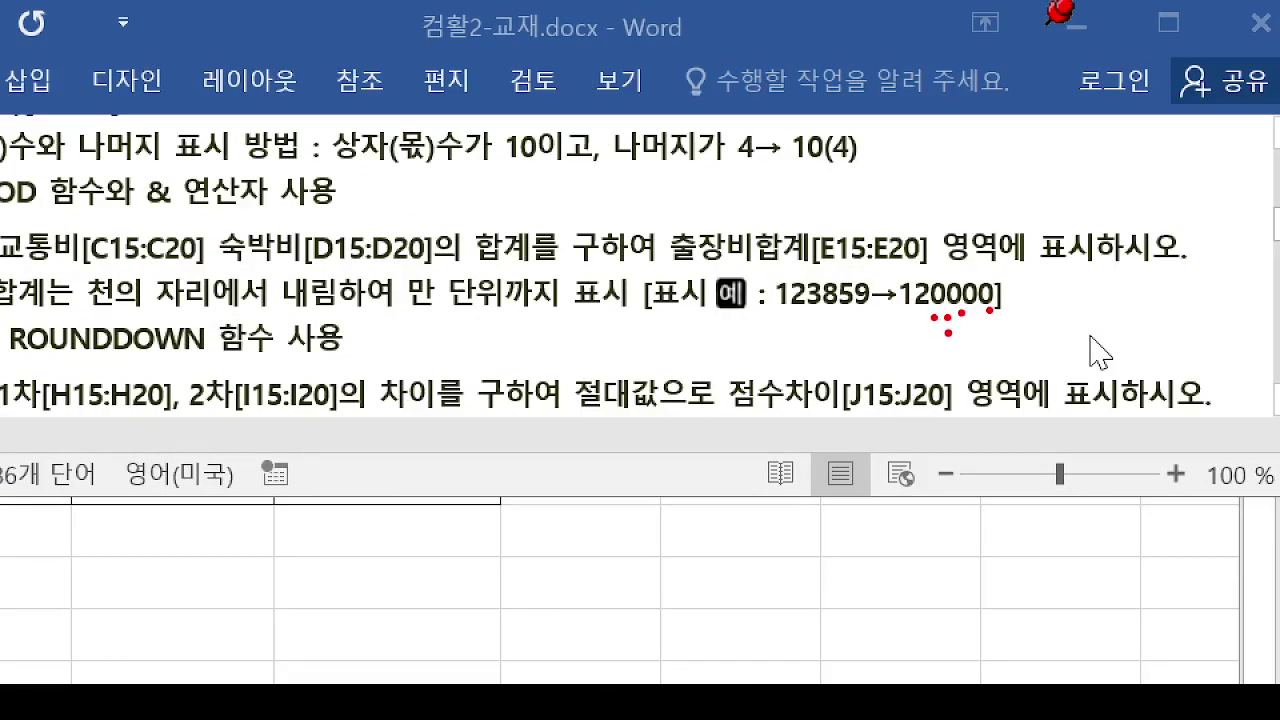
mouse_move(963, 334)
left_mouse_down()
mouse_move(1022, 356)
mouse_move(990, 350)
mouse_move(967, 410)
left_mouse_up()
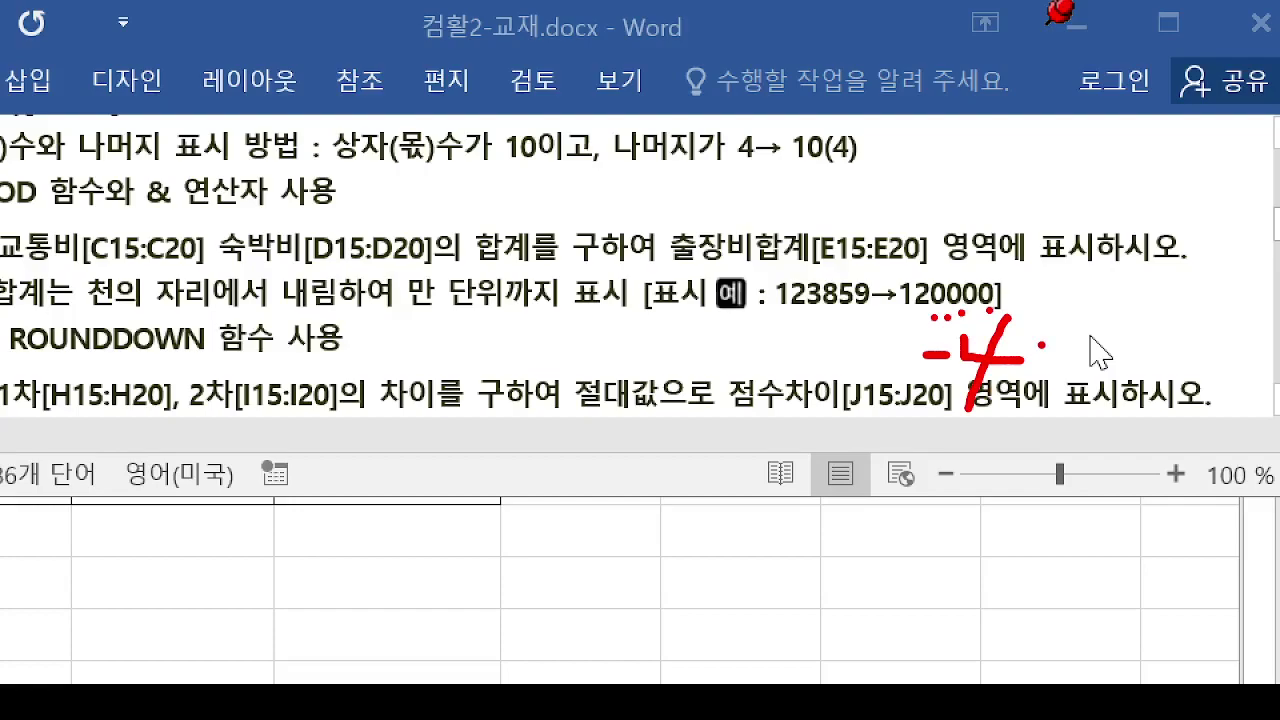
key("Escape")
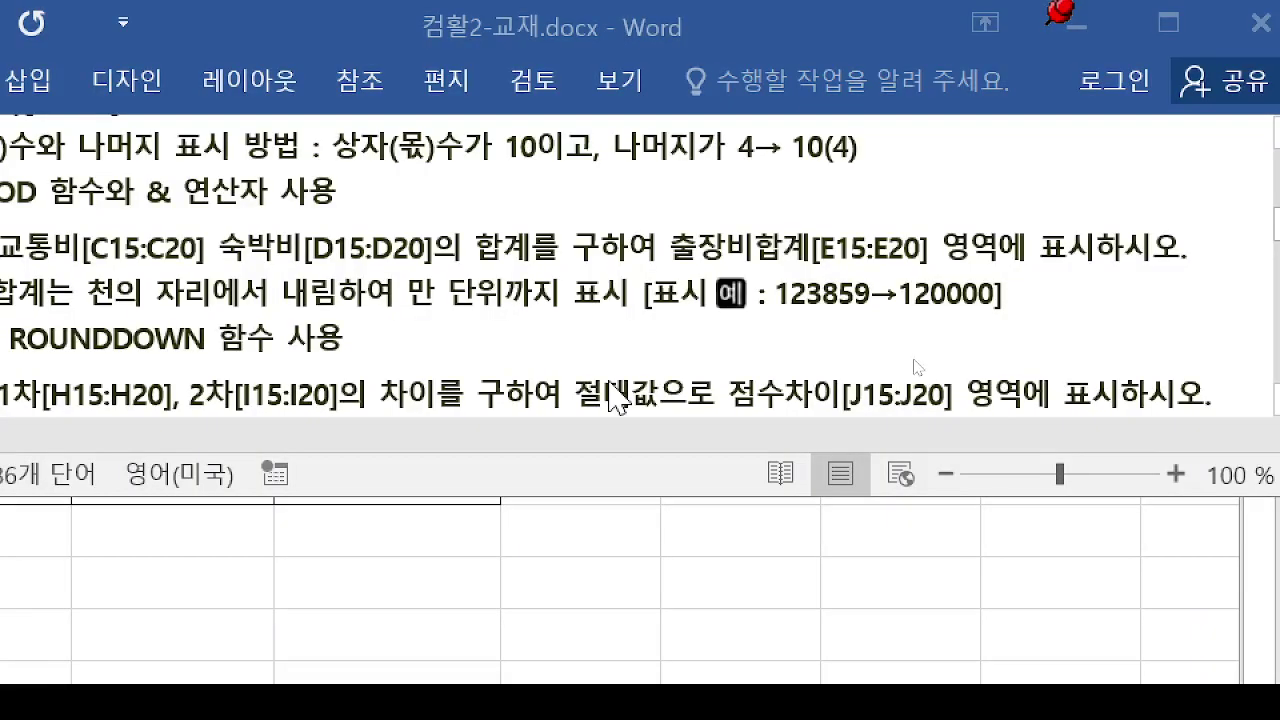
type("-4")
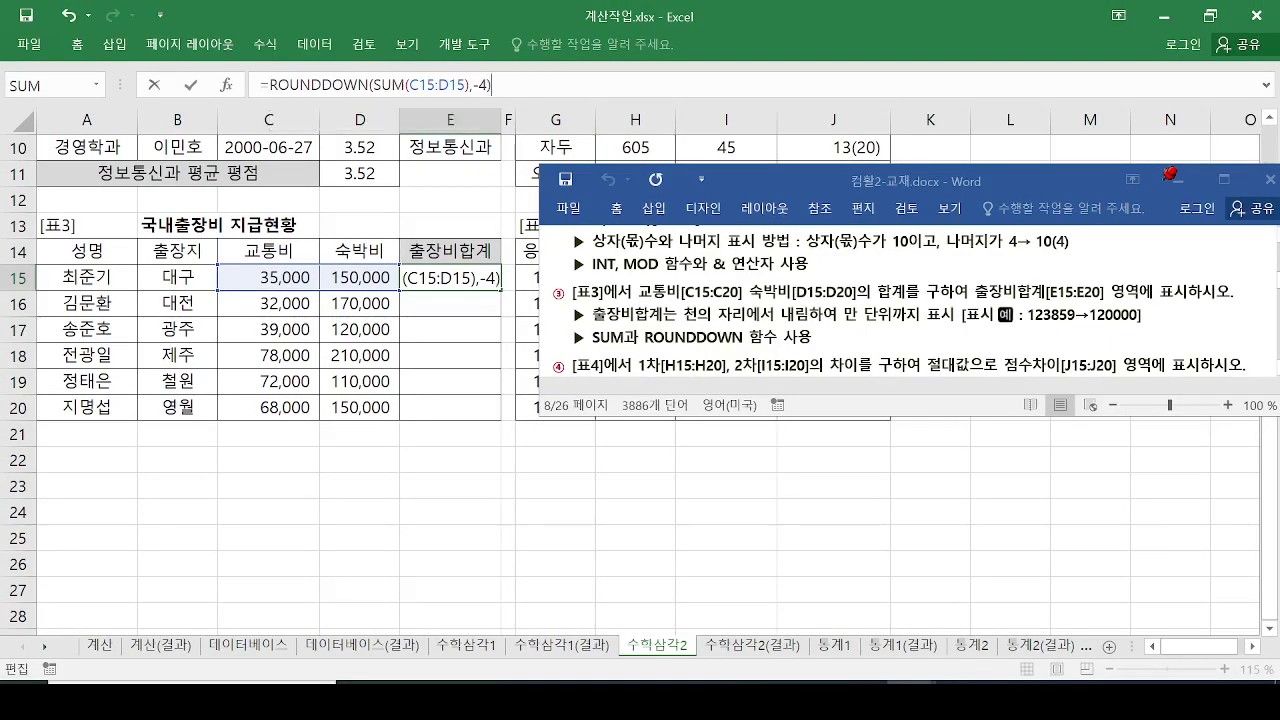
key("Return")
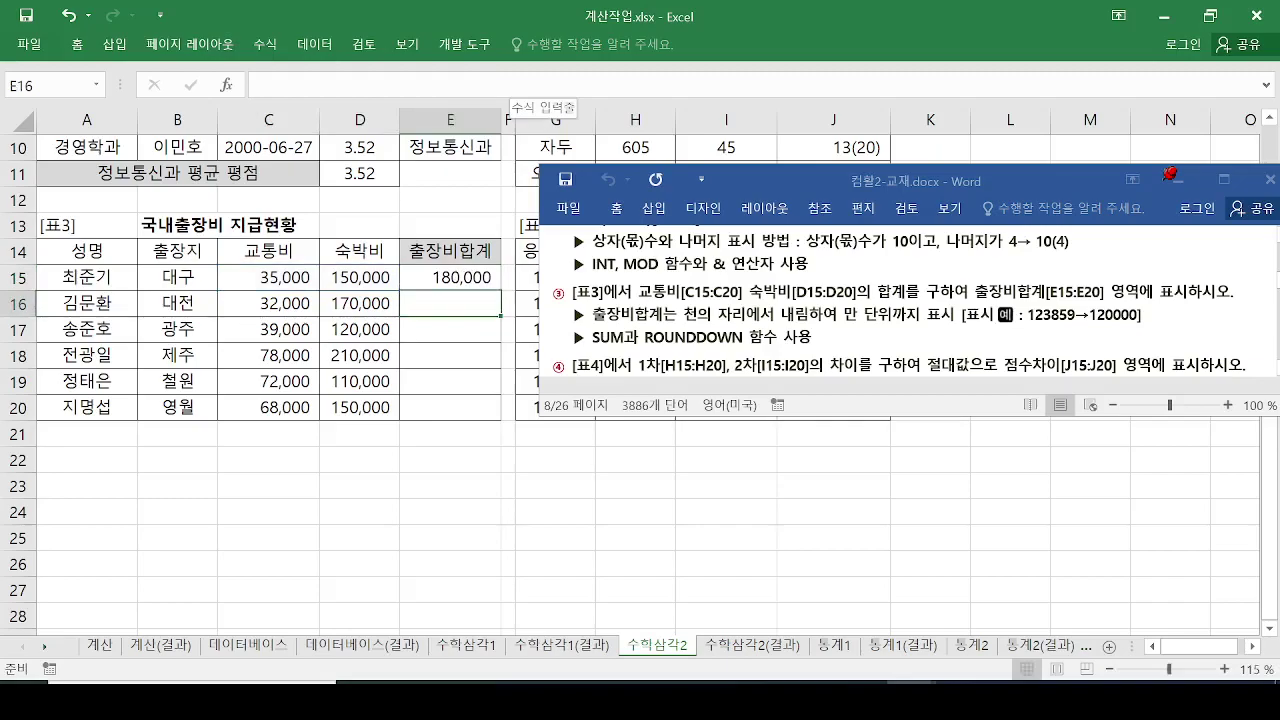
left_click(485, 276)
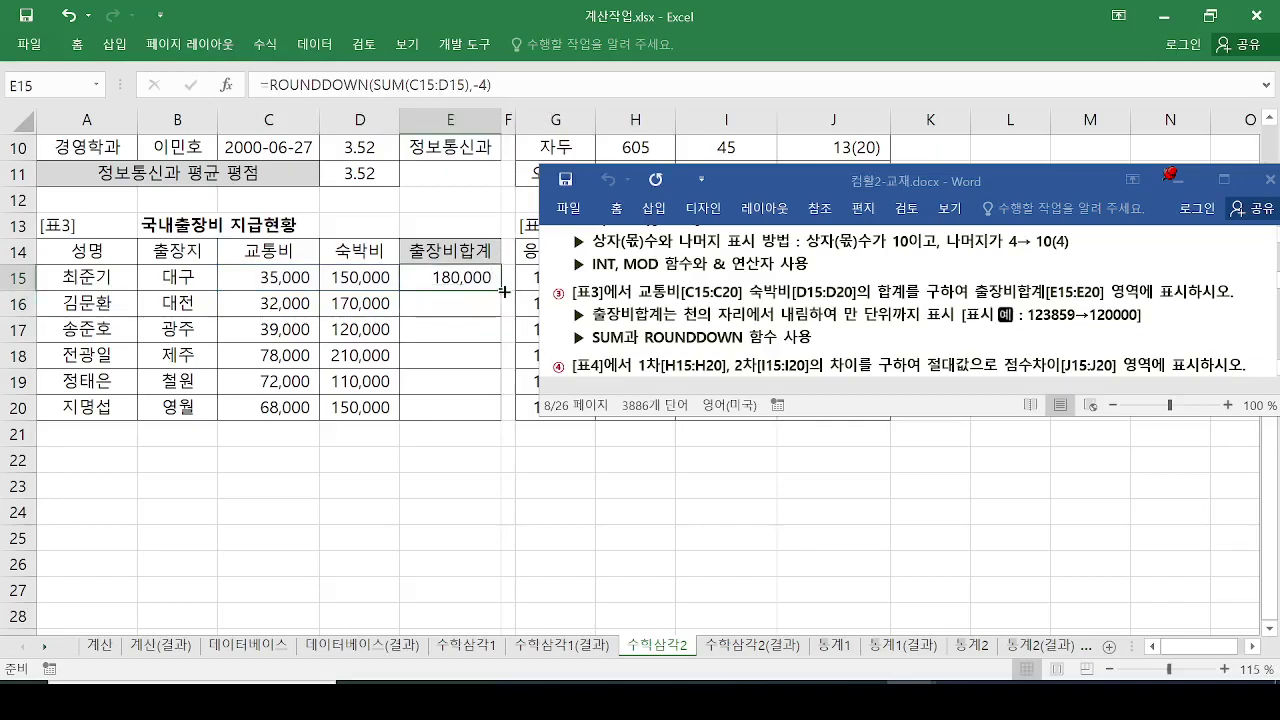
left_click_drag(505, 291, 505, 418)
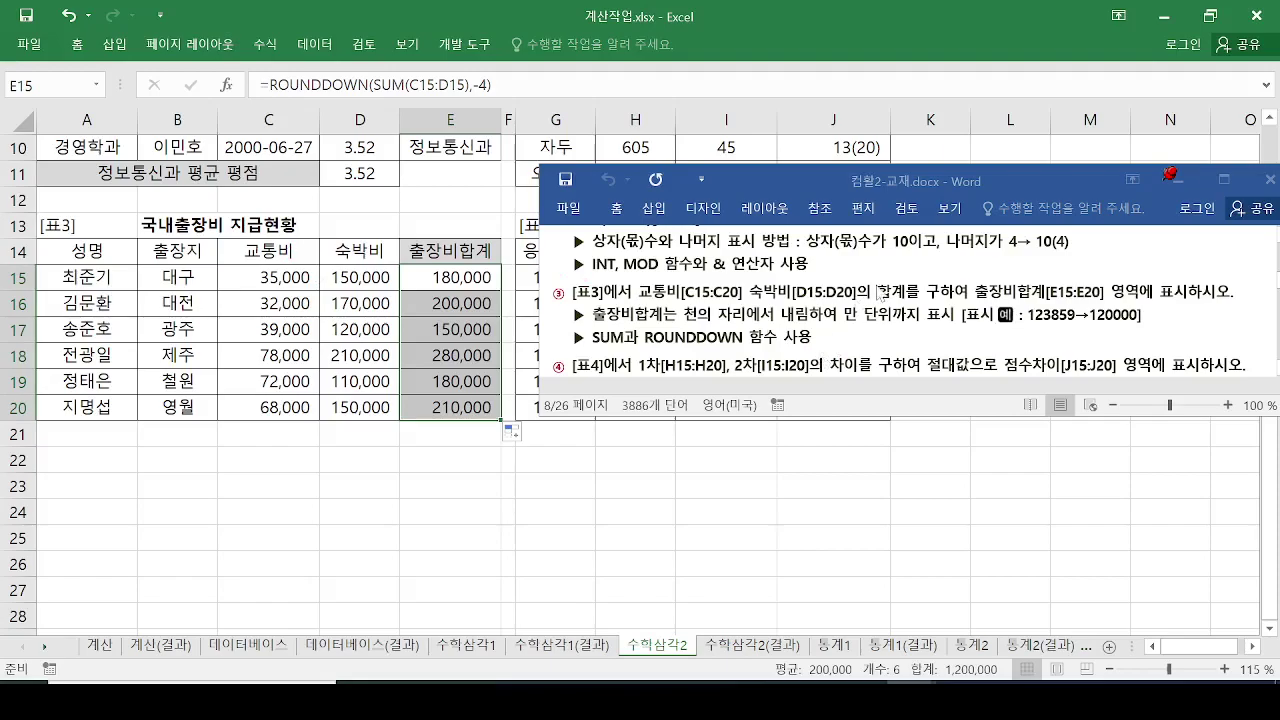
Bring table 4 into view and read its Word instructions on the absolute score difference, the target range and the required function.
scroll(874, 288, "down", 1)
scroll(874, 288, "up", 1)
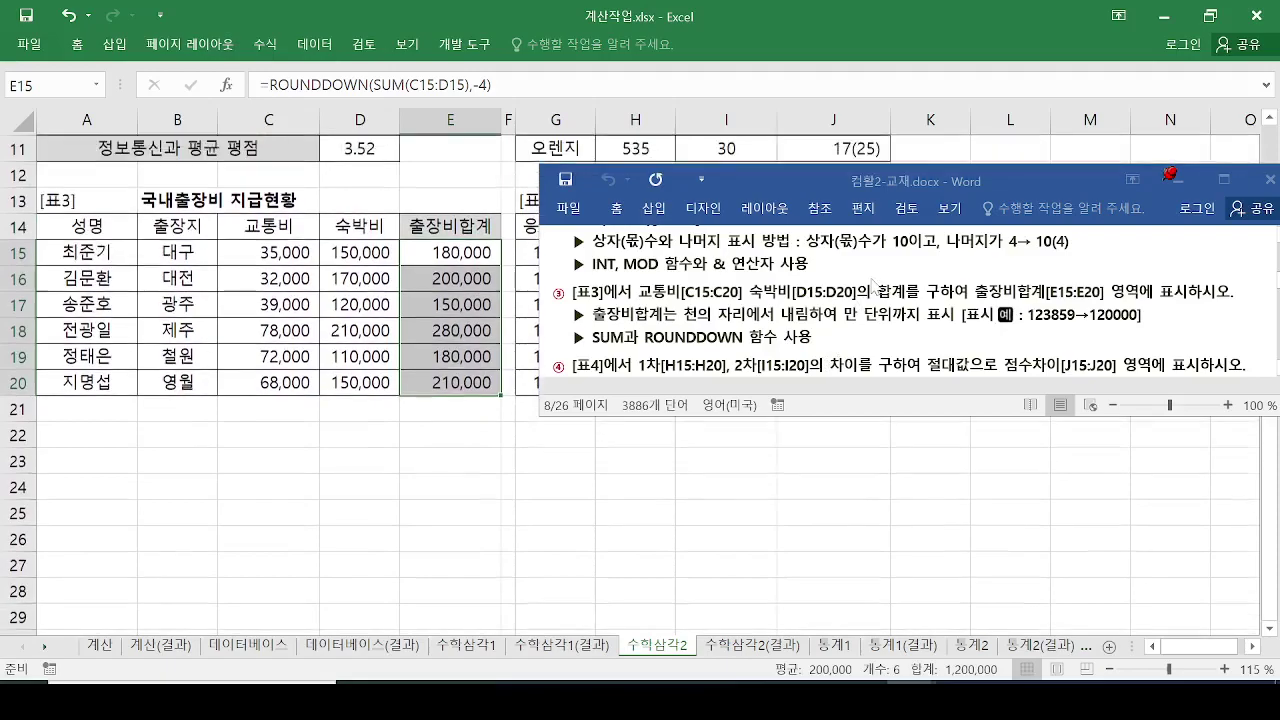
left_click(1252, 647)
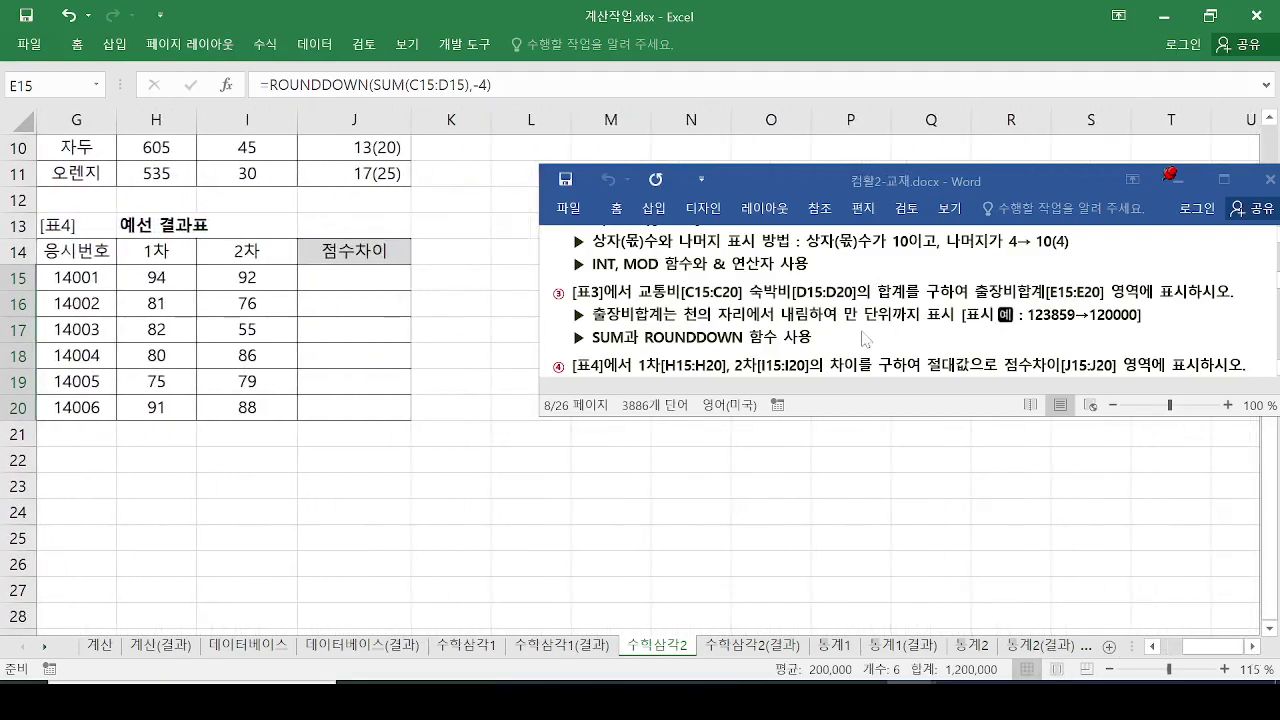
left_click(866, 343)
scroll(866, 343, "down", 3)
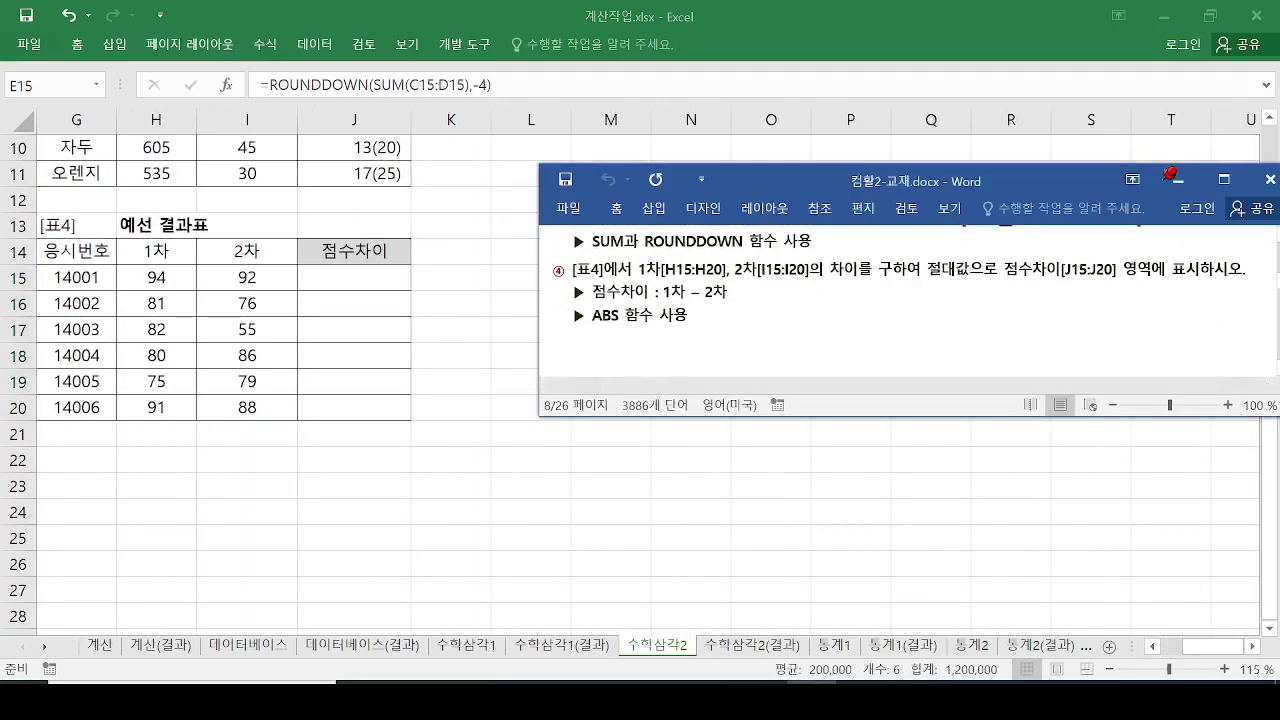
left_click_drag(671, 250, 686, 241)
mouse_move(769, 250)
left_mouse_down()
mouse_move(776, 266)
mouse_move(800, 242)
left_mouse_up()
left_click_drag(844, 289, 890, 282)
mouse_move(940, 240)
left_mouse_down()
mouse_move(947, 250)
mouse_move(966, 236)
left_mouse_up()
left_click_drag(999, 287, 1168, 292)
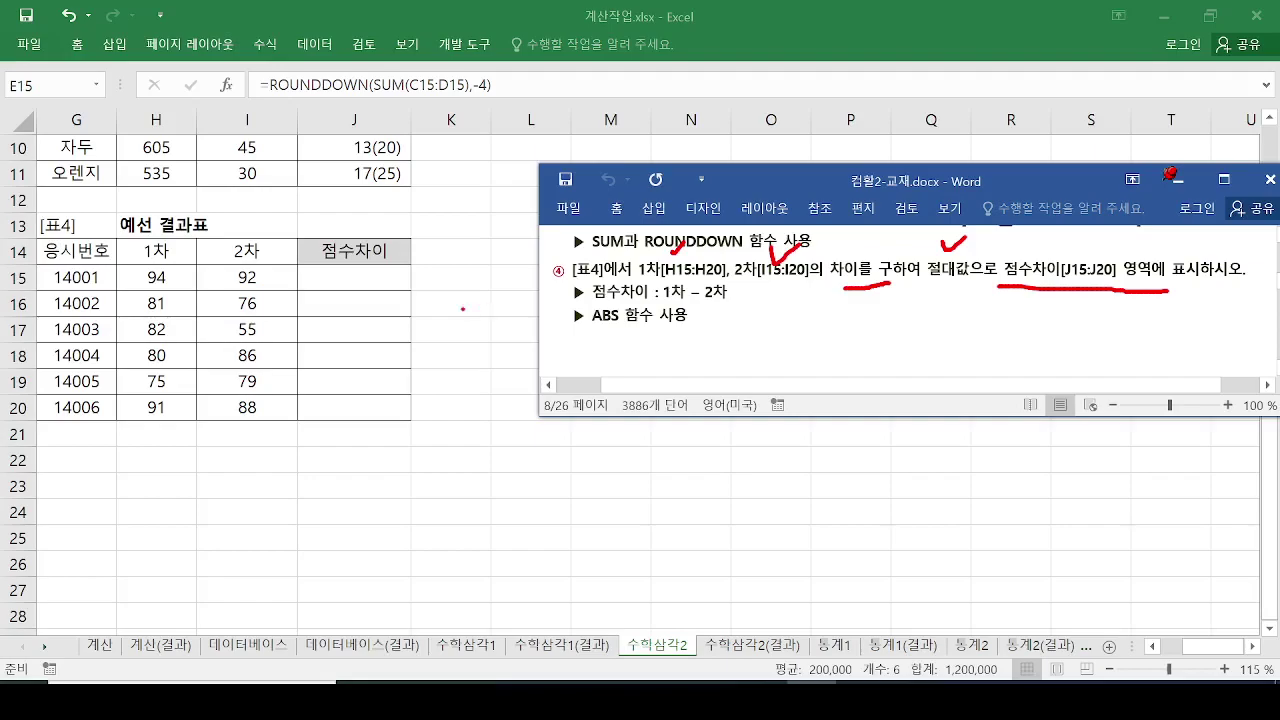
left_click_drag(664, 300, 742, 300)
left_click_drag(588, 337, 697, 339)
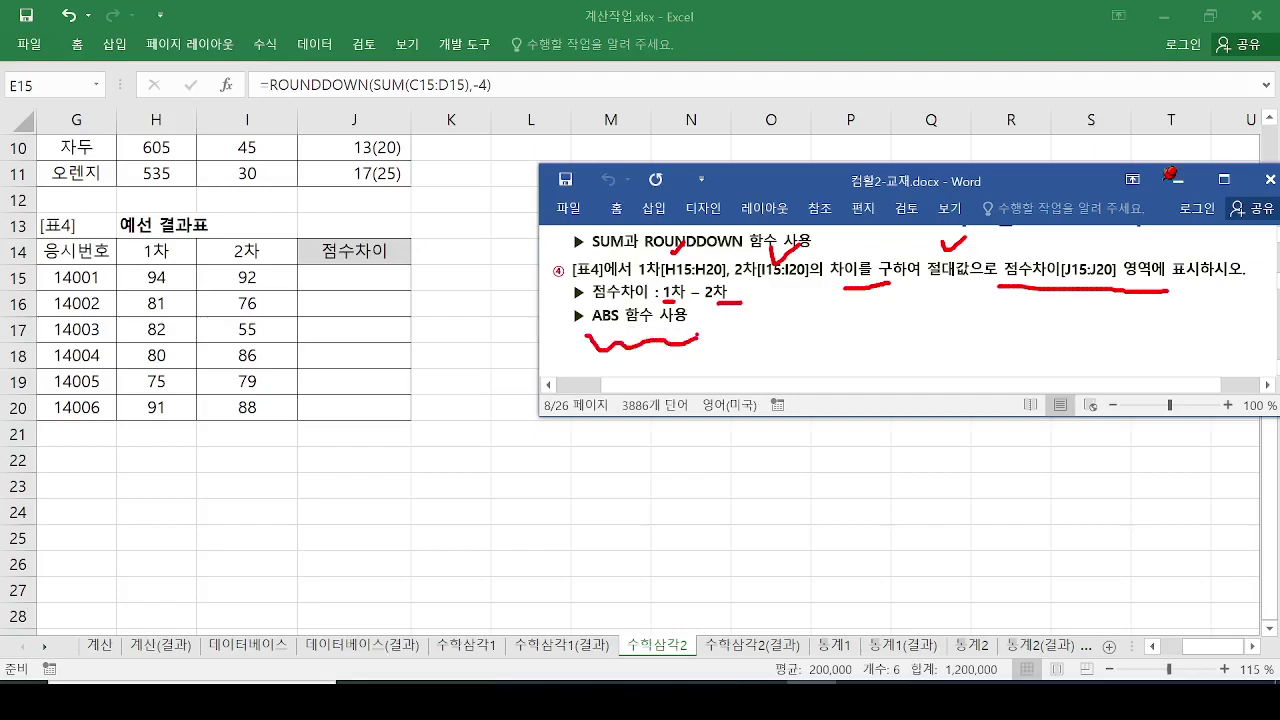
key("Escape")
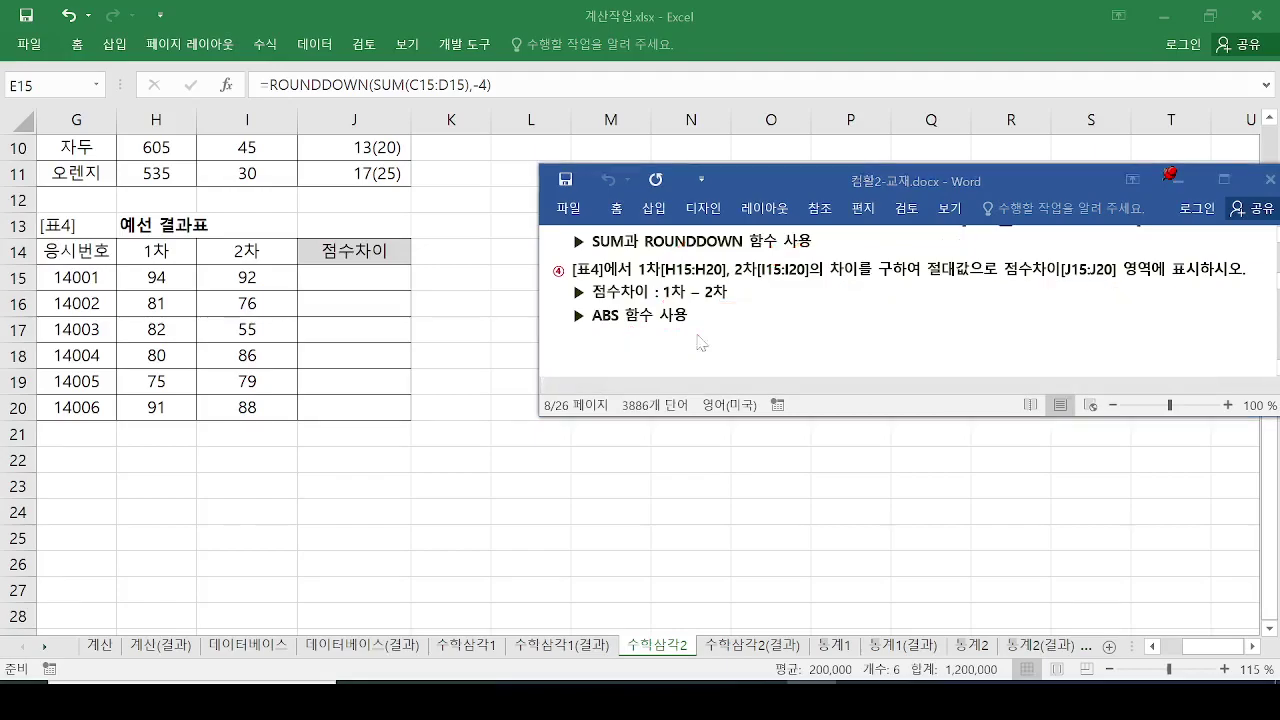
Put the Word instructions away, switch to 컴활2_함수_기본.xlsx and examine the number line of positive and negative integers on the 자릿수함수들 sheet.
left_click(1178, 180)
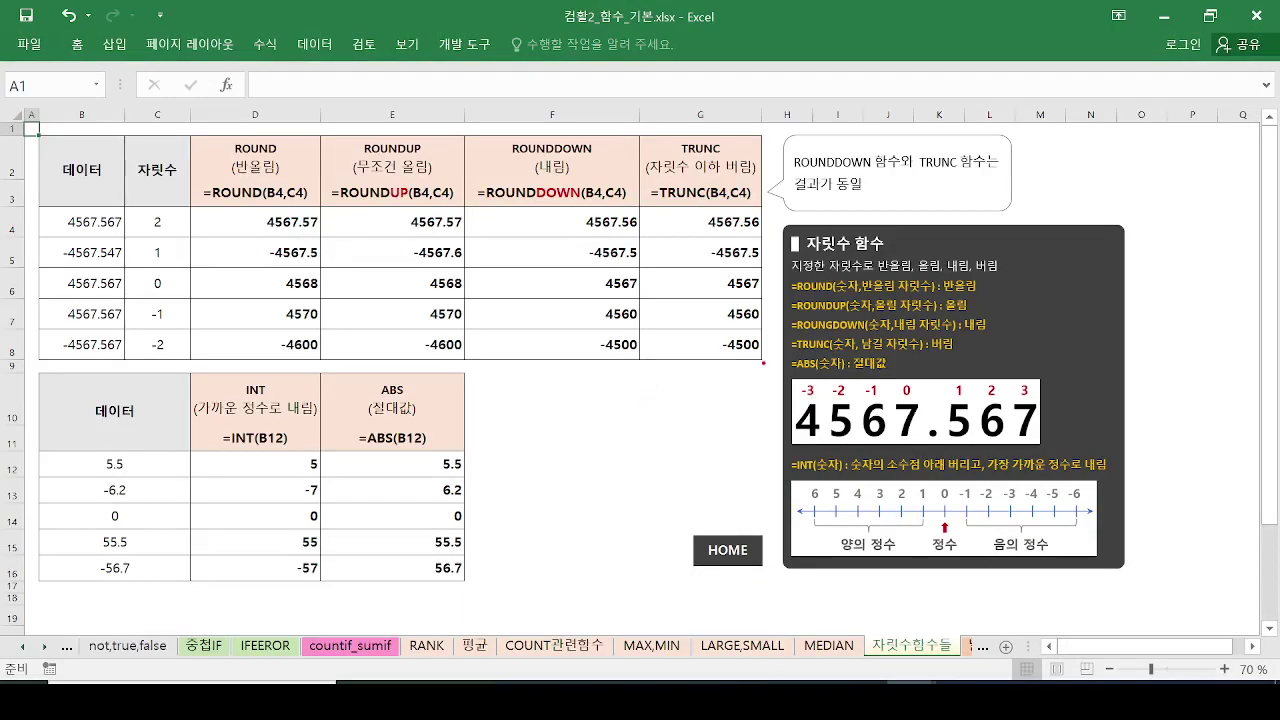
mouse_move(1020, 472)
left_mouse_down()
mouse_move(928, 470)
mouse_move(748, 505)
mouse_move(1118, 590)
mouse_move(1080, 482)
left_mouse_up()
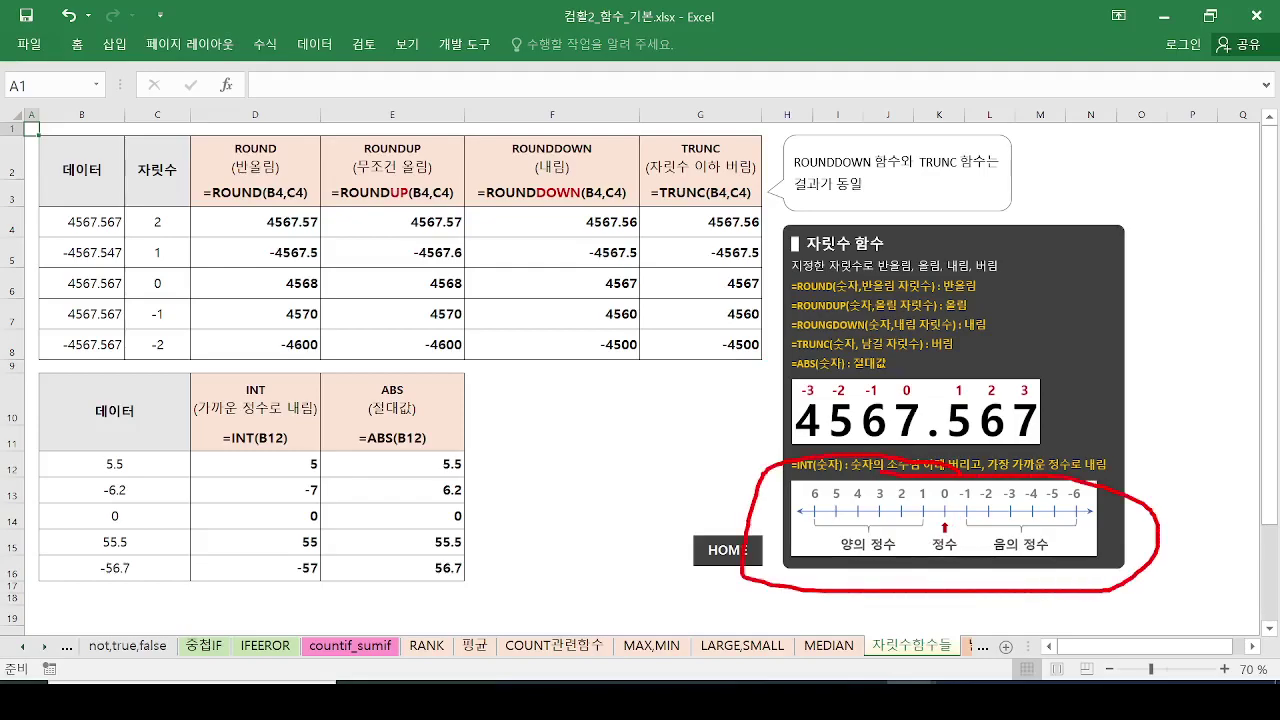
key("Escape")
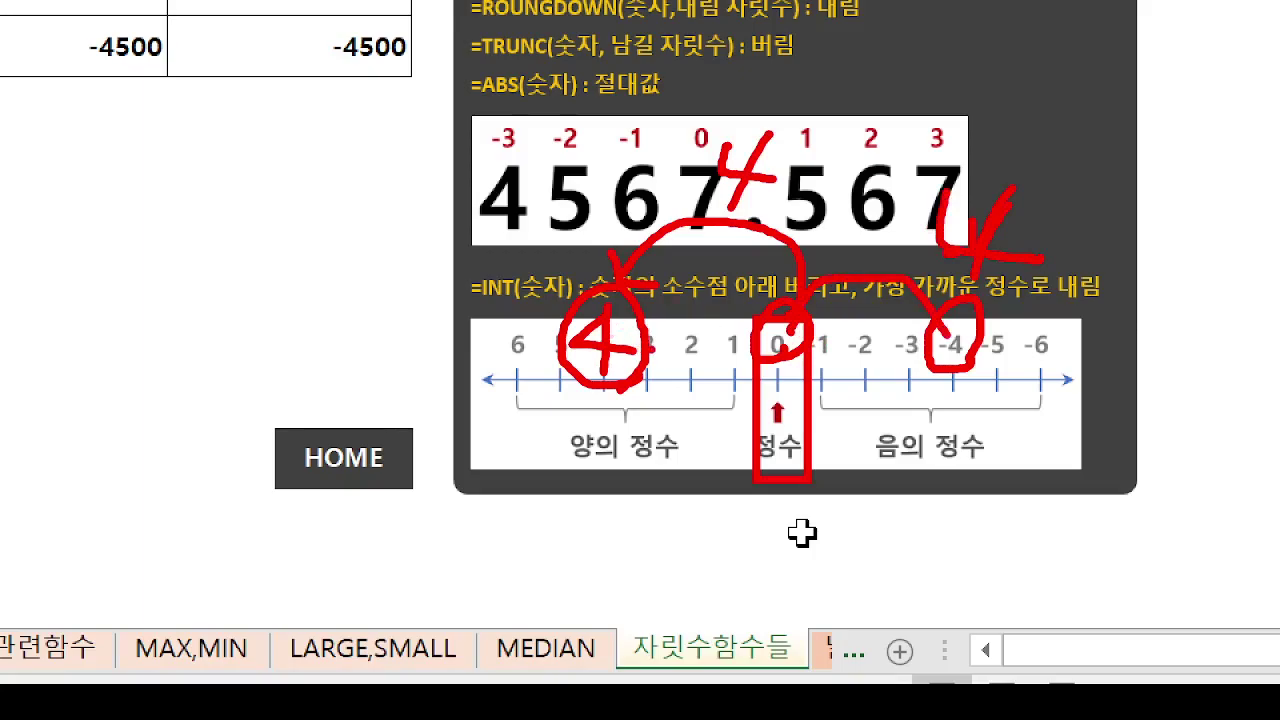
key("Escape")
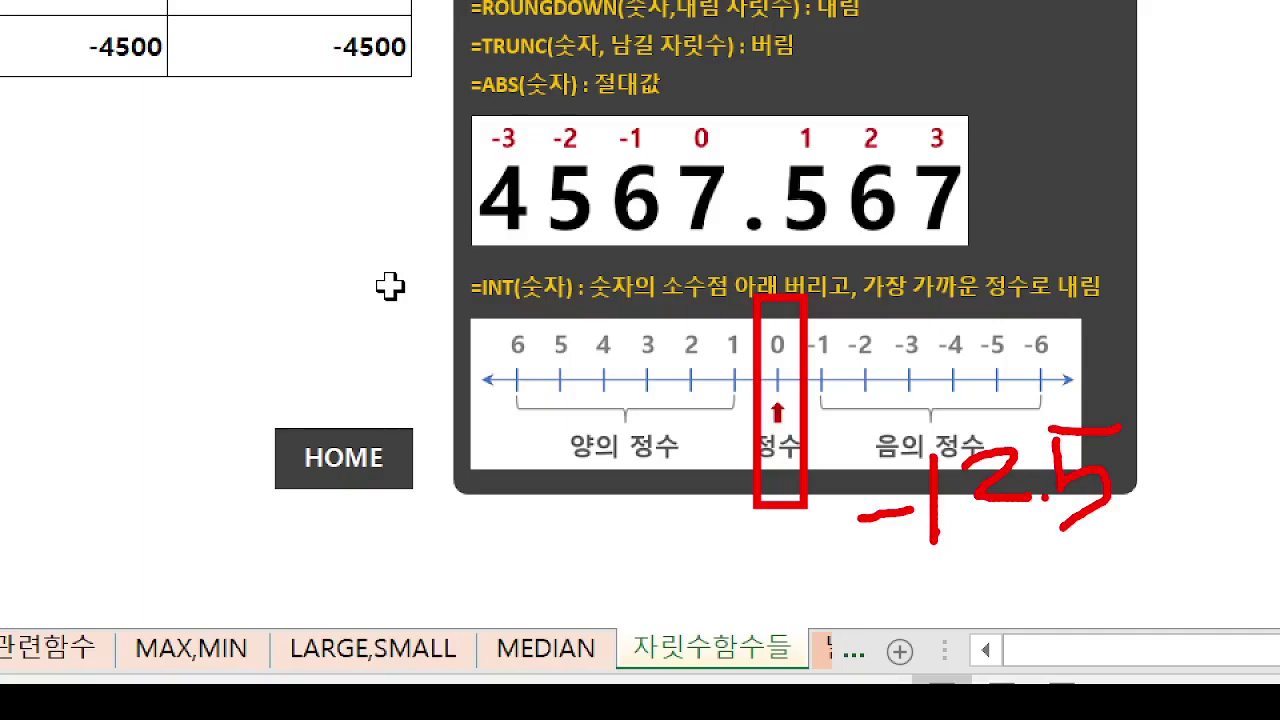
key("Escape")
key("Escape")
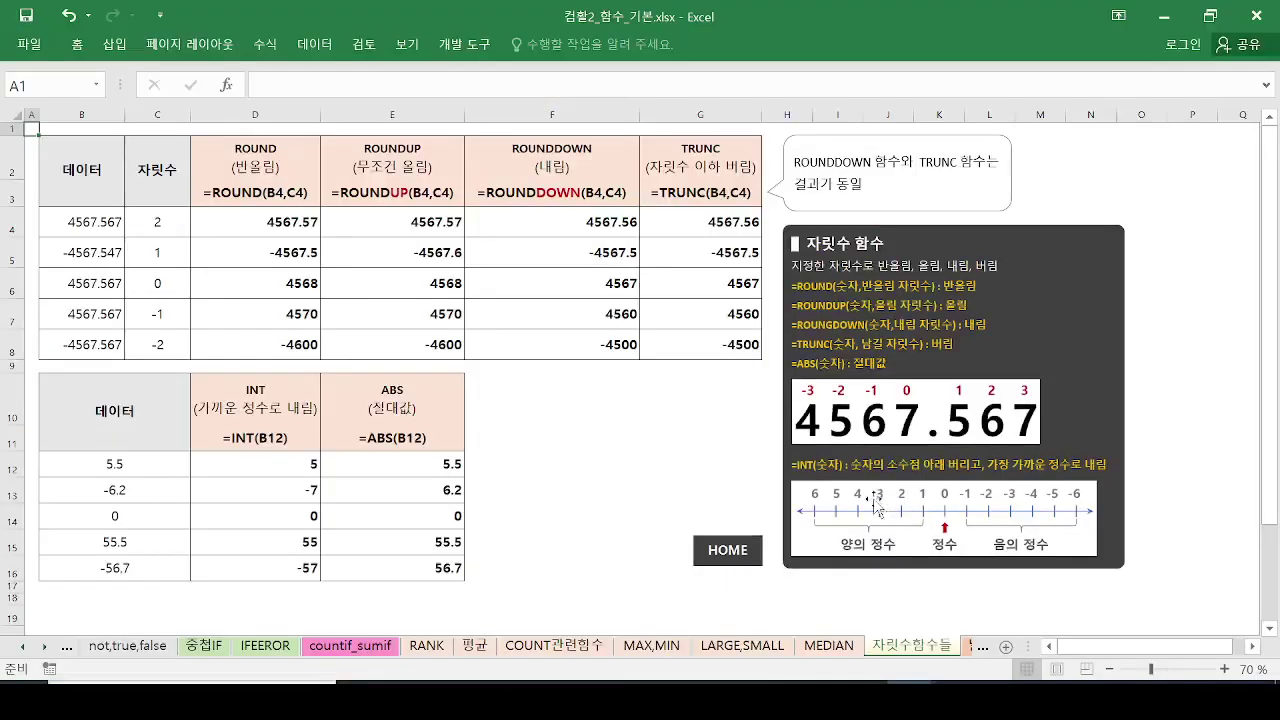
Examine the ABS example column, comparing the positive and negative source data with the =ABS(B12) results.
mouse_move(422, 368)
left_mouse_down()
mouse_move(345, 375)
mouse_move(430, 365)
mouse_move(340, 350)
left_mouse_up()
key("Escape")
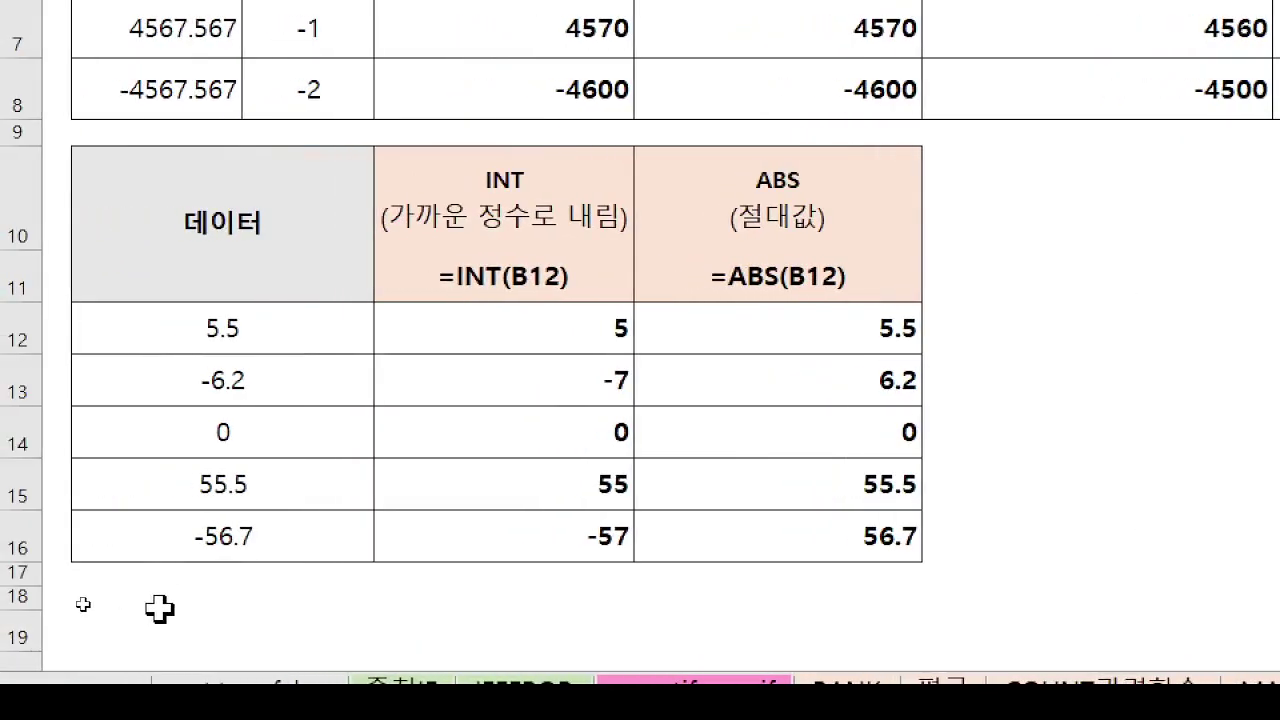
mouse_move(276, 305)
left_mouse_down()
mouse_move(349, 394)
mouse_move(318, 546)
left_mouse_up()
mouse_move(304, 388)
left_mouse_down()
mouse_move(556, 436)
mouse_move(740, 412)
left_mouse_up()
mouse_move(249, 332)
left_mouse_down()
mouse_move(252, 286)
mouse_move(478, 304)
mouse_move(792, 360)
left_mouse_up()
left_click_drag(751, 314, 748, 400)
mouse_move(836, 312)
left_mouse_down()
mouse_move(800, 424)
mouse_move(866, 570)
left_mouse_up()
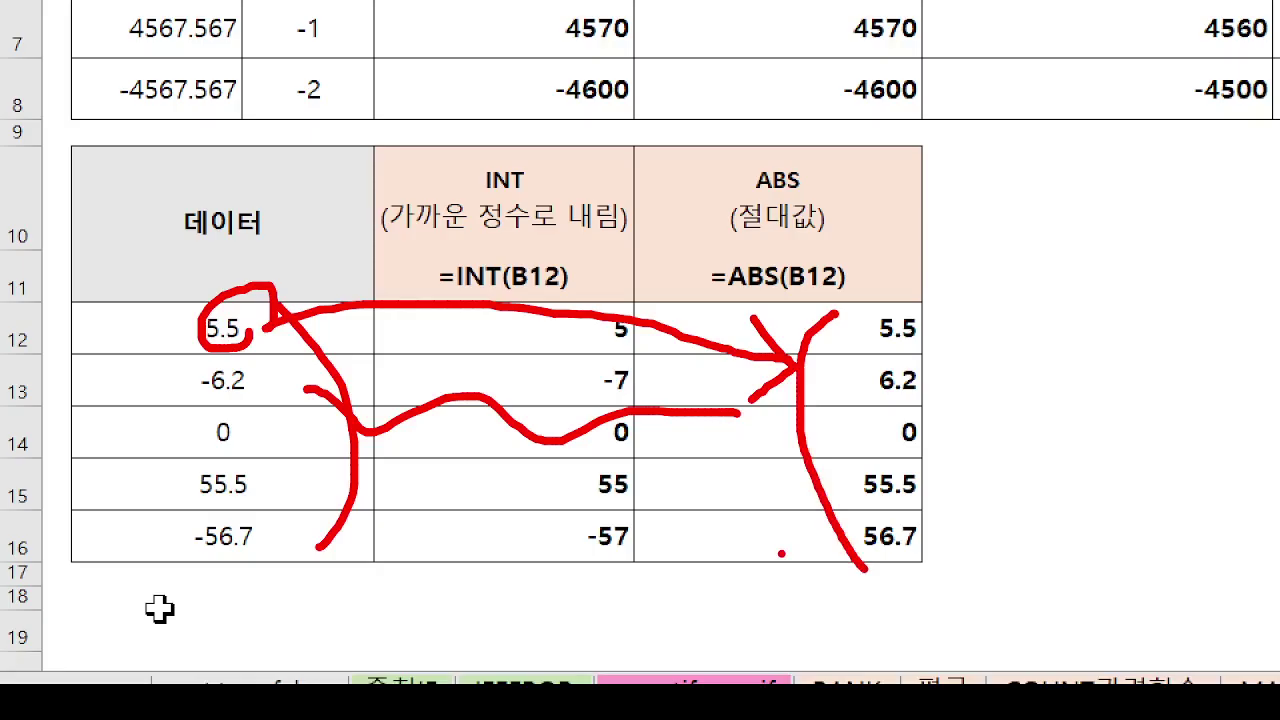
key("e")
left_click_drag(786, 274, 866, 268)
key("Escape")
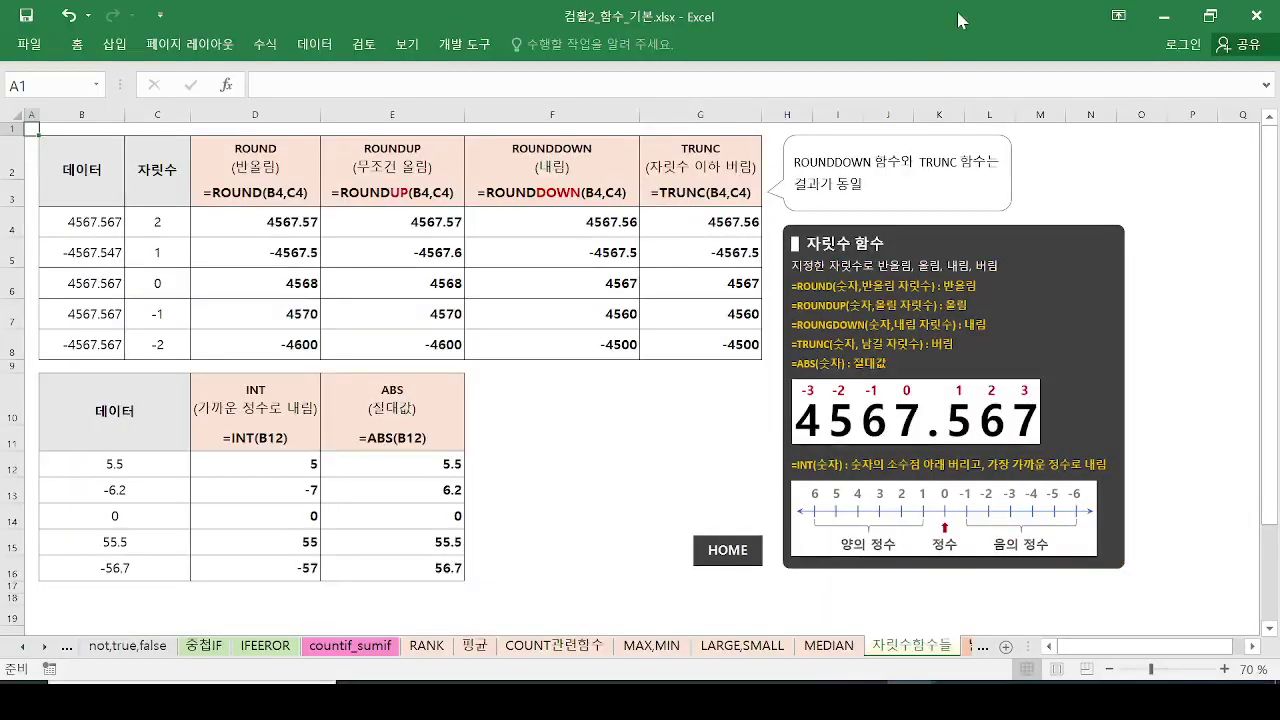
Close the function reference workbook and select cell J15 under 점수차이 in table 4 of 계산작업.xlsx.
left_click(1256, 16)
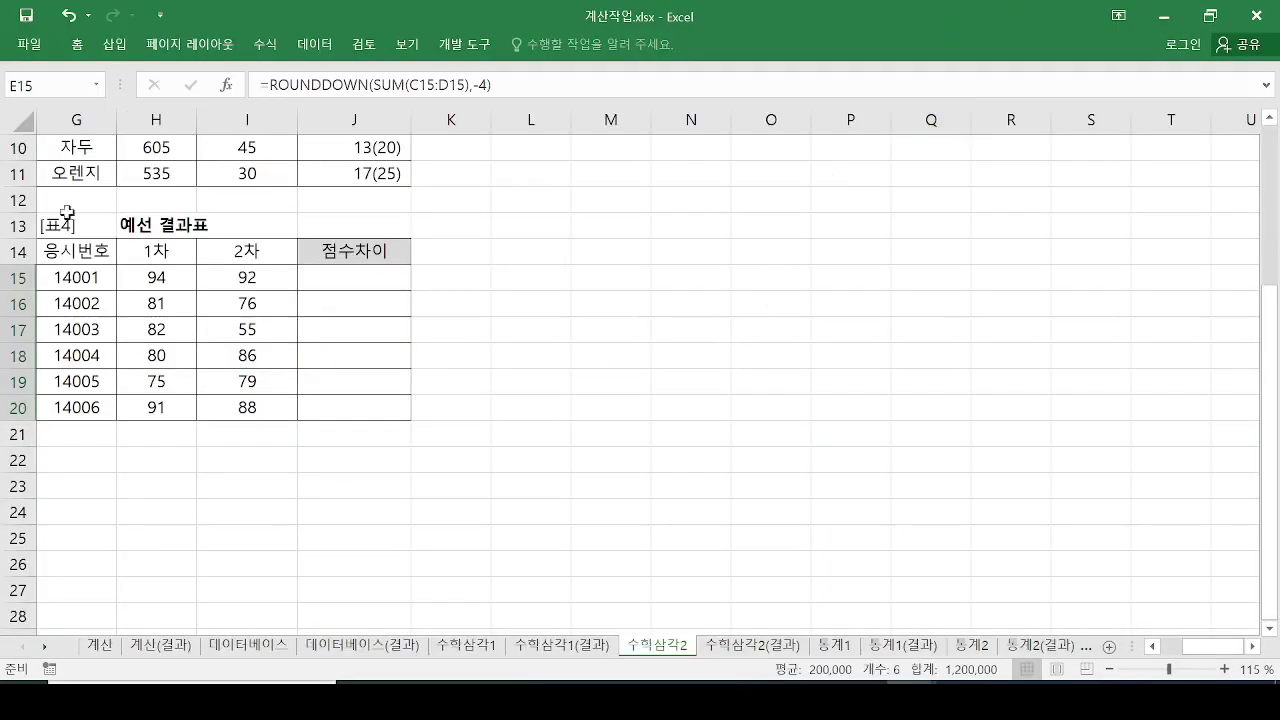
left_click(349, 277)
left_click_drag(258, 333, 150, 343)
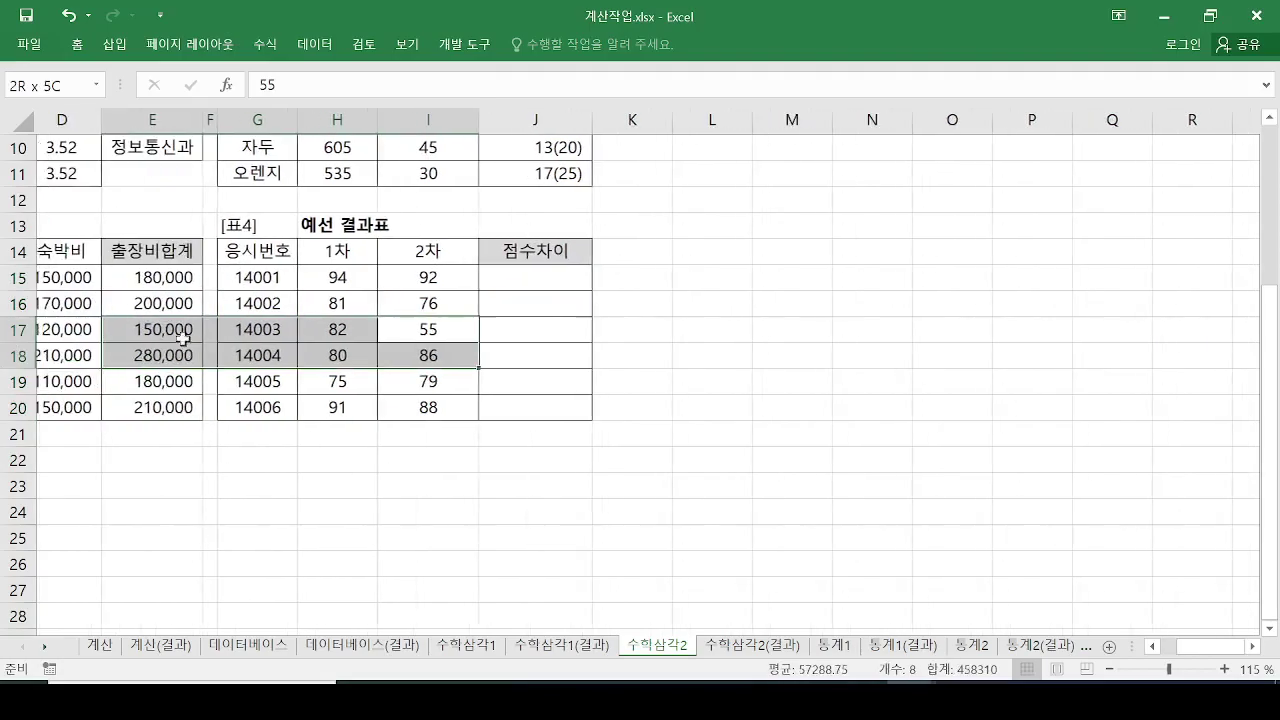
left_click(648, 277)
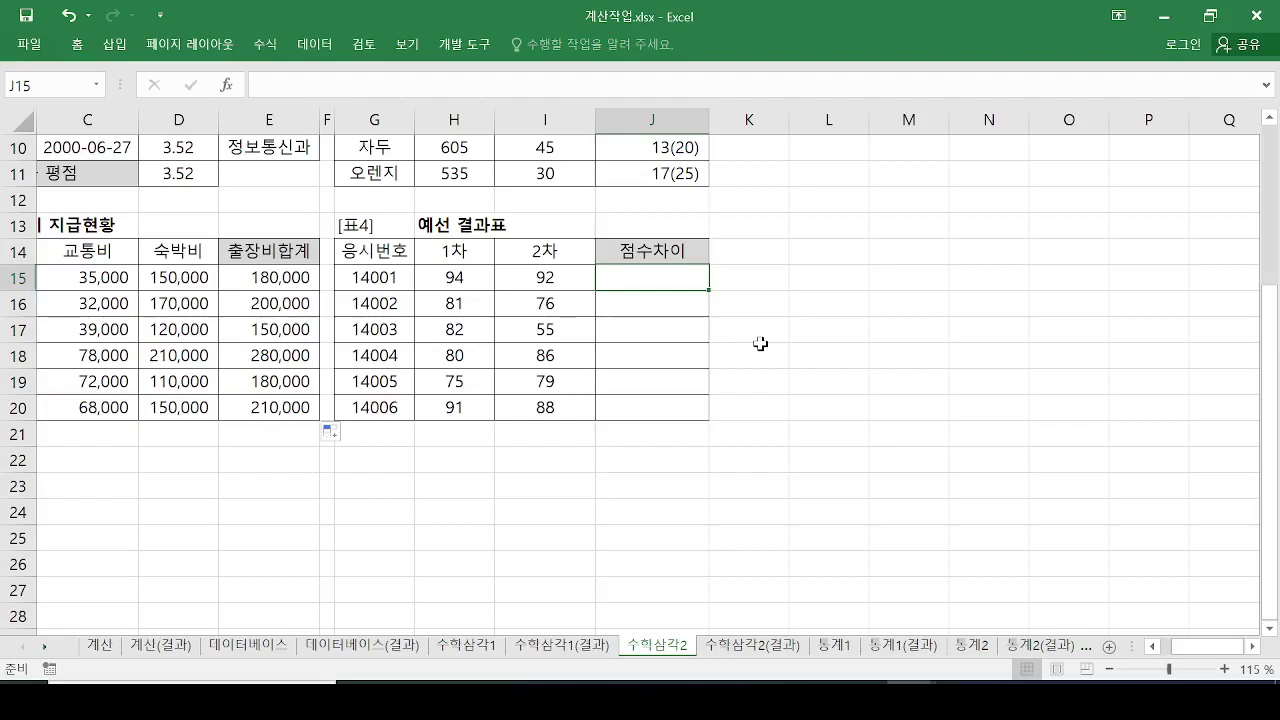
Enter the formula =ABS(H15-I15) in J15 to get the absolute difference between the 1차 and 2차 scores.
type("=")
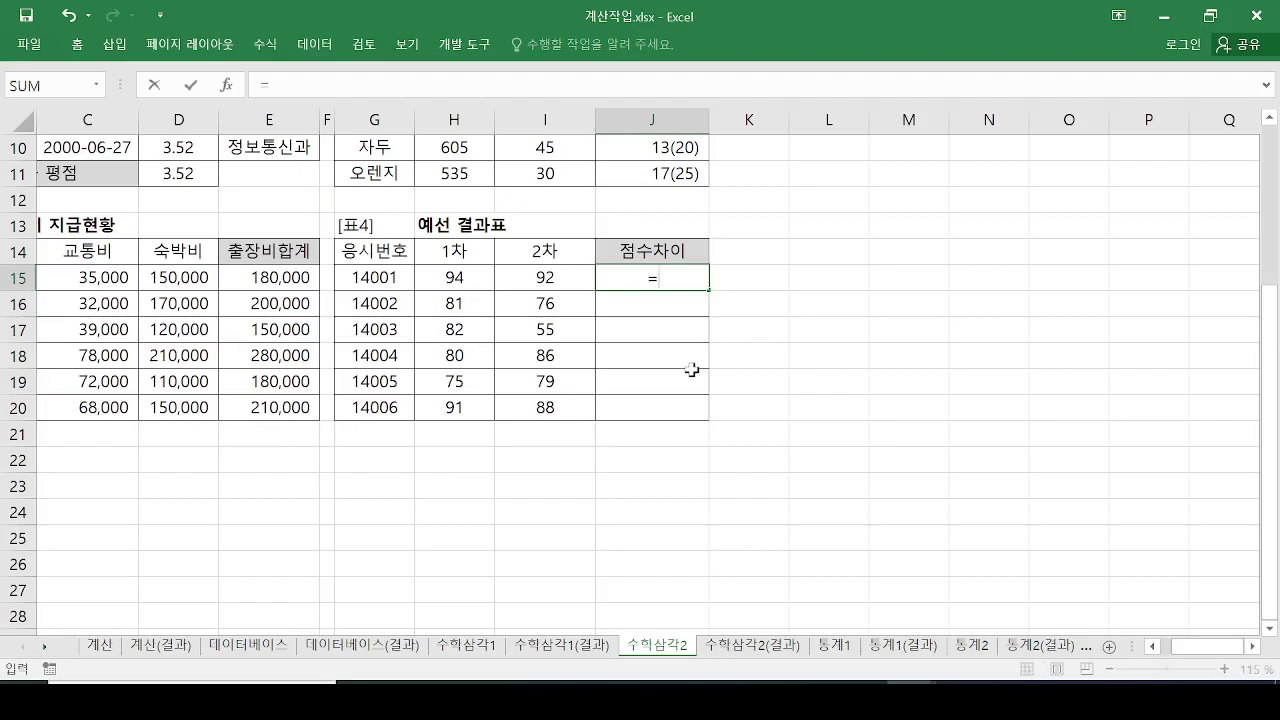
type("a")
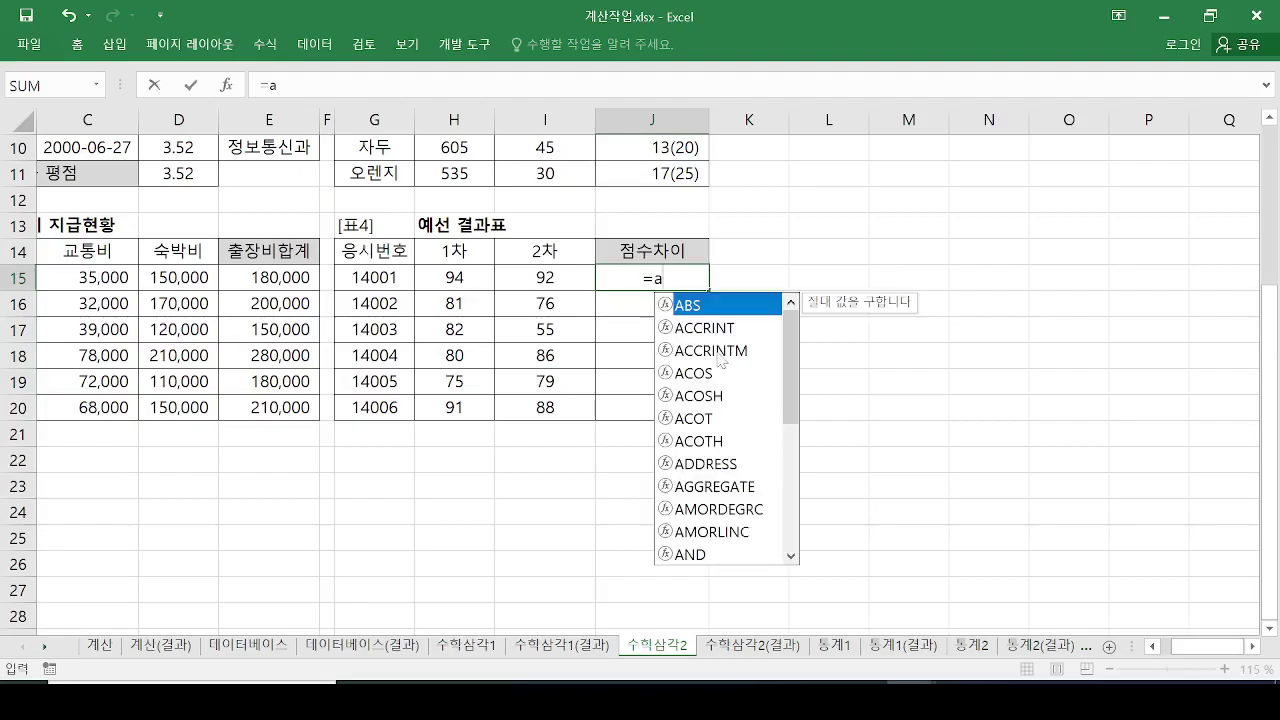
type("bs")
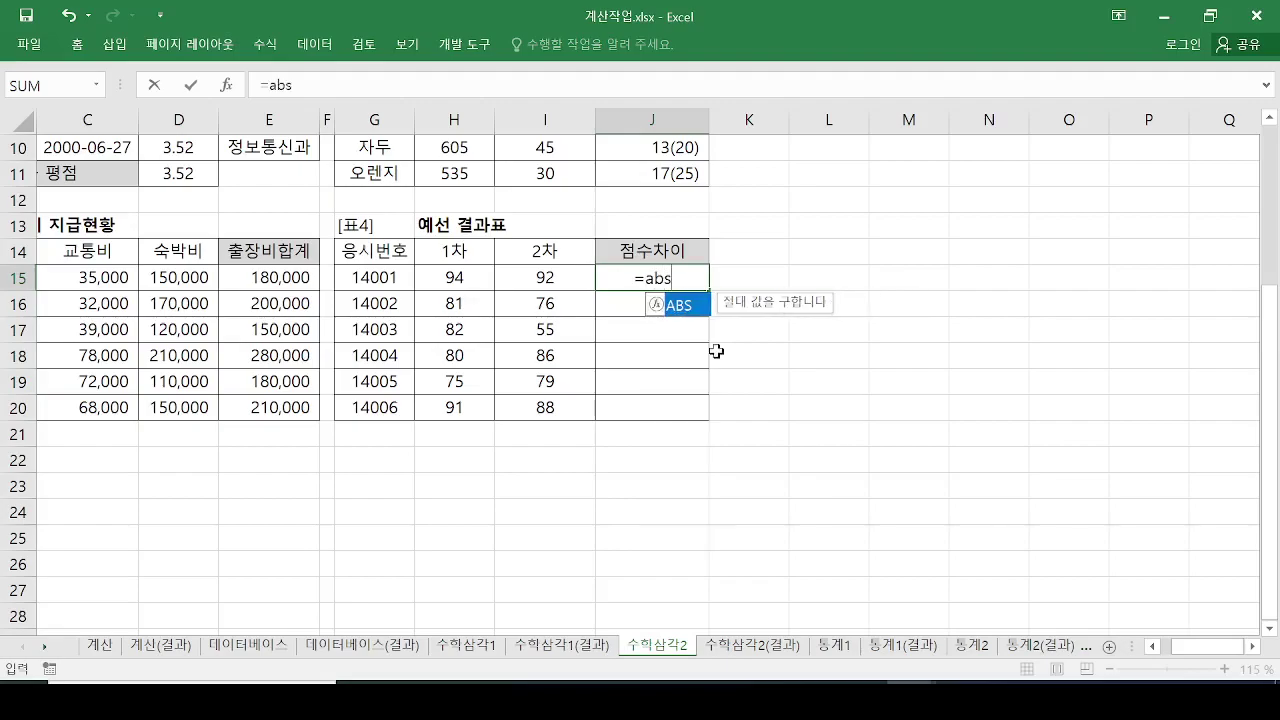
key("Tab")
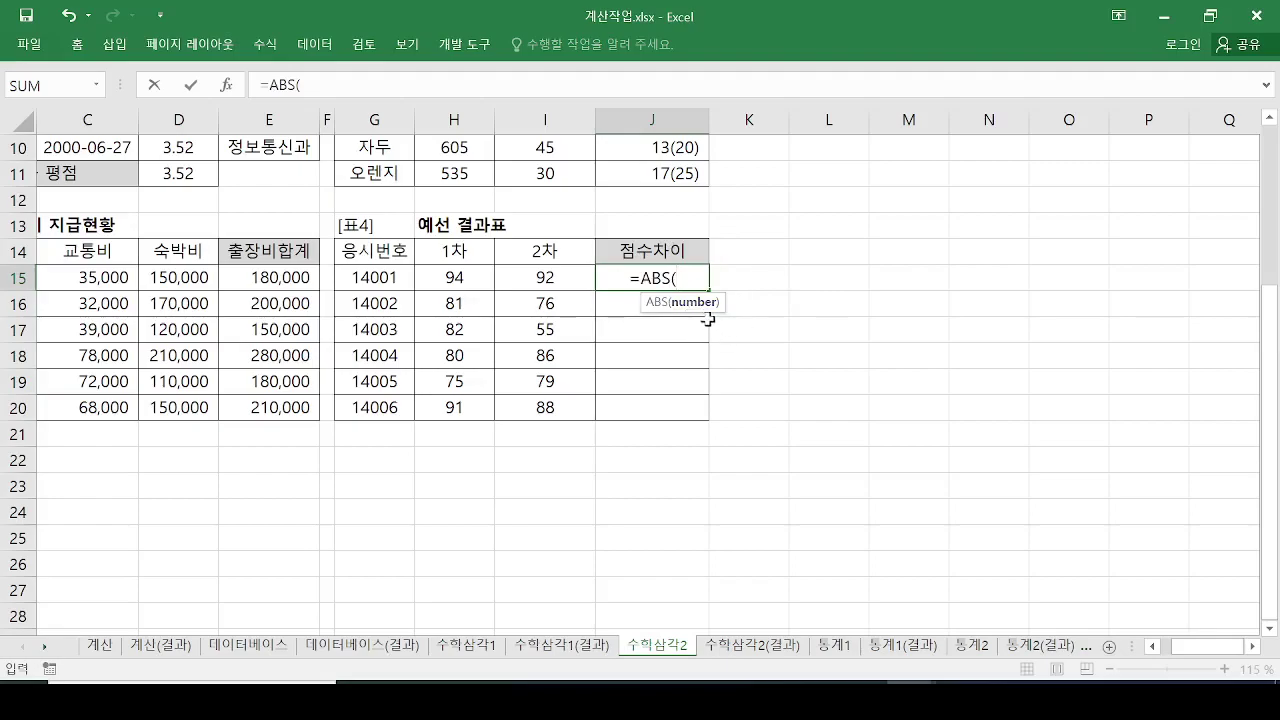
left_click(481, 278)
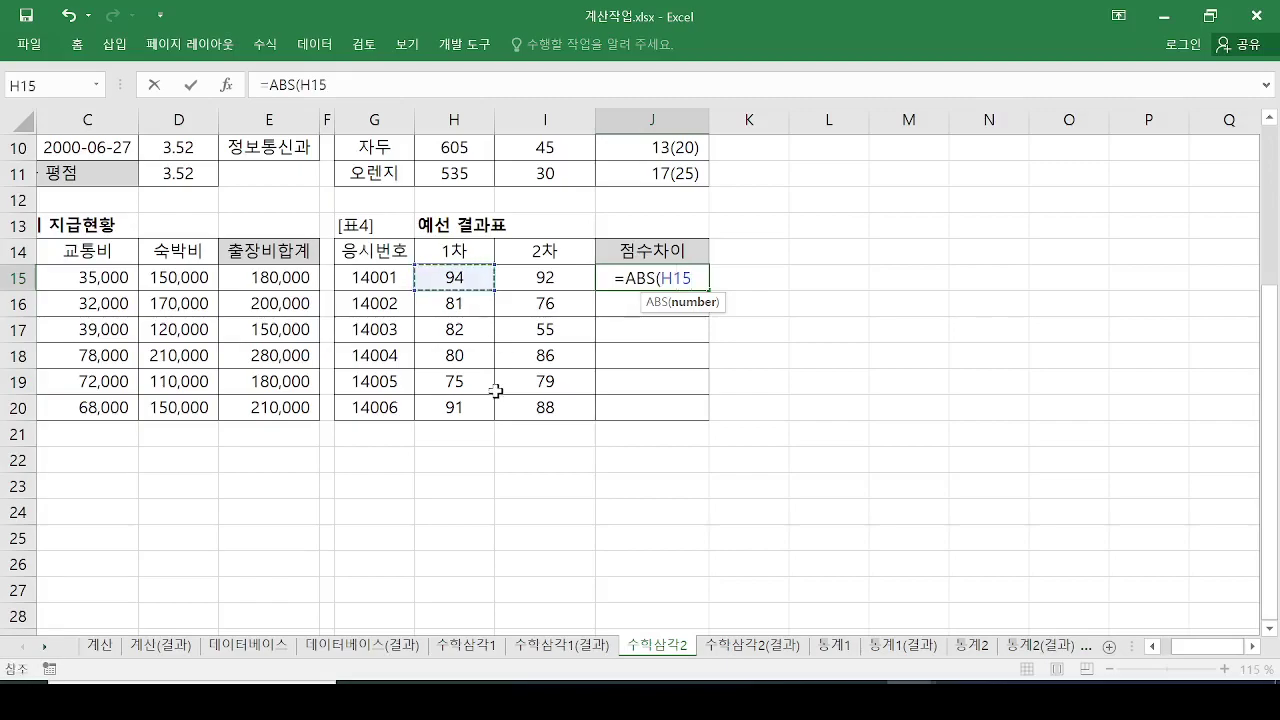
type("-")
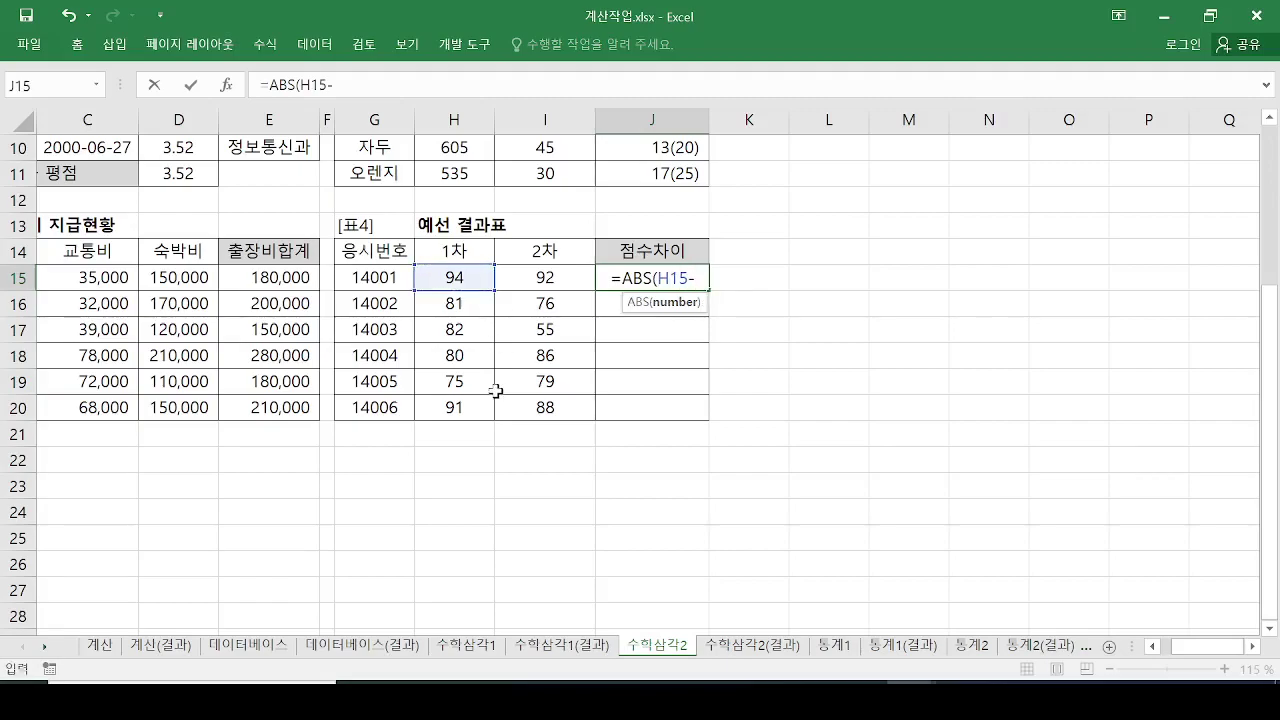
left_click(543, 277)
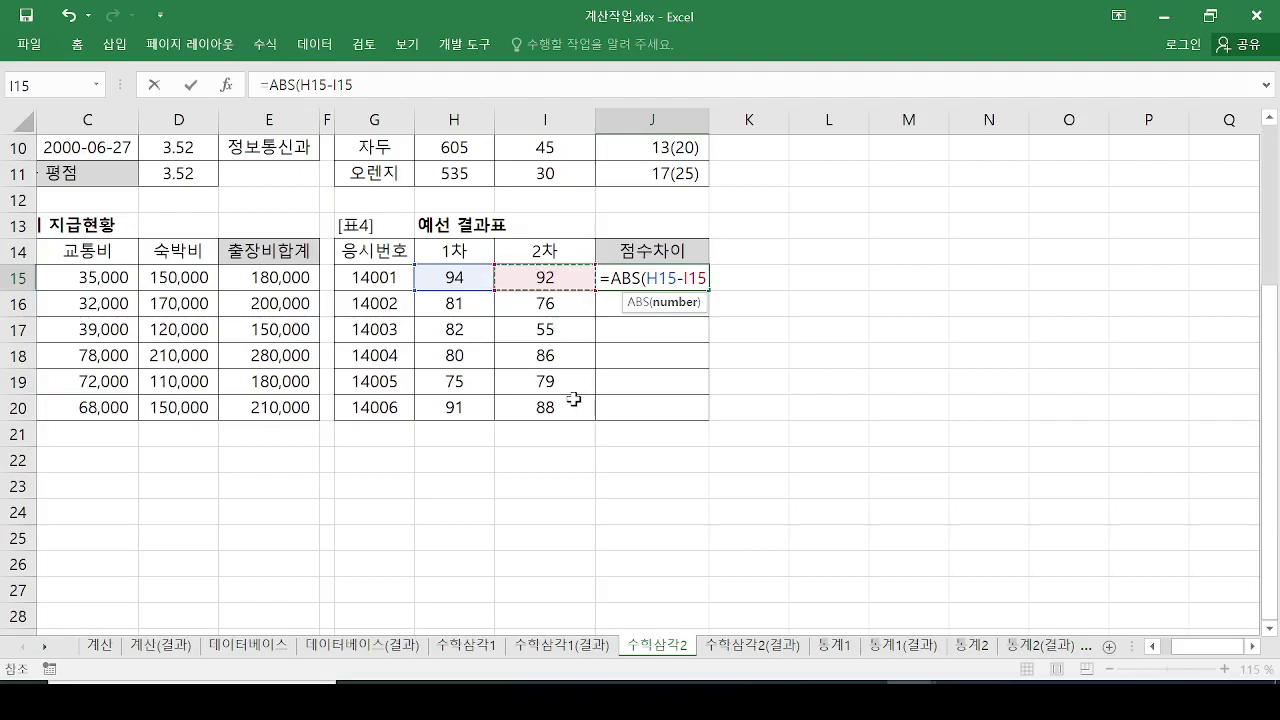
type(")")
key("Return")
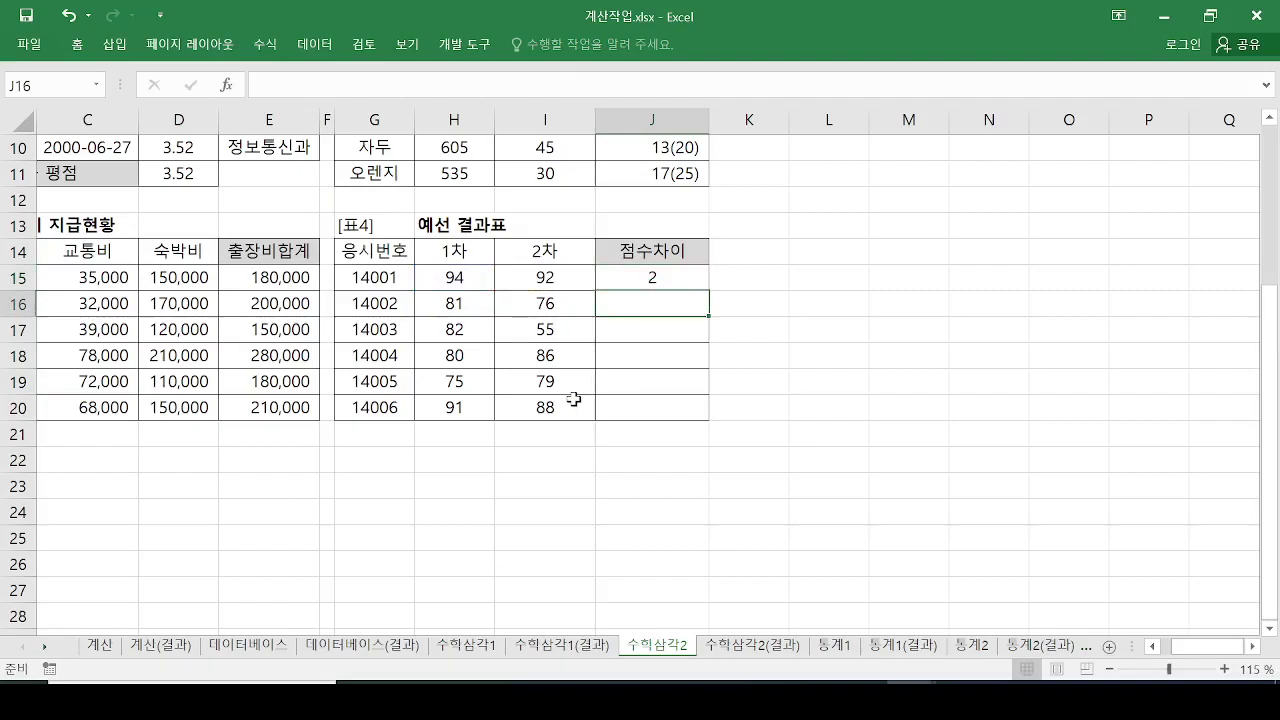
Copy the J15 score difference formula down through J20 in table 4.
left_click(655, 277)
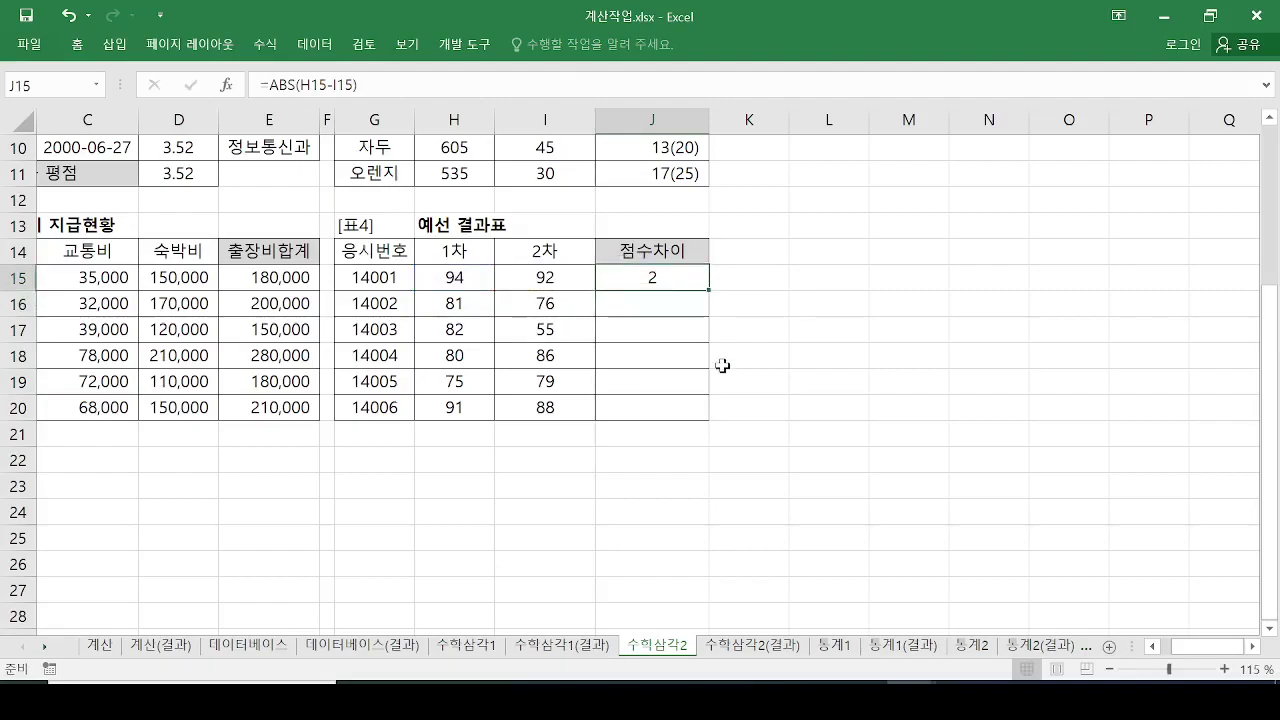
left_click_drag(708, 292, 705, 418)
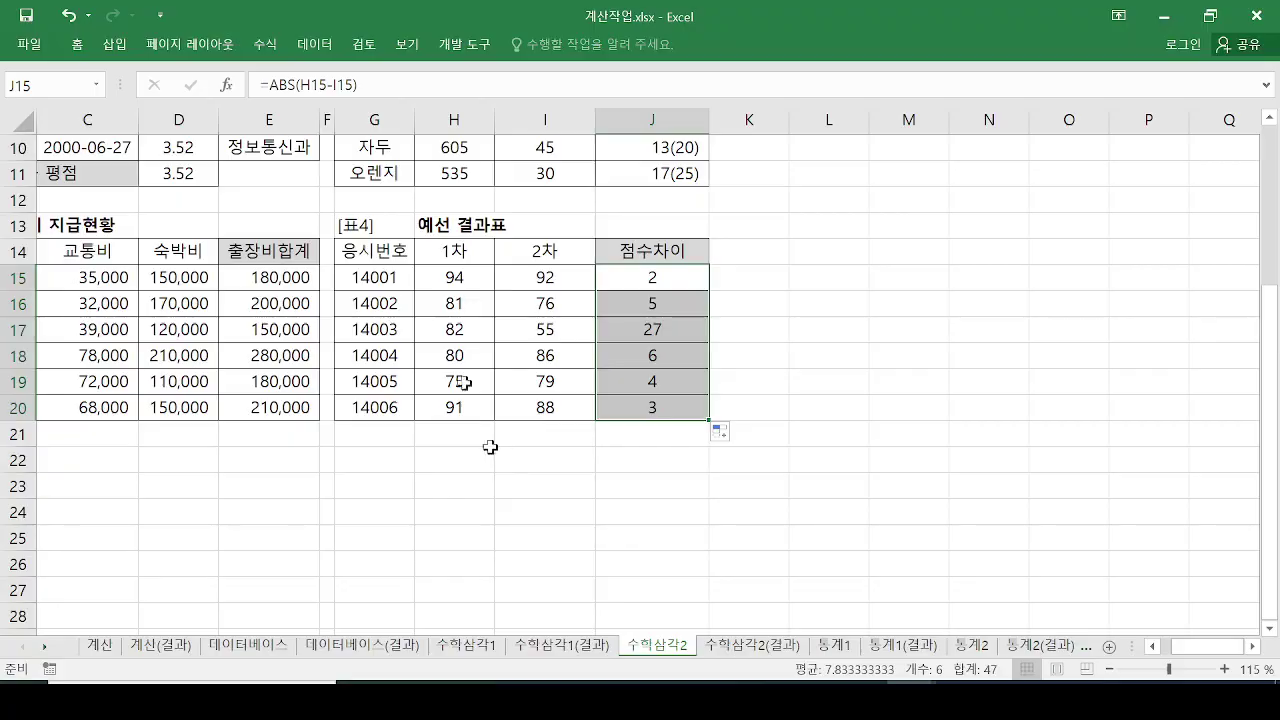
key("ctrl+2")
mouse_move(608, 358)
left_mouse_down()
mouse_move(837, 514)
mouse_move(840, 601)
mouse_move(930, 590)
left_mouse_up()
key("Escape")
Switch to the 통계1 sheet and select cell D11 under 대리가 아닌 사원수 in table 1.
left_click(835, 645)
left_click(835, 645)
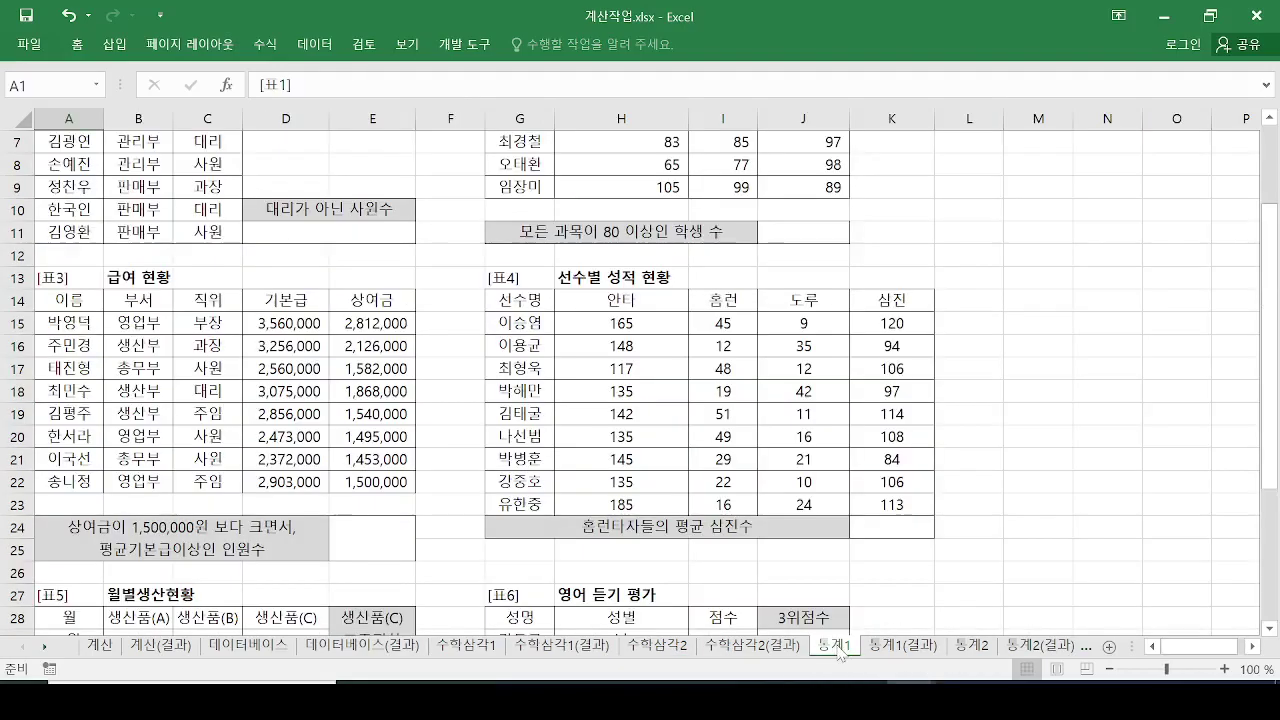
scroll(427, 335, "up", 2)
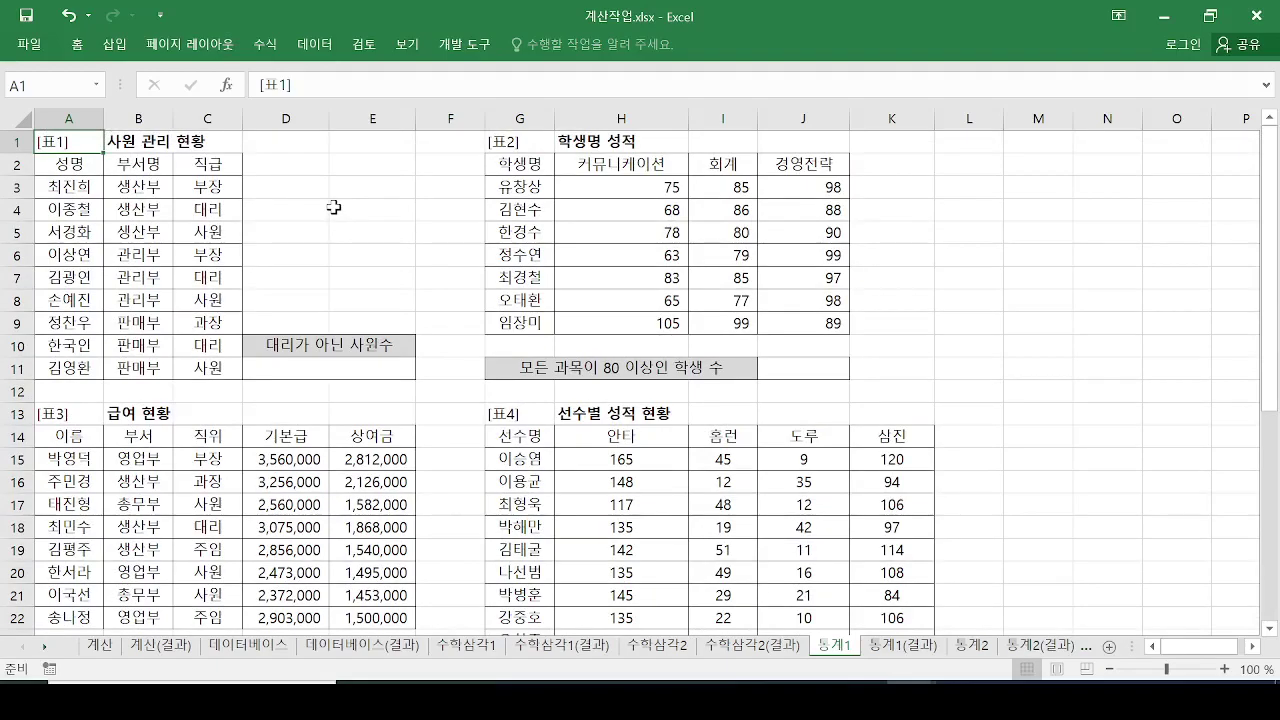
left_click(300, 370)
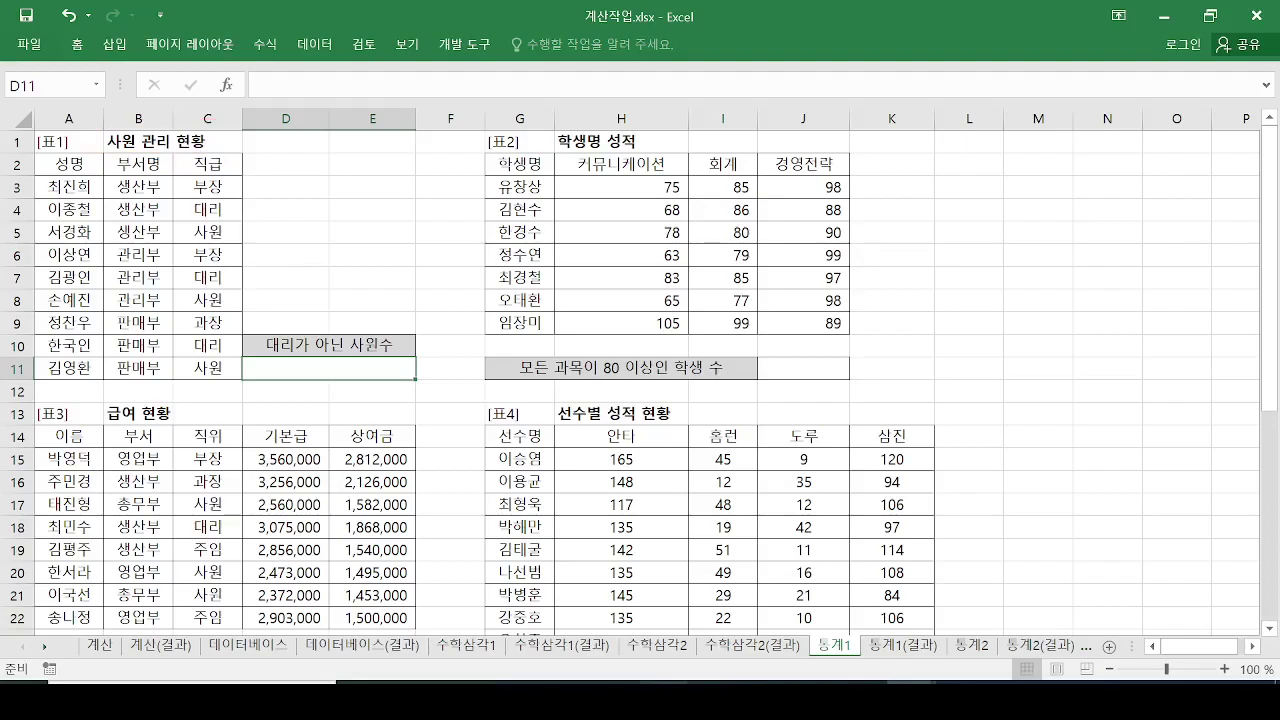
Read the Word instructions for 통계1 table 1, marking the 대리 exclusion condition, range C3:C11 and candidate functions, and put them away.
left_click(811, 698)
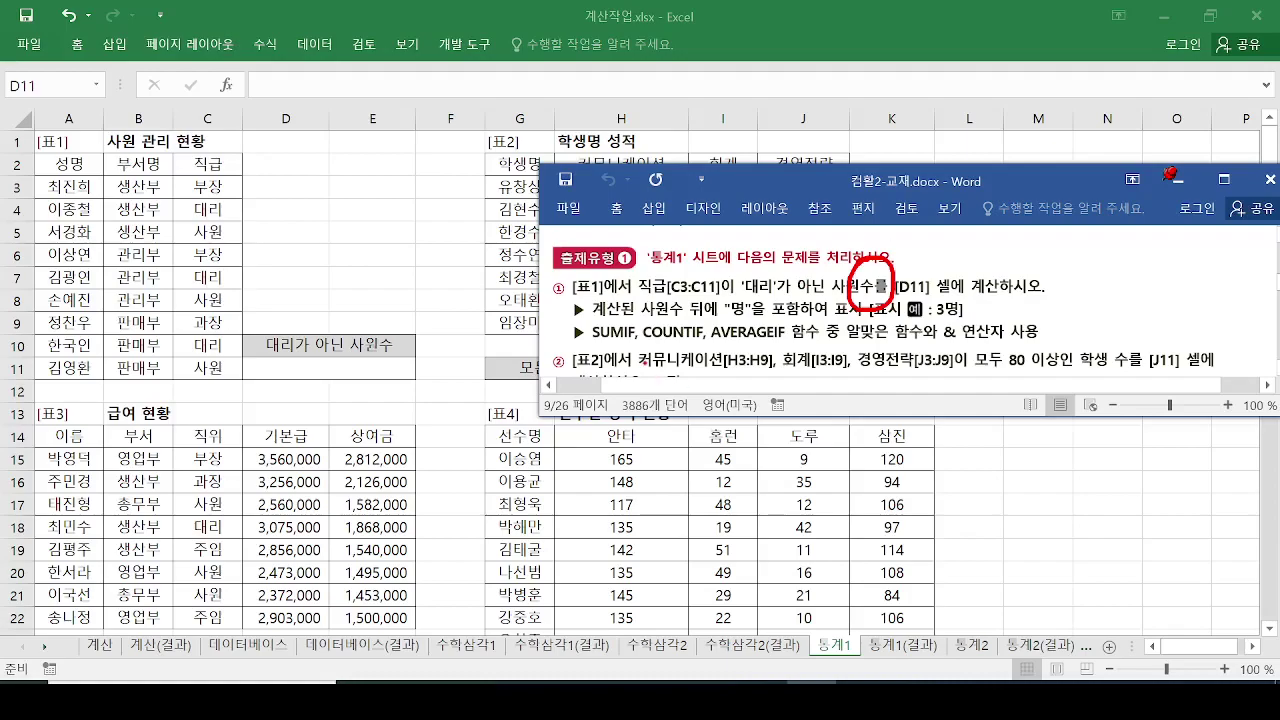
left_click_drag(596, 348, 622, 342)
left_click_drag(712, 350, 785, 341)
mouse_move(692, 356)
left_mouse_down()
mouse_move(682, 305)
mouse_move(666, 374)
left_mouse_up()
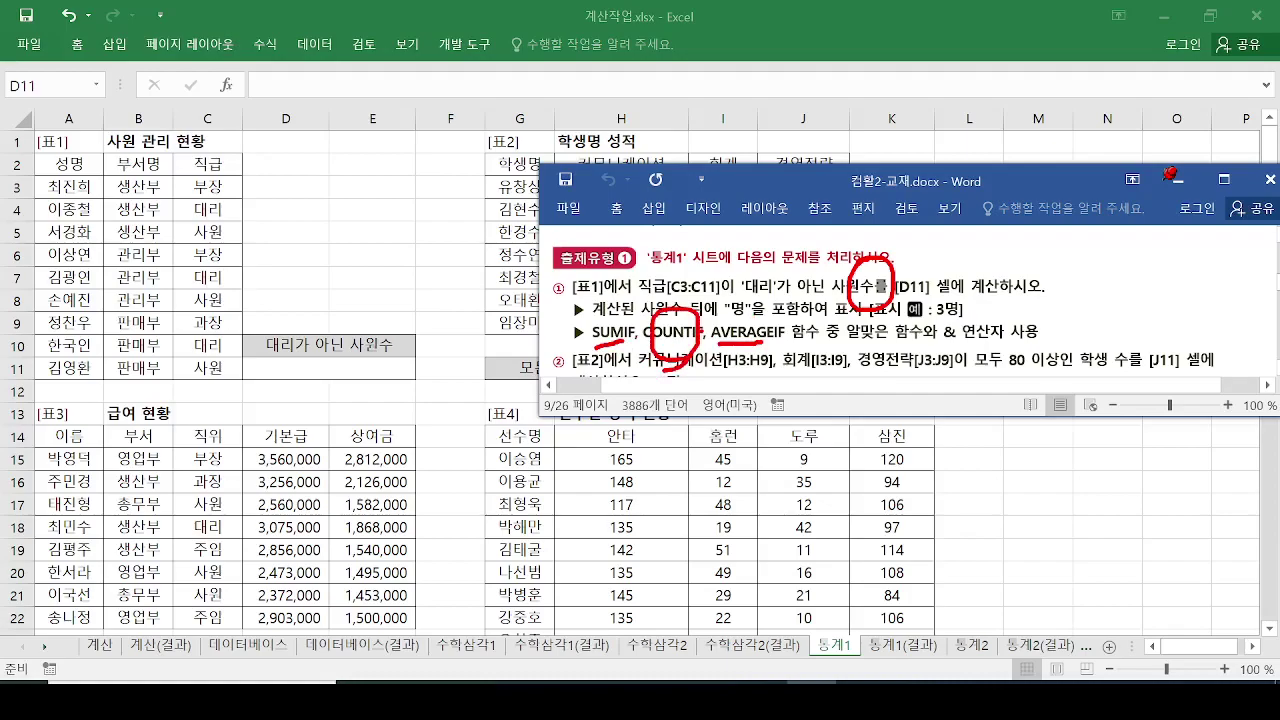
key("Escape")
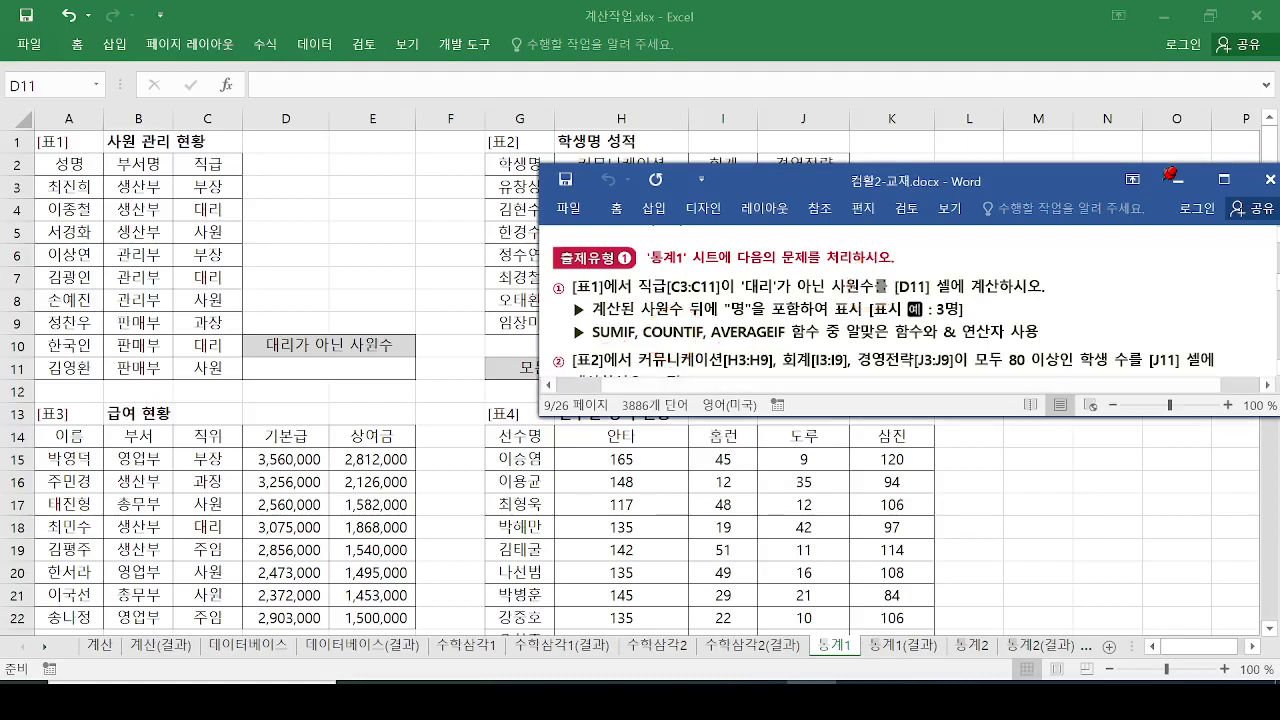
mouse_move(634, 293)
left_mouse_down()
mouse_move(717, 291)
mouse_move(782, 245)
left_mouse_up()
left_click_drag(796, 300, 834, 294)
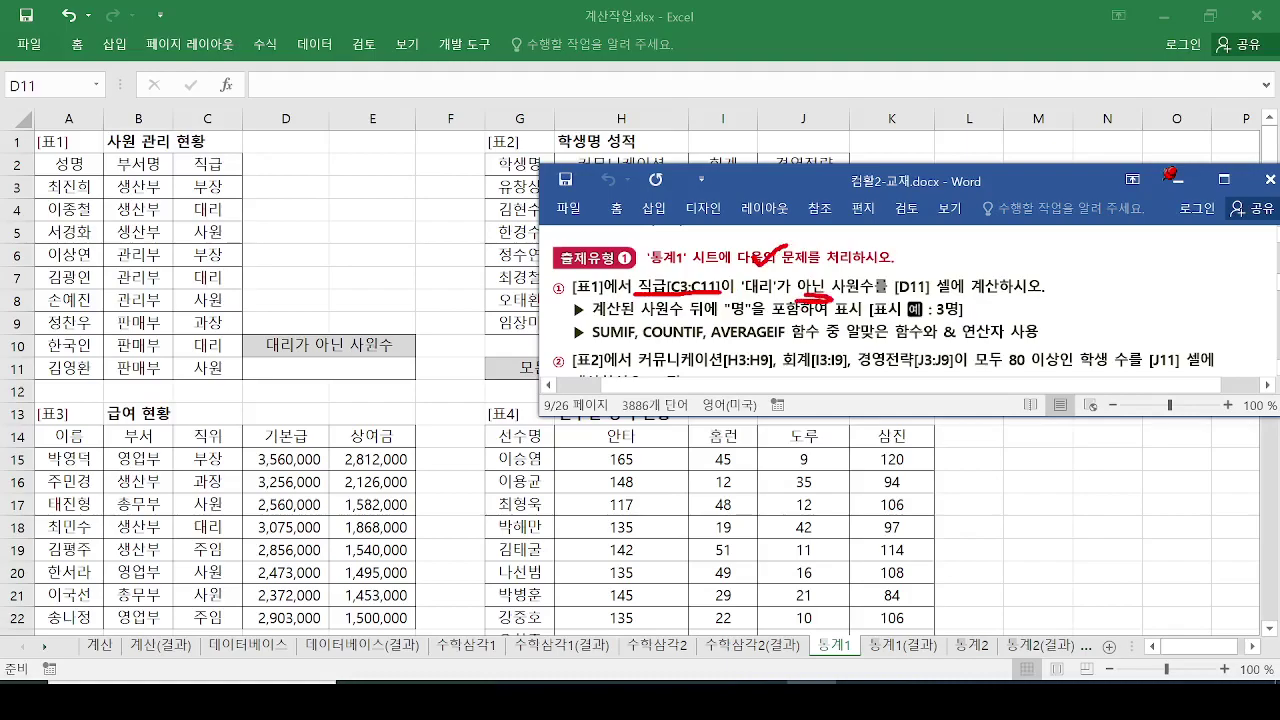
mouse_move(700, 352)
left_mouse_down()
mouse_move(676, 330)
mouse_move(708, 356)
mouse_move(712, 312)
mouse_move(710, 358)
left_mouse_up()
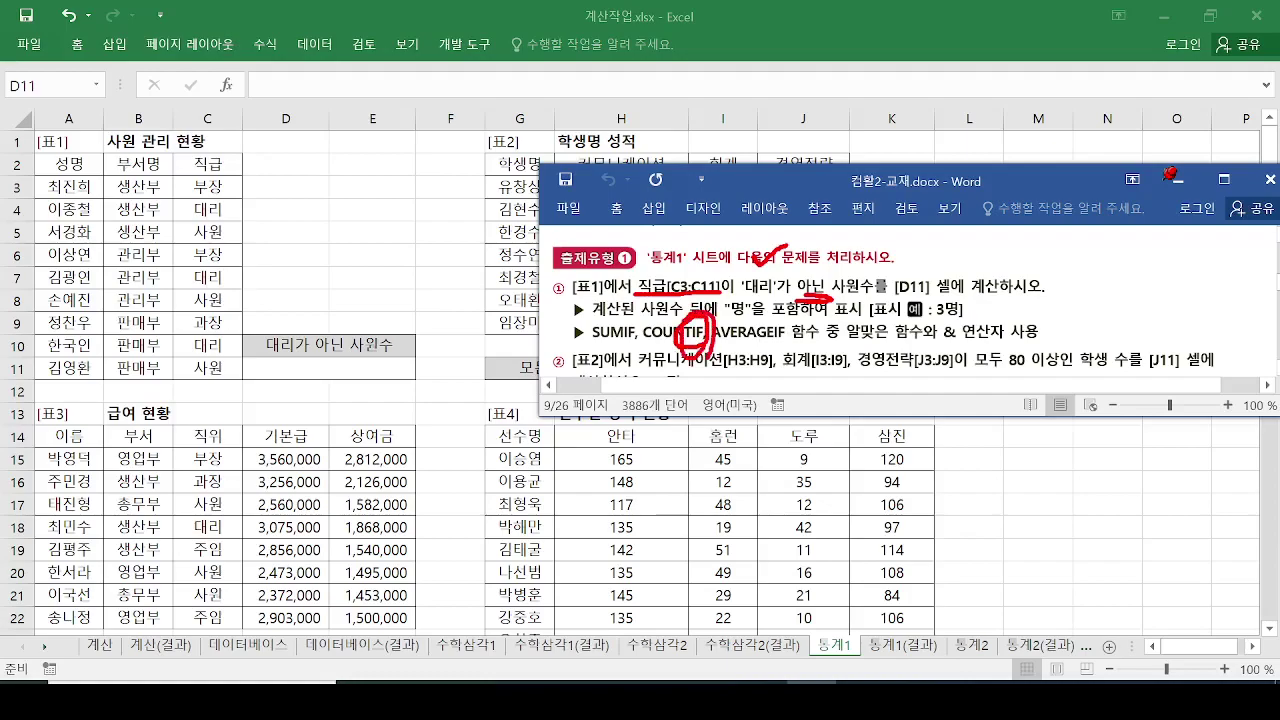
key("Escape")
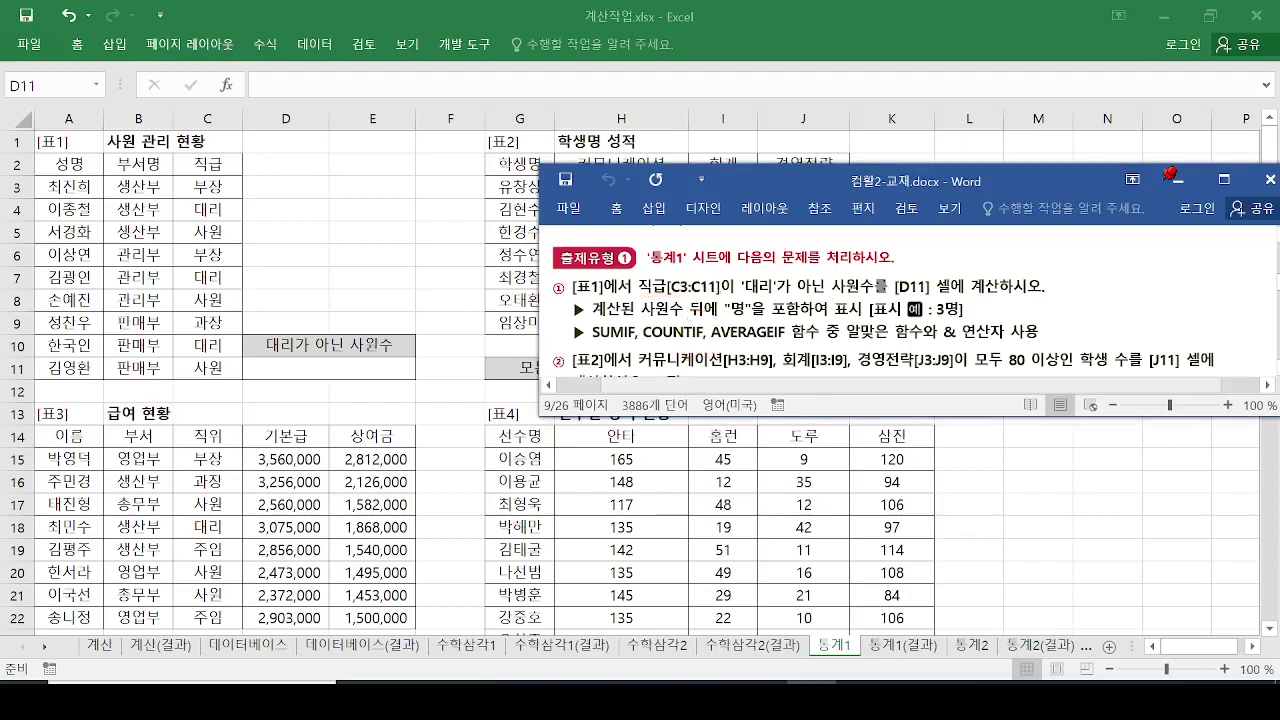
left_click(1190, 183)
Switch to the 컴활2_교재_함수설명.pptx slide show and advance to the 통계함수1 / 표1 slide.
key("alt+Tab")
left_click(765, 245)
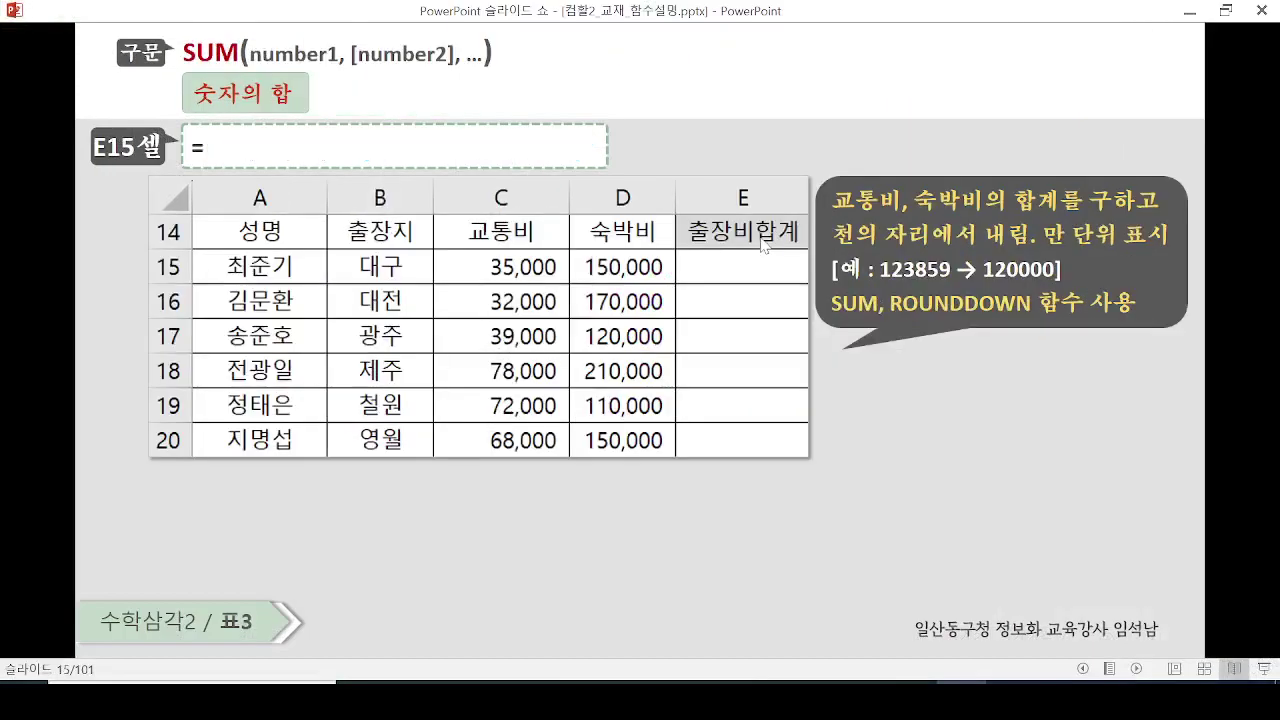
left_click(763, 243)
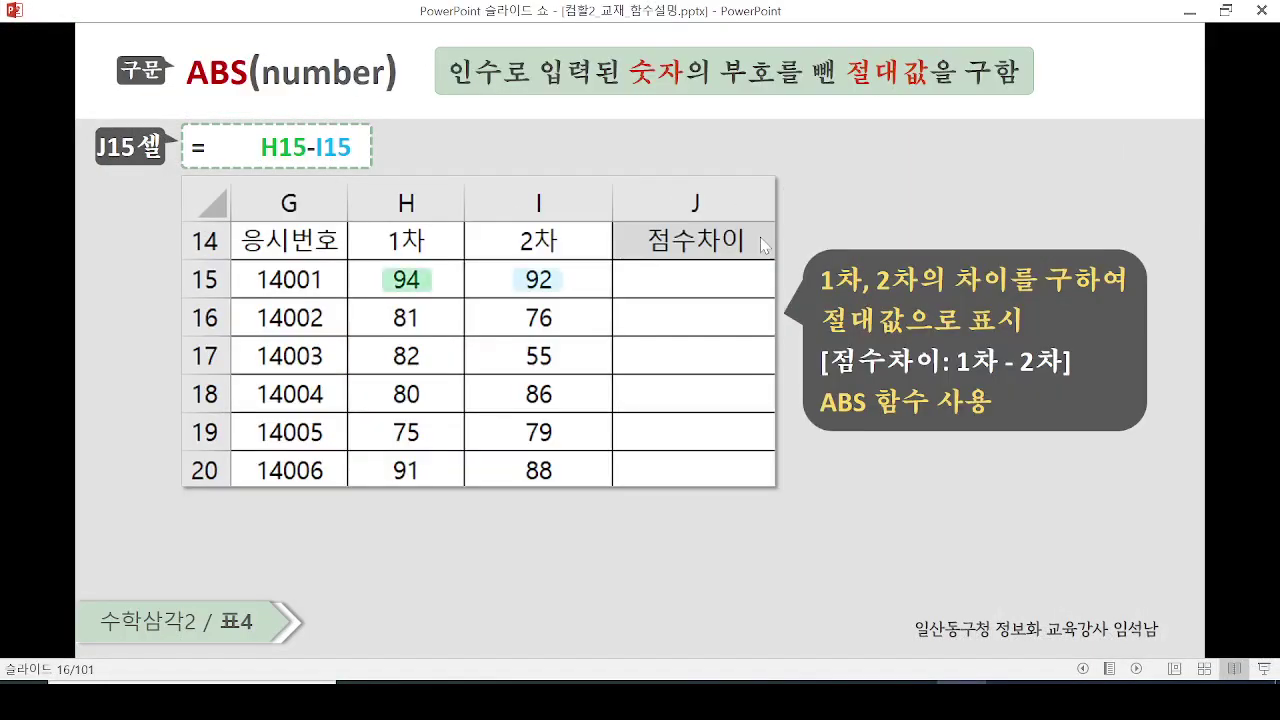
left_click(763, 245)
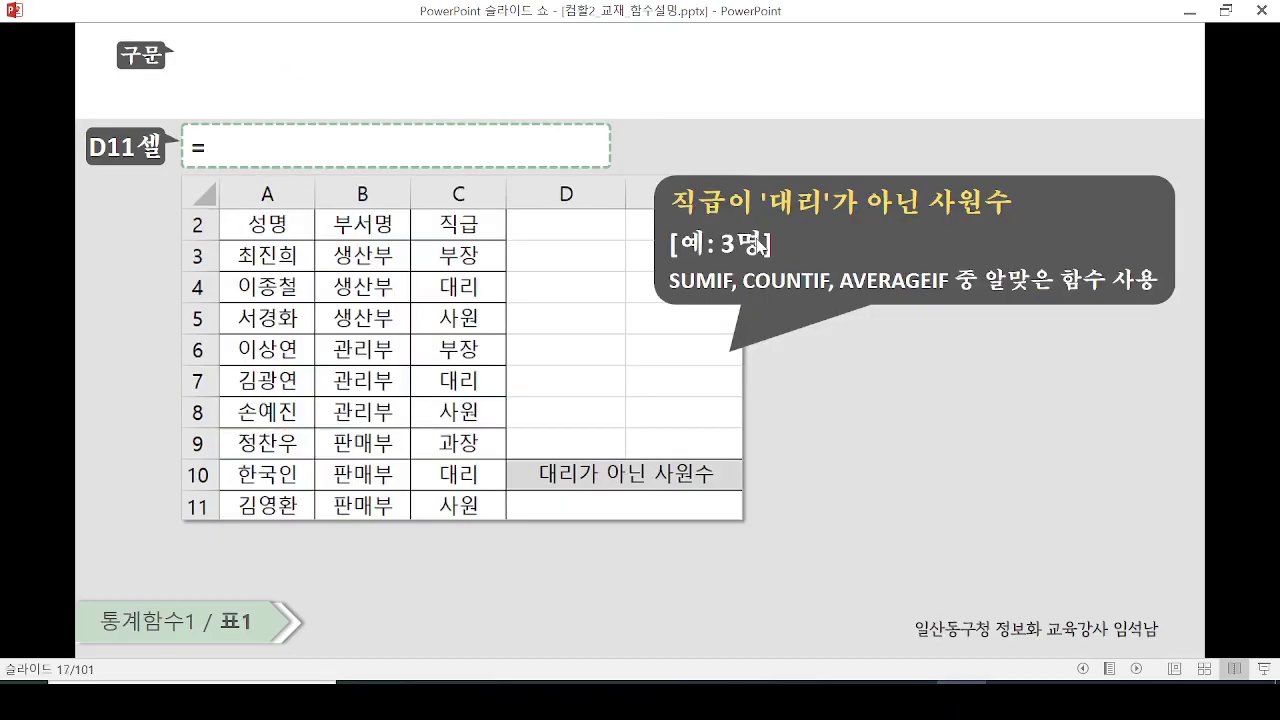
Reveal the COUNTIF syntax on the slide and examine its range and criteria arguments with pen marks, erasing the marks when done.
key("space")
mouse_move(446, 96)
left_mouse_down()
mouse_move(416, 110)
mouse_move(438, 44)
mouse_move(422, 126)
left_mouse_up()
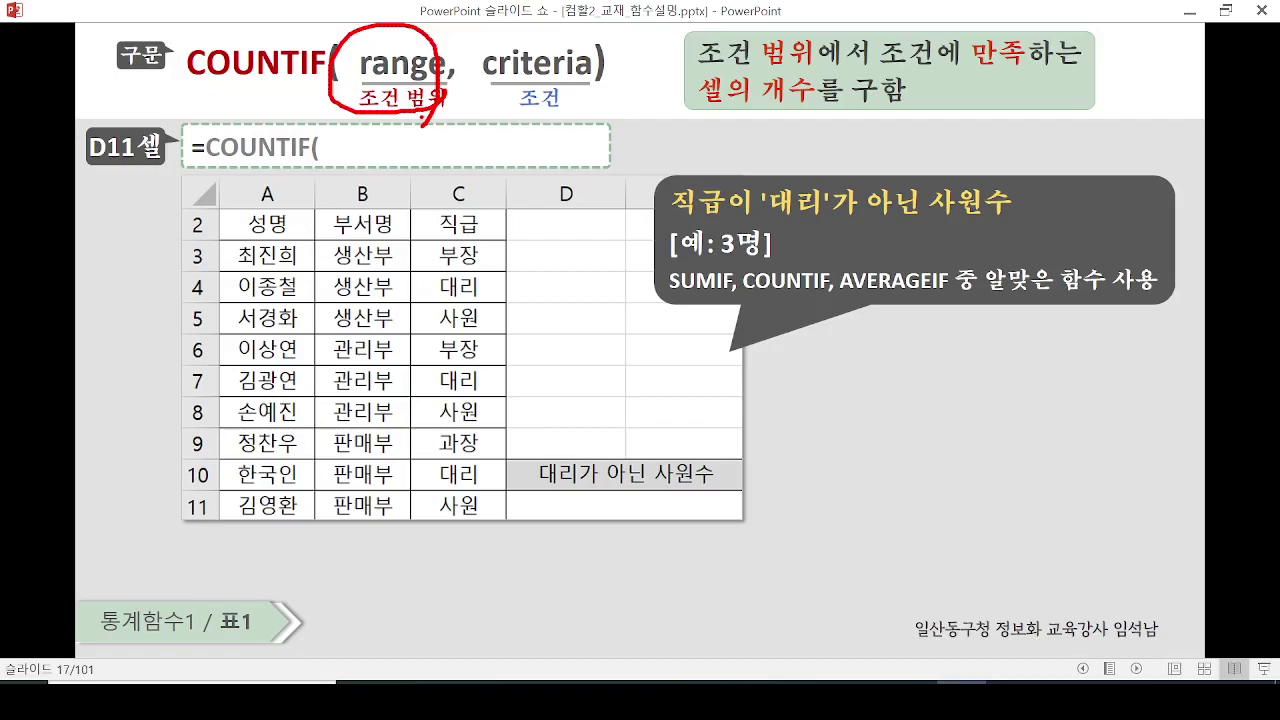
mouse_move(598, 104)
left_mouse_down()
mouse_move(552, 112)
mouse_move(500, 40)
mouse_move(592, 104)
left_mouse_up()
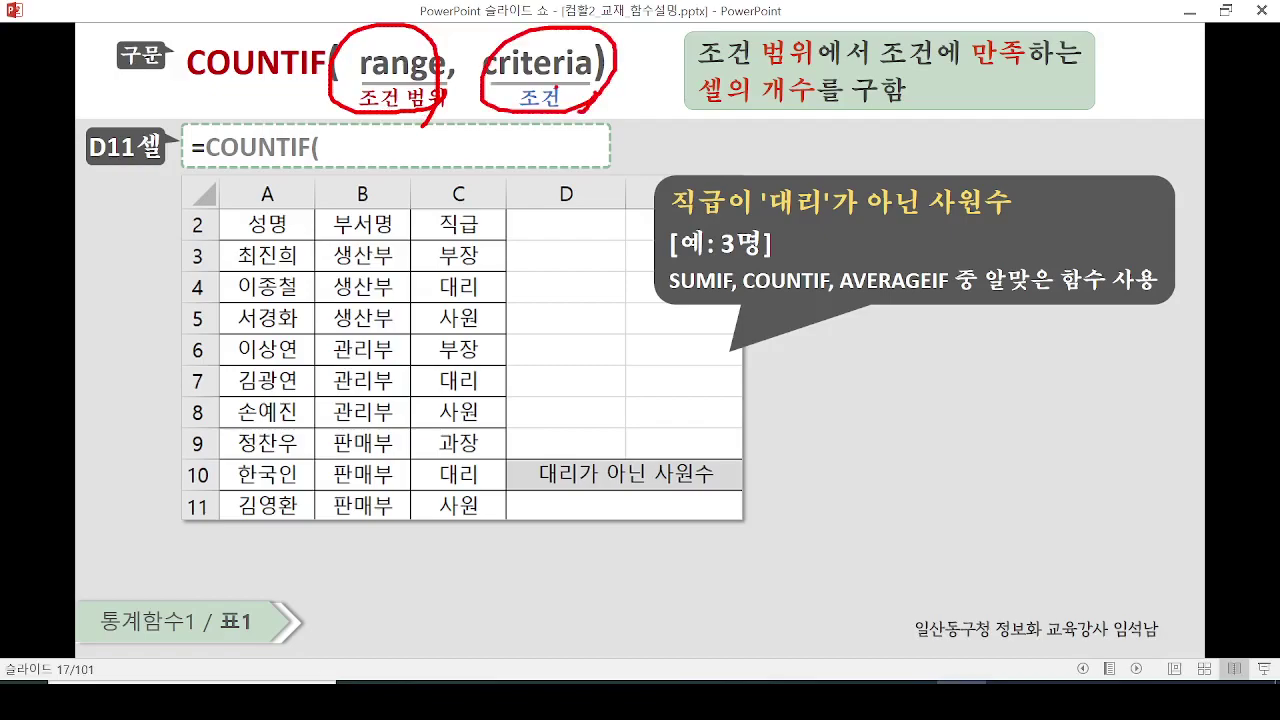
left_click_drag(212, 86, 276, 82)
mouse_move(420, 22)
left_mouse_down()
mouse_move(566, 38)
mouse_move(604, 2)
left_mouse_up()
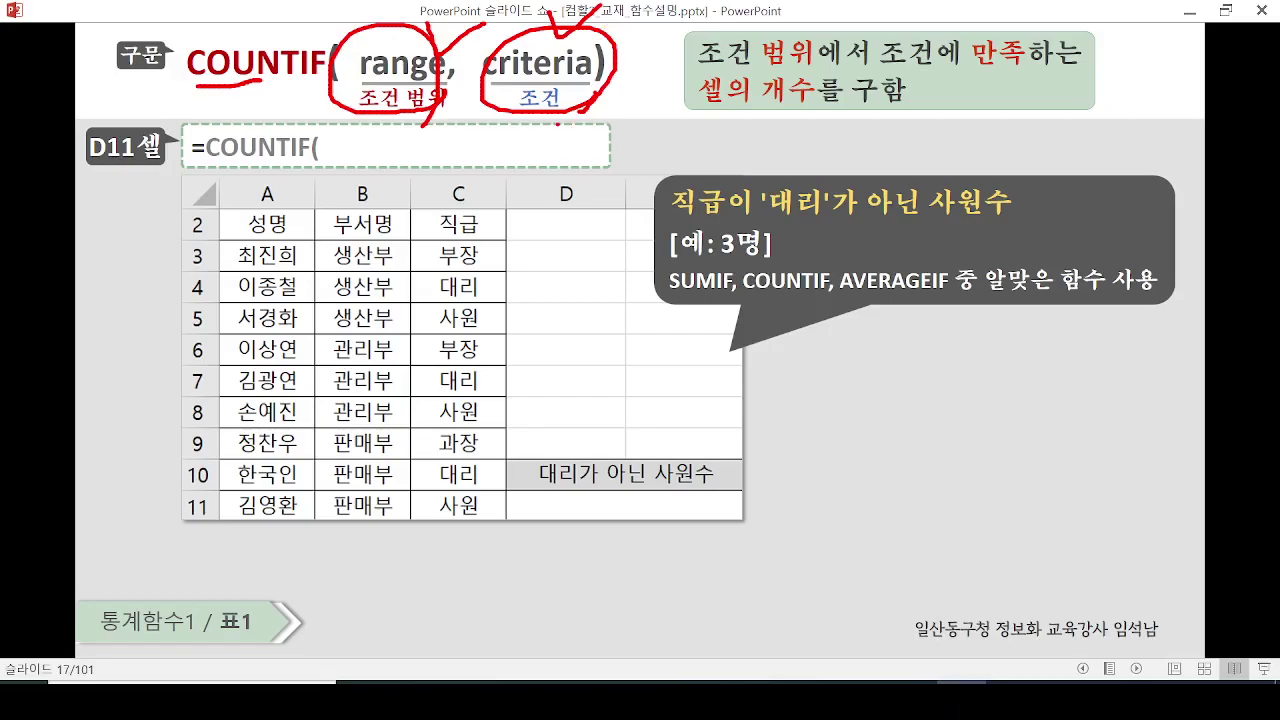
left_click_drag(702, 68, 1056, 80)
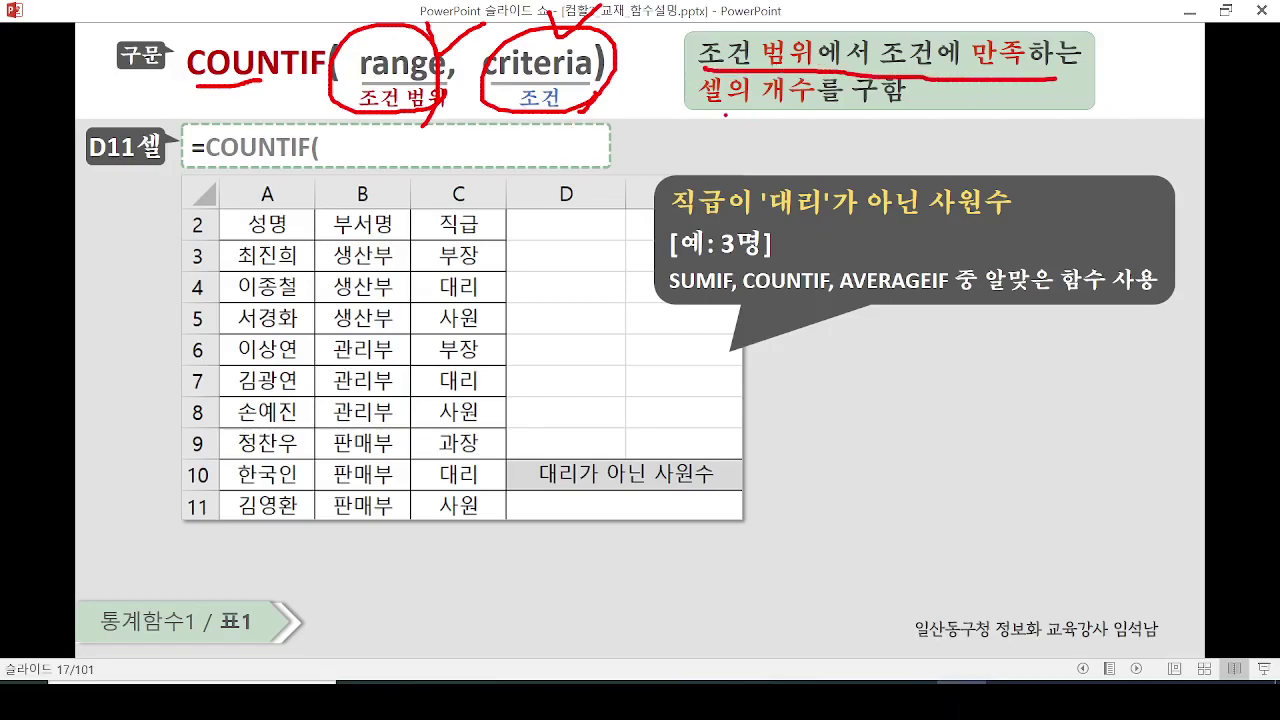
left_click_drag(726, 115, 894, 118)
key("e")
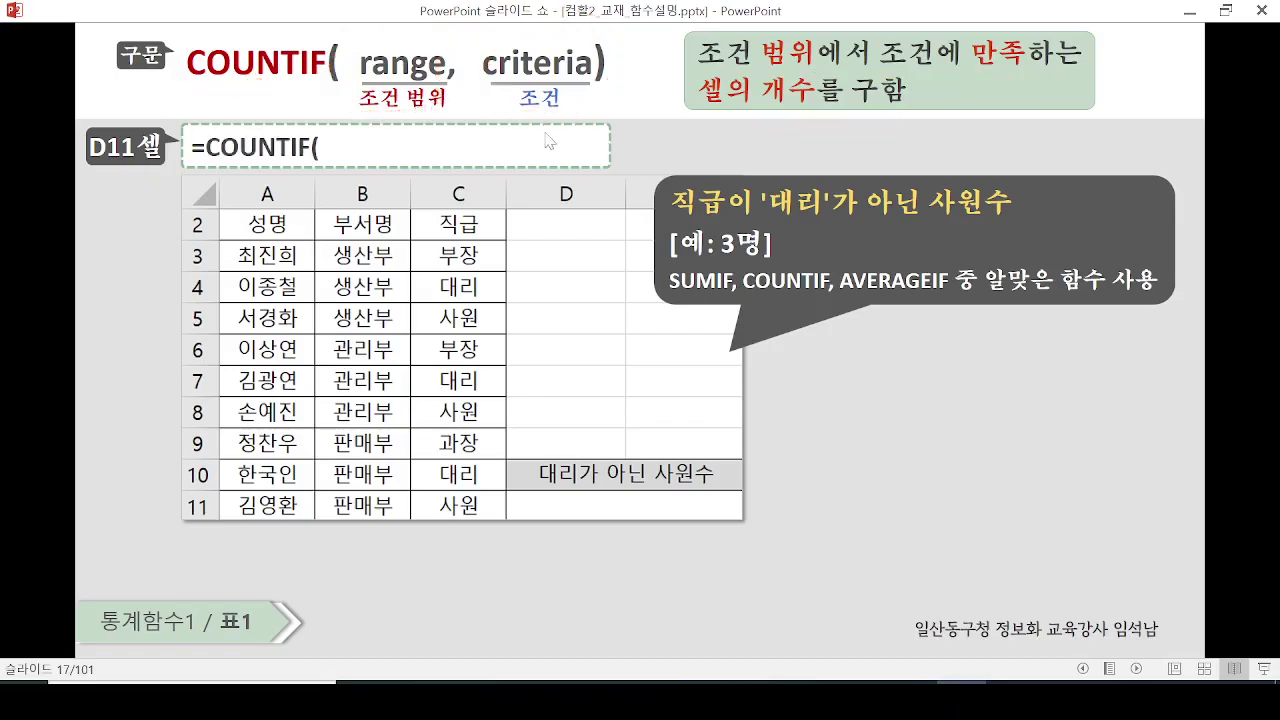
Advance through the slide's D11 formula, examining the 직급 range C3:C11 and the "<>대리" criterion.
left_click_drag(668, 221, 853, 218)
key("e")
key("space")
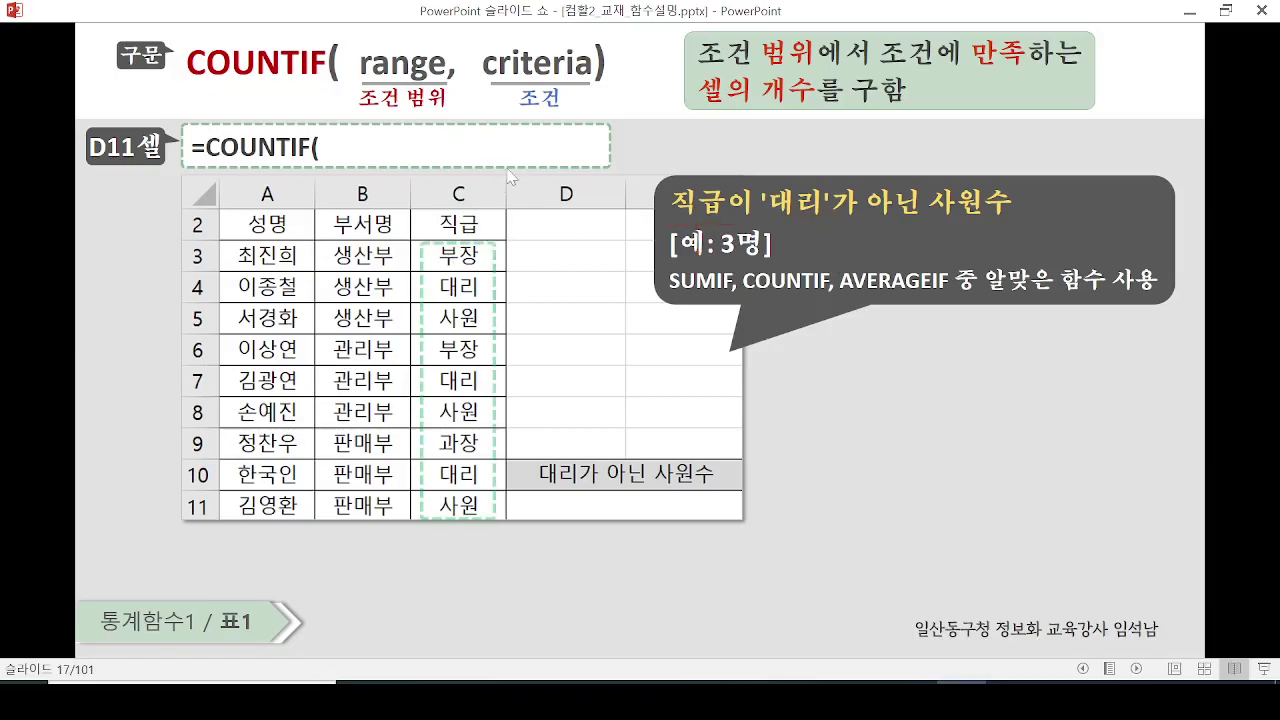
key("ctrl+p")
mouse_move(485, 238)
left_mouse_down()
mouse_move(382, 420)
mouse_move(533, 445)
mouse_move(466, 226)
mouse_move(480, 232)
mouse_move(568, 183)
left_mouse_up()
key("e")
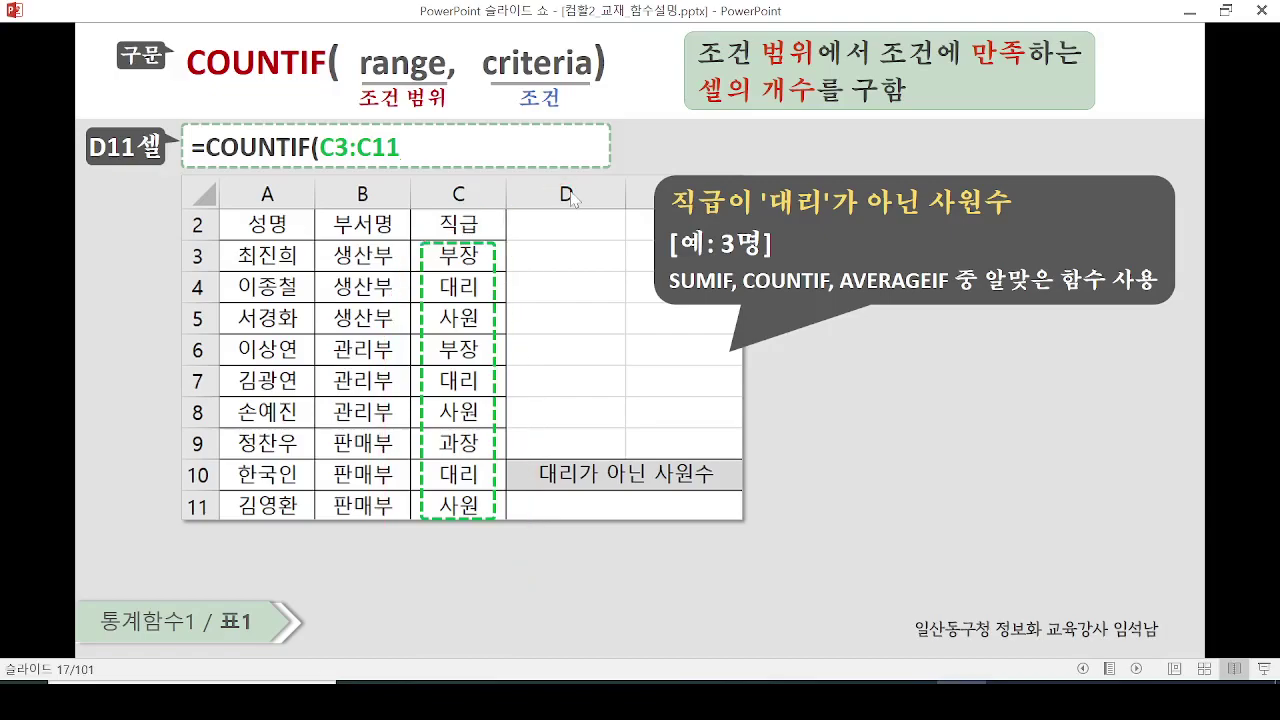
key("Right")
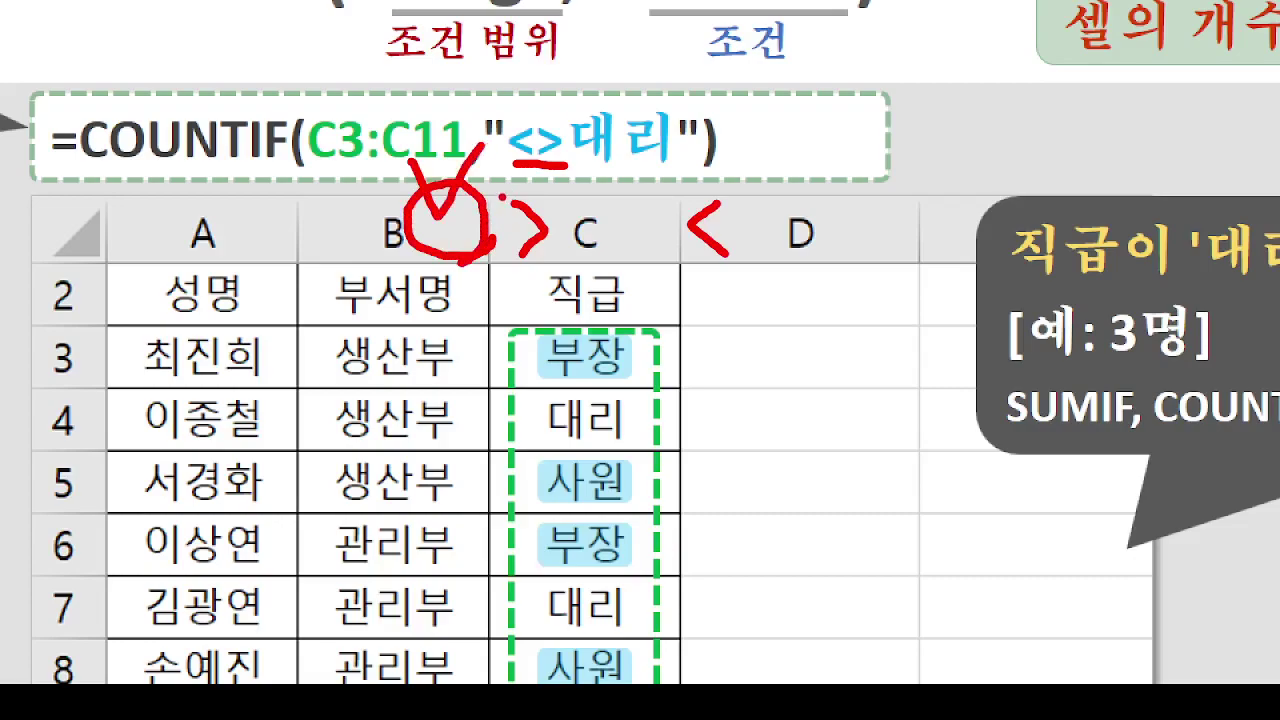
Work through 0 < 1 comparison examples in pen below the slide's COUNTIF formula, and erase the marks.
mouse_move(648, 230)
left_mouse_down()
mouse_move(652, 250)
mouse_move(655, 200)
left_mouse_up()
mouse_move(736, 184)
left_mouse_down()
mouse_move(676, 236)
mouse_move(757, 290)
left_mouse_up()
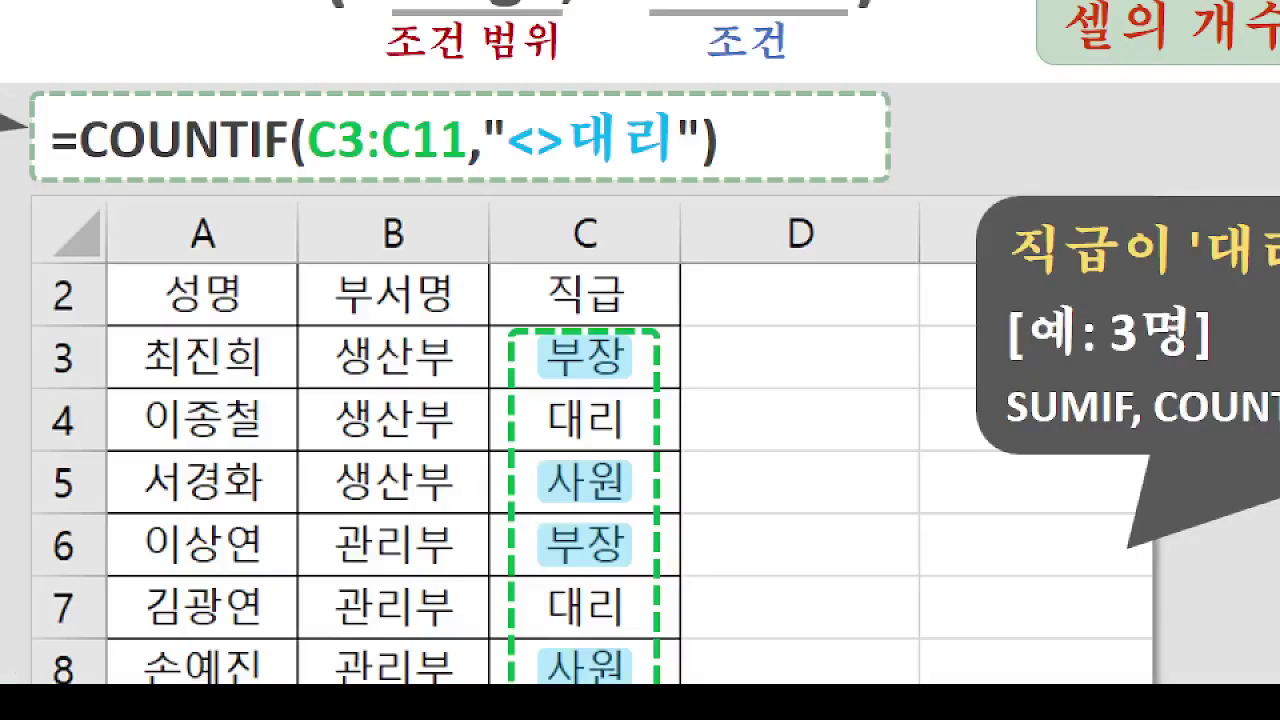
left_click_drag(722, 197, 716, 278)
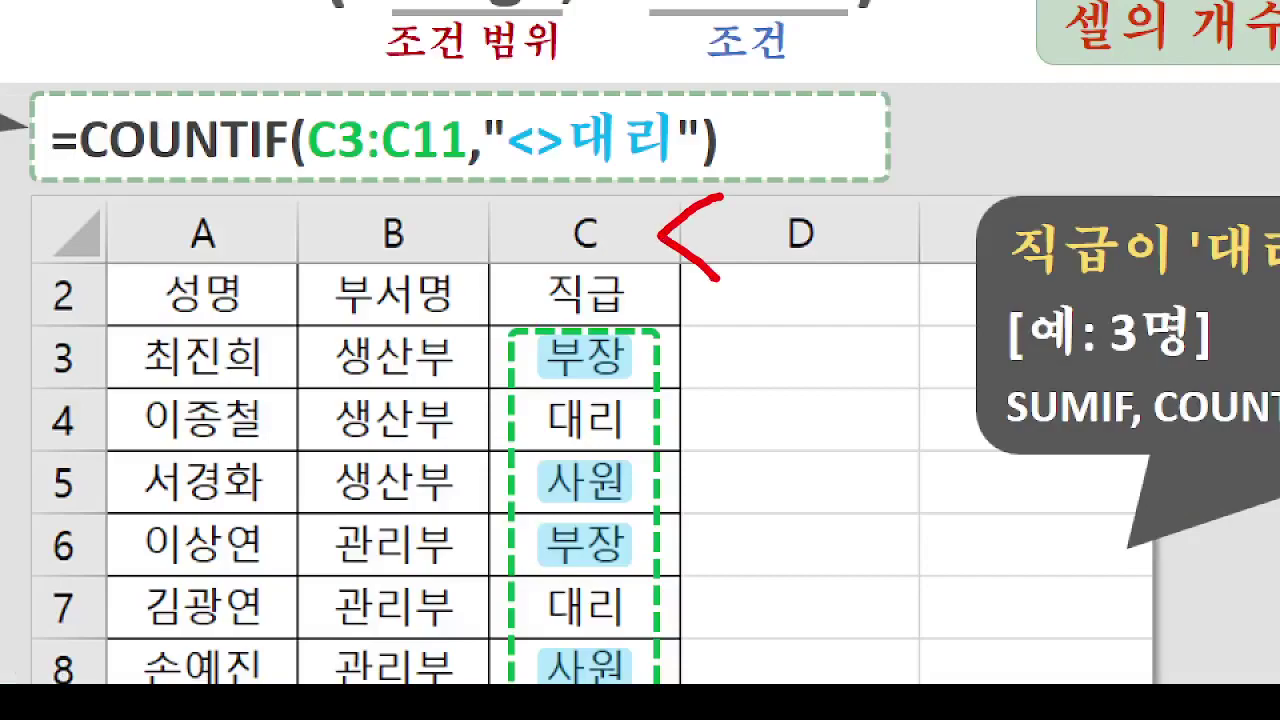
mouse_move(612, 190)
left_mouse_down()
mouse_move(596, 256)
mouse_move(620, 228)
left_mouse_up()
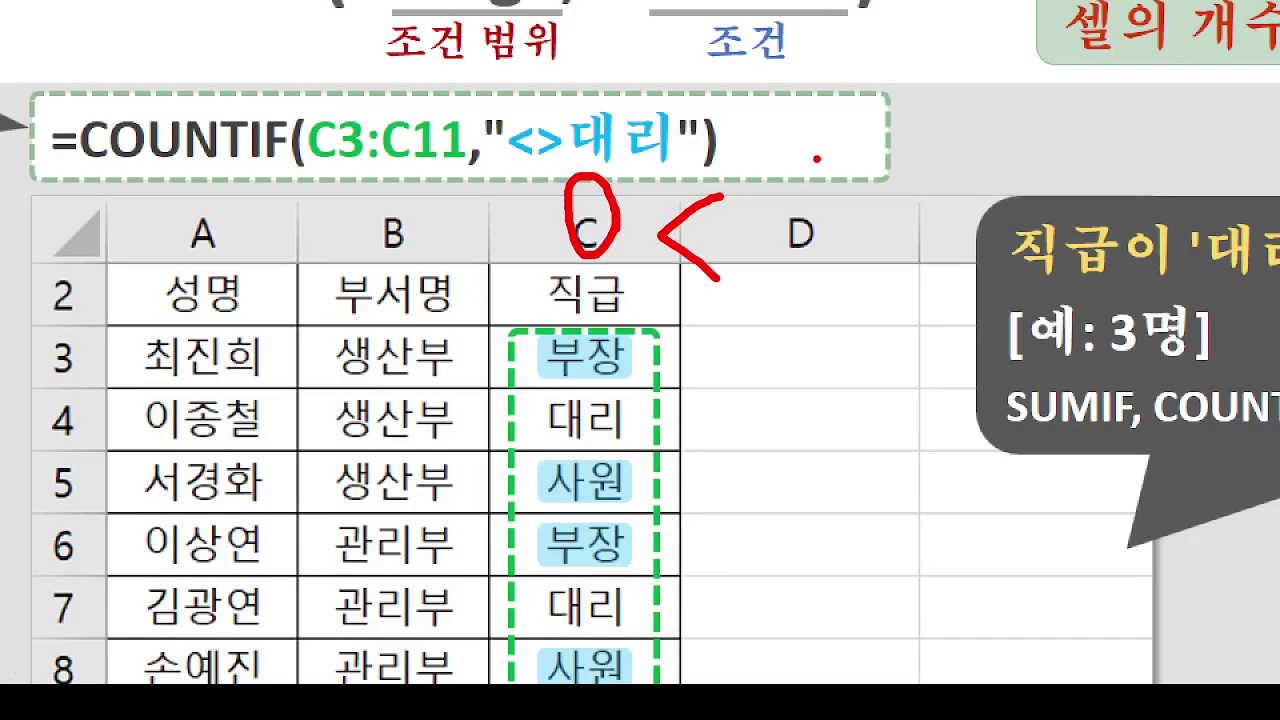
left_click_drag(818, 158, 815, 244)
left_click_drag(845, 144, 937, 123)
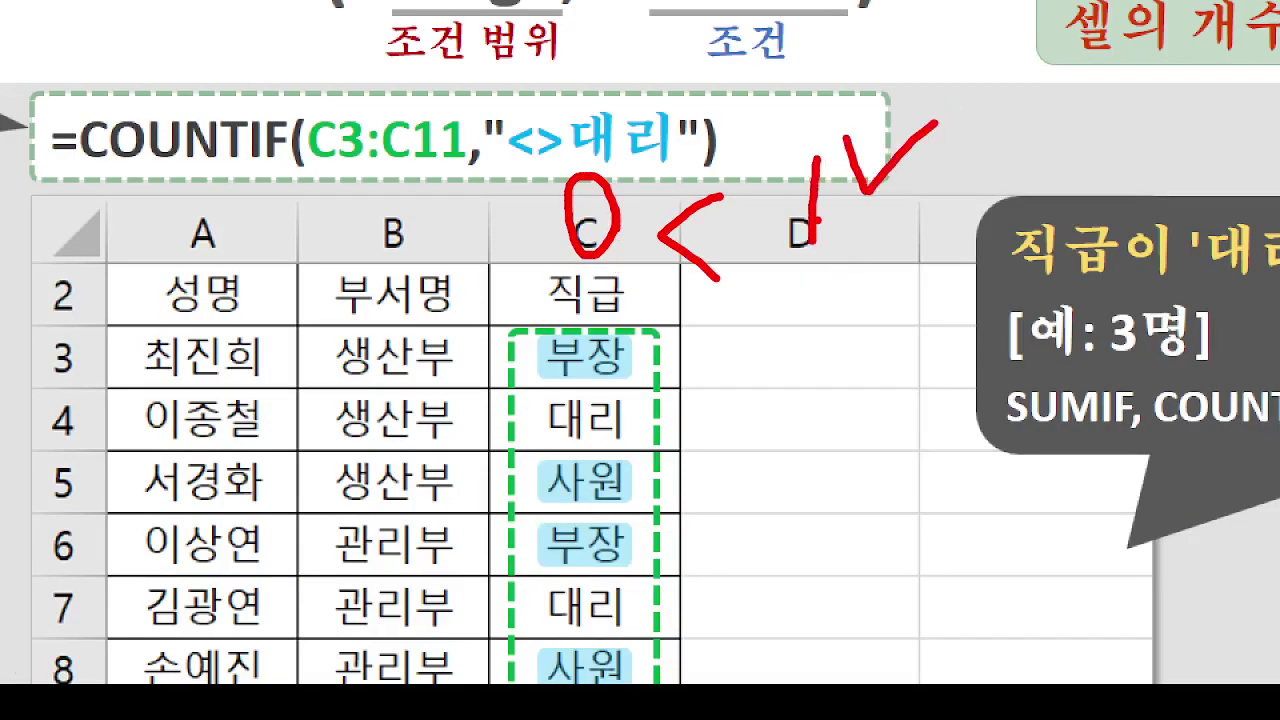
mouse_move(548, 282)
left_mouse_down()
mouse_move(630, 295)
mouse_move(925, 284)
left_mouse_up()
mouse_move(665, 368)
left_mouse_down()
mouse_move(660, 450)
mouse_move(656, 372)
left_mouse_up()
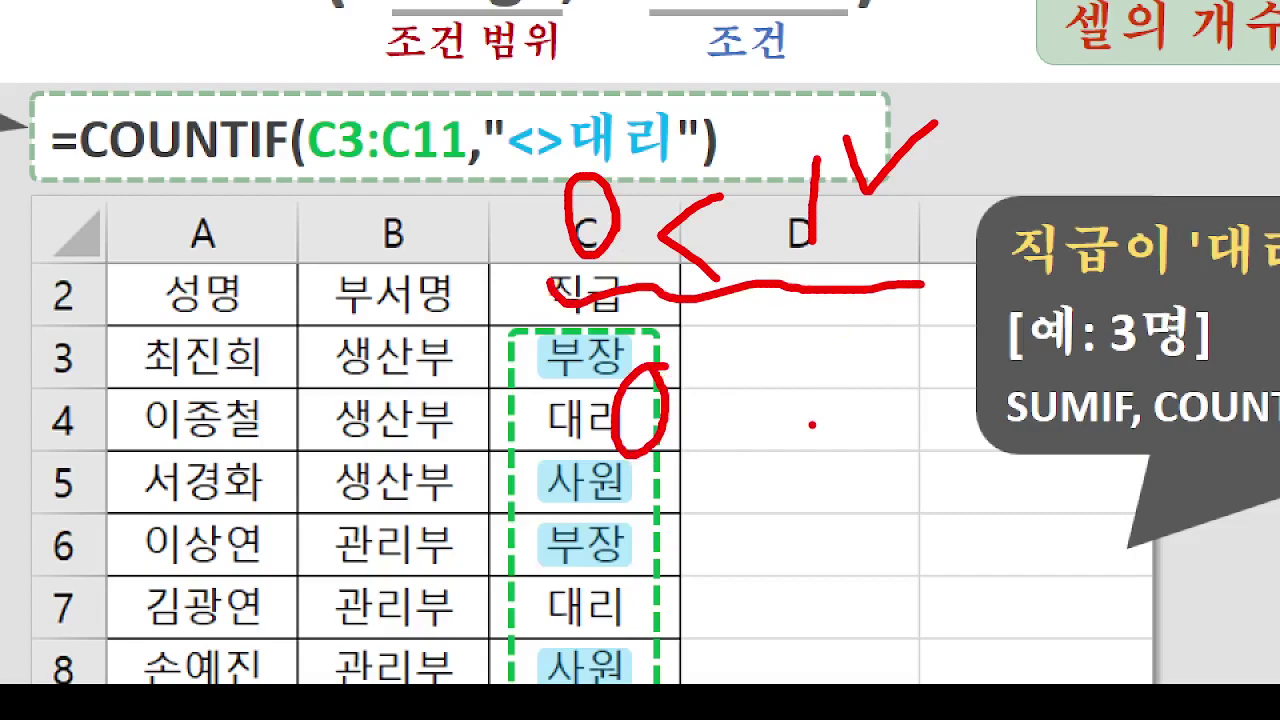
mouse_move(767, 355)
left_mouse_down()
mouse_move(737, 424)
mouse_move(746, 430)
left_mouse_up()
left_click_drag(826, 341, 826, 438)
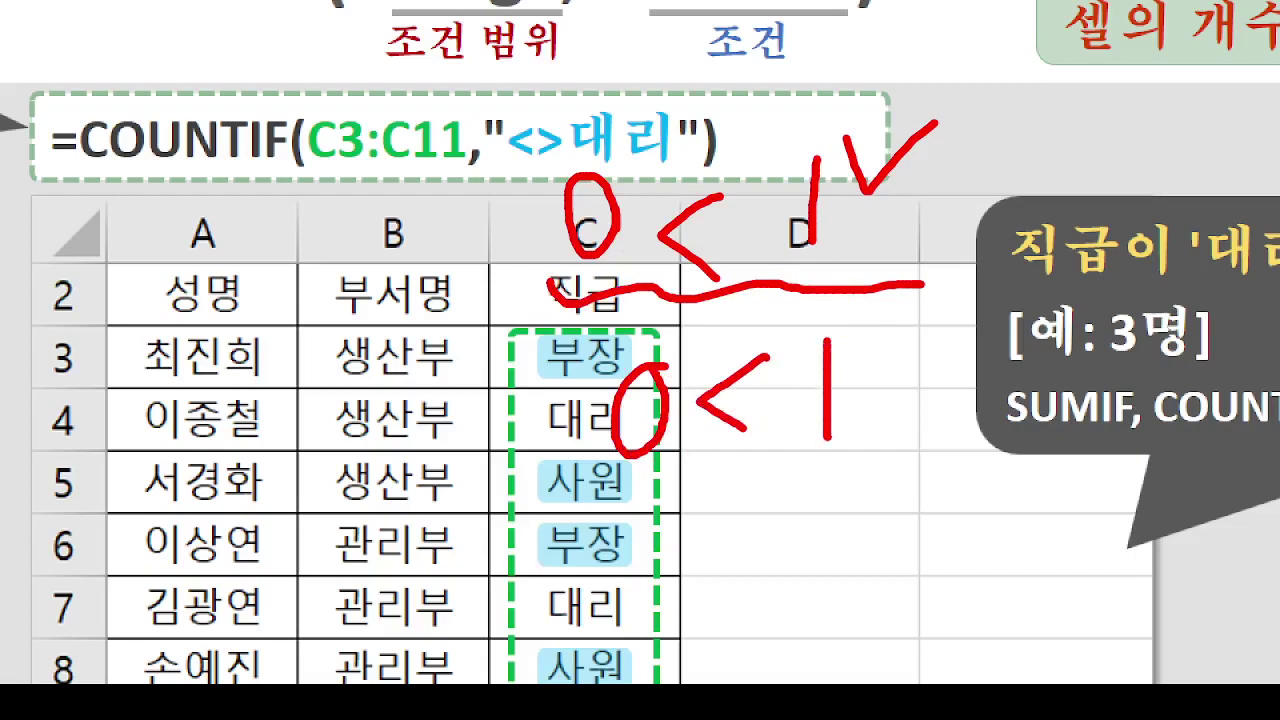
left_click_drag(592, 293, 668, 276)
mouse_move(569, 506)
left_mouse_down()
mouse_move(650, 492)
mouse_move(907, 492)
left_mouse_up()
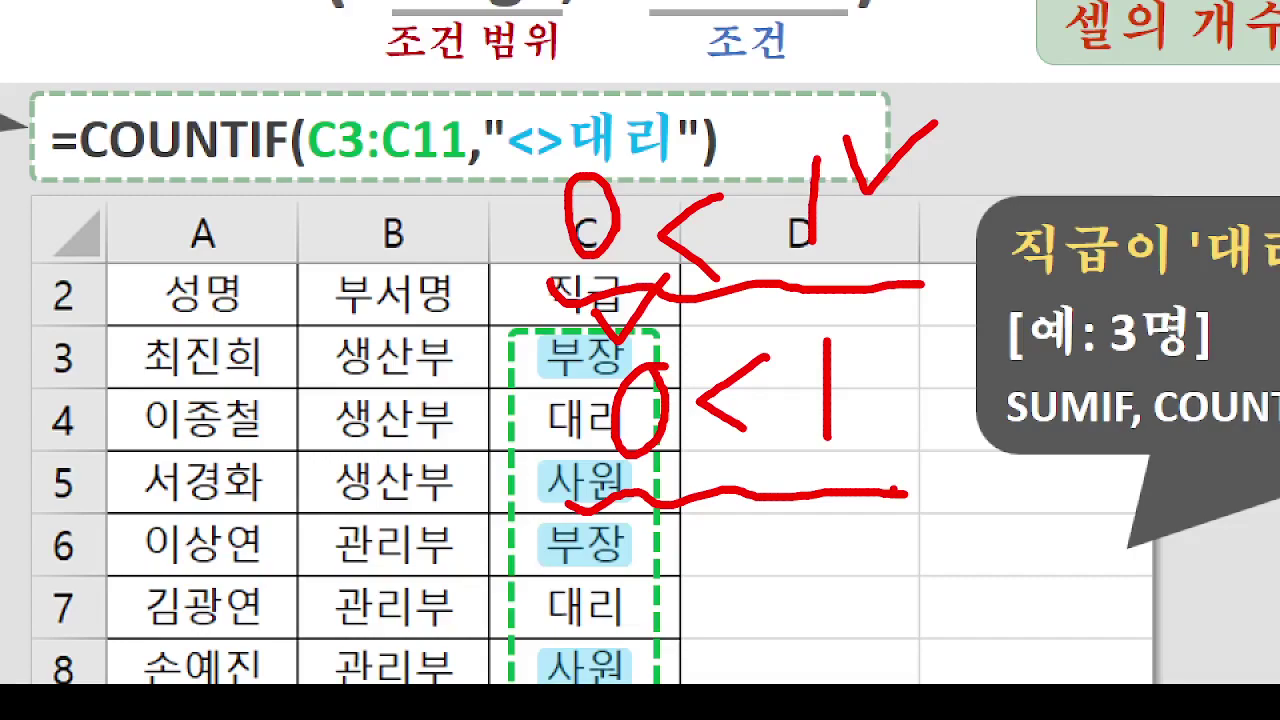
key("Escape")
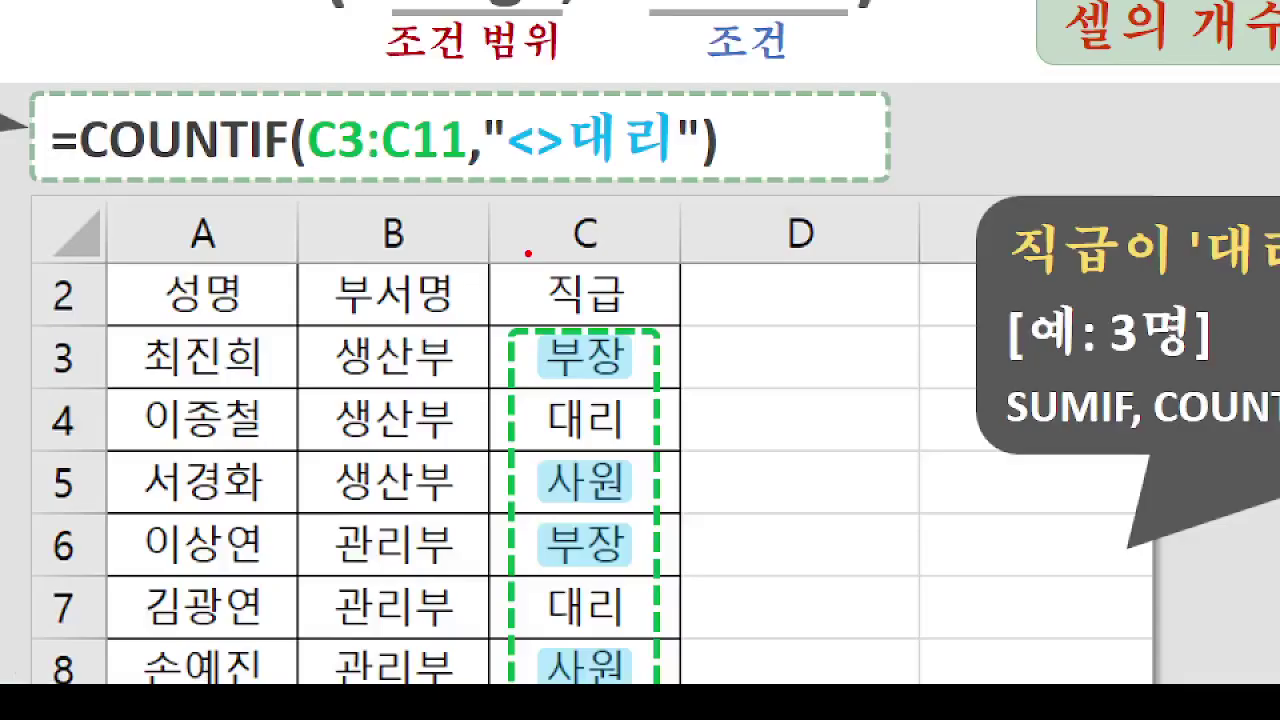
Sketch the reversed comparison 0 > 0.1 in pen on the slide, underline it, and erase the marks.
mouse_move(470, 205)
left_mouse_down()
mouse_move(514, 255)
mouse_move(450, 210)
left_mouse_up()
mouse_move(566, 176)
left_mouse_down()
mouse_move(630, 232)
mouse_move(592, 298)
left_mouse_up()
mouse_move(720, 200)
left_mouse_down()
mouse_move(745, 255)
mouse_move(722, 210)
left_mouse_up()
left_click_drag(783, 287, 792, 296)
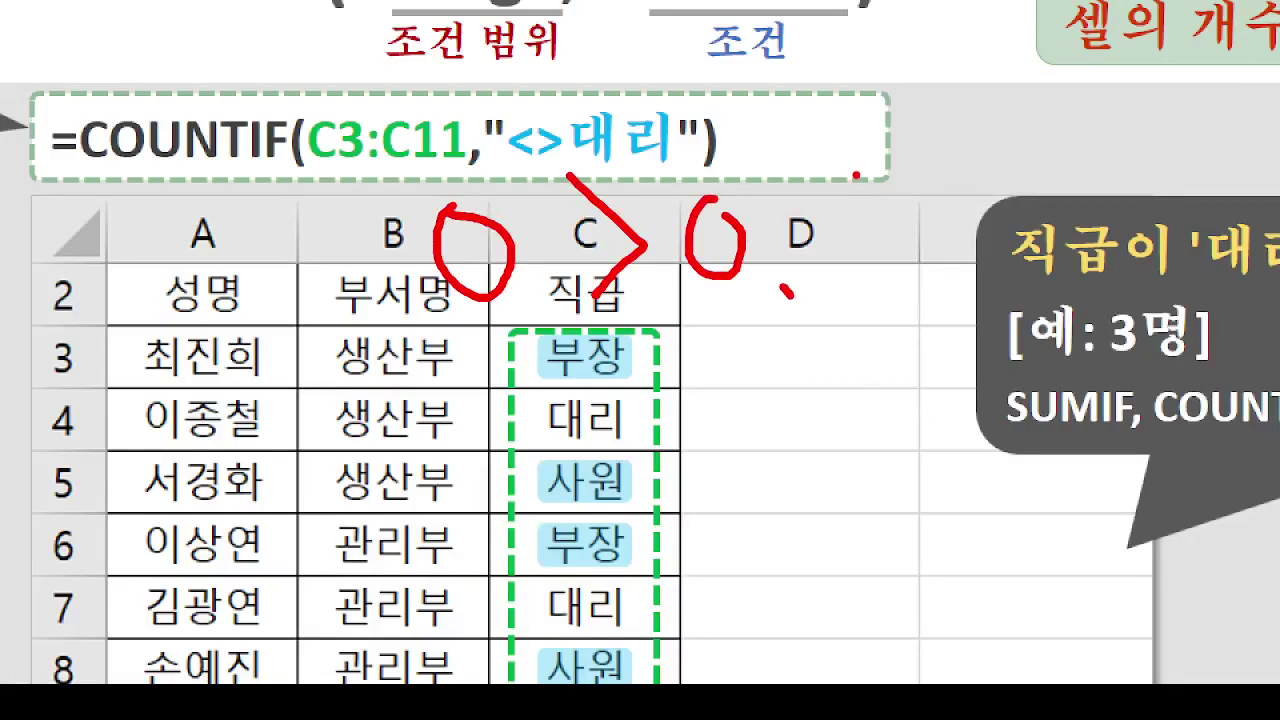
left_click_drag(856, 175, 856, 258)
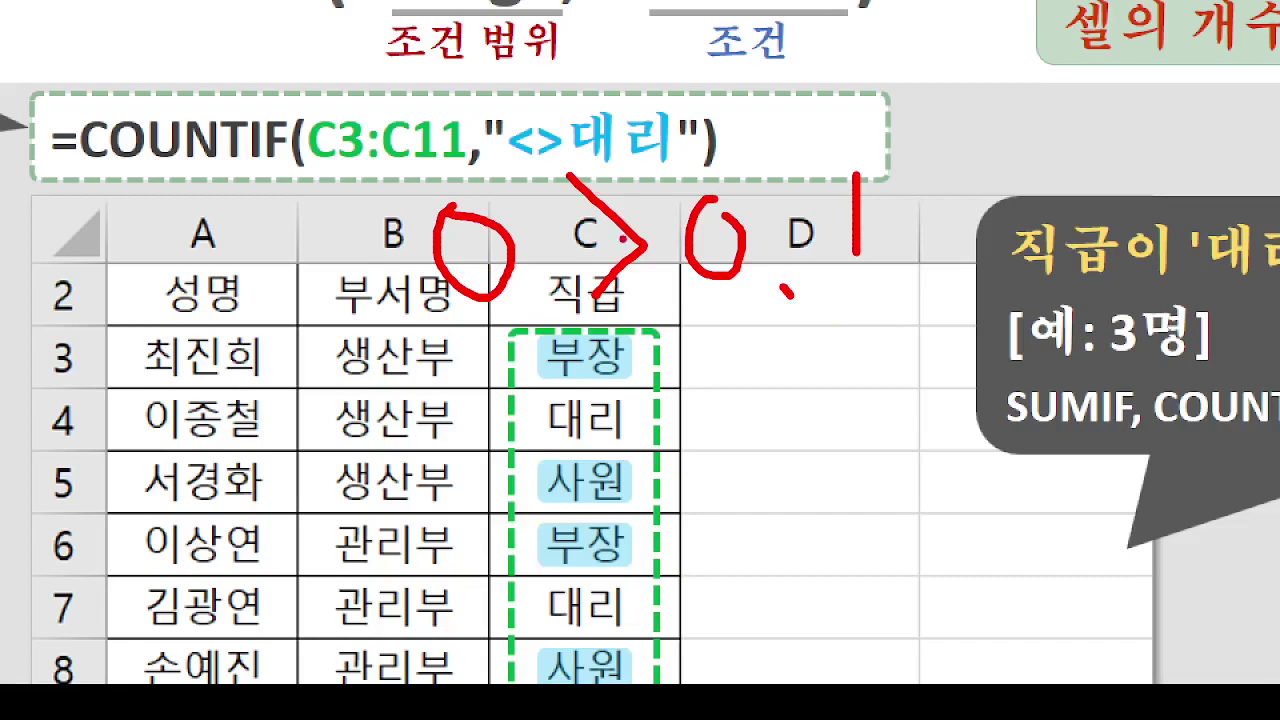
mouse_move(342, 316)
left_mouse_down()
mouse_move(416, 362)
mouse_move(524, 353)
left_mouse_up()
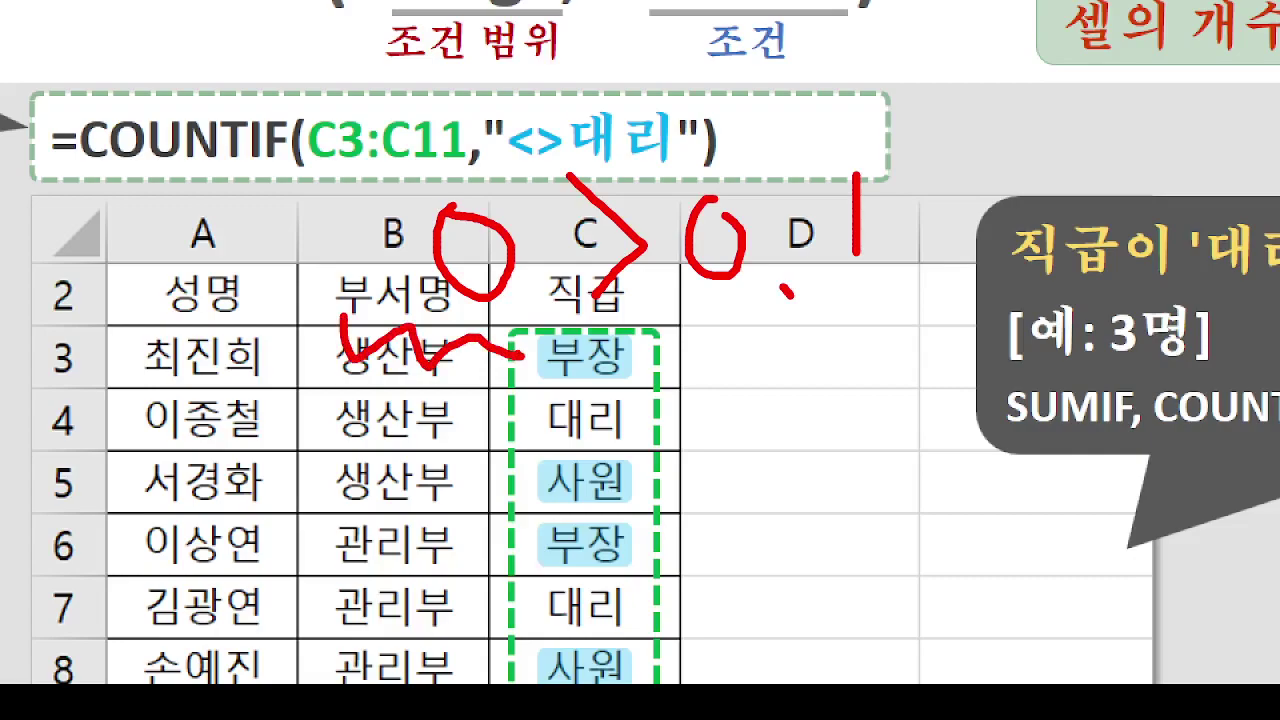
key("e")
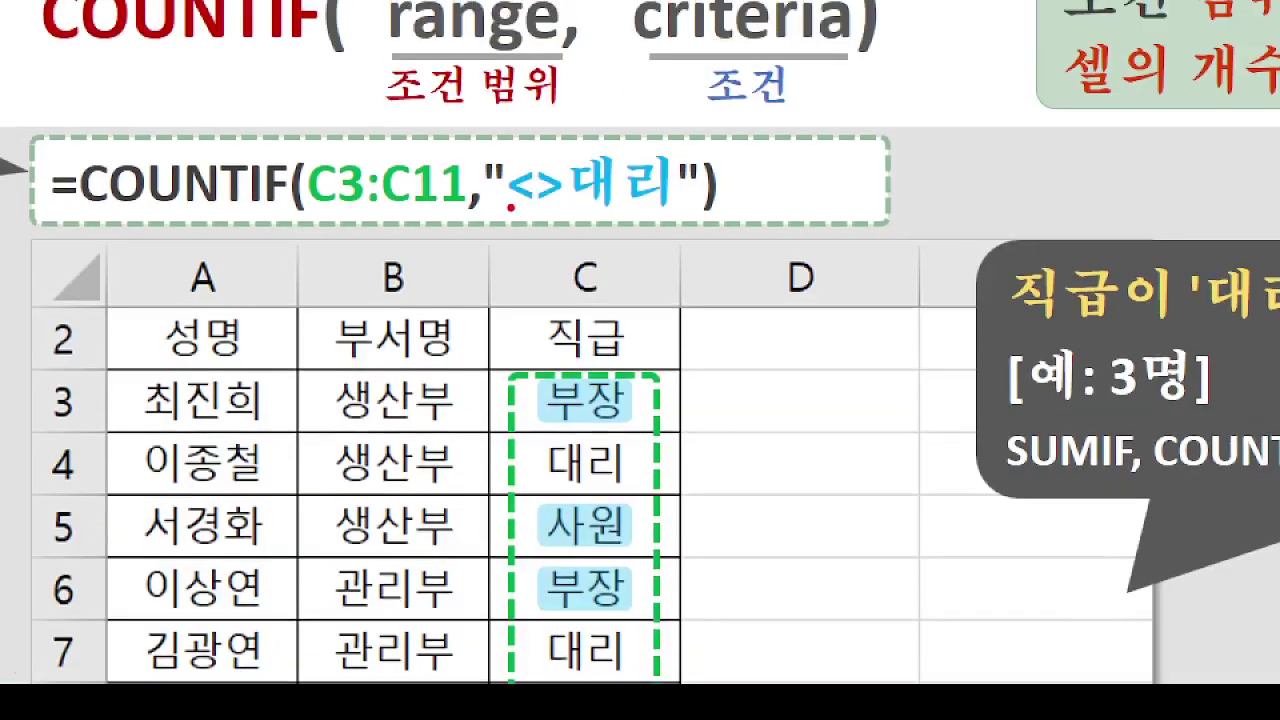
Mark the <> operator, the 대리 text and the C3:C11 range in the slide's formula with the pen.
left_click_drag(510, 206, 577, 215)
mouse_move(538, 272)
left_mouse_down()
mouse_move(484, 302)
mouse_move(522, 336)
left_mouse_up()
mouse_move(586, 266)
left_mouse_down()
mouse_move(662, 310)
mouse_move(566, 367)
left_mouse_up()
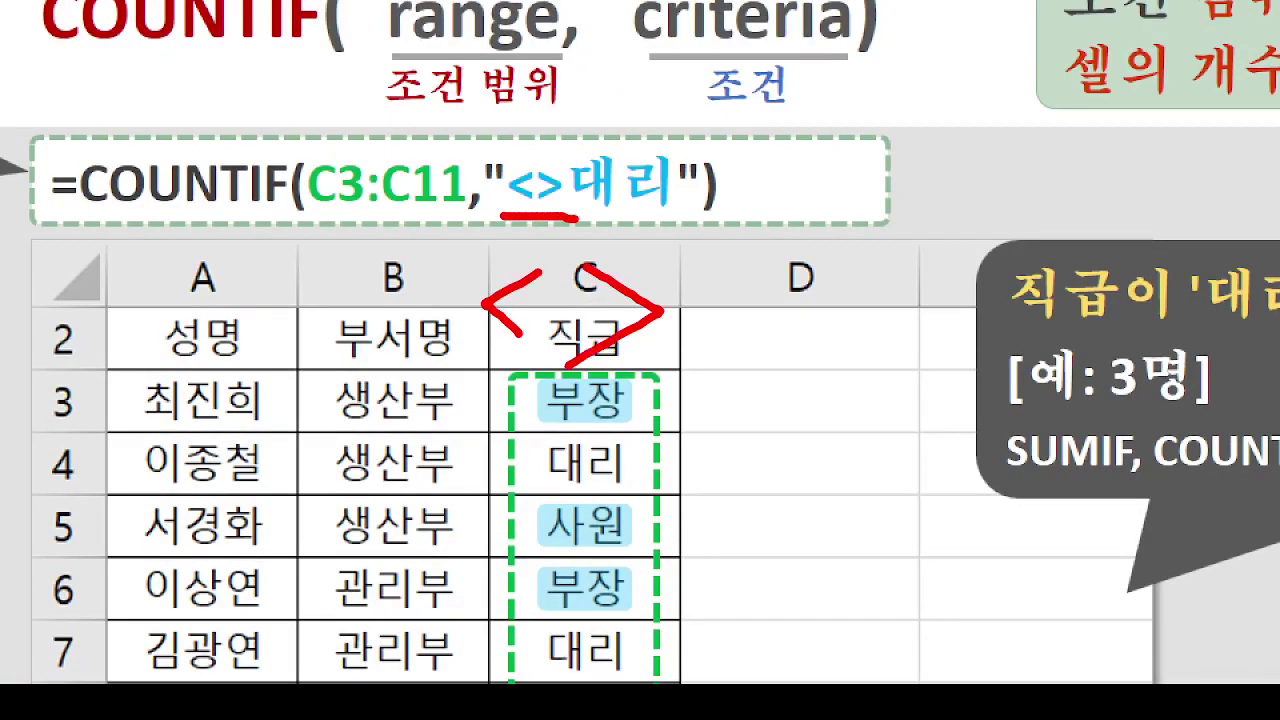
mouse_move(594, 206)
left_mouse_down()
mouse_move(690, 222)
mouse_move(709, 210)
left_mouse_up()
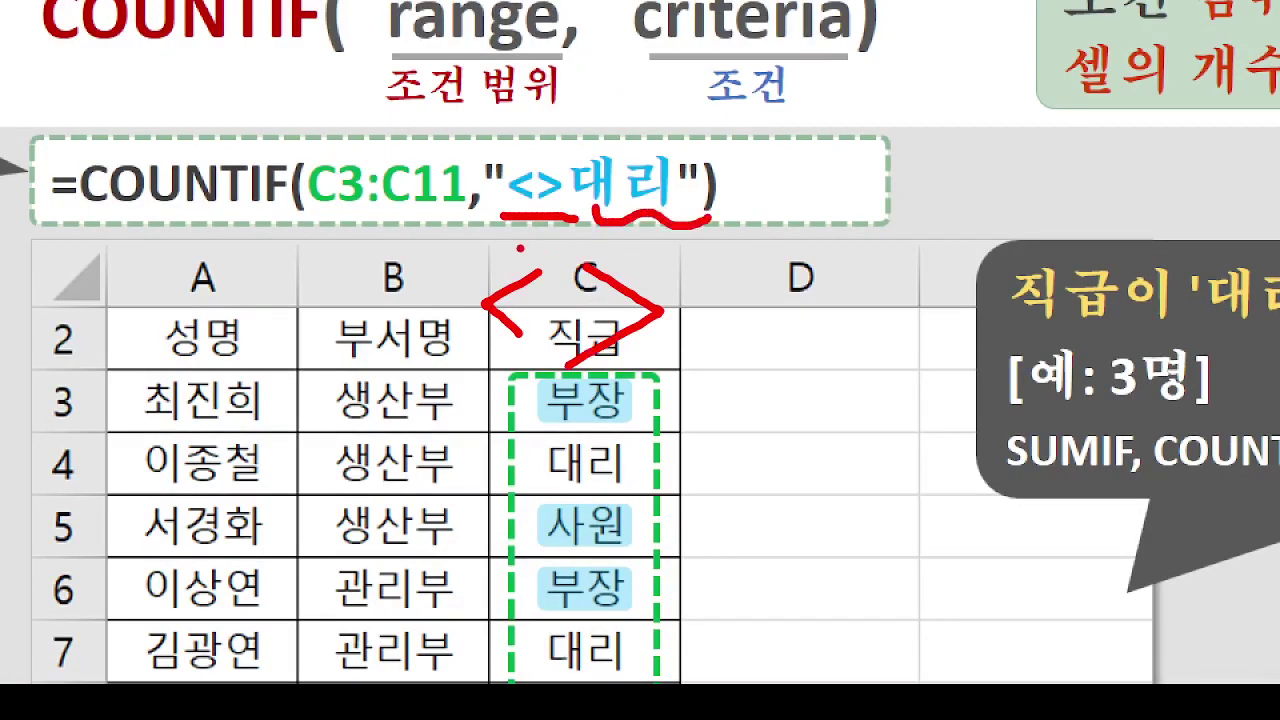
mouse_move(424, 206)
left_mouse_down()
mouse_move(340, 140)
mouse_move(430, 232)
left_mouse_up()
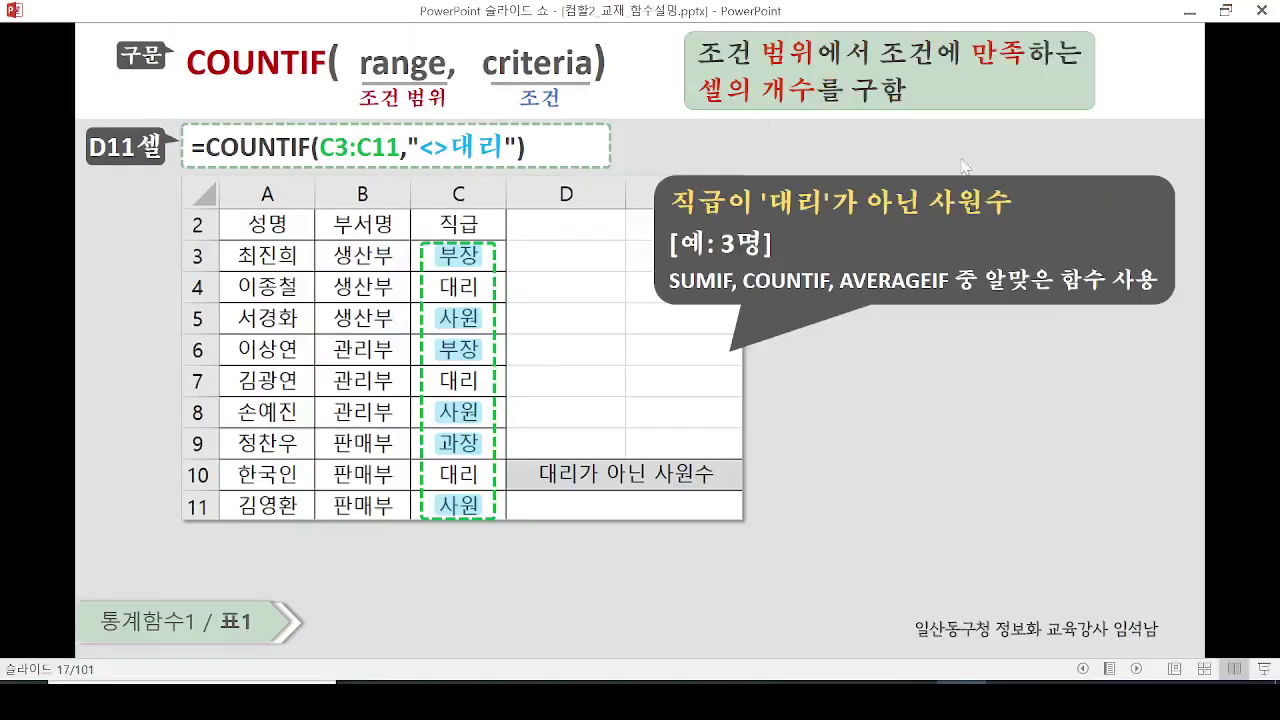
Mark the 3명 example format in the callout, and reveal and underline the &"명" suffix of the formula.
key("ctrl+p")
mouse_move(782, 244)
left_mouse_down()
mouse_move(745, 268)
mouse_move(806, 216)
mouse_move(750, 278)
left_mouse_up()
key("e")
key("Right")
mouse_move(583, 164)
left_mouse_down()
mouse_move(616, 157)
mouse_move(541, 178)
left_mouse_up()
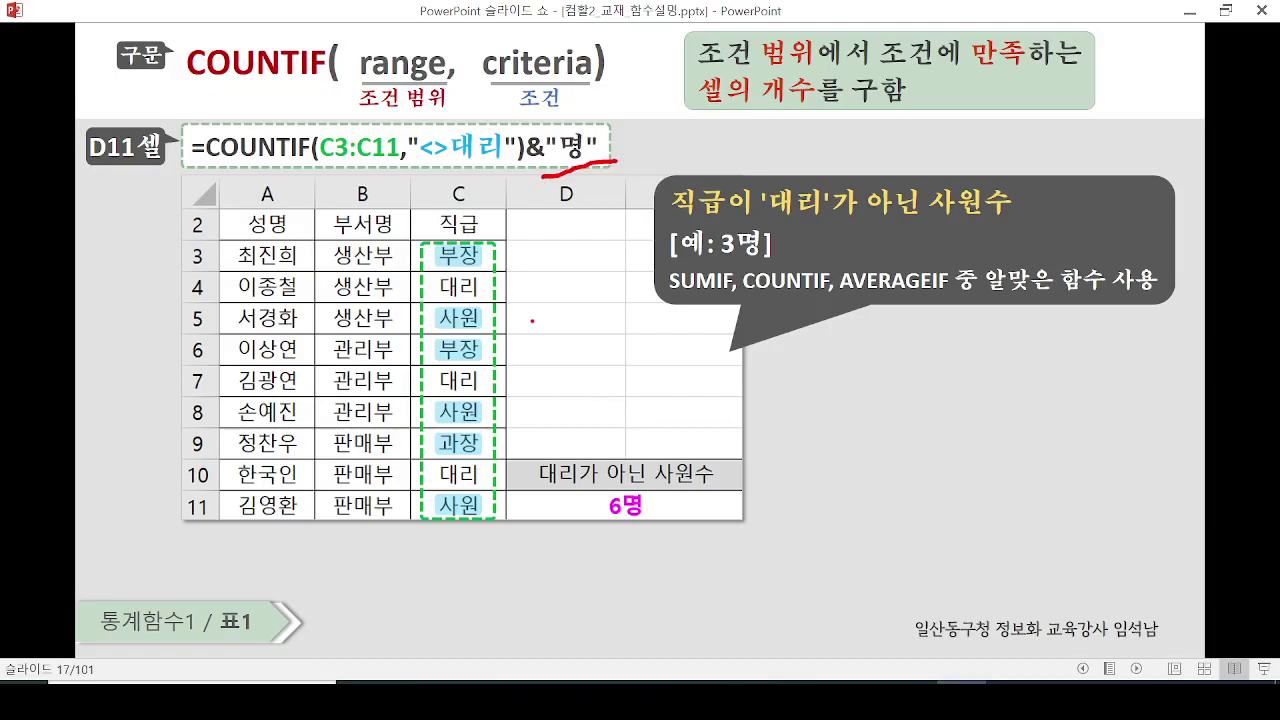
Mark the non-대리 entries in the slide's 직급 column, and return to the 통계1 sheet of 계산작업.xlsx.
left_click_drag(495, 243, 537, 242)
left_click_drag(496, 304, 537, 287)
left_click_drag(511, 334, 535, 339)
left_click_drag(503, 409, 522, 400)
left_click_drag(490, 443, 537, 439)
left_click_drag(494, 516, 514, 505)
left_click(1191, 14)
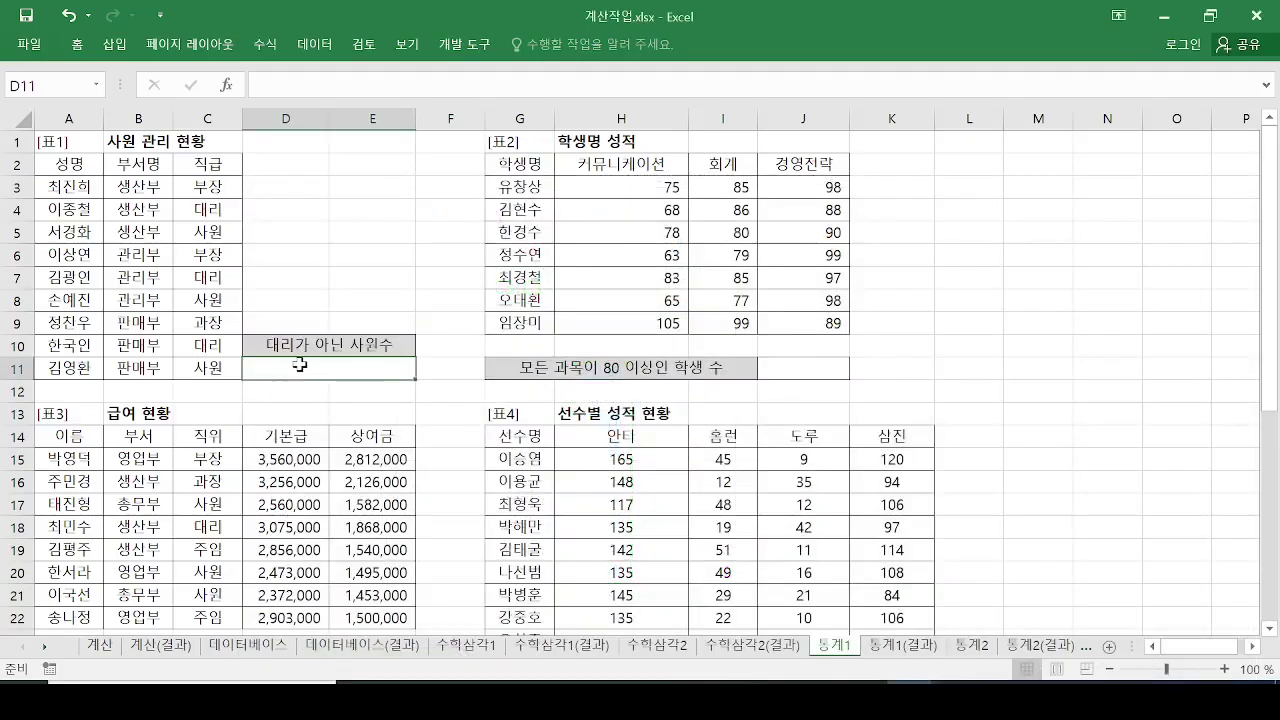
Mark answer cell D11 and start its COUNTIF formula with C3:C11 as the range.
mouse_move(378, 366)
left_mouse_down()
mouse_move(365, 388)
mouse_move(326, 383)
left_mouse_up()
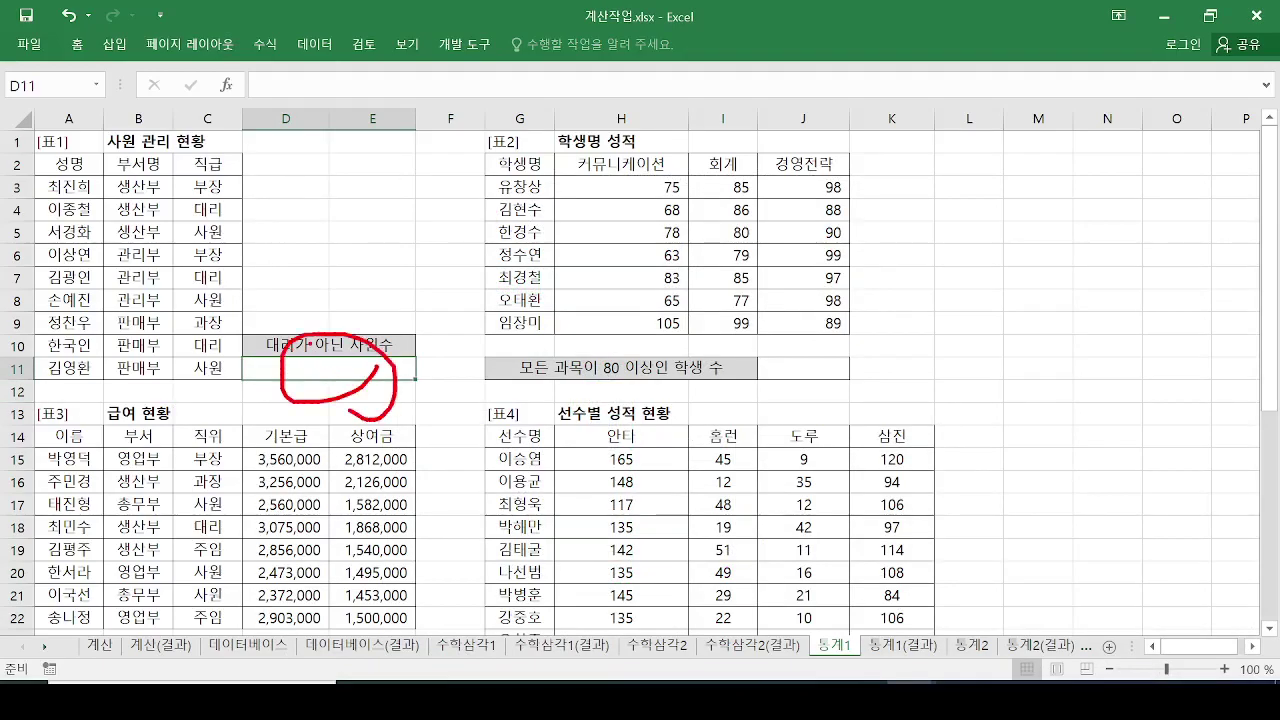
key("Escape")
left_click(266, 88)
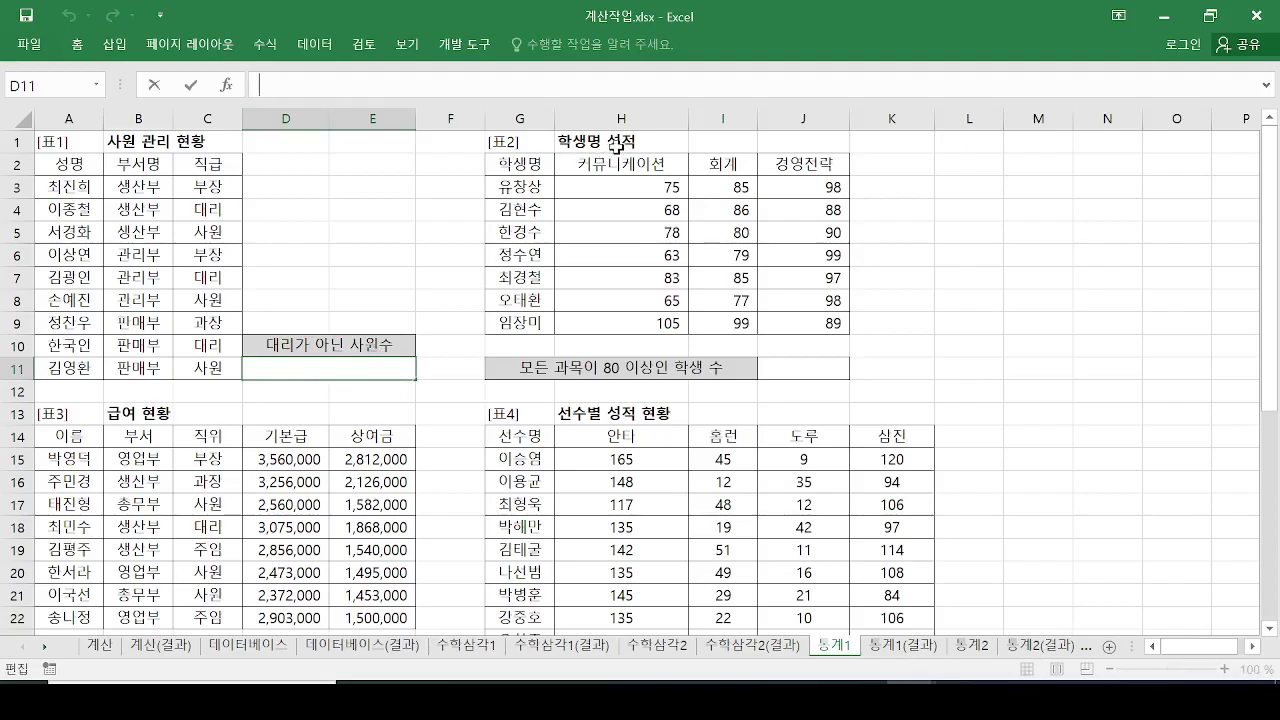
type("=count")
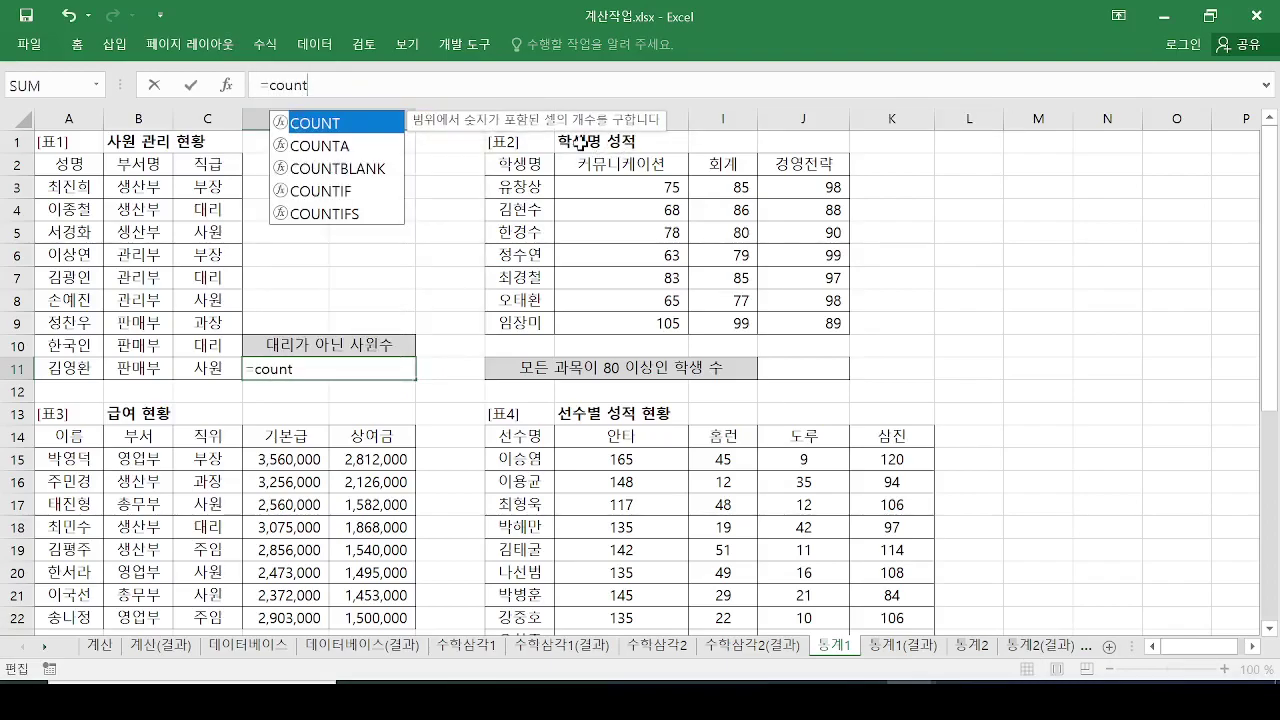
double_click(350, 192)
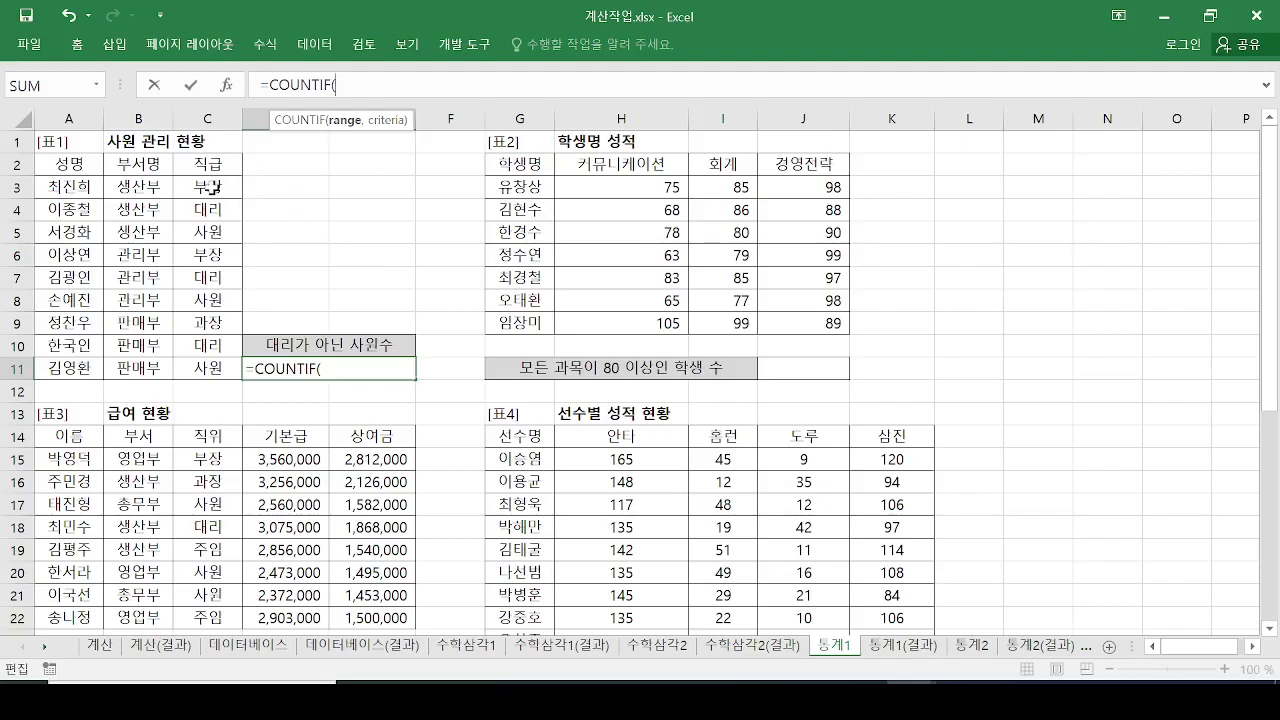
left_click_drag(212, 186, 208, 366)
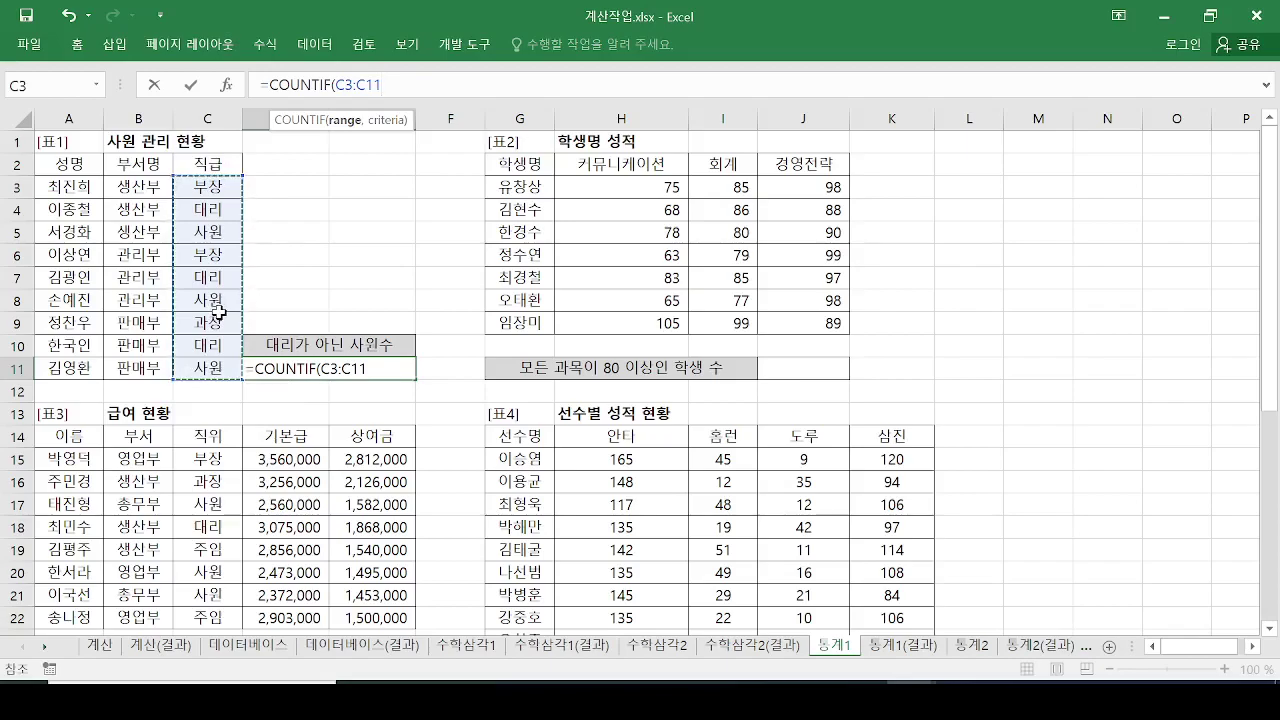
Enter <>대리 as the COUNTIF criterion and enclose the whole condition in quotation marks.
type(",<>")
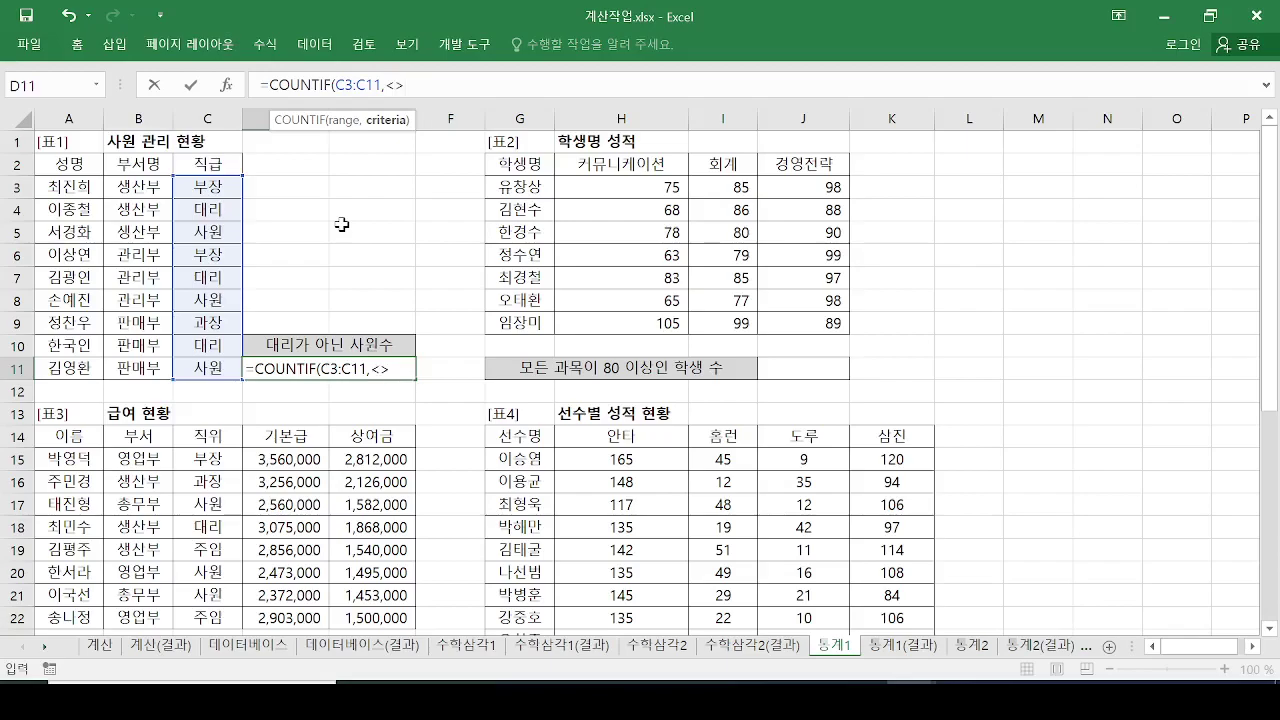
type("대리")
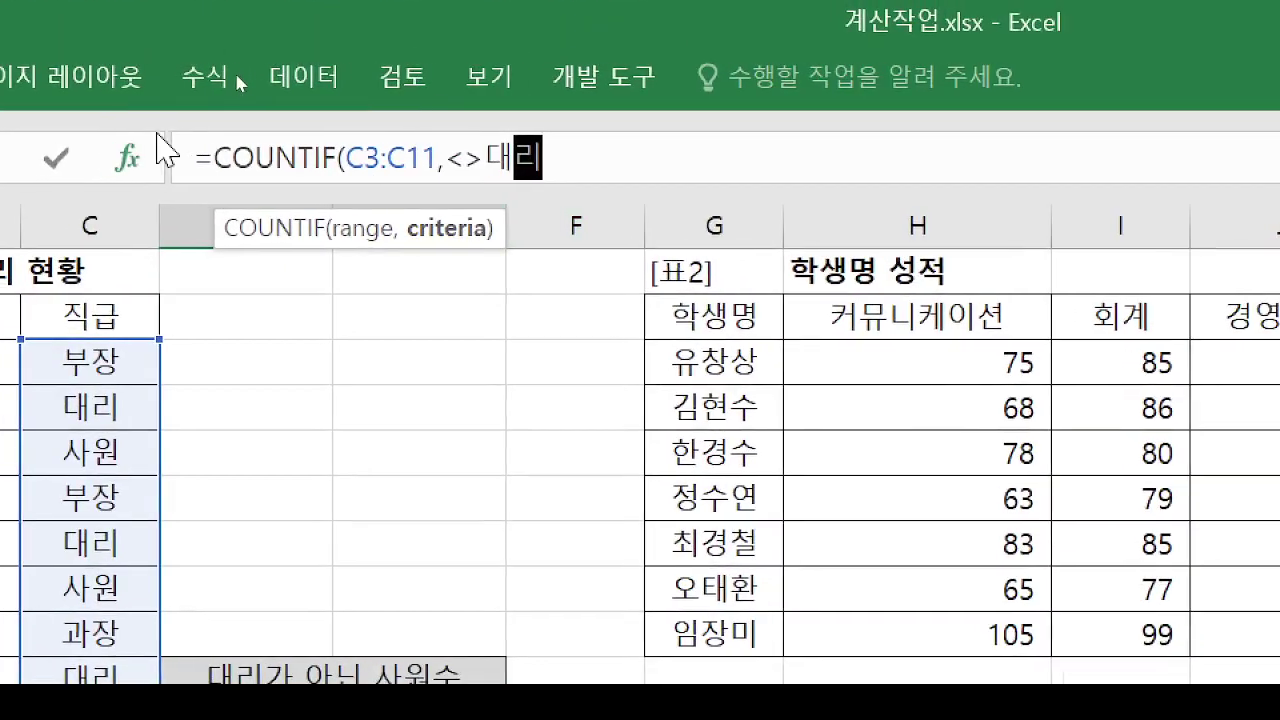
left_click(456, 160)
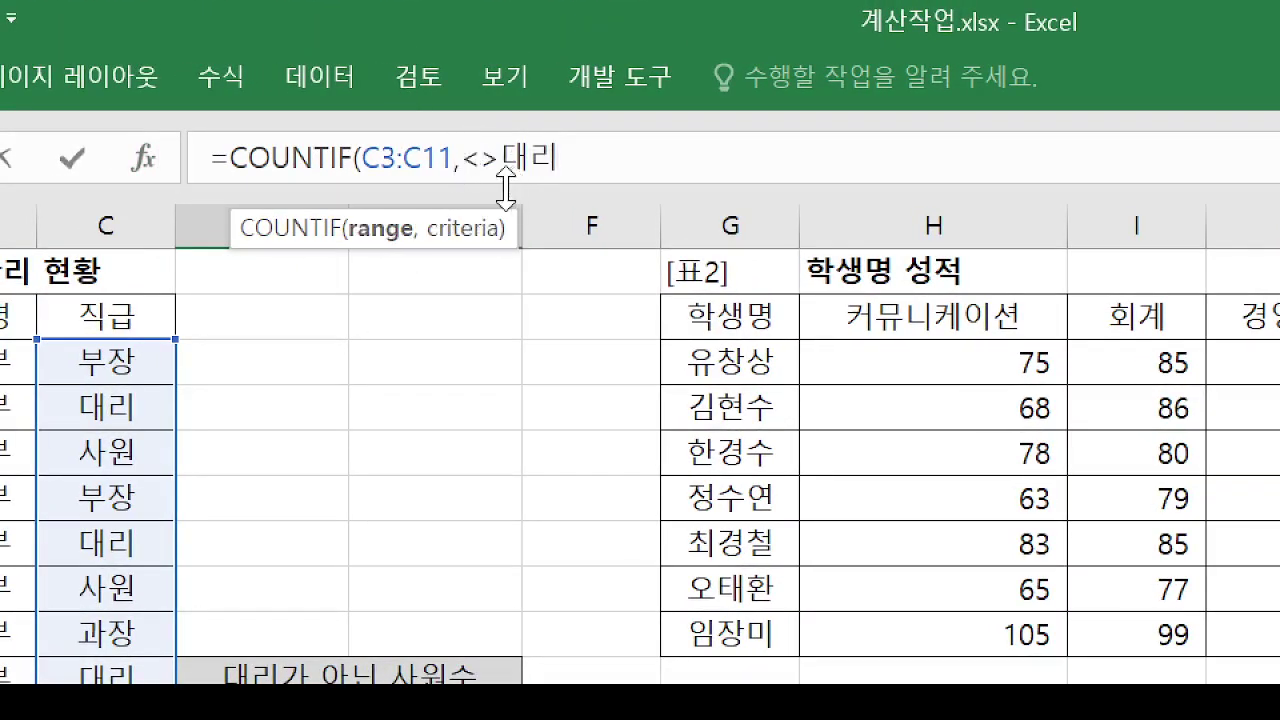
left_click(463, 160)
type("\"")
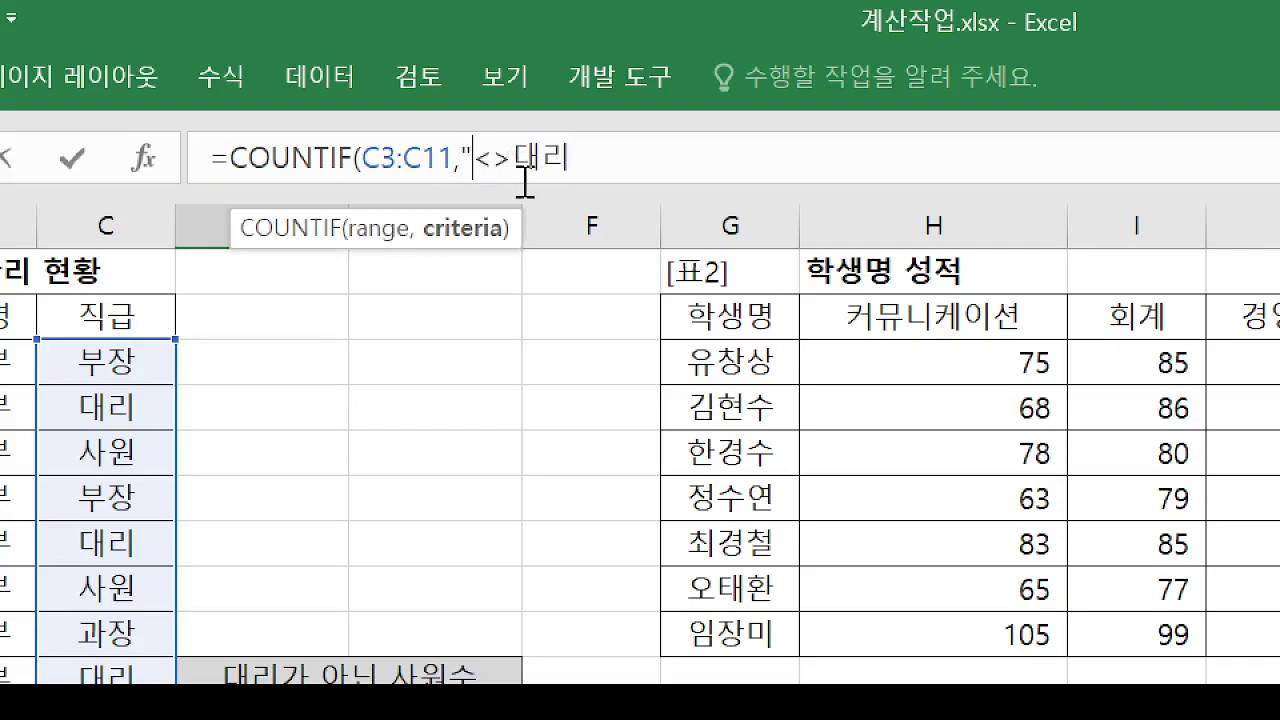
left_click(595, 145)
type("\"")
Rework the criterion as <>&"대리", leaving only 대리 in quotation marks and joining it to the operator with &.
left_click(514, 158)
type("\"대리\"")
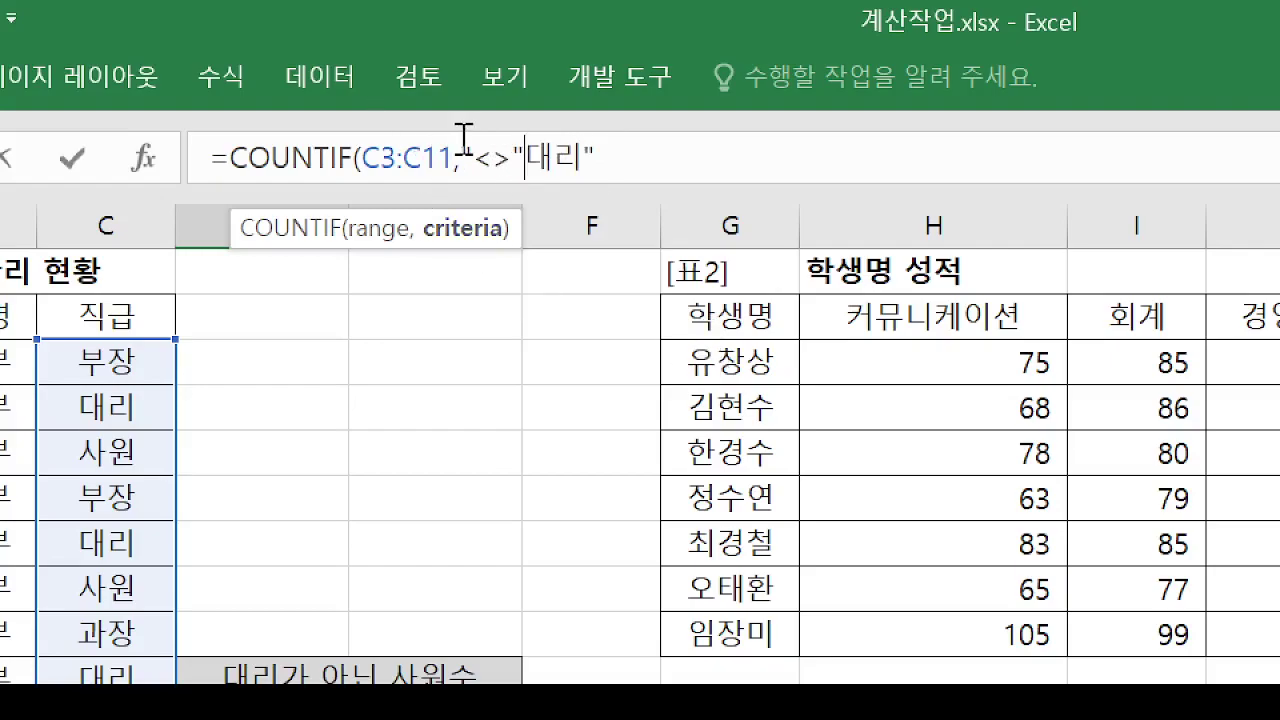
left_click(474, 158)
key("BackSpace")
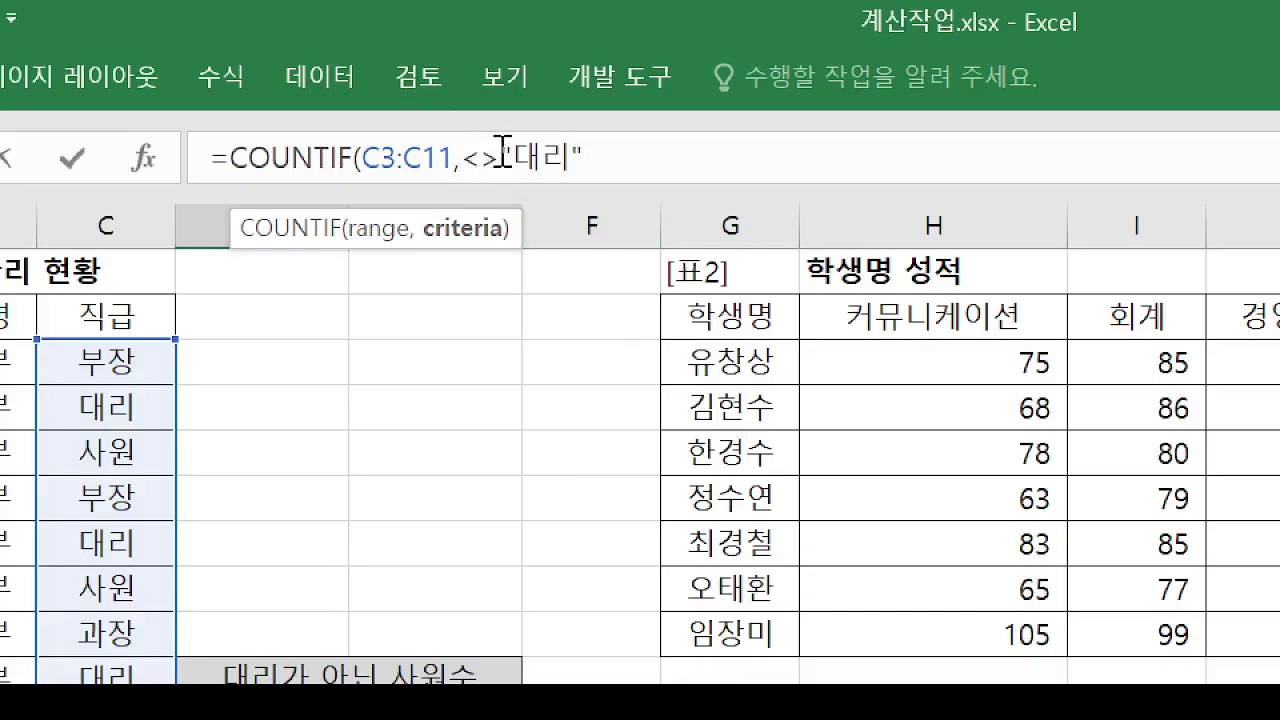
type("&")
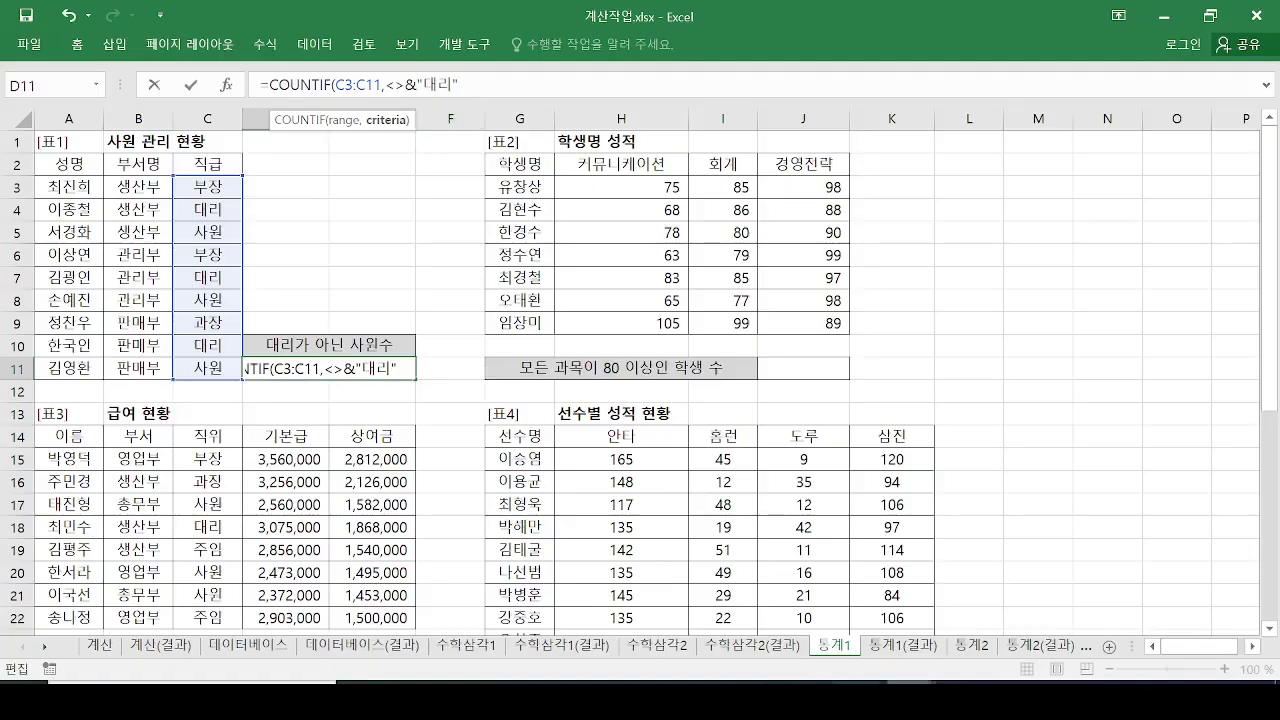
Switch to the 컴활2_함수_기본.xlsx workbook, try its HOME link, and cancel the unfinished D11 formula.
mouse_move(810, 700)
left_click(757, 626)
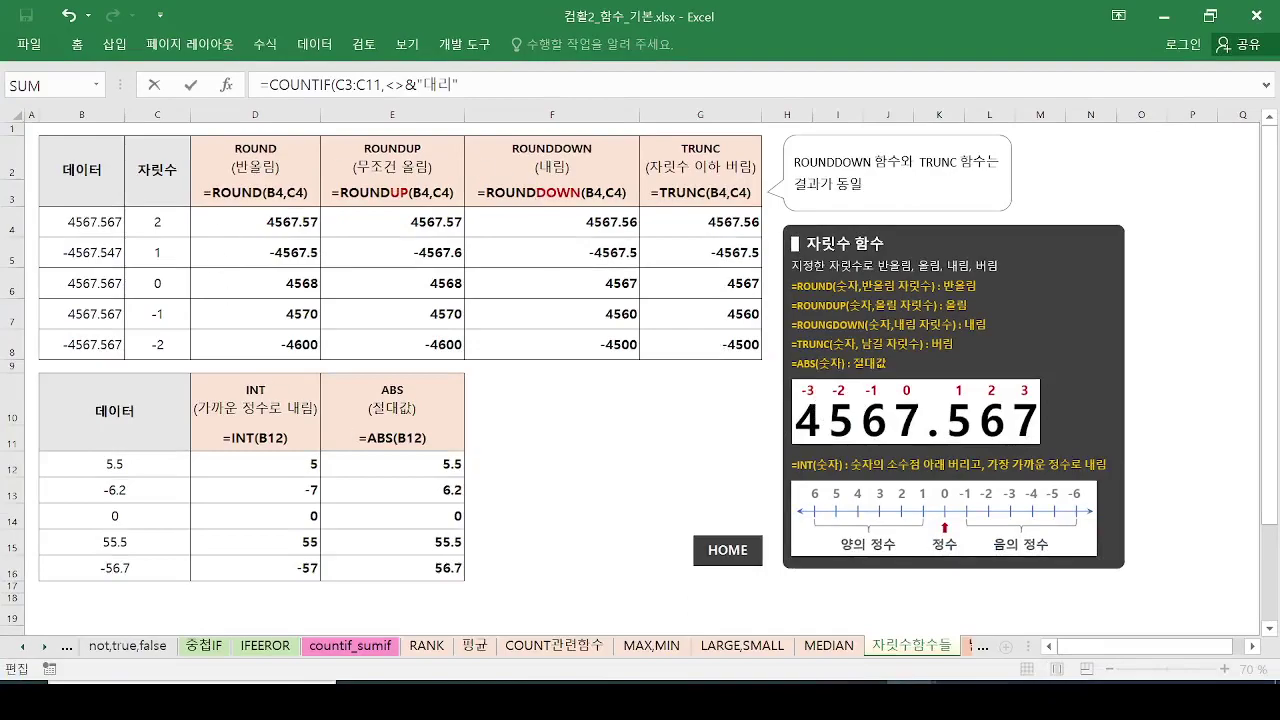
mouse_move(230, 290)
left_mouse_down()
mouse_move(628, 318)
mouse_move(344, 246)
mouse_move(587, 281)
left_mouse_up()
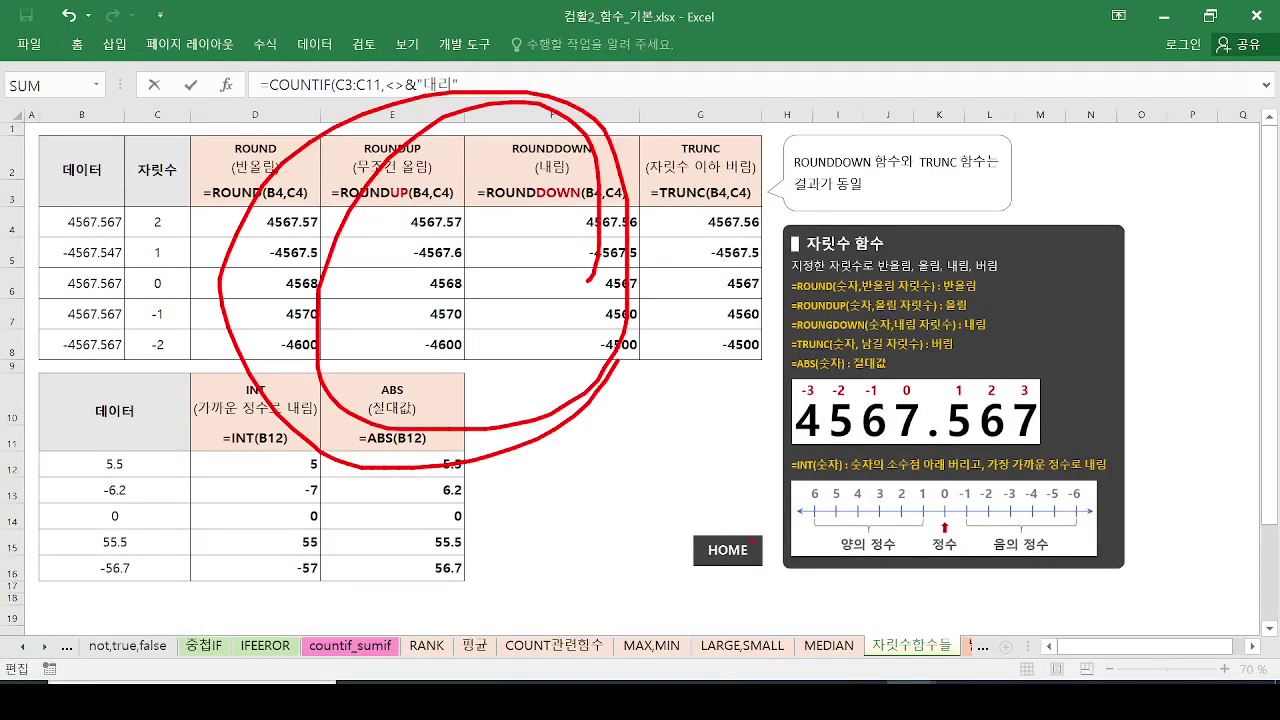
left_click(720, 566)
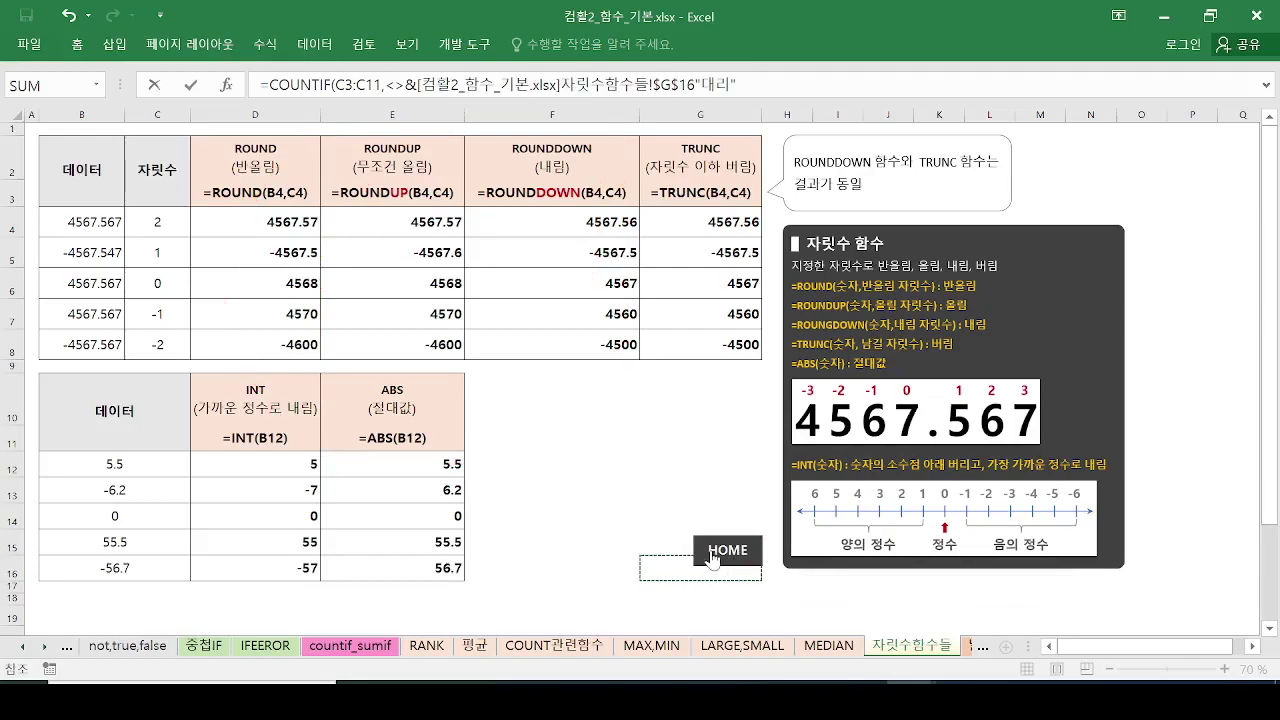
key("Escape")
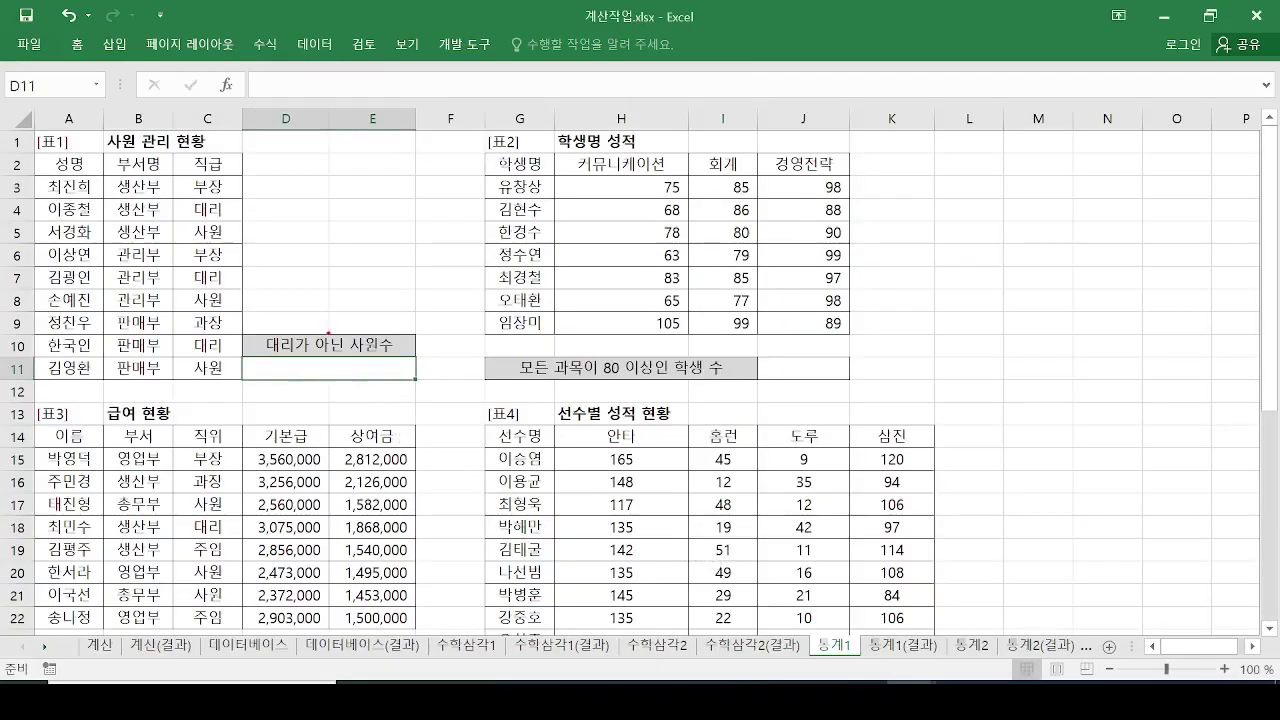
Mark the 대리가 아닌 사원수 answer cell D11 on the 통계1 sheet, and clear the marks.
left_click_drag(329, 332, 404, 300)
mouse_move(355, 365)
left_mouse_down()
mouse_move(385, 398)
mouse_move(292, 340)
mouse_move(373, 360)
left_mouse_up()
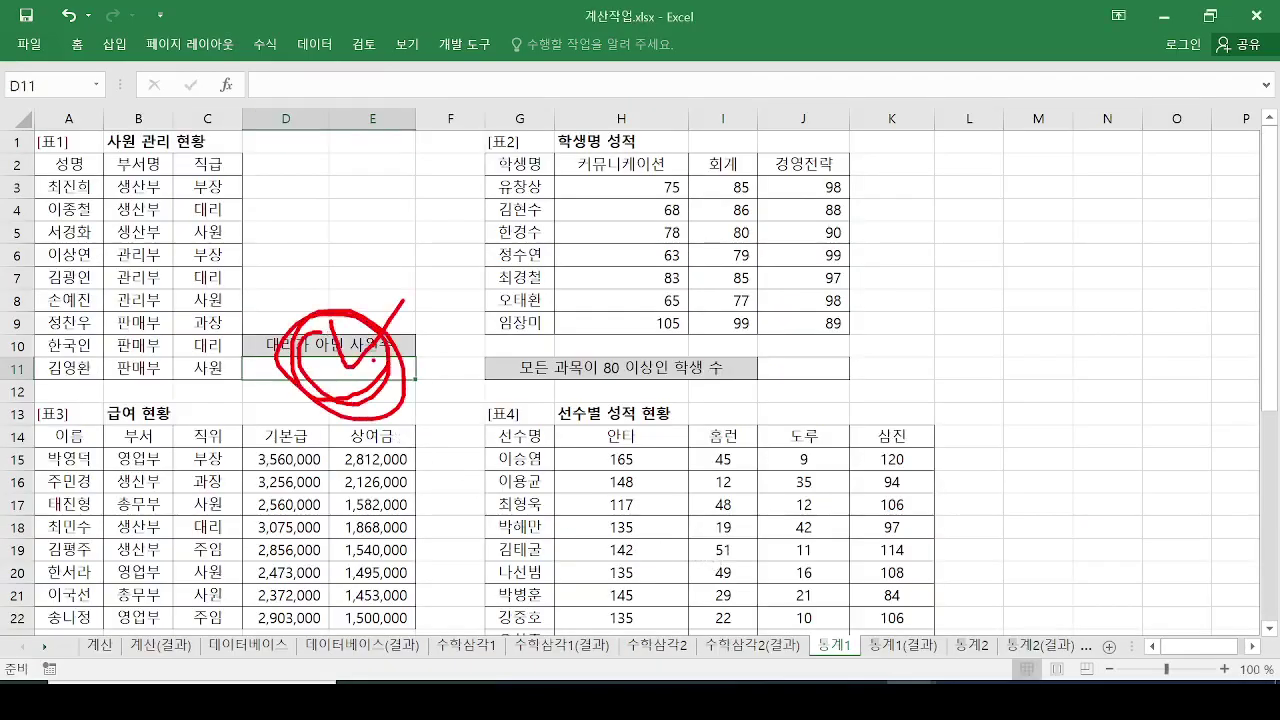
key("Escape")
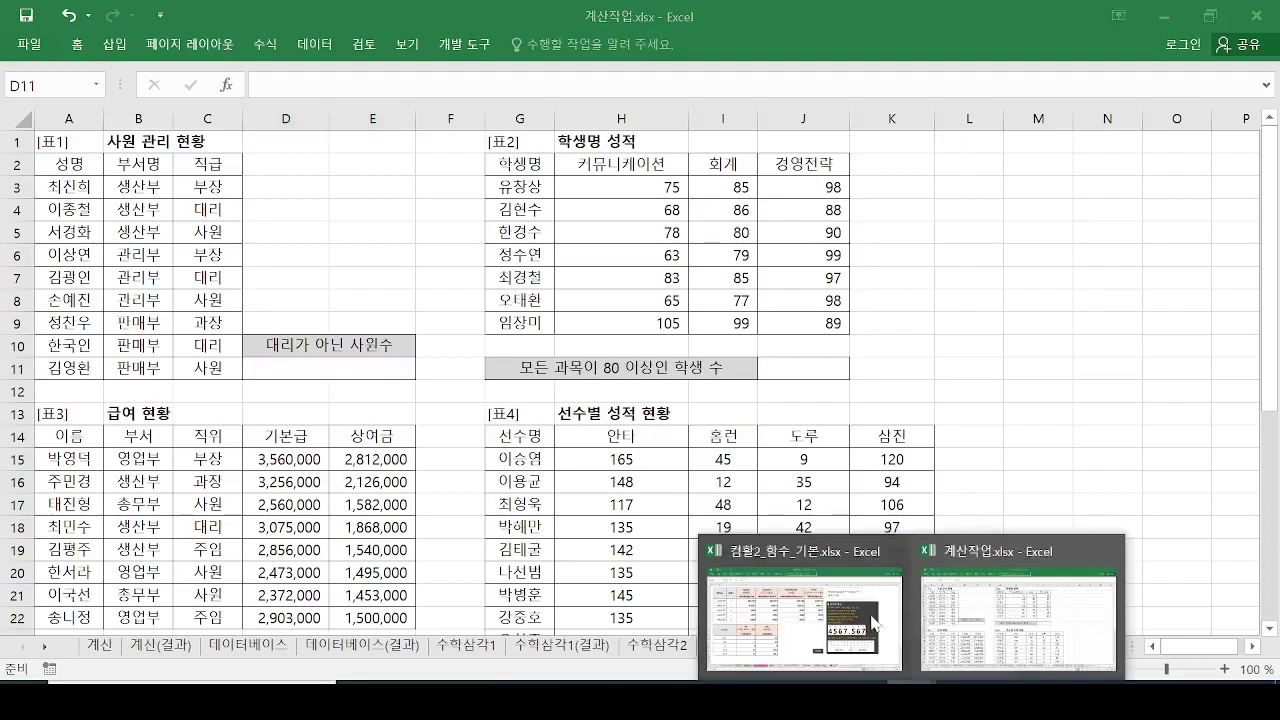
Switch to the 컴활2_함수_기본.xlsx workbook, mark COUNTIF among the 통계 함수, and follow its link to the countif_sumif sheet.
left_click(795, 625)
left_click(727, 550)
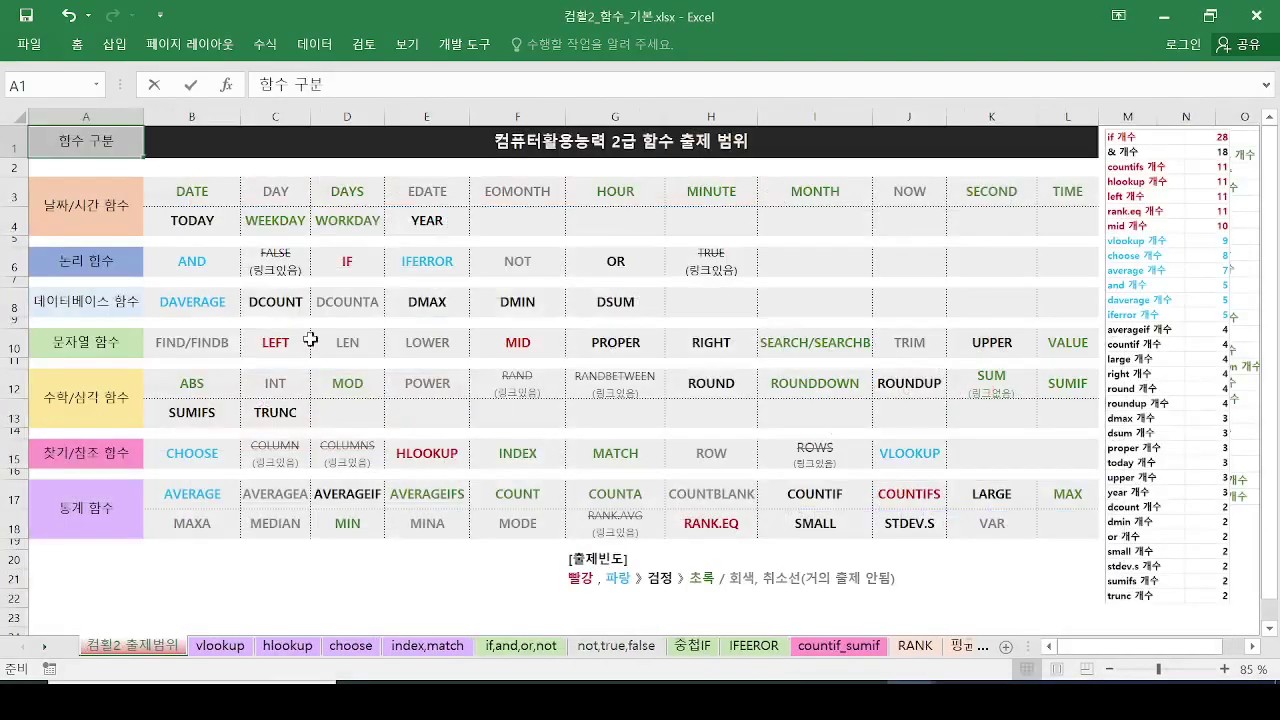
key("ctrl+2")
mouse_move(36, 480)
left_mouse_down()
mouse_move(62, 520)
mouse_move(138, 540)
mouse_move(656, 479)
mouse_move(740, 480)
mouse_move(858, 513)
left_mouse_up()
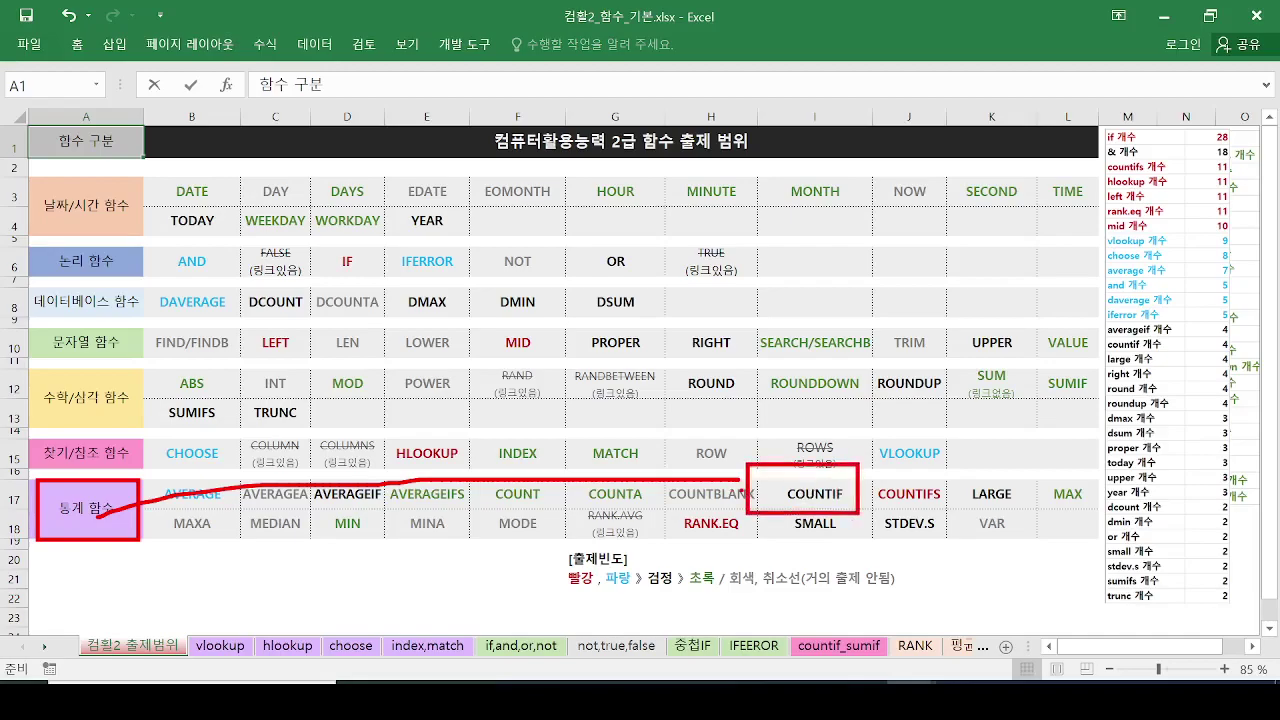
left_click_drag(796, 446, 865, 439)
left_click(818, 500)
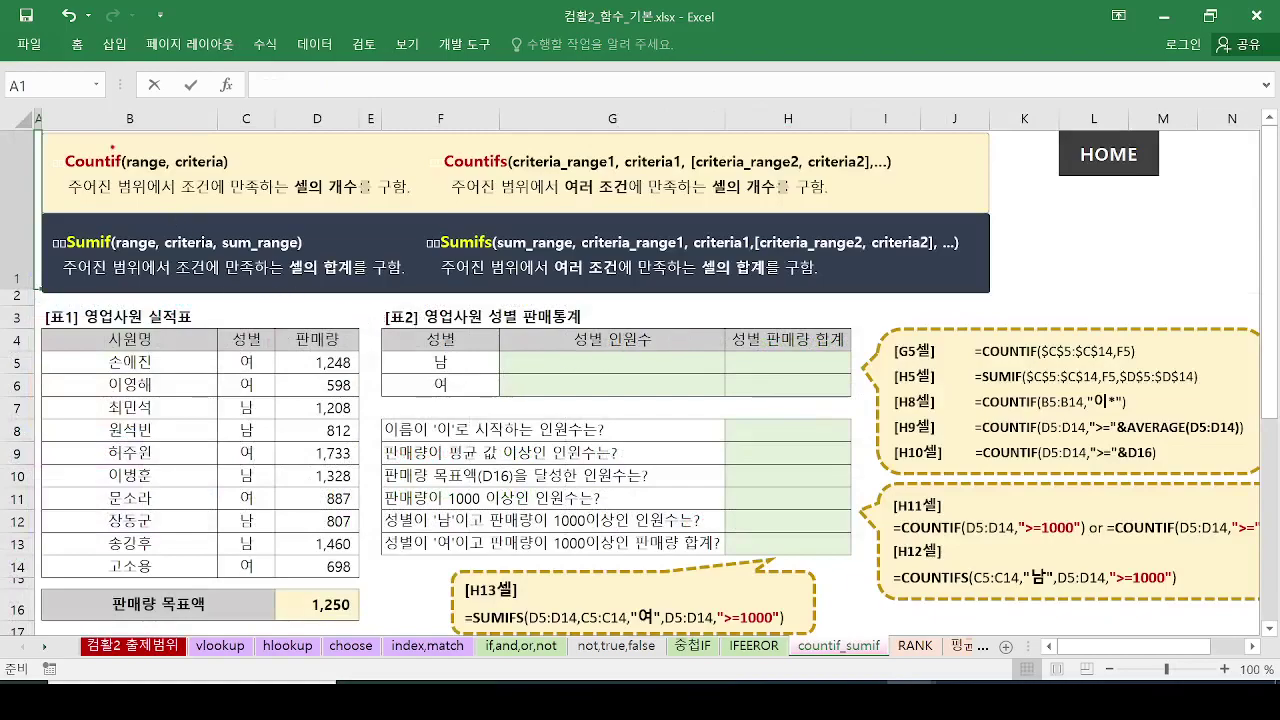
Box the Countif(range, criteria) syntax, underline its description and circle 셀의 개수, and clear the marks.
mouse_move(58, 131)
left_mouse_down()
mouse_move(176, 170)
mouse_move(258, 168)
left_mouse_up()
mouse_move(84, 203)
left_mouse_down()
mouse_move(284, 208)
mouse_move(350, 162)
mouse_move(368, 180)
mouse_move(325, 210)
left_mouse_up()
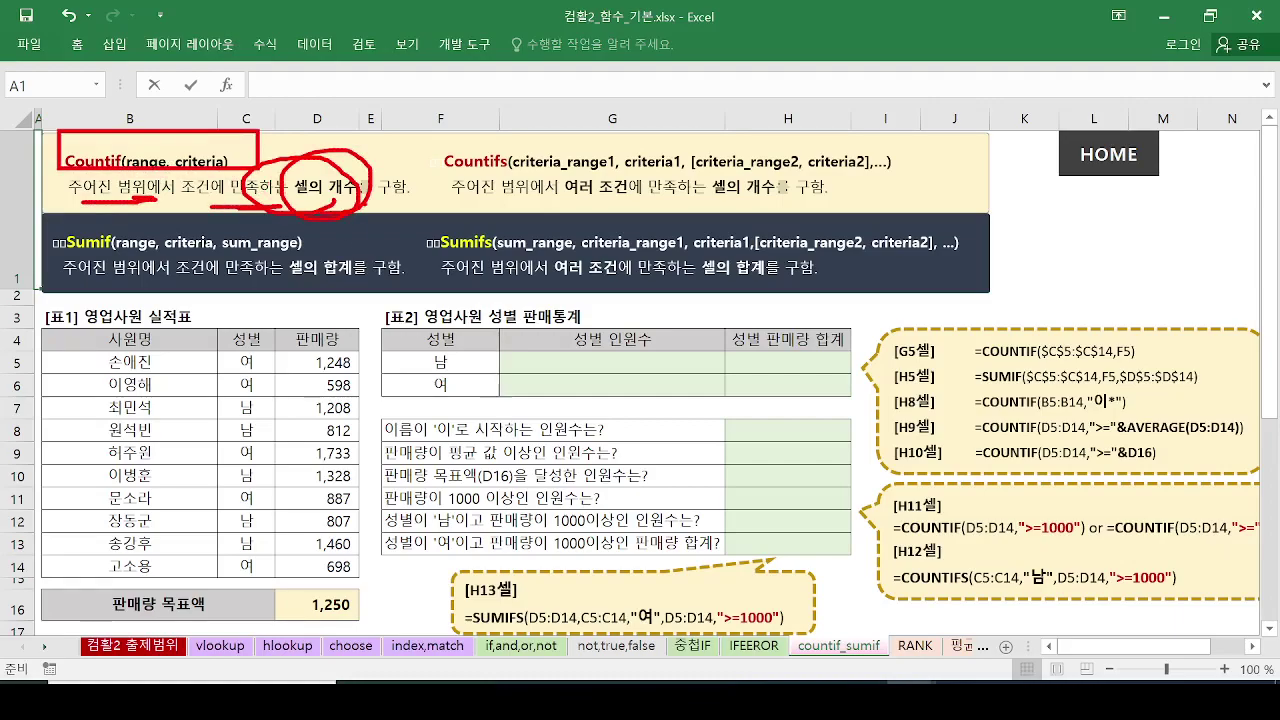
key("Escape")
Find the criteria의 조건 유형 table on the countif_sumif sheet, mark its heading, and clear the marks.
scroll(355, 236, "down", 3)
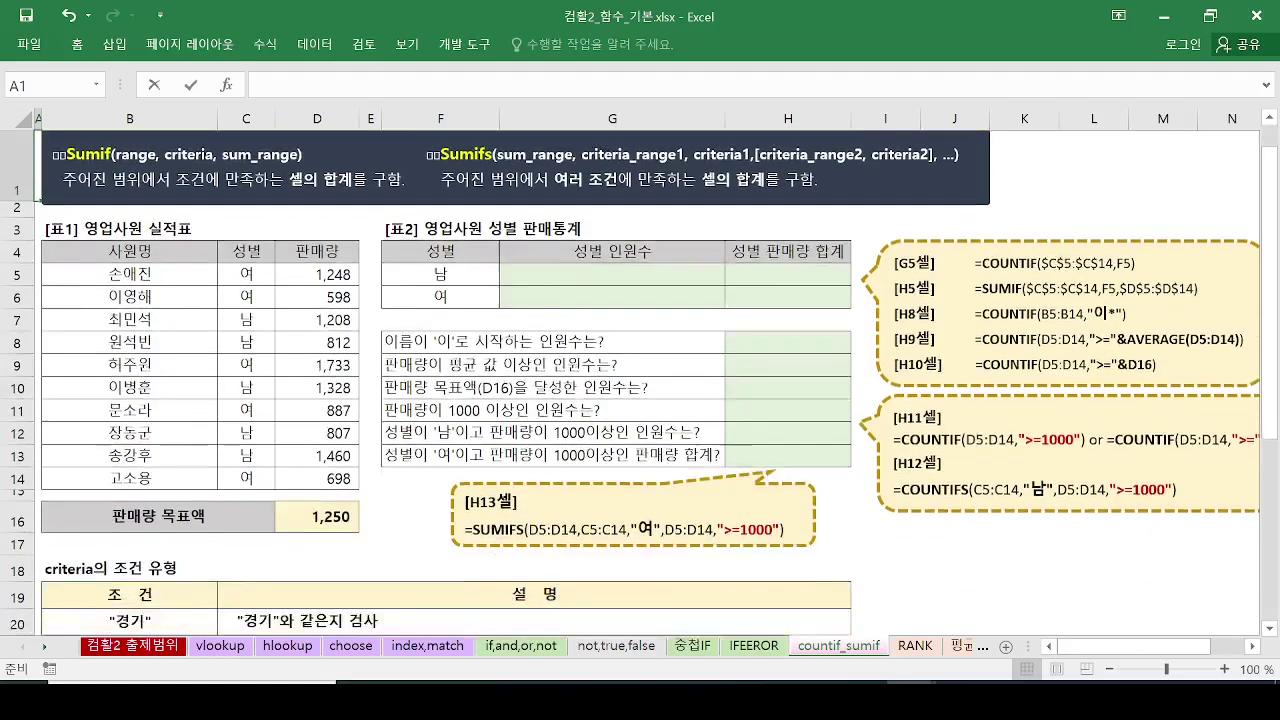
scroll(355, 236, "down", 2)
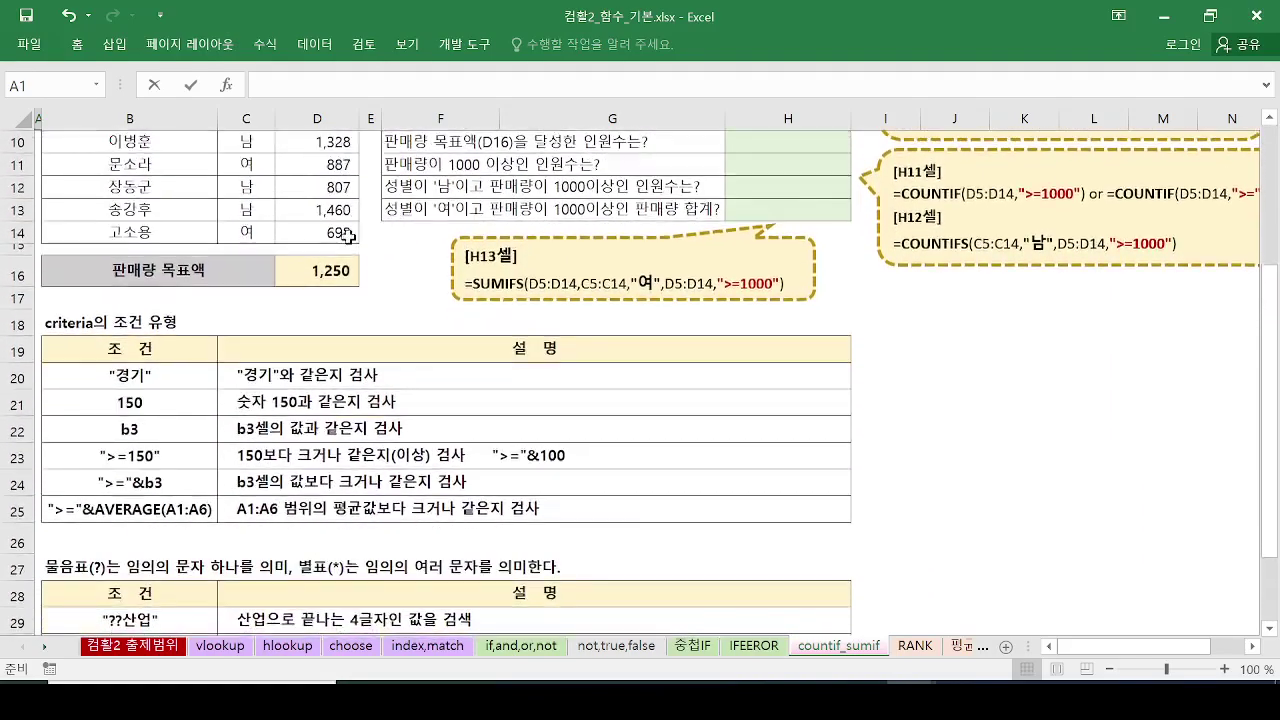
mouse_move(193, 239)
left_mouse_down()
mouse_move(57, 262)
mouse_move(170, 212)
mouse_move(184, 256)
left_mouse_up()
left_click_drag(226, 214, 246, 236)
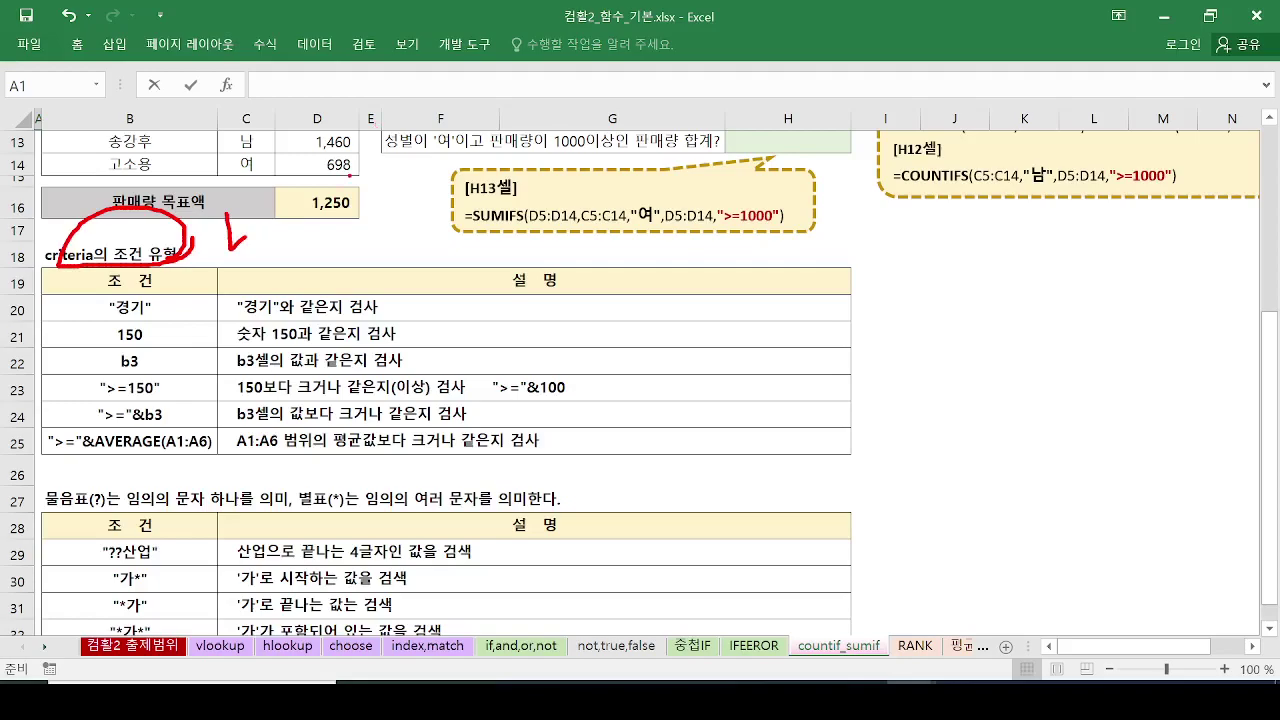
key("Escape")
Mark the "경기" text criterion in row 20, circling both of its quotation marks, and clear the marks.
scroll(60, 358, "down", 1)
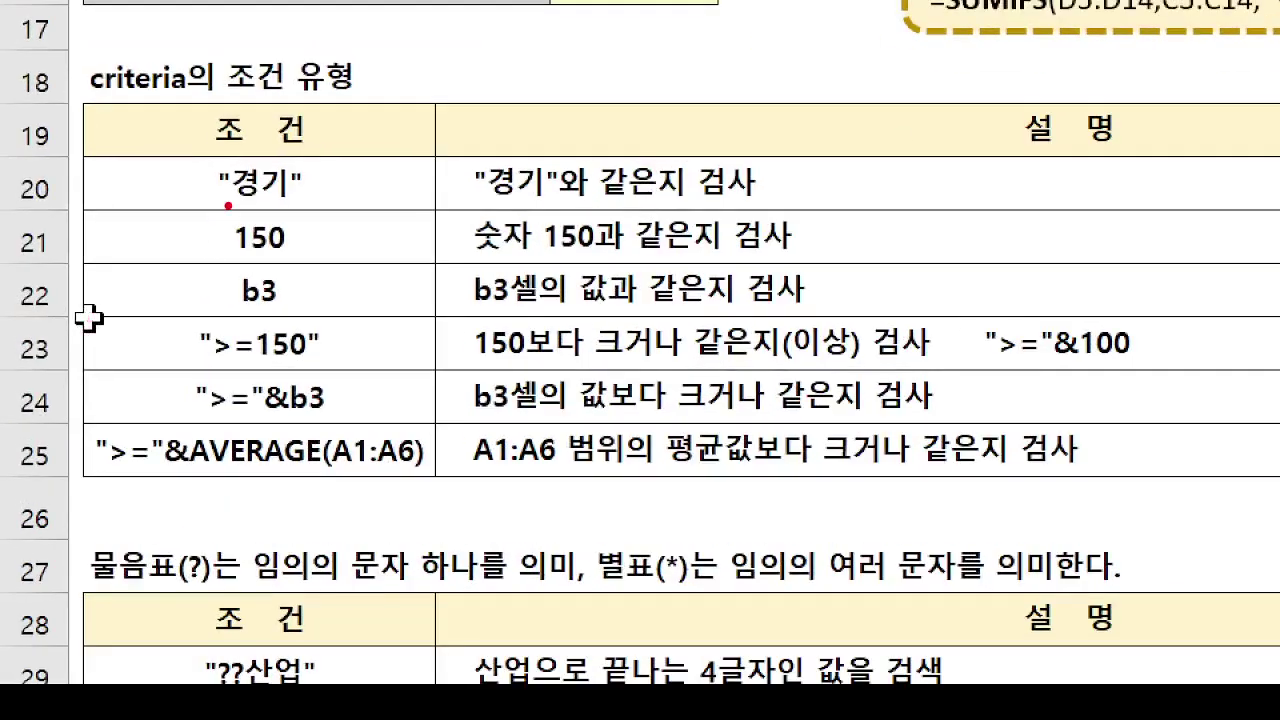
left_click_drag(224, 207, 286, 215)
left_click(280, 200)
mouse_move(218, 186)
left_mouse_down()
mouse_move(196, 170)
mouse_move(222, 182)
left_mouse_up()
mouse_move(306, 189)
left_mouse_down()
mouse_move(318, 156)
mouse_move(326, 186)
mouse_move(415, 108)
left_mouse_up()
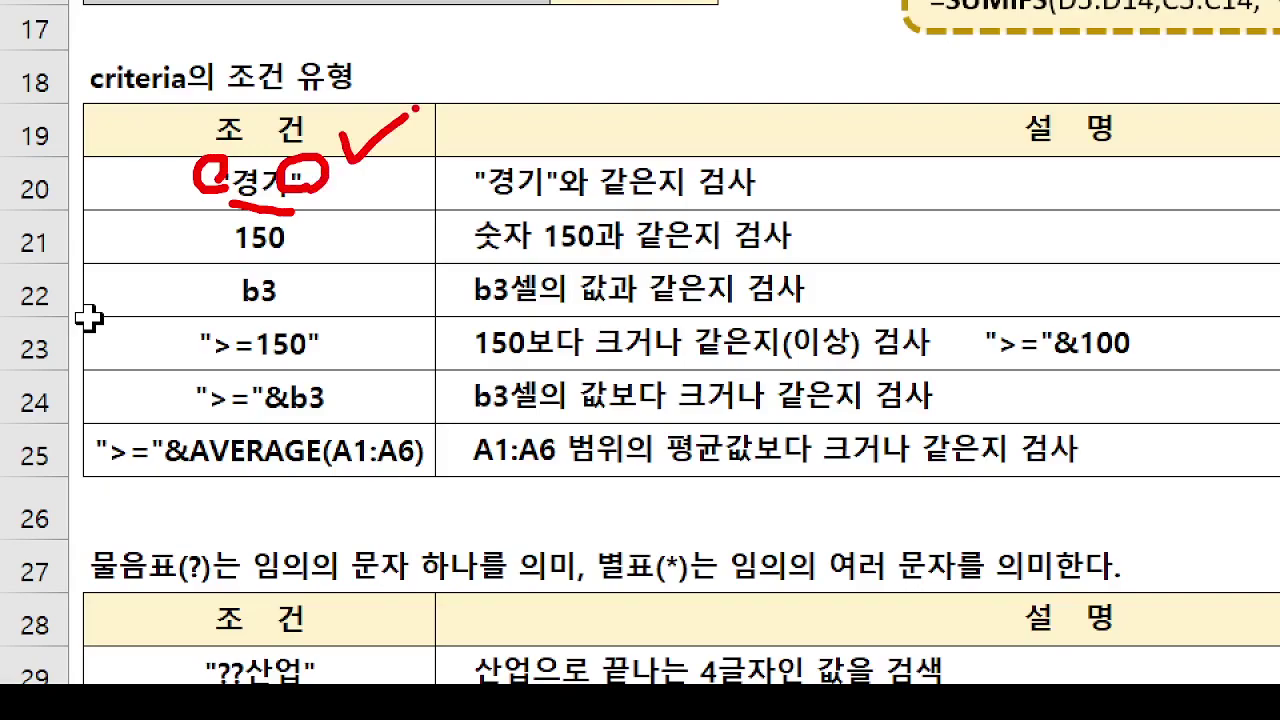
key("Escape")
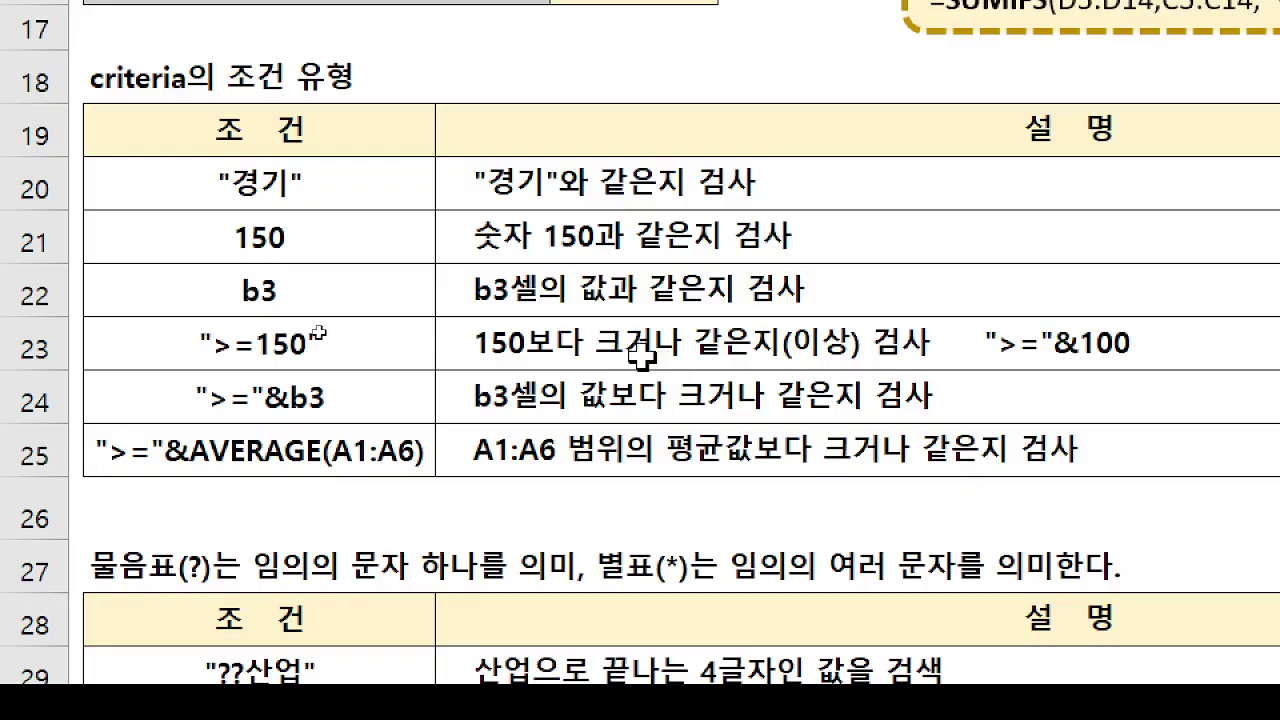
key("Escape")
Return to the Countif(range, criteria) syntax, mark the function name and its criteria argument, and clear the marks.
scroll(121, 125, "up", 5)
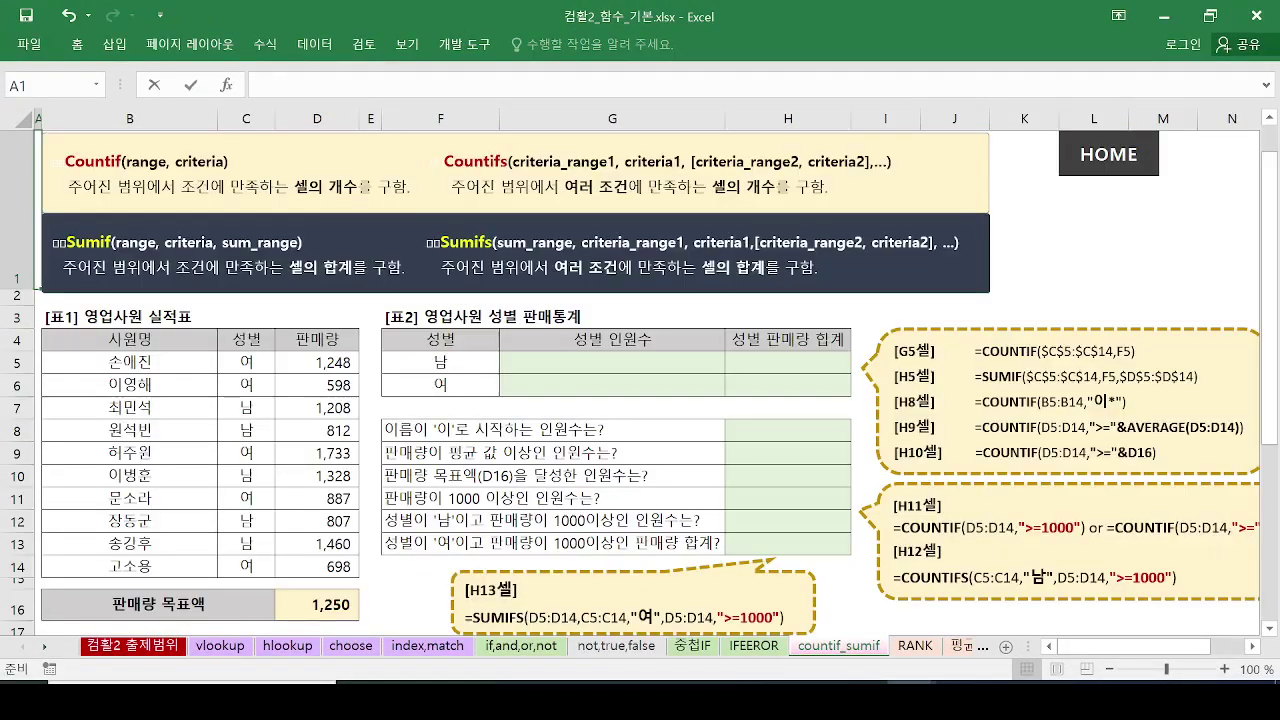
left_click_drag(66, 170, 128, 168)
left_click_drag(195, 140, 229, 128)
mouse_move(231, 172)
left_mouse_down()
mouse_move(200, 173)
mouse_move(230, 175)
left_mouse_up()
key("Escape")
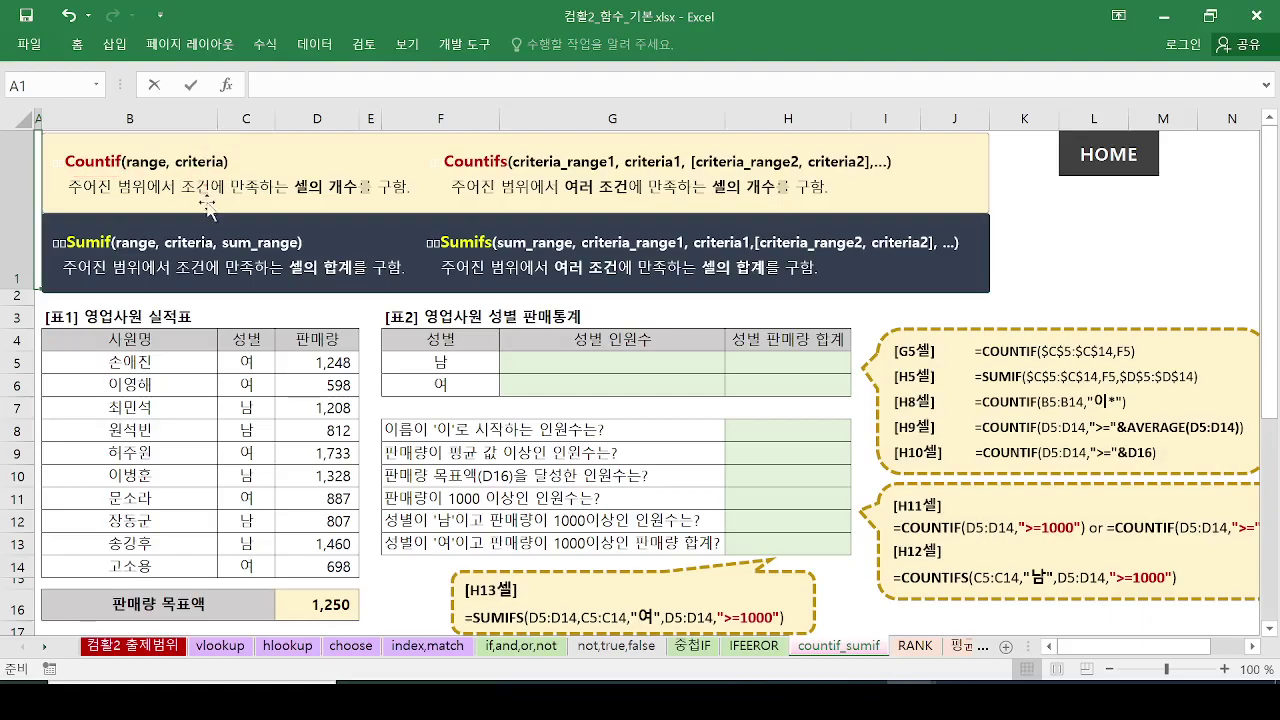
Mark the numeric criterion 150 in row 21 with an arrow to its underlined description, and clear the marks.
scroll(202, 224, "down", 3)
scroll(202, 224, "down", 1)
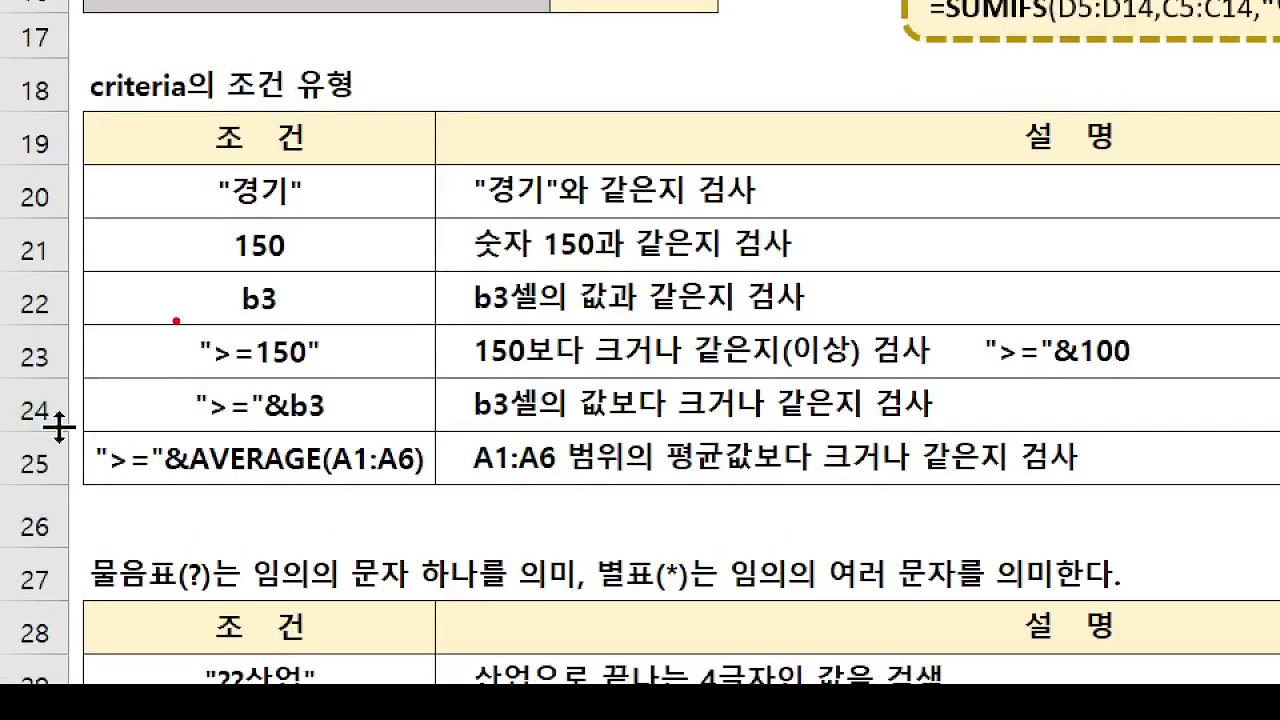
left_click_drag(226, 265, 320, 272)
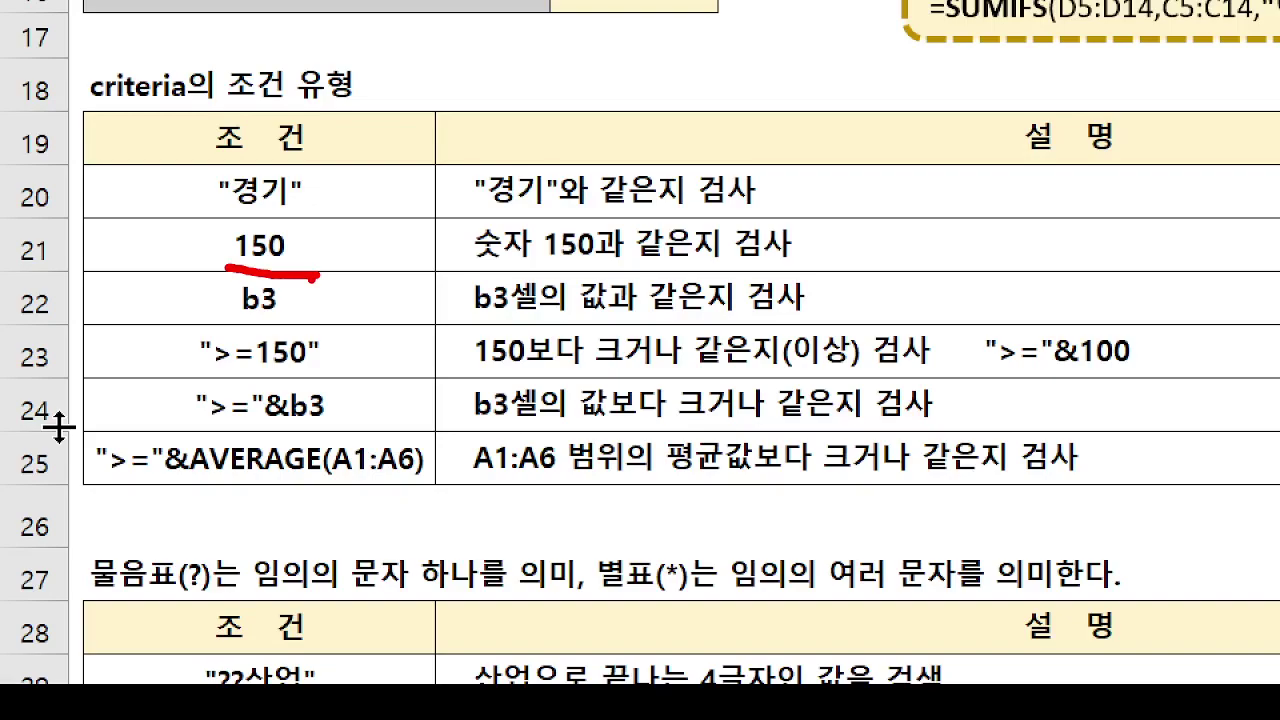
mouse_move(312, 230)
left_mouse_down()
mouse_move(350, 214)
mouse_move(452, 236)
mouse_move(404, 256)
left_mouse_up()
left_click_drag(492, 262, 578, 263)
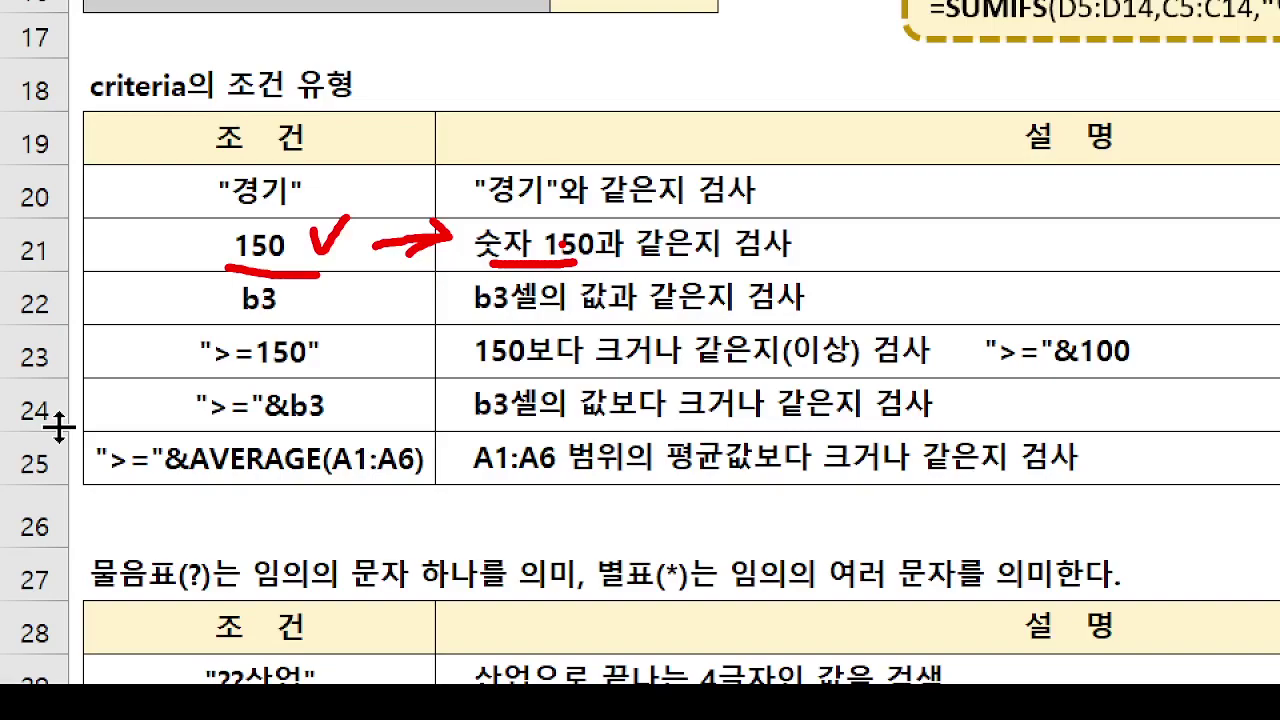
key("e")
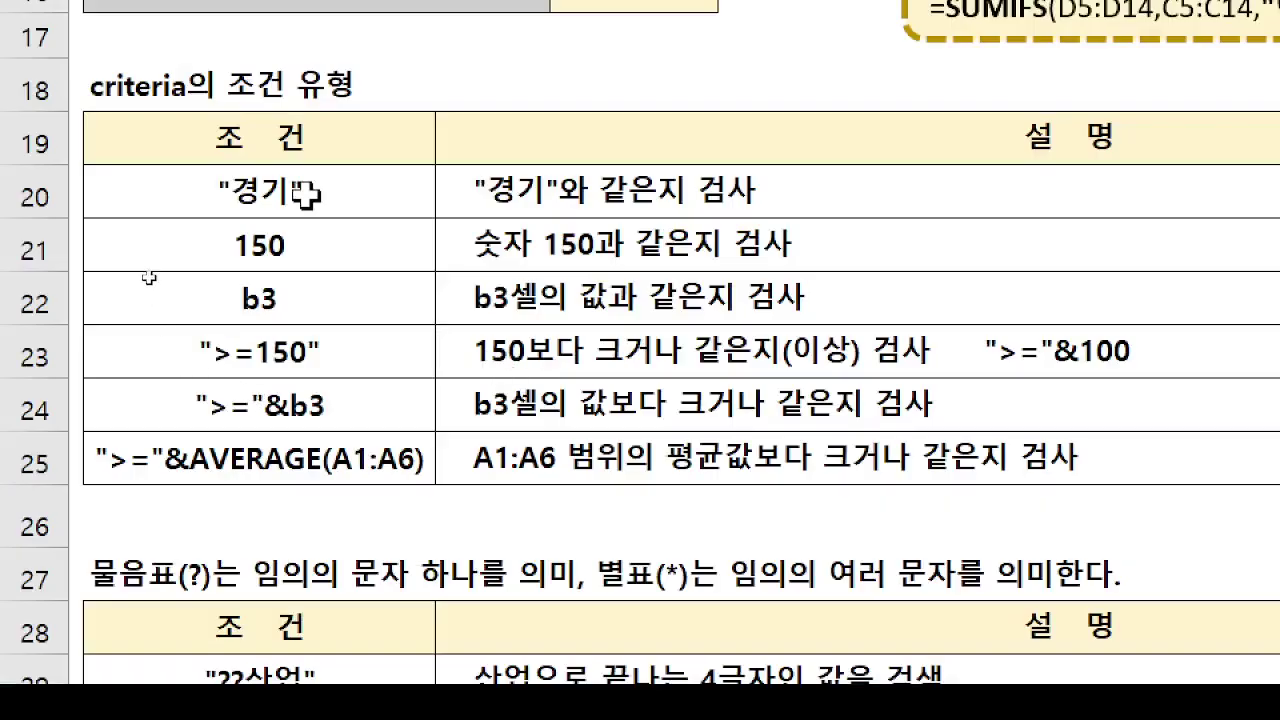
Underline and check off the equality criteria "경기", 150 and b3 in rows 20 to 22.
left_click_drag(337, 170, 404, 156)
left_click_drag(228, 220, 308, 216)
left_click_drag(211, 270, 290, 268)
left_click_drag(336, 230, 408, 211)
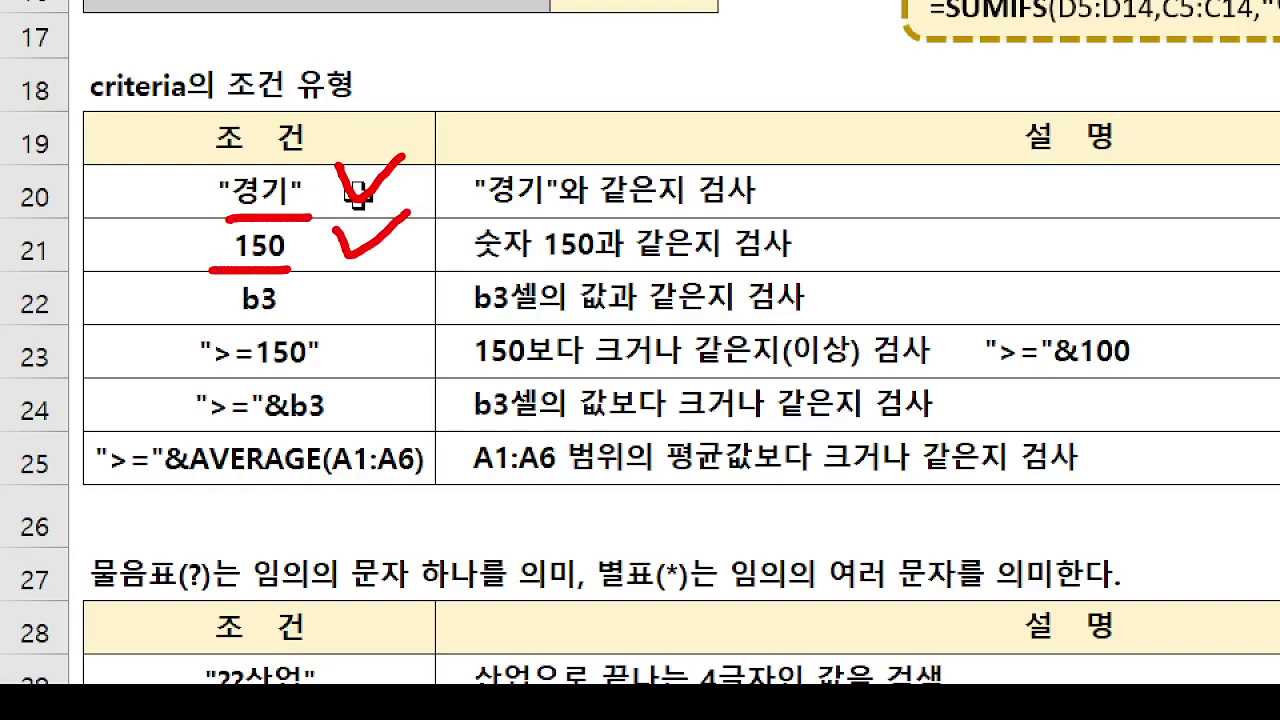
mouse_move(210, 320)
left_mouse_down()
mouse_move(283, 318)
mouse_move(394, 268)
left_mouse_up()
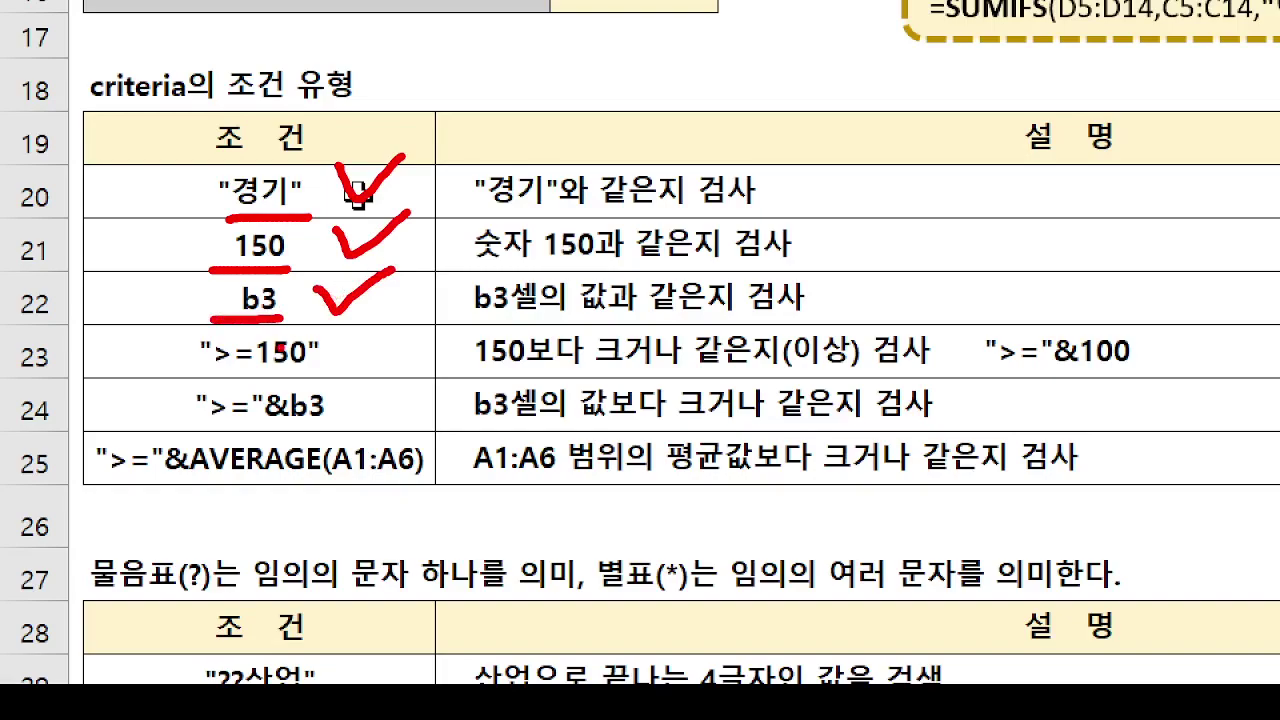
Mark the row 23 criterion ">=150" and its alternative ">="&100, circle the quotation marks of ">=150", and clear the marks.
left_click_drag(193, 375, 324, 372)
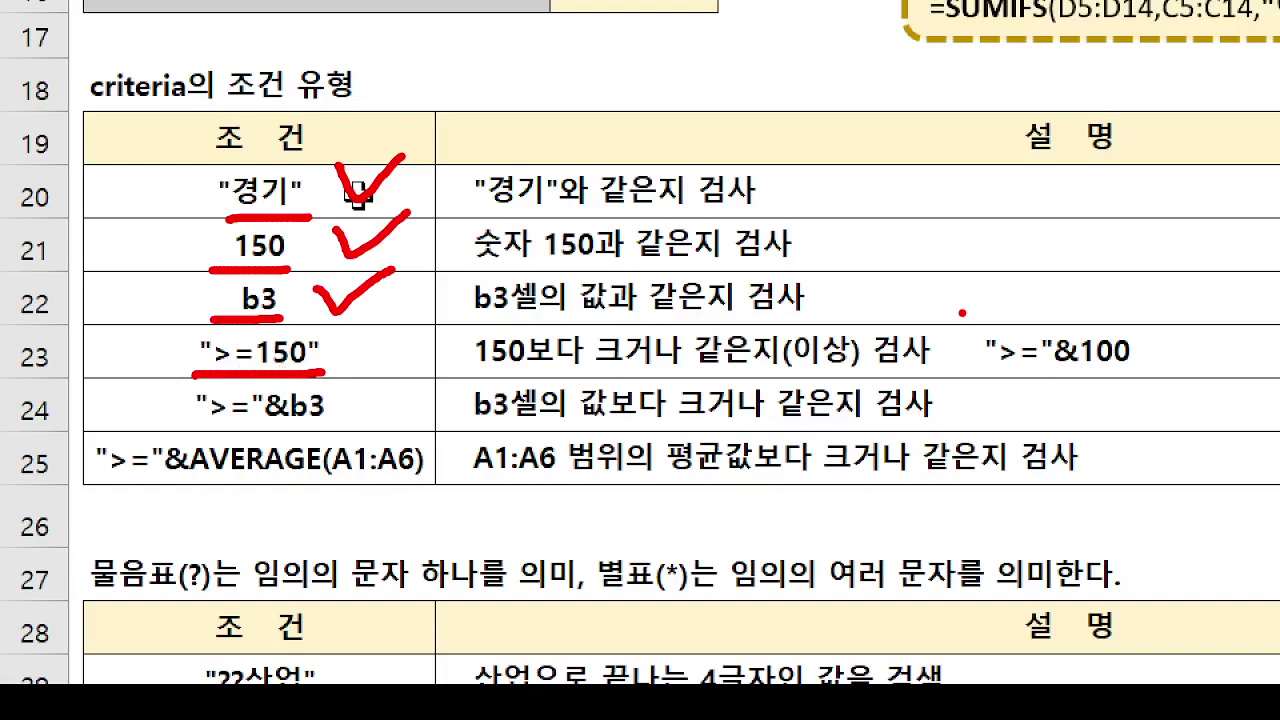
mouse_move(963, 367)
left_mouse_down()
mouse_move(1055, 380)
mouse_move(1157, 371)
left_mouse_up()
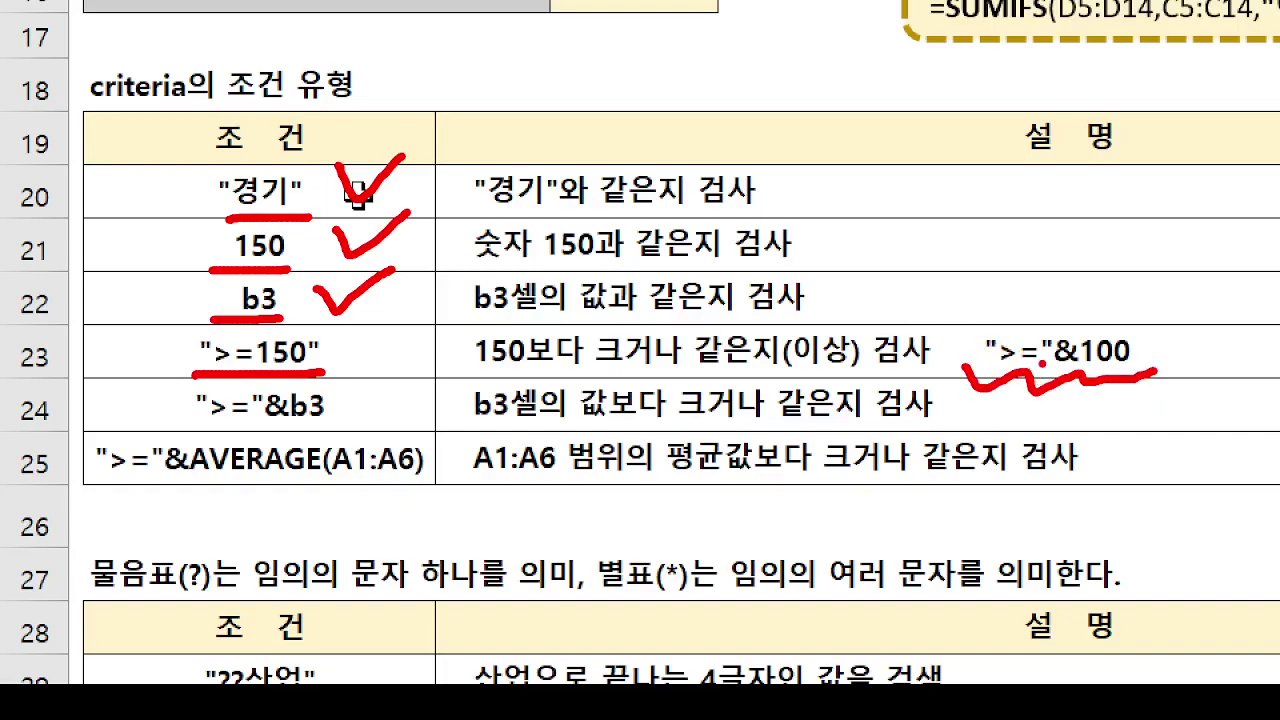
mouse_move(1064, 318)
left_mouse_down()
mouse_move(1010, 318)
mouse_move(966, 378)
mouse_move(1080, 383)
mouse_move(1100, 330)
mouse_move(1048, 322)
mouse_move(1085, 274)
left_mouse_up()
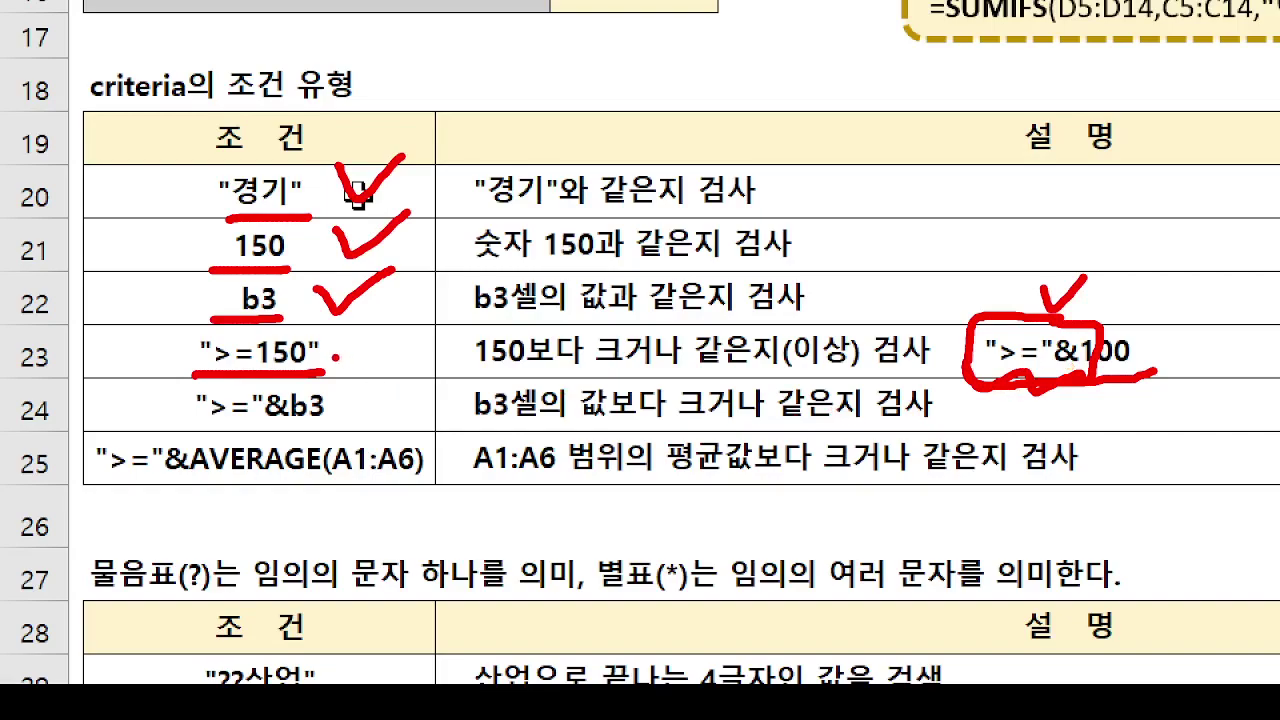
mouse_move(185, 355)
left_mouse_down()
mouse_move(301, 363)
mouse_move(300, 350)
mouse_move(335, 370)
left_mouse_up()
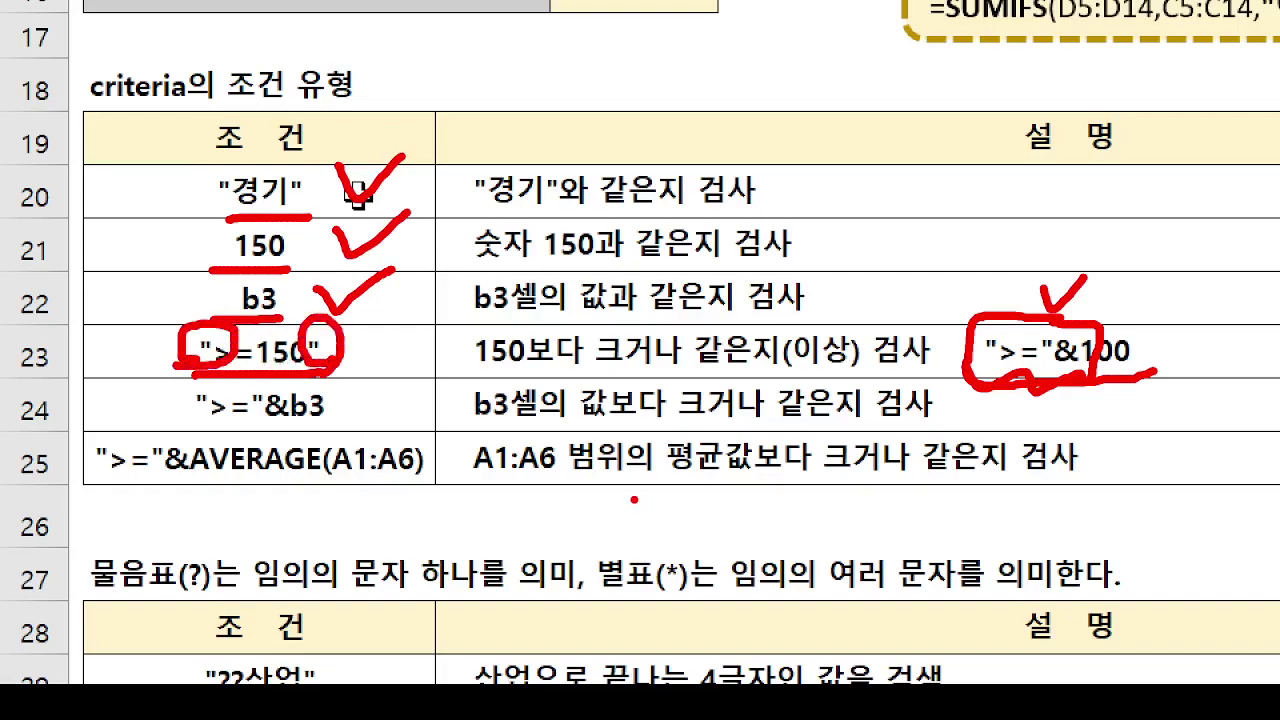
key("Escape")
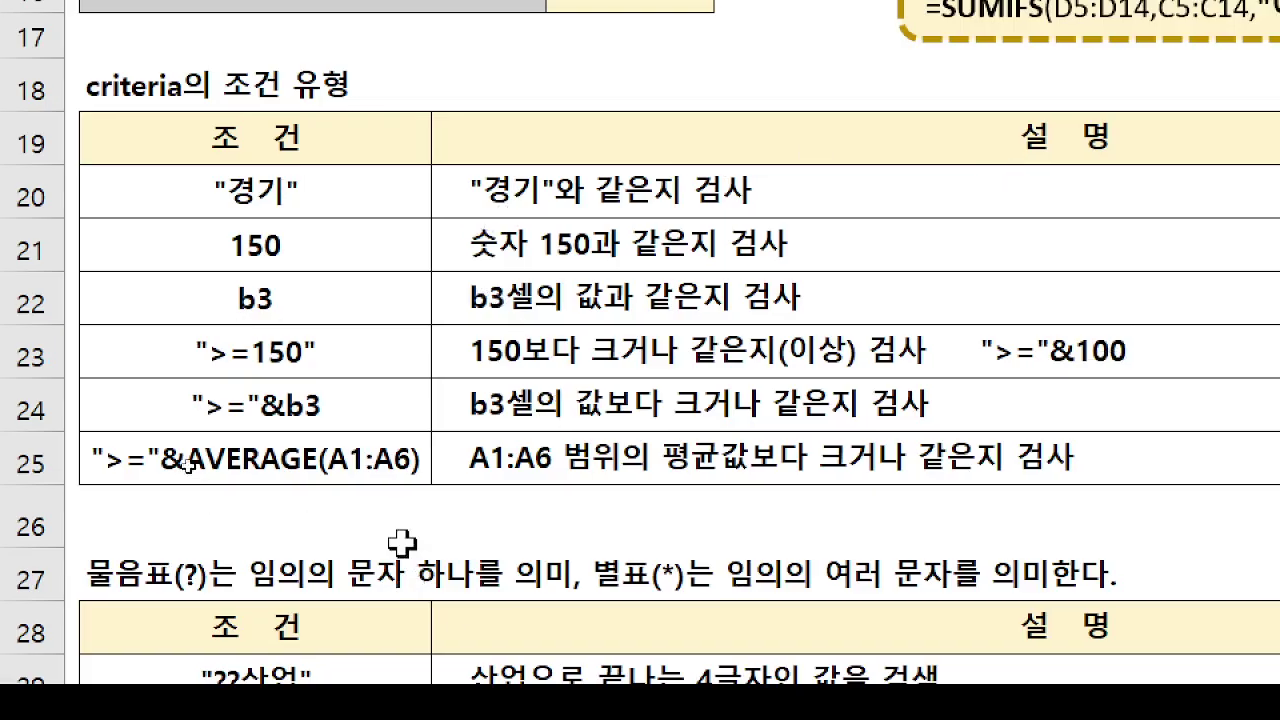
Compare the ">=150" and ">="&100 forms by underlining their operators and numbers, draw an arrow to ">=150", and clear the marks.
mouse_move(208, 372)
left_mouse_down()
mouse_move(310, 372)
mouse_move(284, 322)
mouse_move(180, 374)
mouse_move(318, 366)
mouse_move(326, 332)
left_mouse_up()
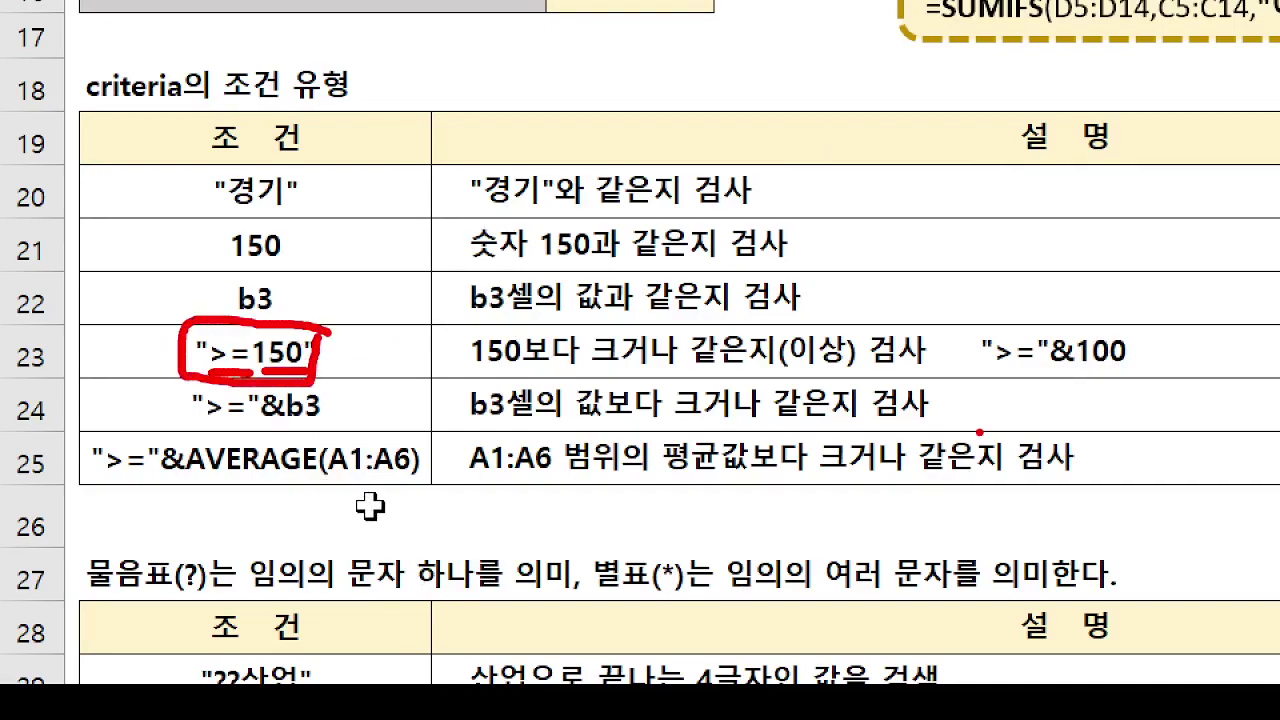
left_click_drag(982, 372, 1142, 370)
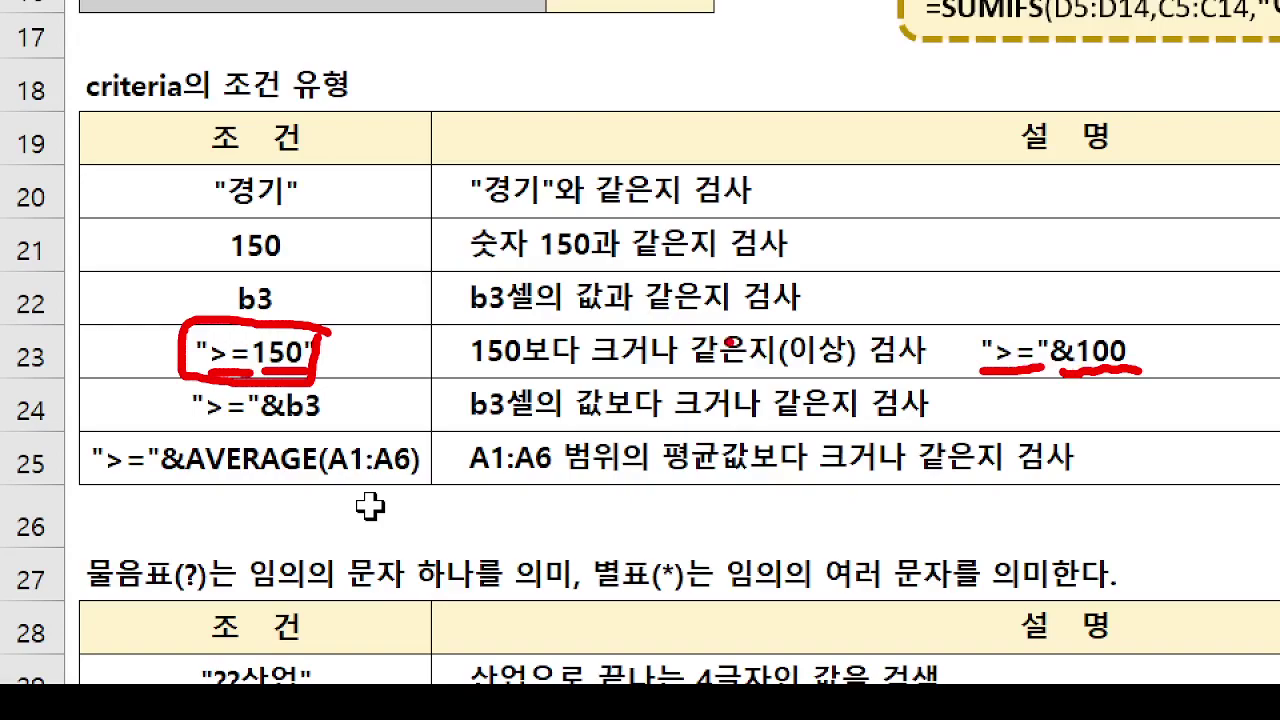
mouse_move(284, 234)
left_mouse_down()
mouse_move(294, 248)
mouse_move(328, 222)
left_mouse_up()
left_click(339, 229)
left_click_drag(1043, 296, 1094, 291)
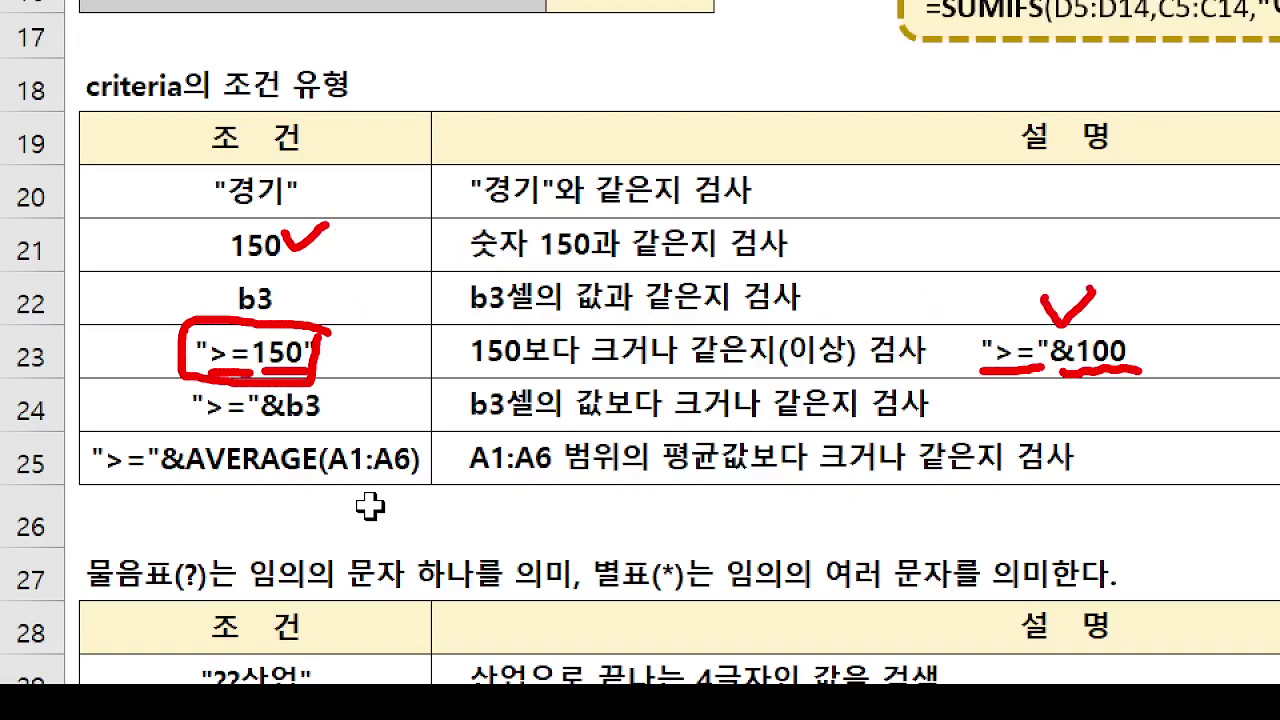
mouse_move(507, 318)
left_mouse_down()
mouse_move(410, 290)
mouse_move(405, 303)
mouse_move(316, 302)
mouse_move(300, 318)
mouse_move(366, 333)
left_mouse_up()
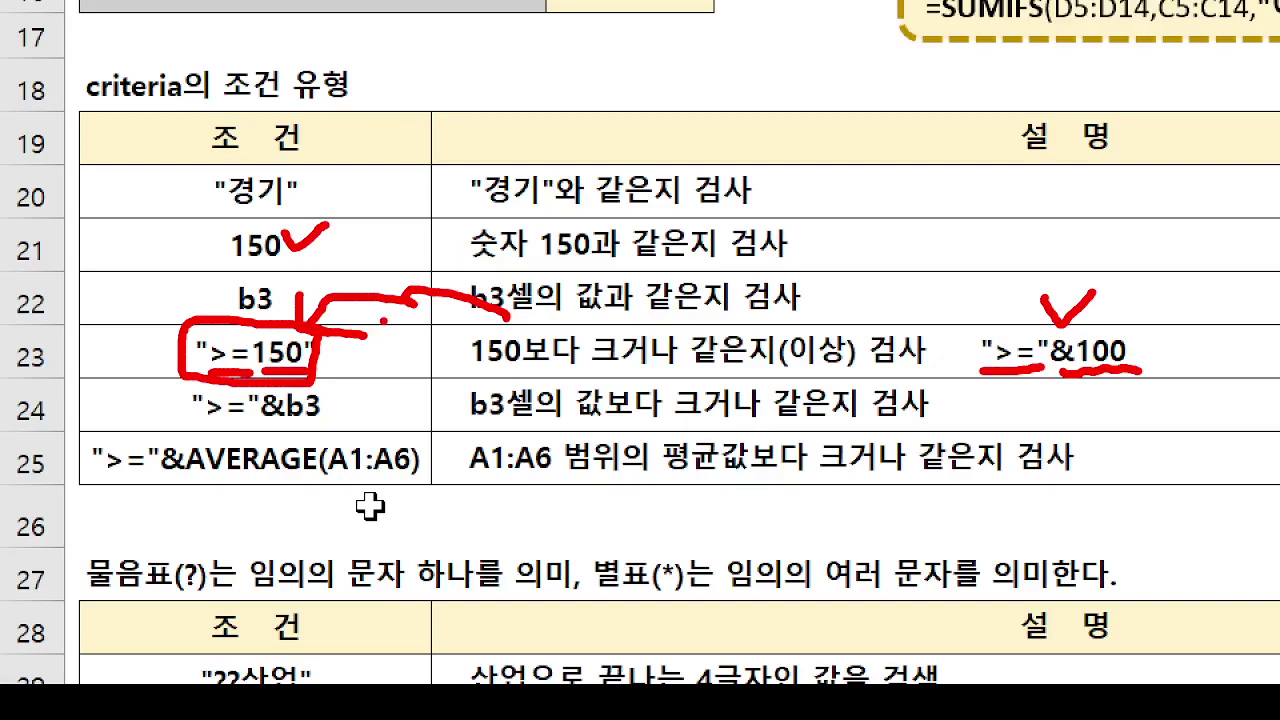
key("Escape")
Underline the ">="&b3 criterion in row 24 and draw a closing quotation mark after b3.
left_click_drag(197, 428, 362, 423)
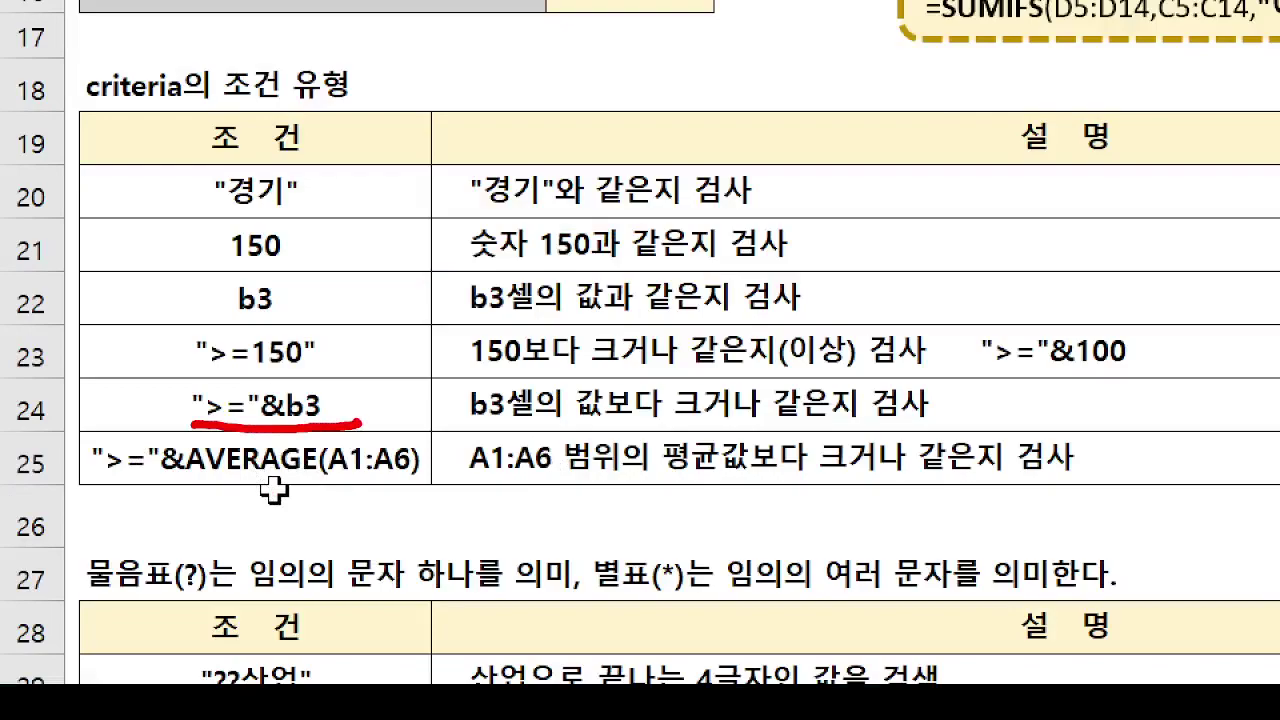
mouse_move(336, 386)
left_mouse_down()
mouse_move(331, 400)
mouse_move(349, 403)
left_mouse_up()
left_click(379, 410)
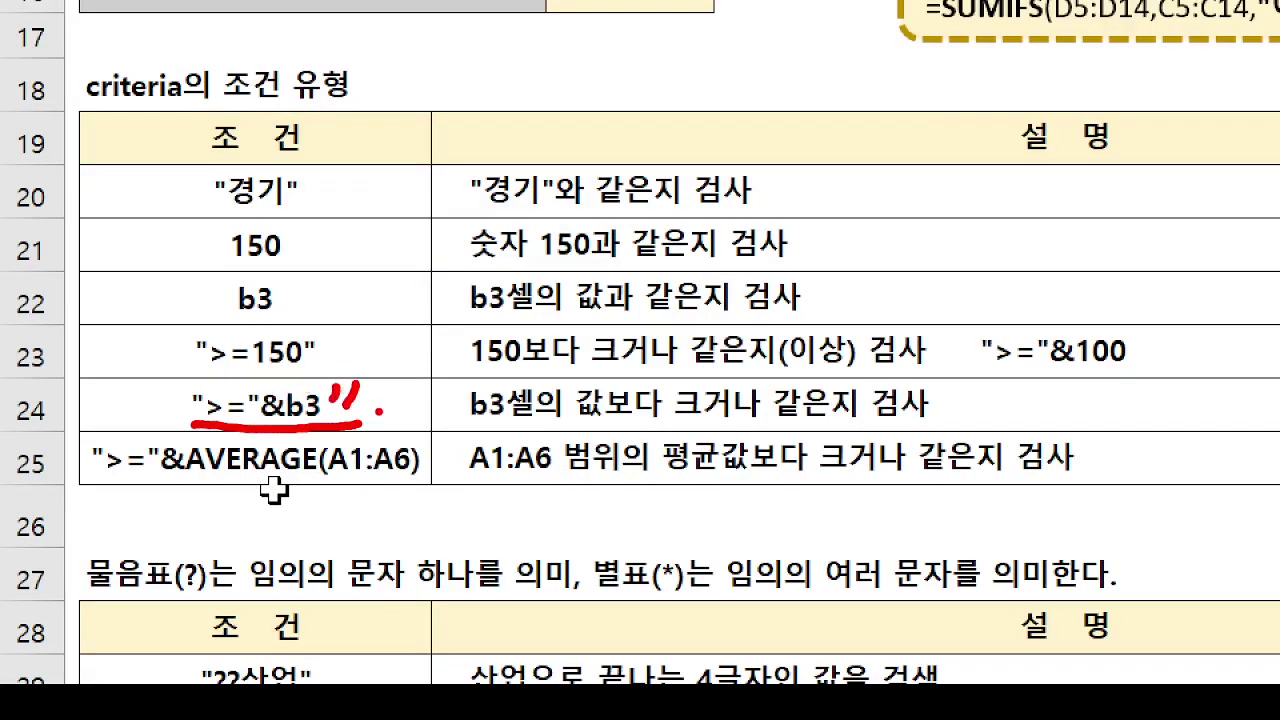
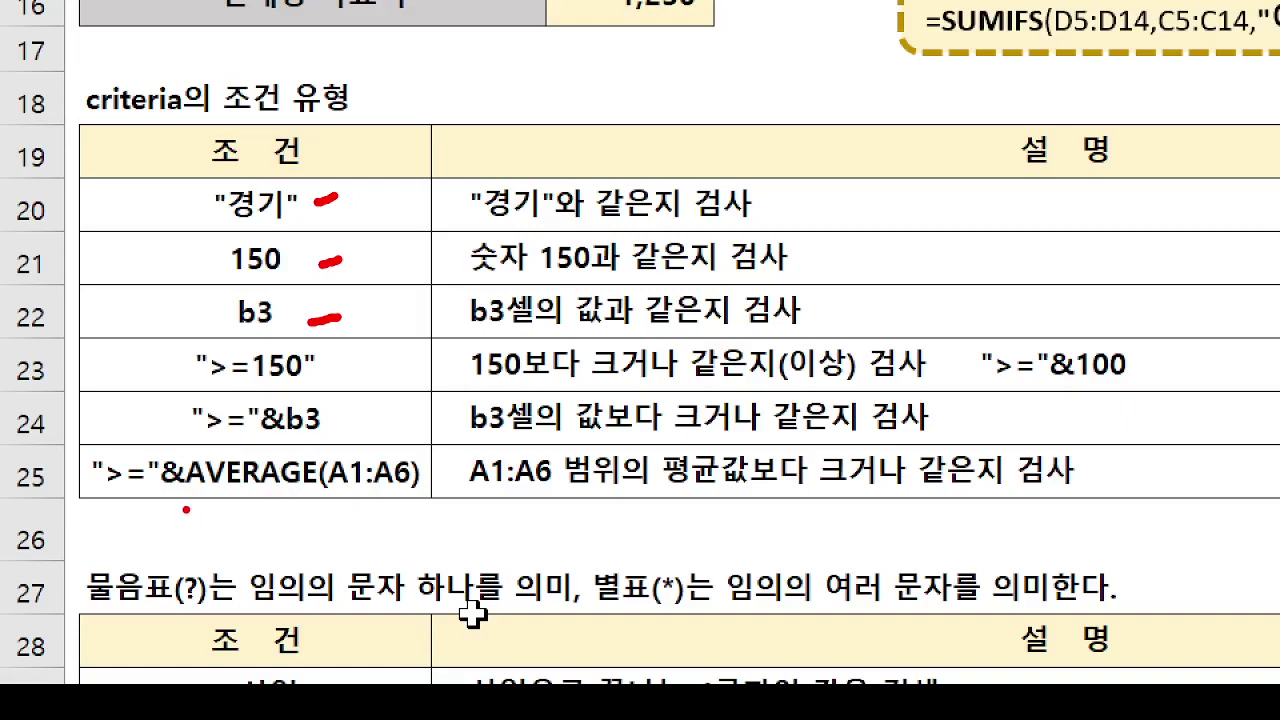
Underline AVERAGE(A1:A6) in the row 25 criterion, circle its quoted ">=" operator, and clear the marks.
left_click_drag(183, 495, 406, 510)
left_click(380, 503)
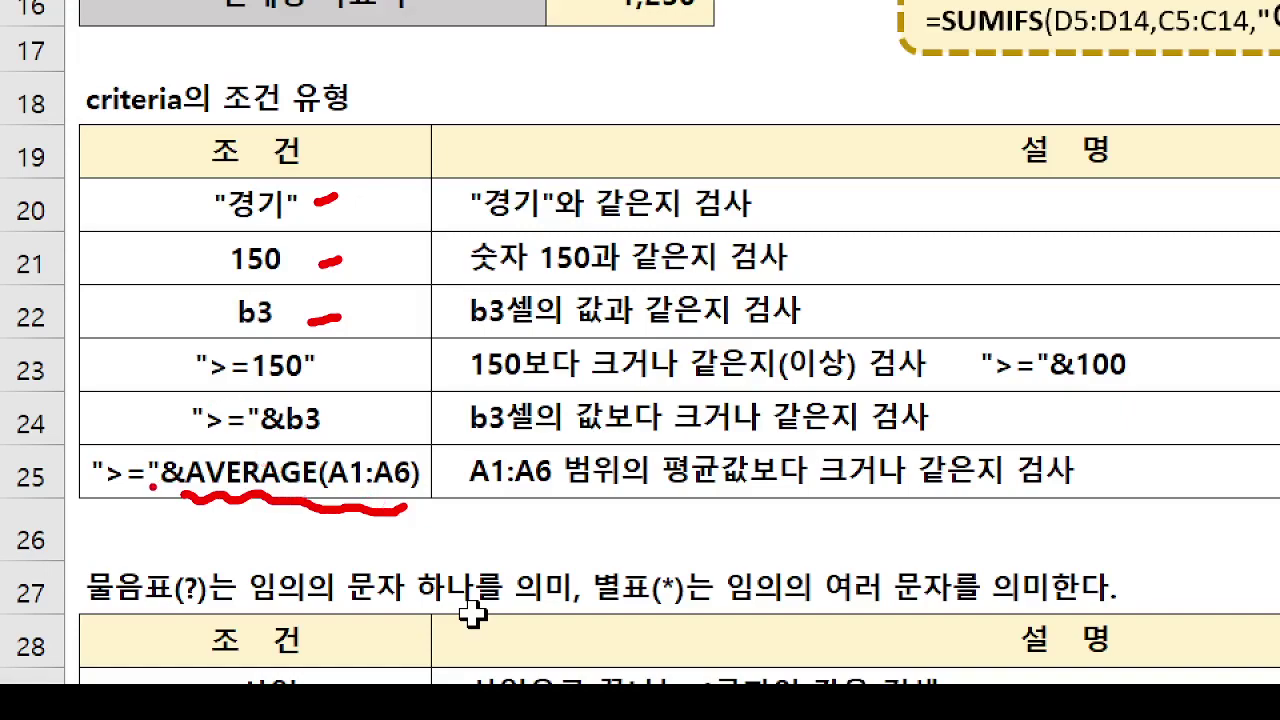
mouse_move(153, 487)
left_mouse_down()
mouse_move(114, 422)
mouse_move(150, 503)
left_mouse_up()
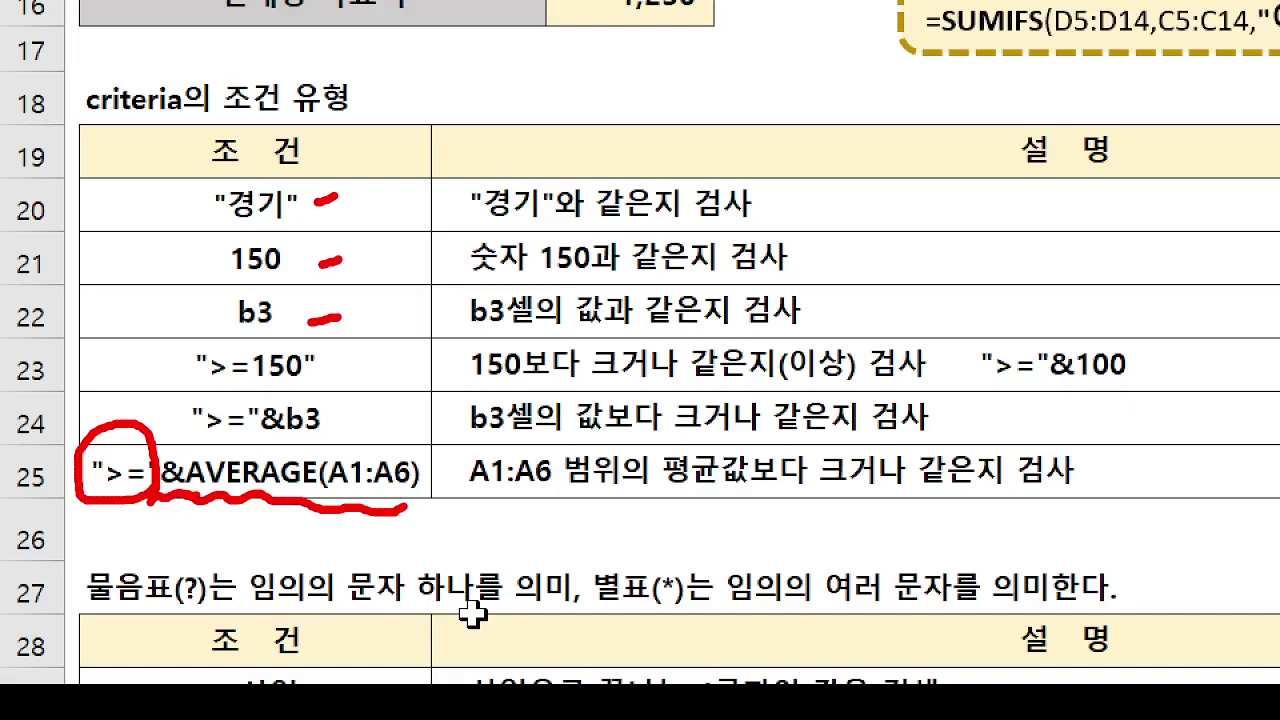
key("Escape")
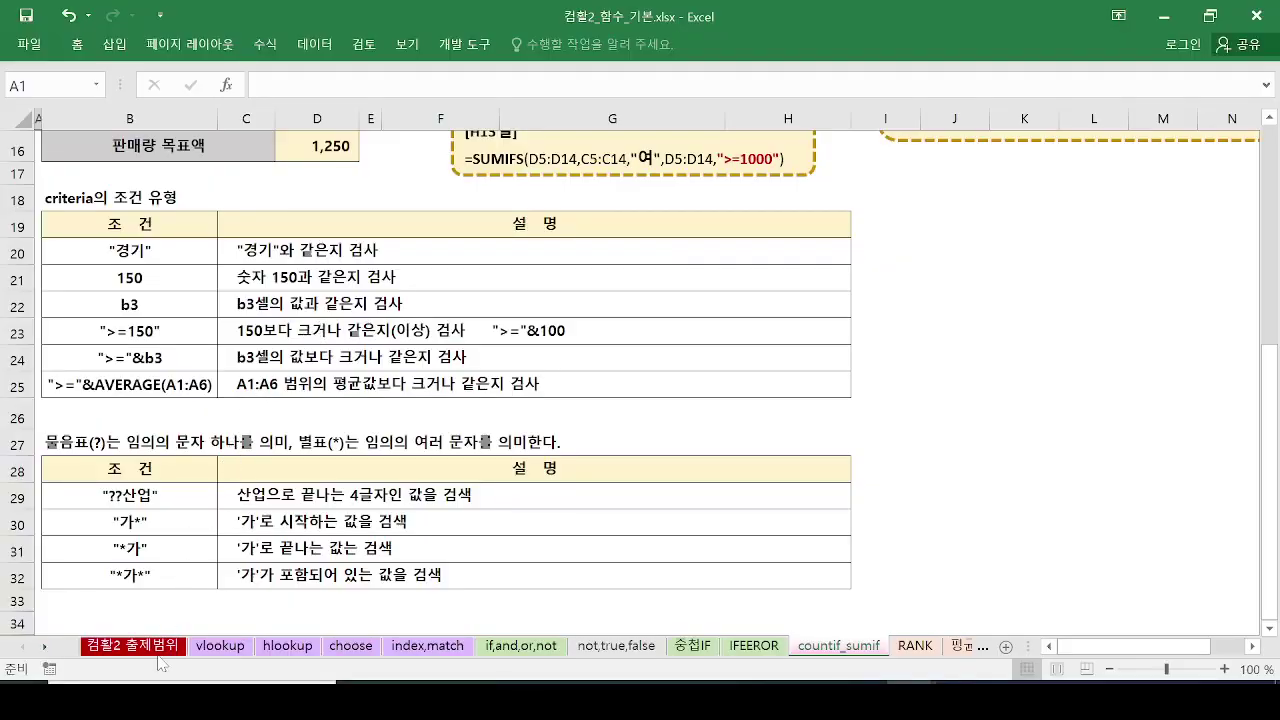
Bracket the wildcard criteria in rows 29 to 32, underline "??산업", mark the "가*" criterion, and clear the marks.
key("ctrl+2")
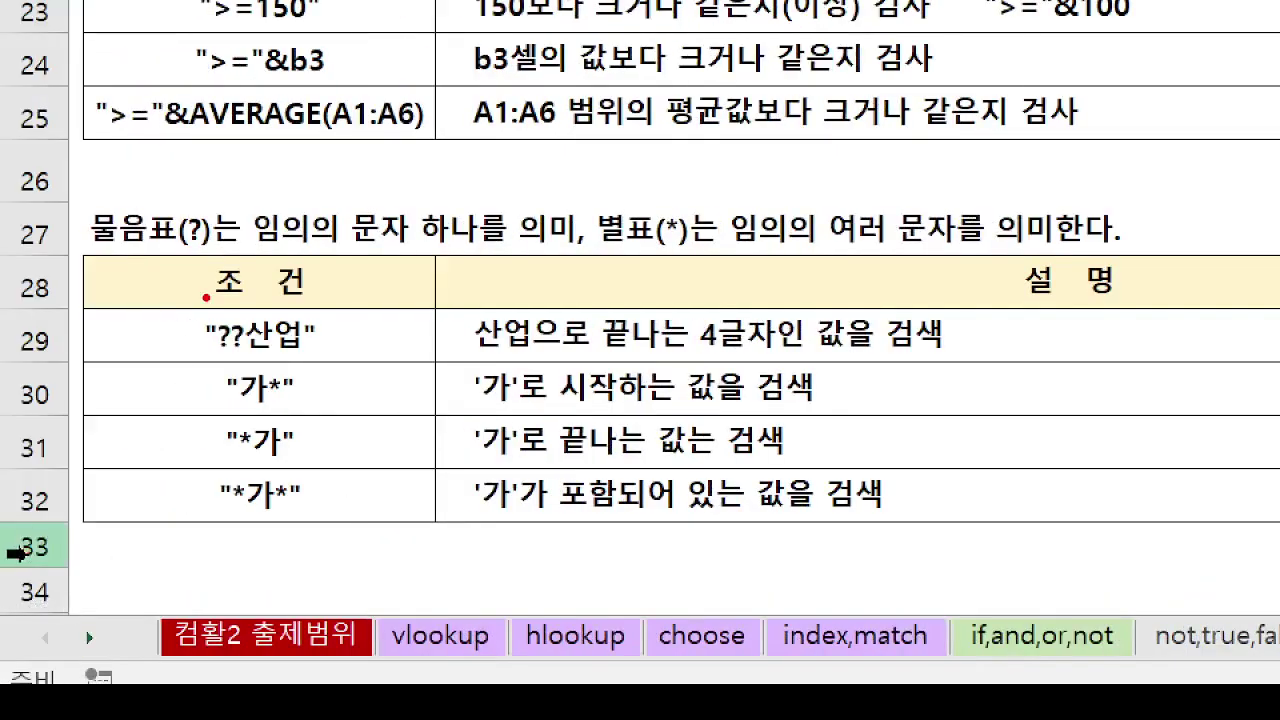
mouse_move(190, 322)
left_mouse_down()
mouse_move(129, 434)
mouse_move(137, 510)
left_mouse_up()
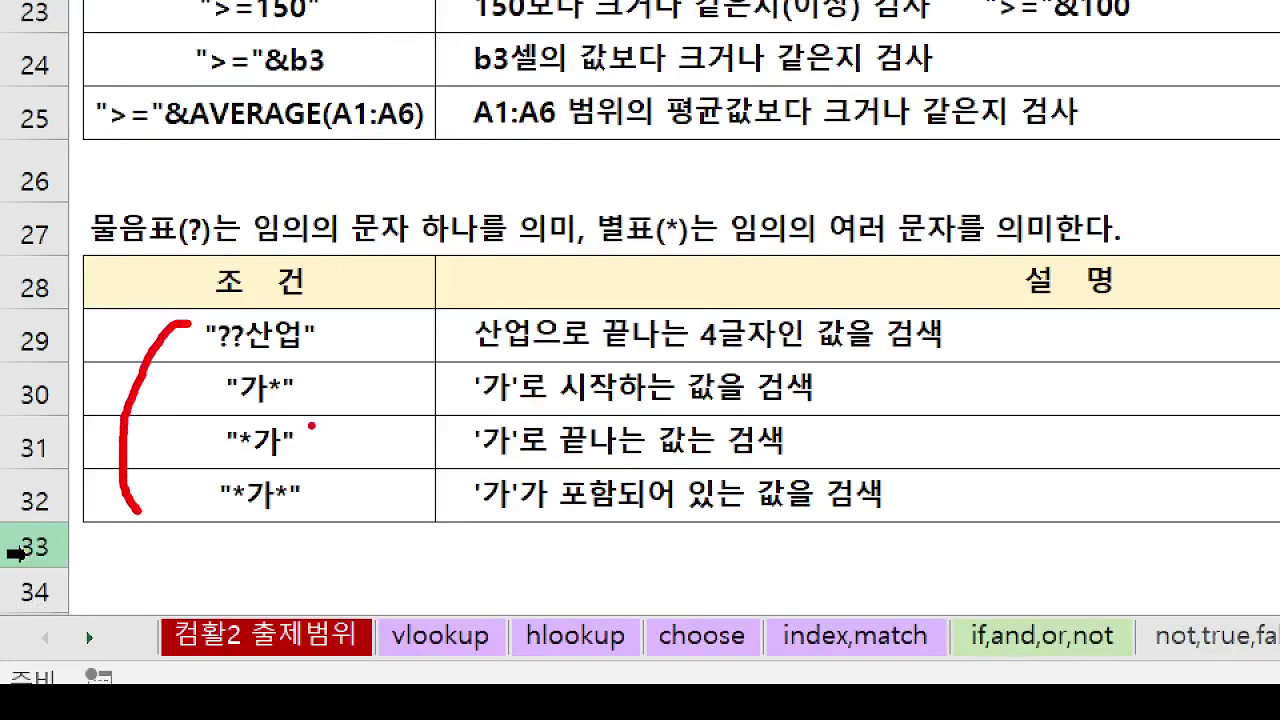
left_click_drag(352, 300, 363, 537)
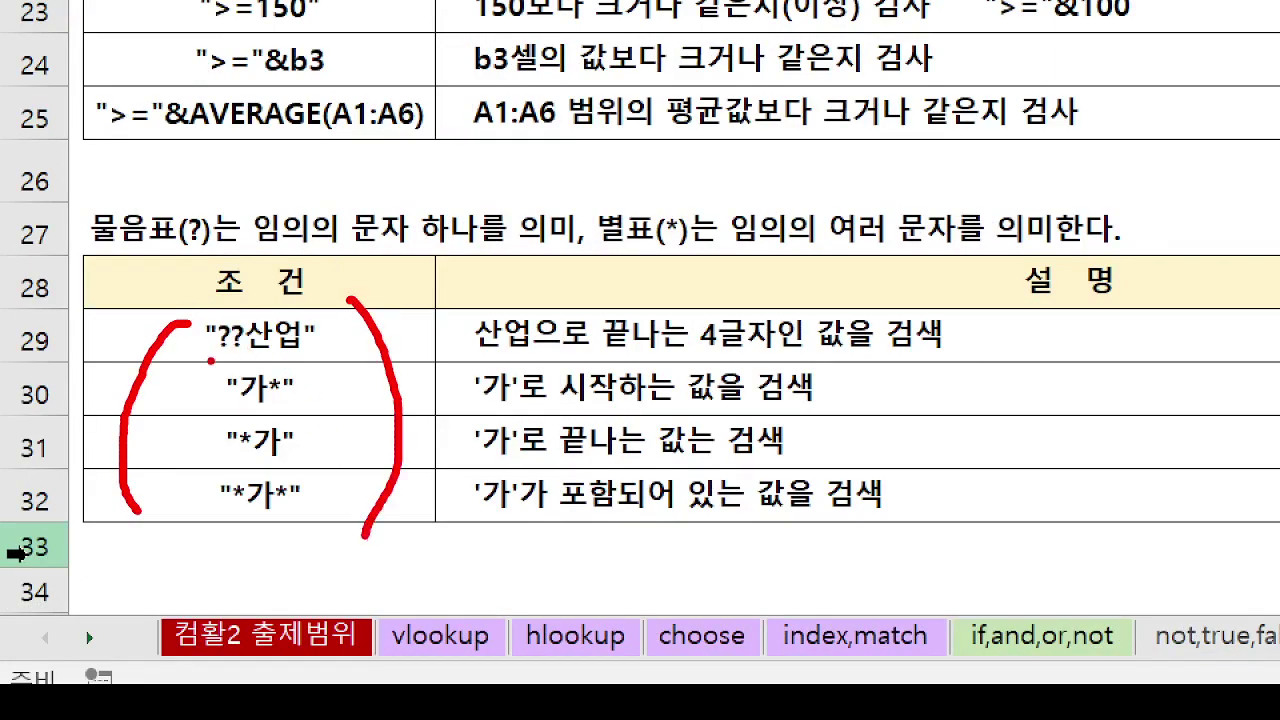
left_click_drag(201, 363, 340, 367)
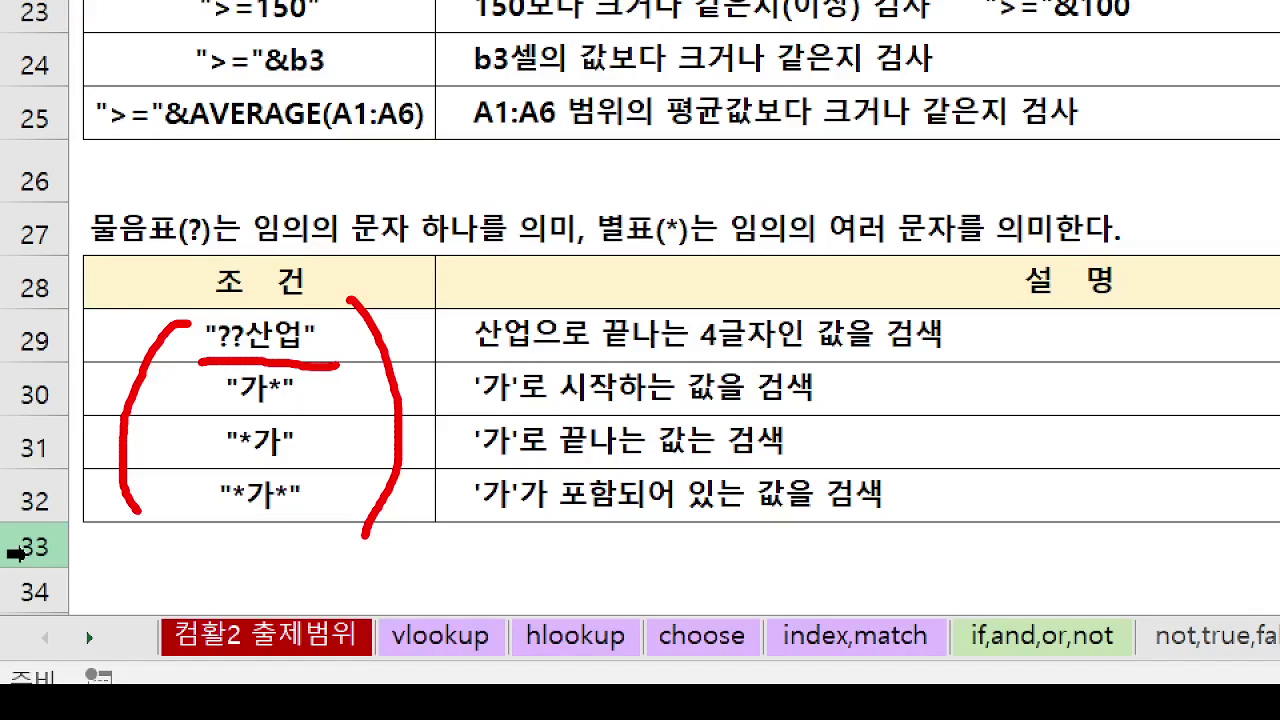
left_click_drag(268, 399, 283, 403)
key("Escape")
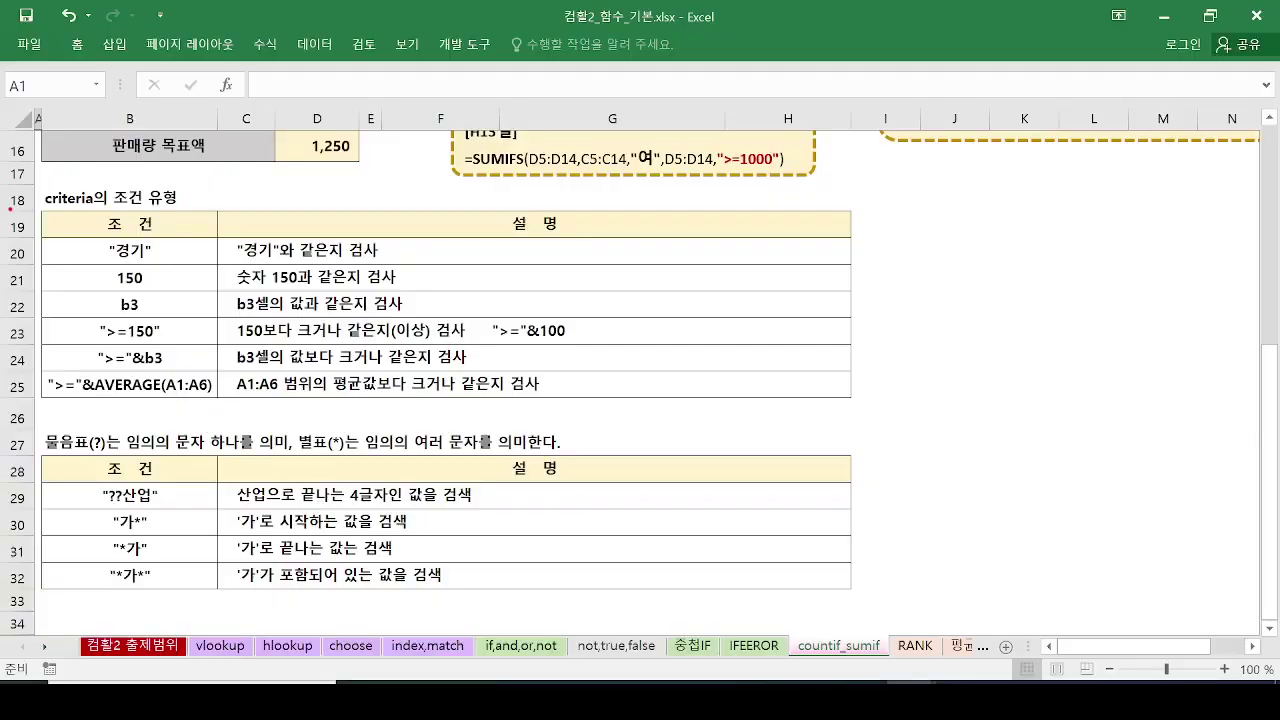
Mark the criteria type heading in row 18, clear the mark, and return to the 통계1 sheet of 계산작업.xlsx.
mouse_move(18, 205)
left_mouse_down()
mouse_move(38, 226)
mouse_move(116, 217)
left_mouse_up()
key("Escape")
left_click(912, 701)
left_click(745, 620)
mouse_move(912, 701)
left_click(940, 610)
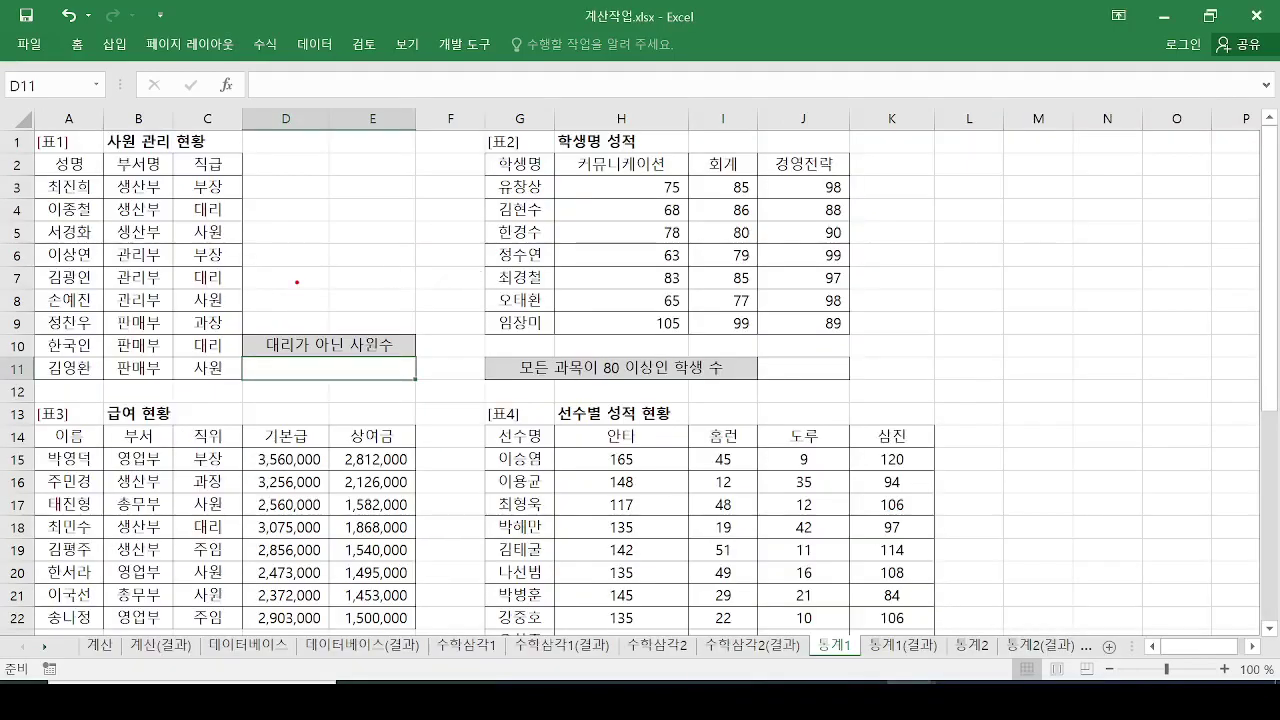
Handwrite the criterion "<>대리" with its quotation marks above the 대리가 아닌 사원수 heading and underline it.
mouse_move(304, 277)
left_mouse_down()
mouse_move(303, 306)
mouse_move(388, 275)
mouse_move(397, 298)
mouse_move(436, 286)
mouse_move(472, 300)
left_mouse_up()
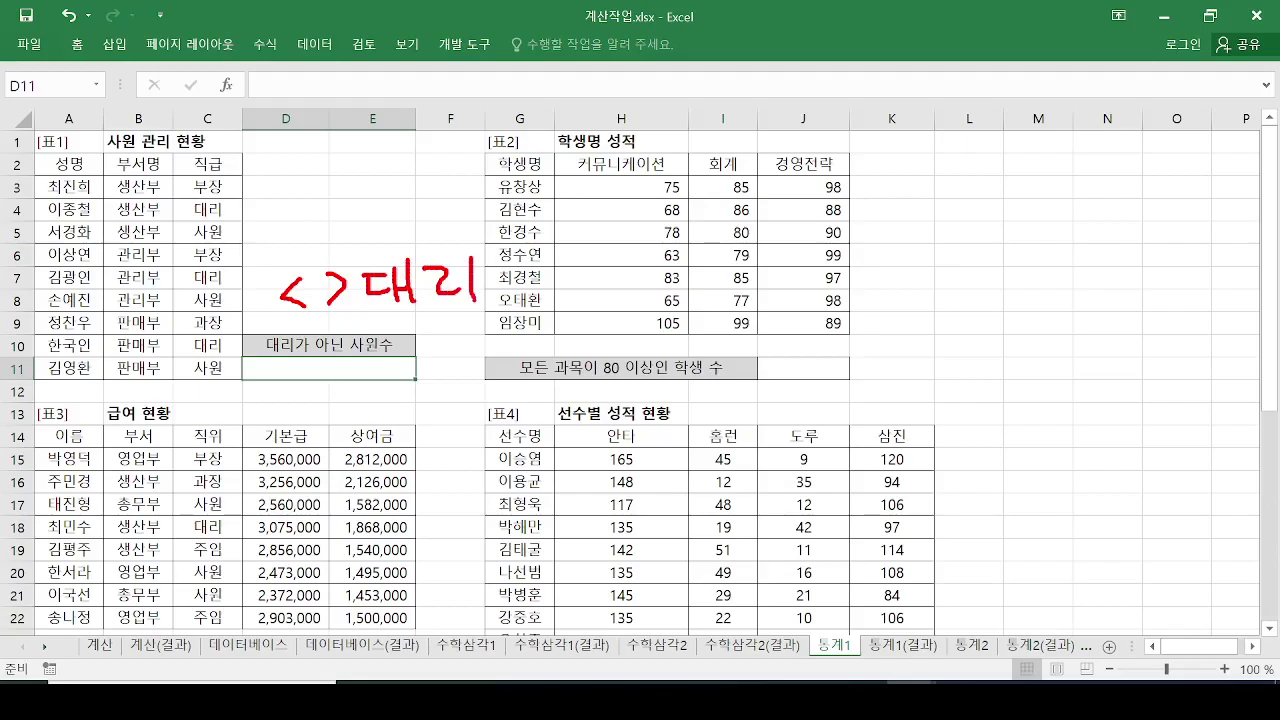
mouse_move(262, 250)
left_mouse_down()
mouse_move(266, 272)
mouse_move(282, 264)
left_mouse_up()
mouse_move(518, 222)
left_mouse_down()
mouse_move(508, 250)
mouse_move(526, 254)
left_mouse_up()
left_click_drag(276, 318, 528, 314)
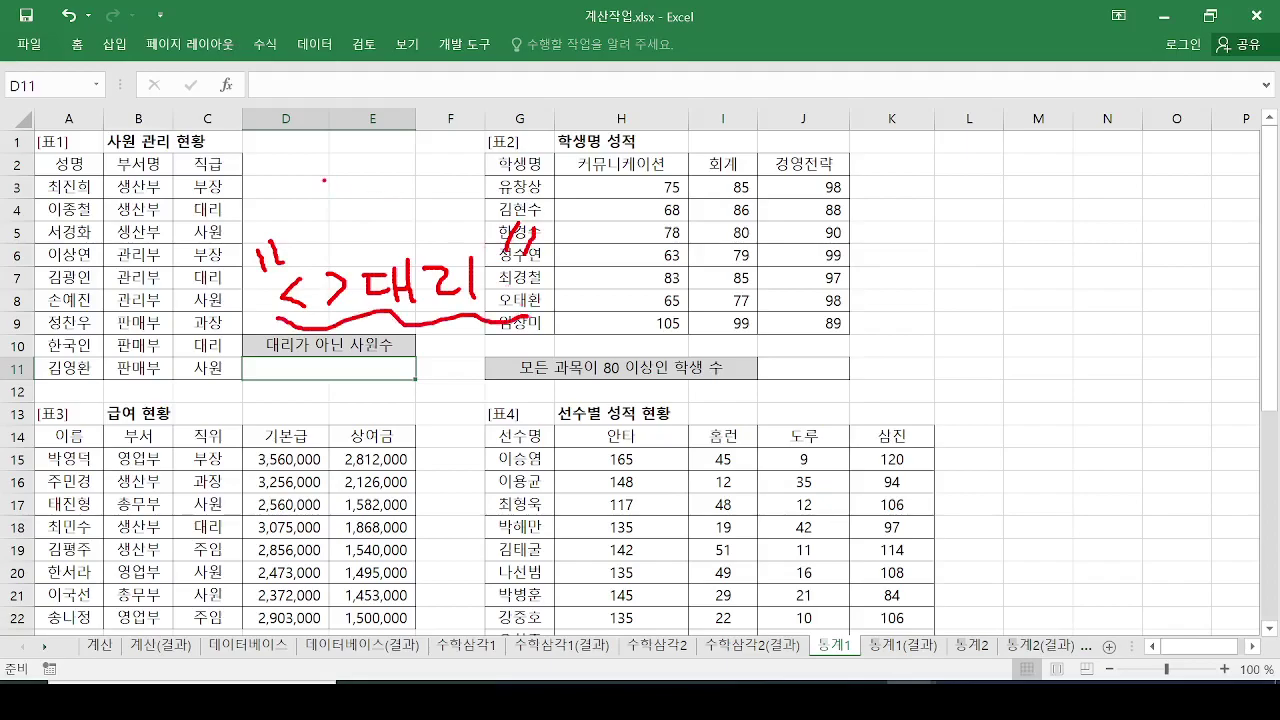
Handwrite the alternative criterion "<>"&"대리", underline it, draw an arrow down to "<>대리", and clear the marks.
mouse_move(289, 160)
left_mouse_down()
mouse_move(302, 189)
mouse_move(330, 158)
mouse_move(327, 190)
left_mouse_up()
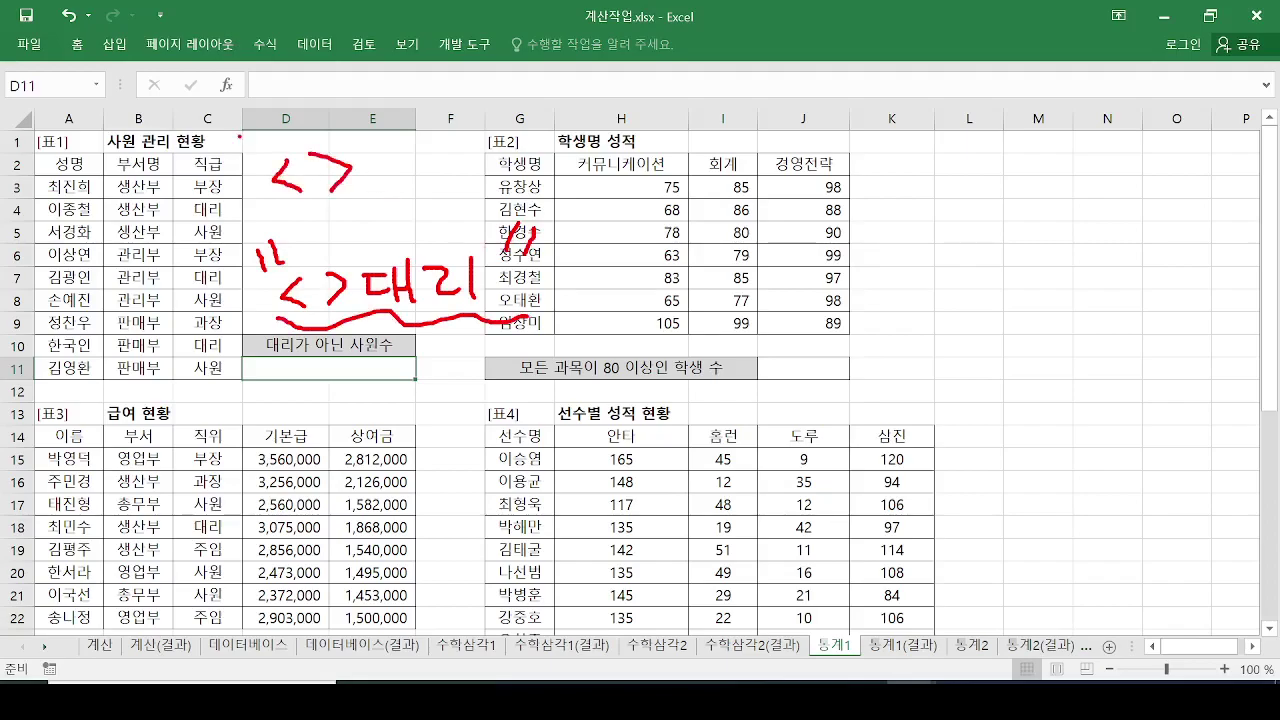
mouse_move(238, 134)
left_mouse_down()
mouse_move(246, 164)
mouse_move(264, 166)
left_mouse_up()
mouse_move(364, 118)
left_mouse_down()
mouse_move(360, 138)
mouse_move(410, 140)
mouse_move(448, 186)
left_mouse_up()
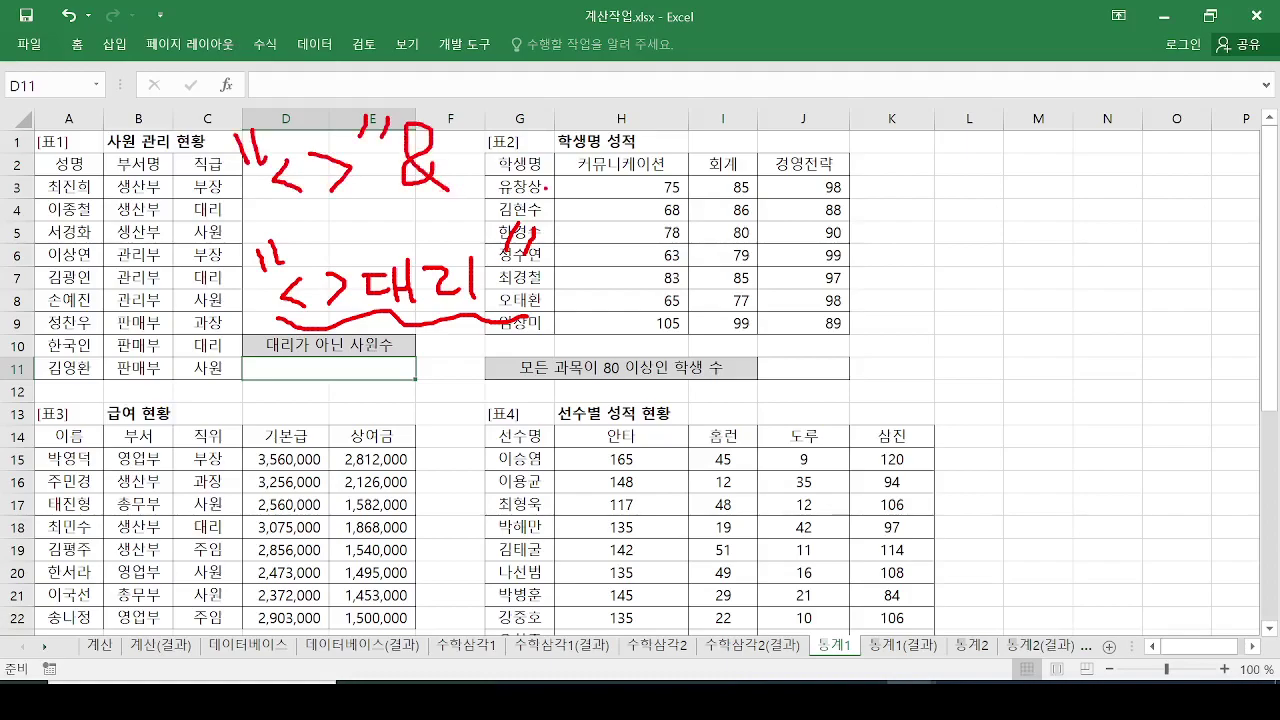
mouse_move(476, 131)
left_mouse_down()
mouse_move(470, 156)
mouse_move(538, 178)
mouse_move(566, 162)
mouse_move(570, 192)
left_mouse_up()
left_click_drag(572, 150, 620, 188)
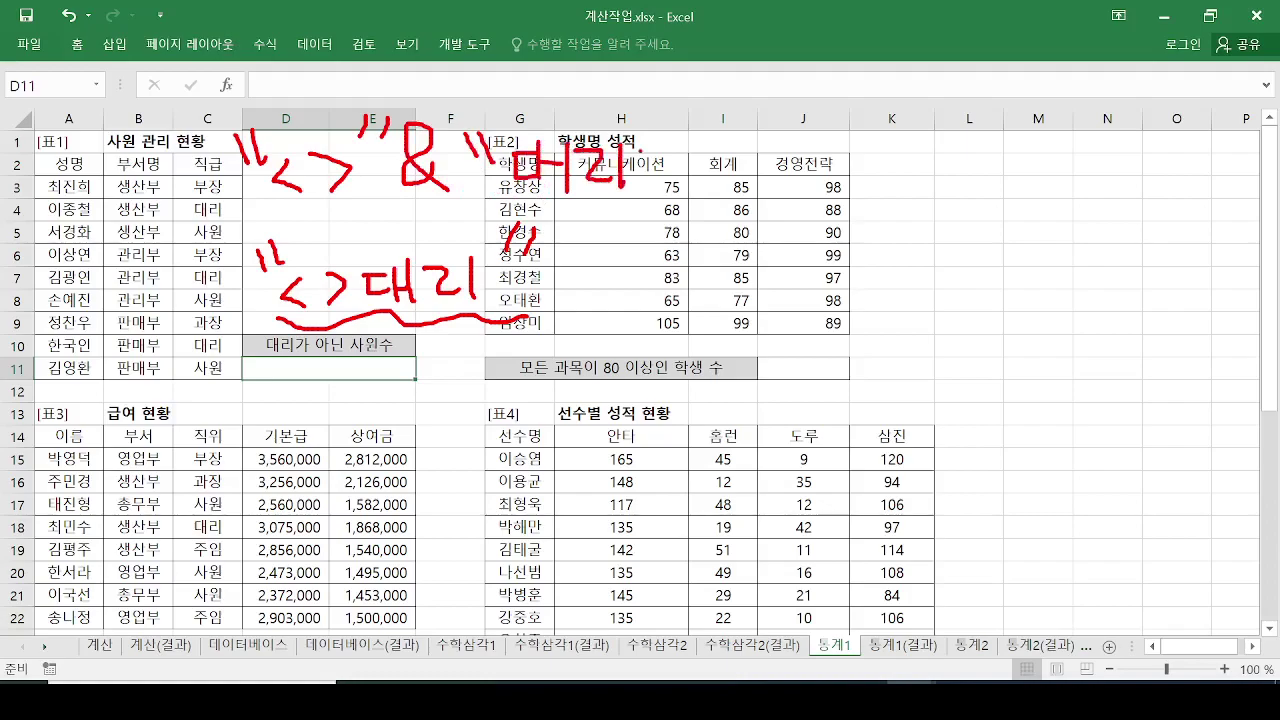
mouse_move(656, 122)
left_mouse_down()
mouse_move(645, 142)
mouse_move(678, 150)
left_mouse_up()
mouse_move(472, 132)
left_mouse_down()
mouse_move(470, 182)
mouse_move(486, 158)
left_mouse_up()
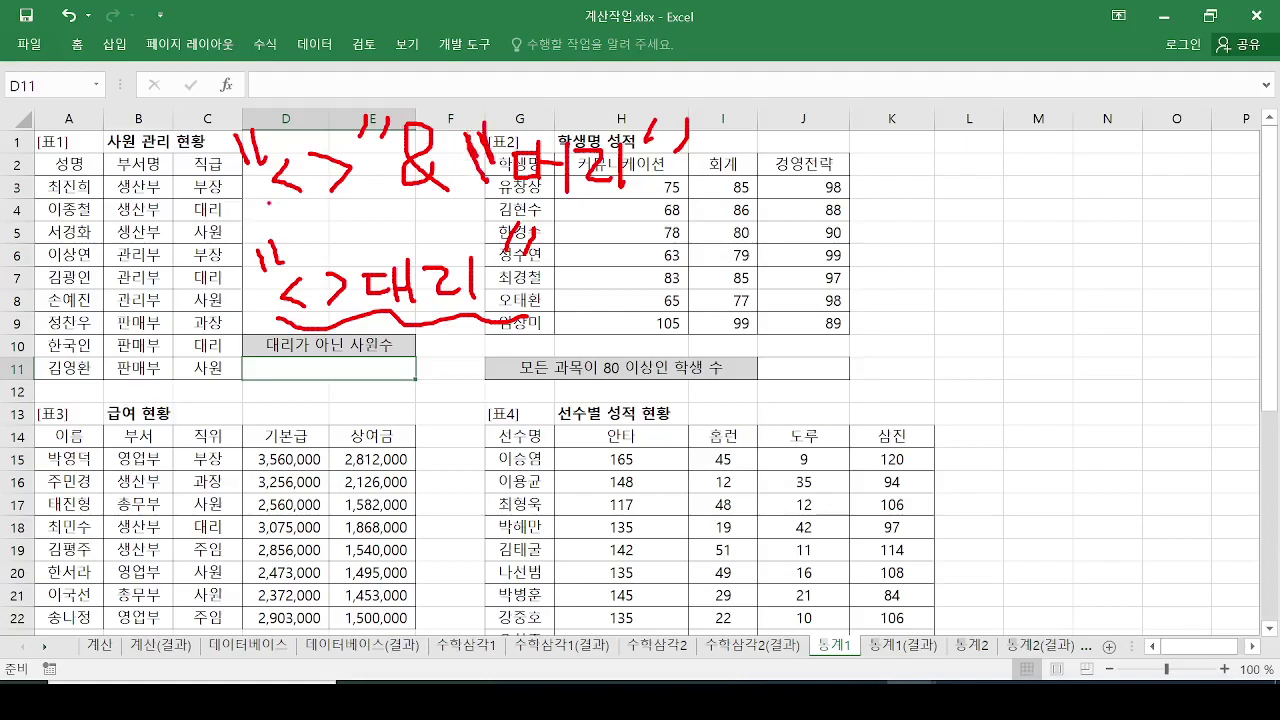
left_click_drag(266, 206, 608, 190)
mouse_move(428, 191)
left_mouse_down()
mouse_move(416, 236)
mouse_move(452, 222)
left_mouse_up()
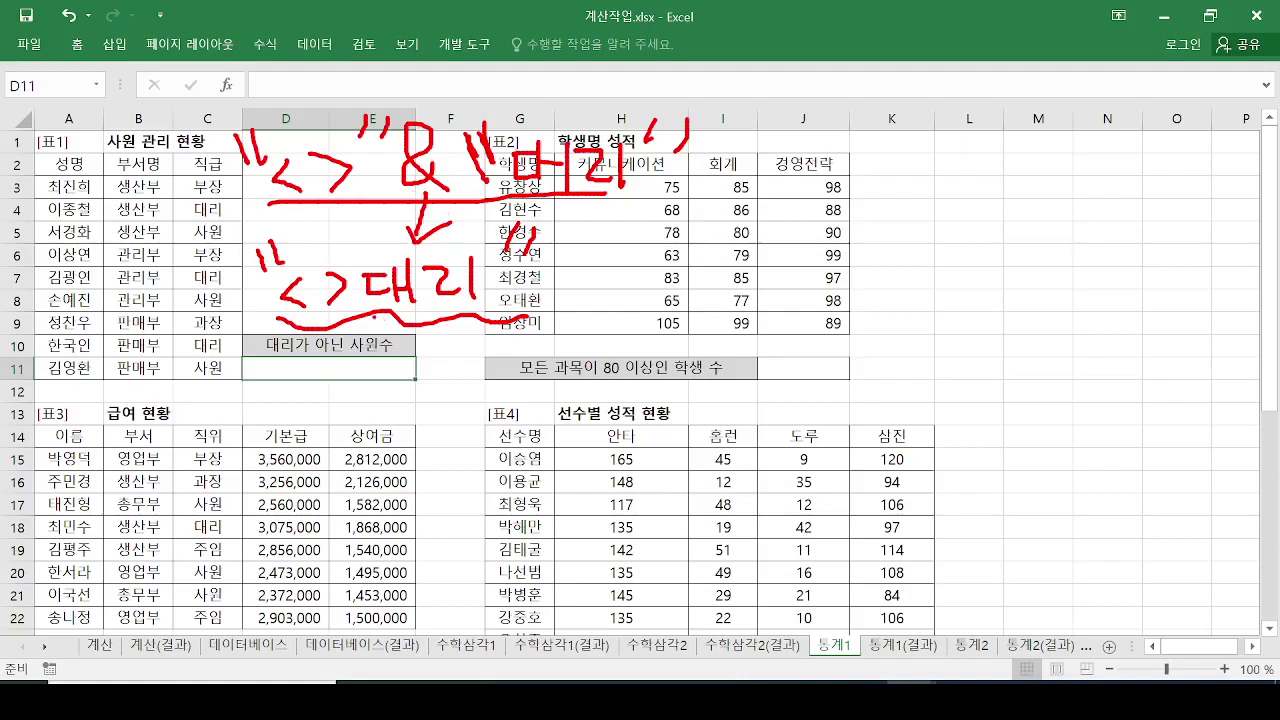
key("Escape")
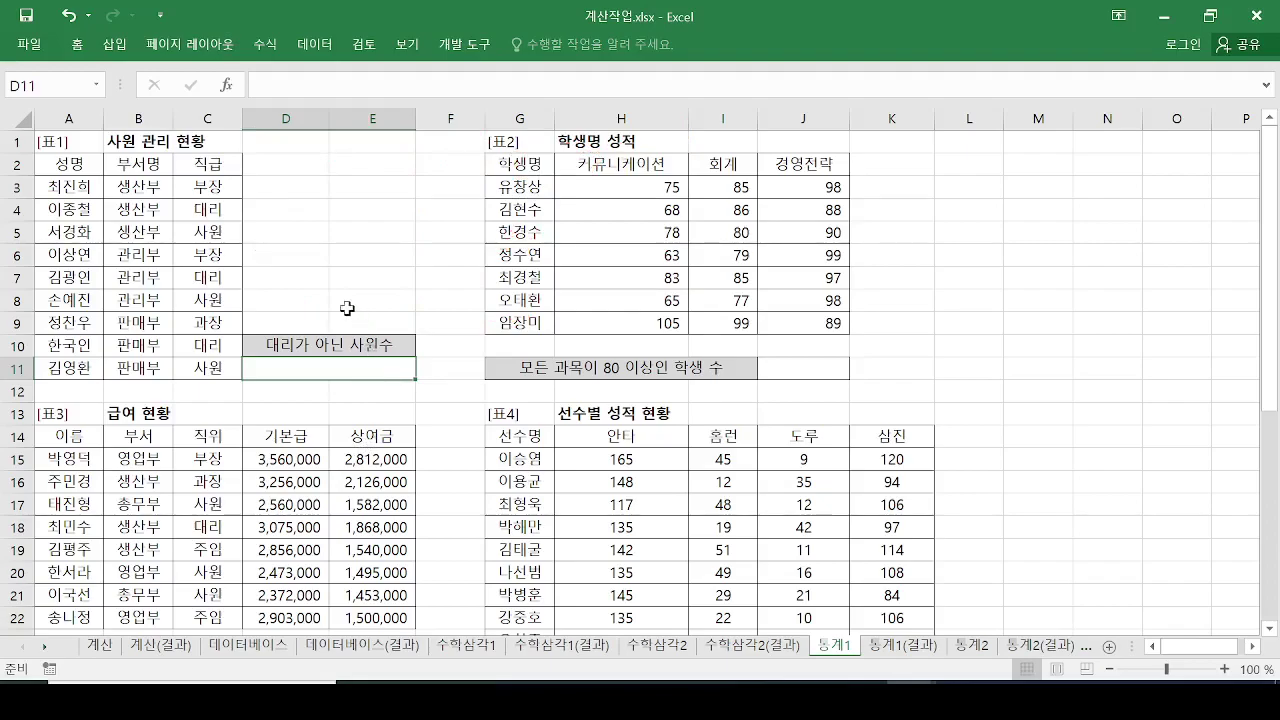
Begin a COUNTIF formula in cell D11, up to its opening parenthesis.
left_click(370, 86)
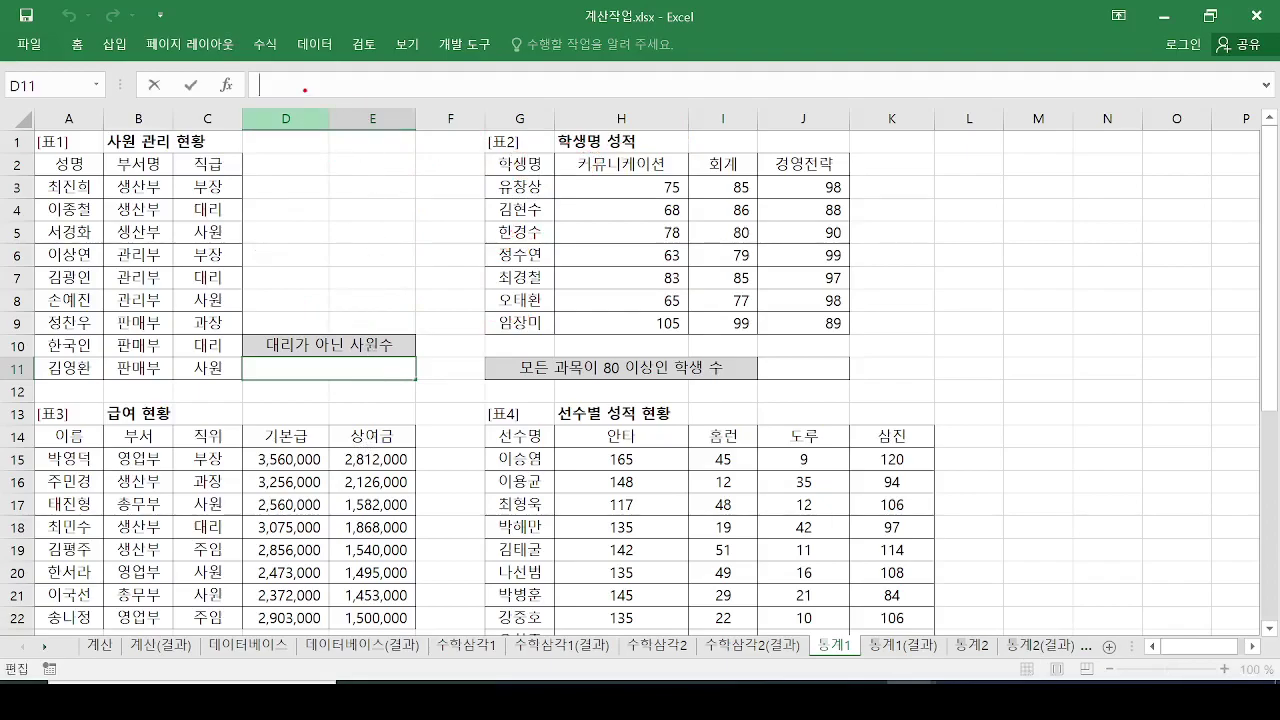
left_click(350, 86)
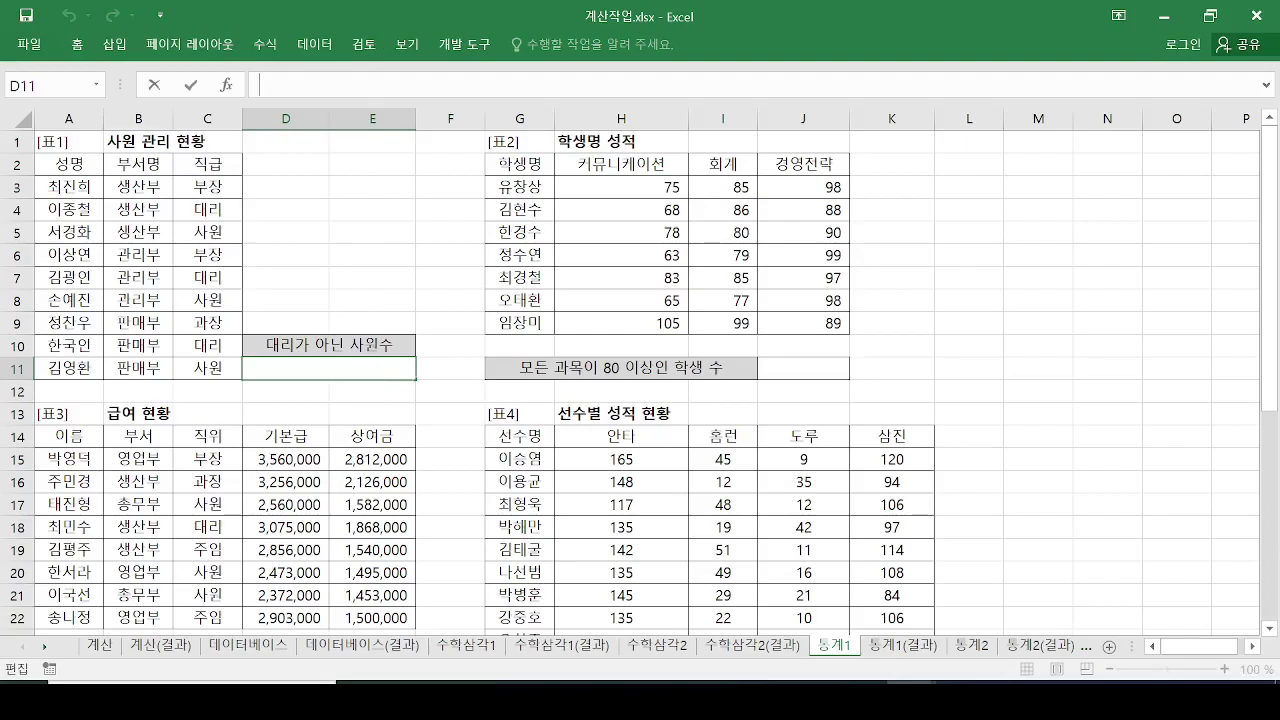
type("=채ㅕ")
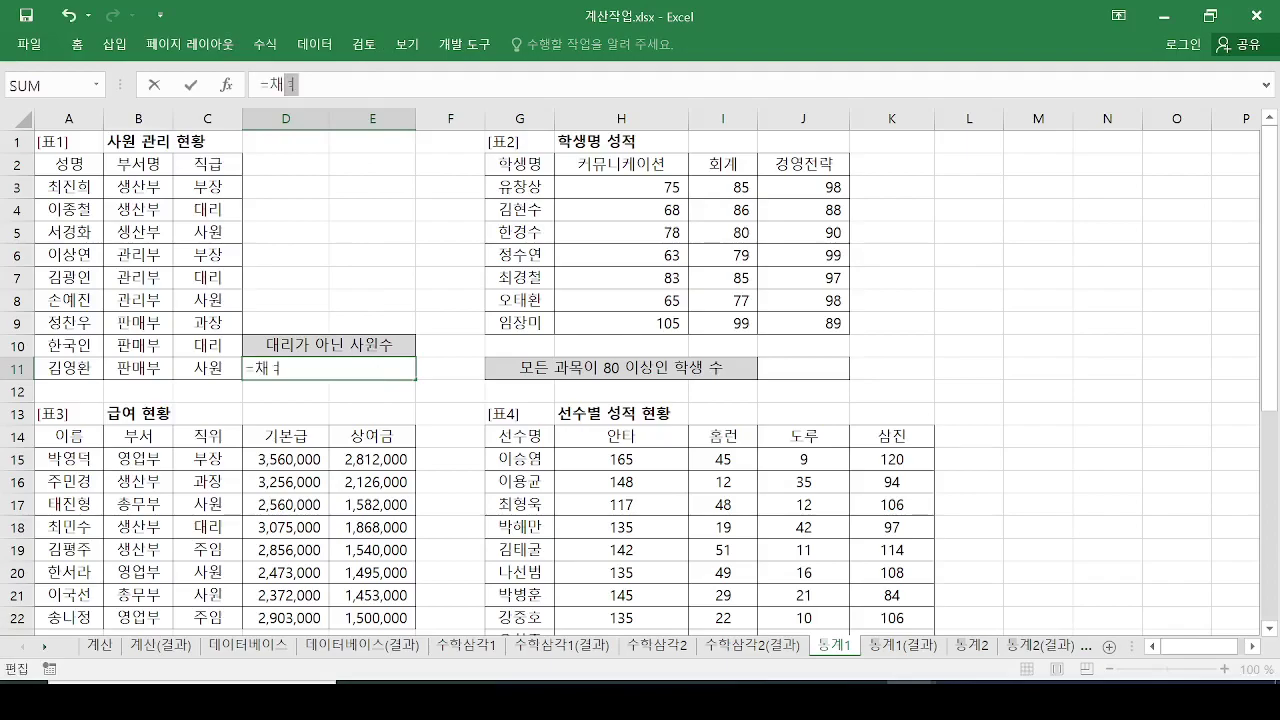
key("BackSpace")
key("BackSpace")
key("BackSpace")
type("=count(")
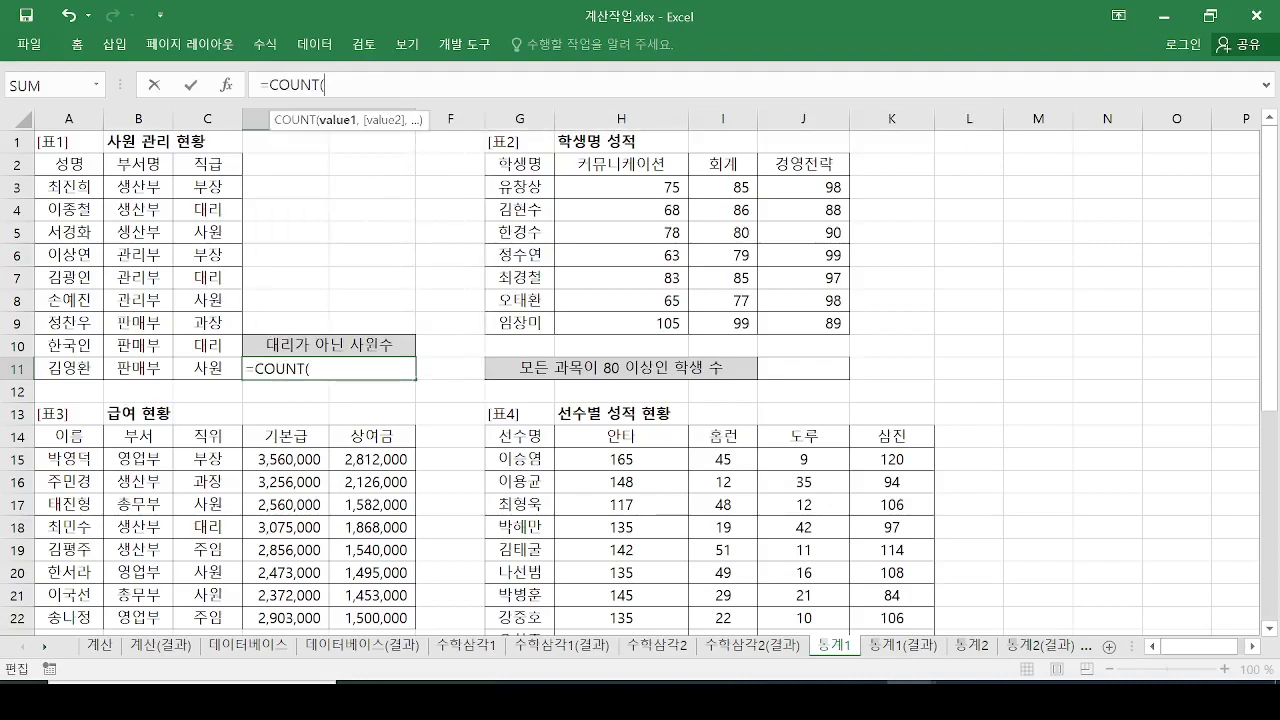
key("BackSpace")
type("if")
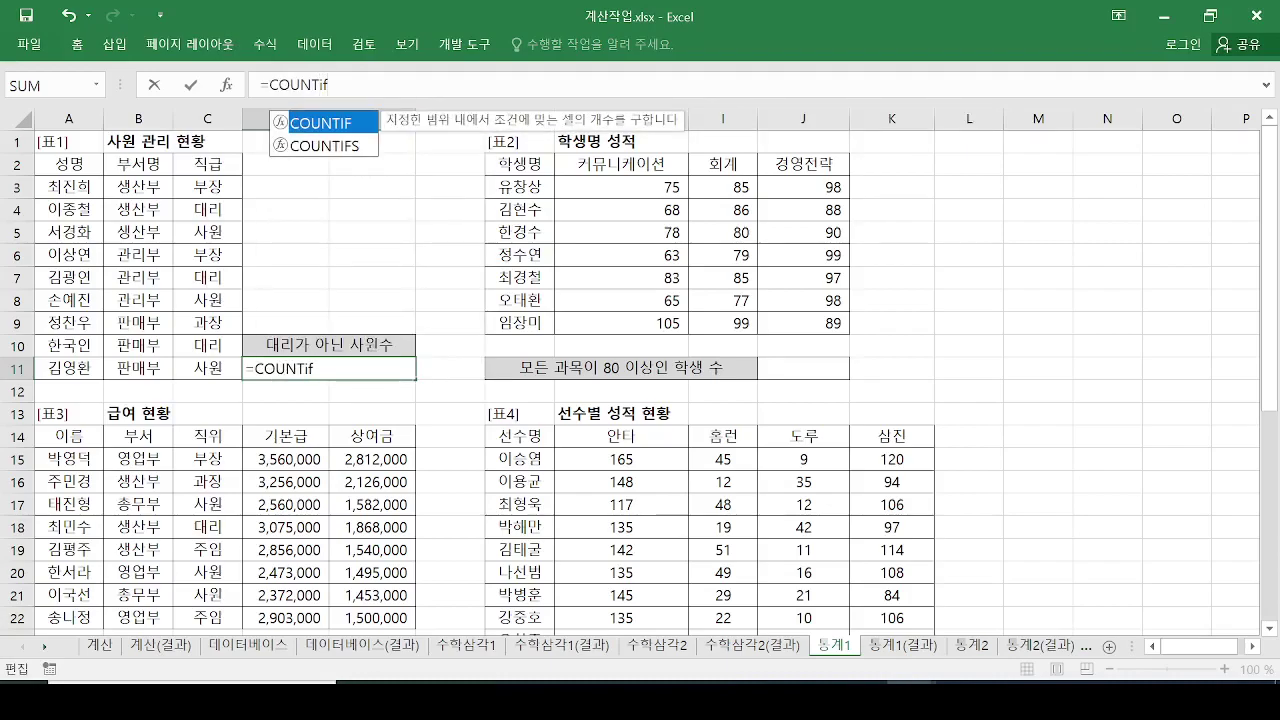
key("Tab")
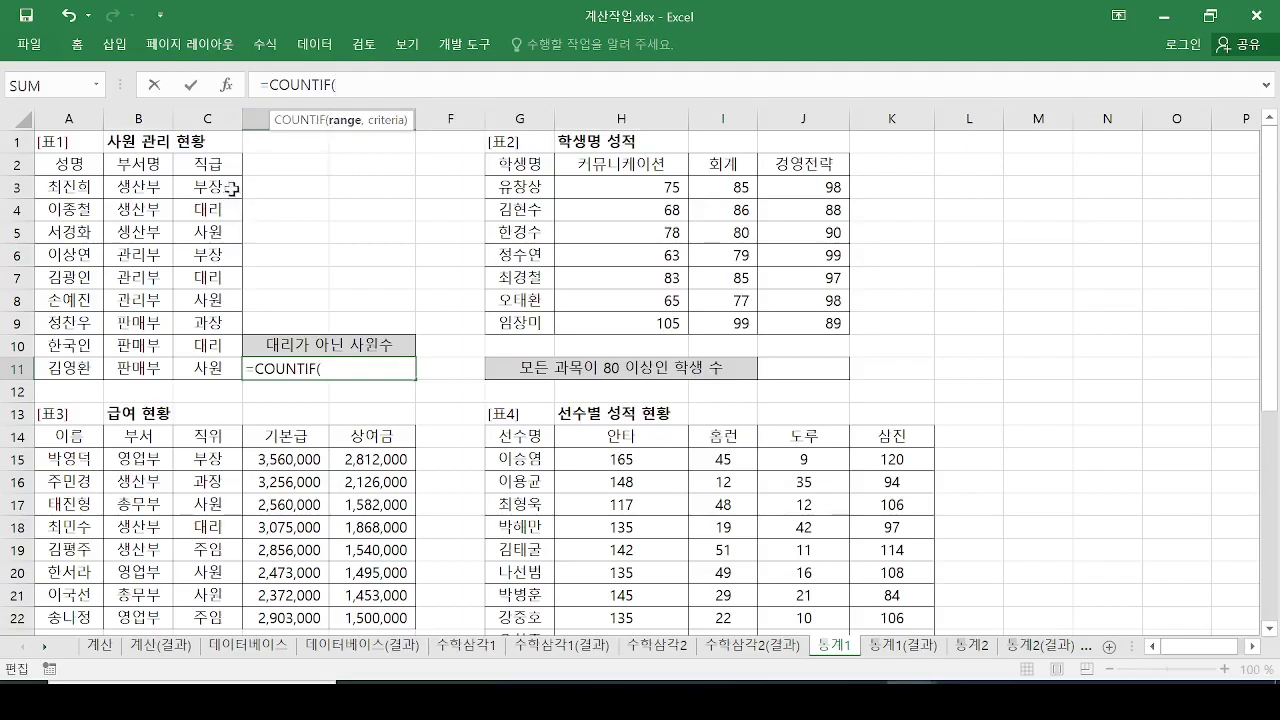
Complete the D11 COUNTIF with range C3:C11 and criterion "<>대리", and enter the formula.
left_click_drag(228, 187, 214, 366)
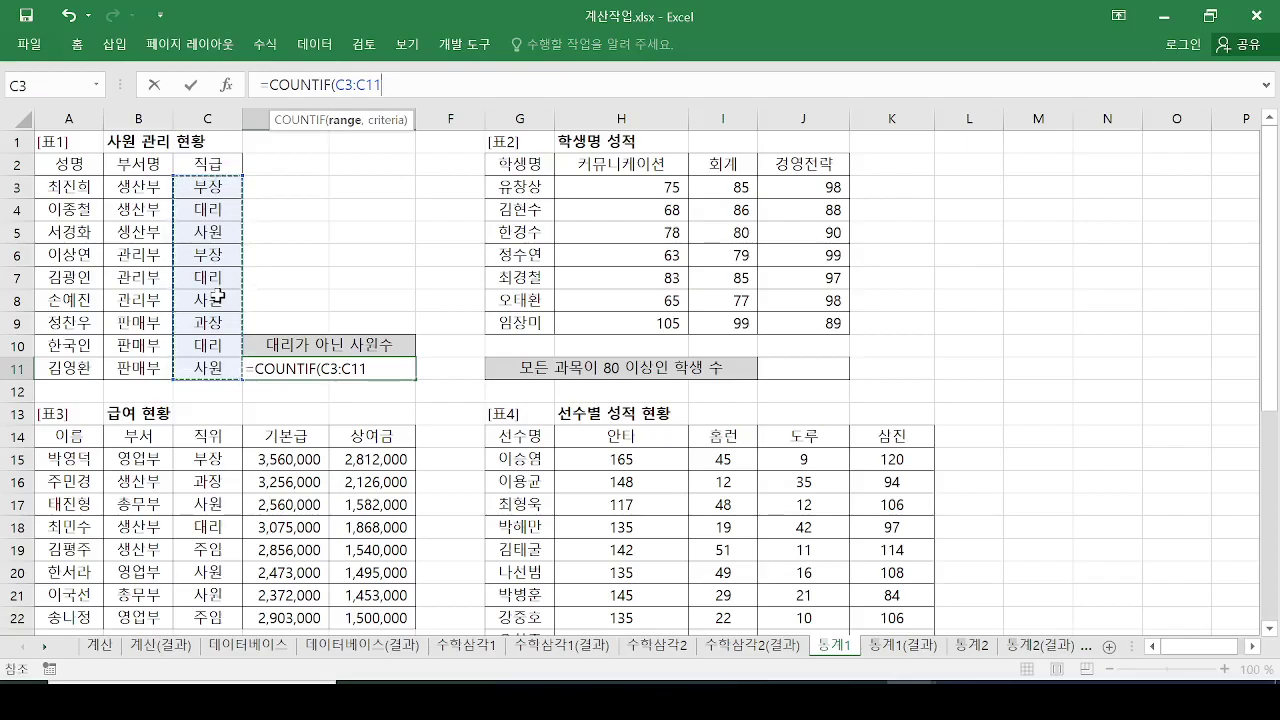
type(",")
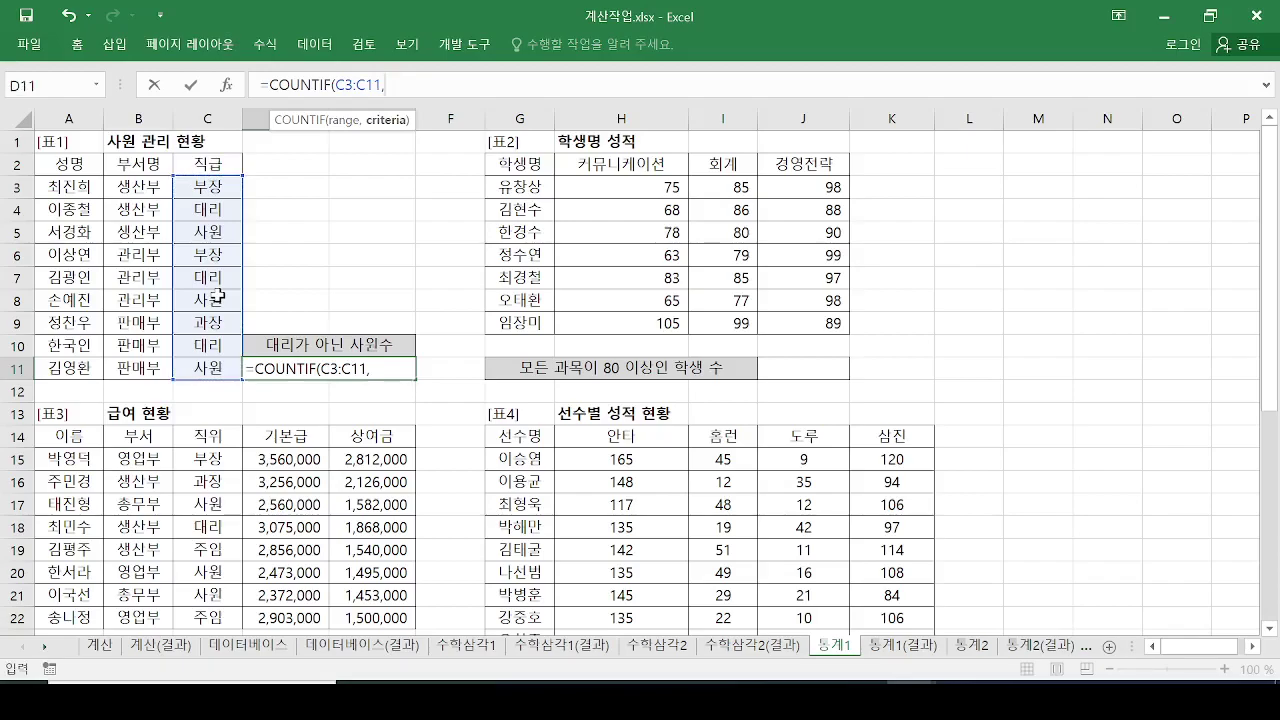
type("\"<>대리\"")
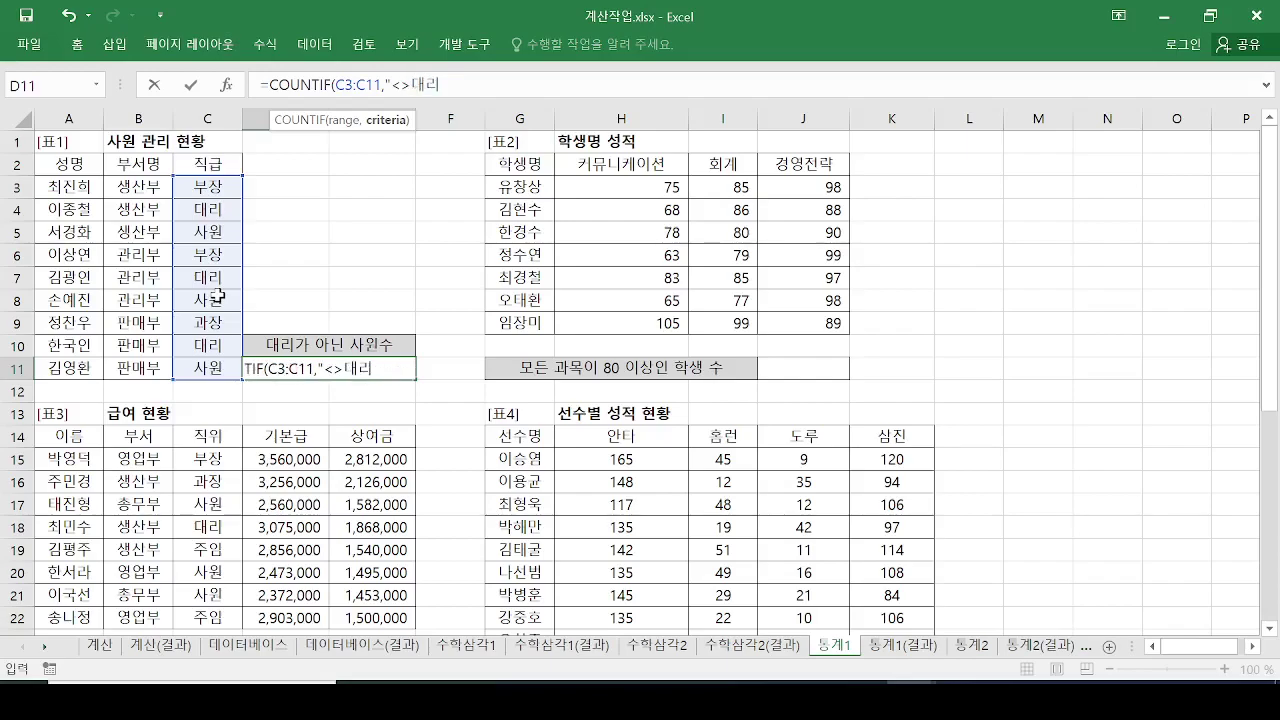
type(")")
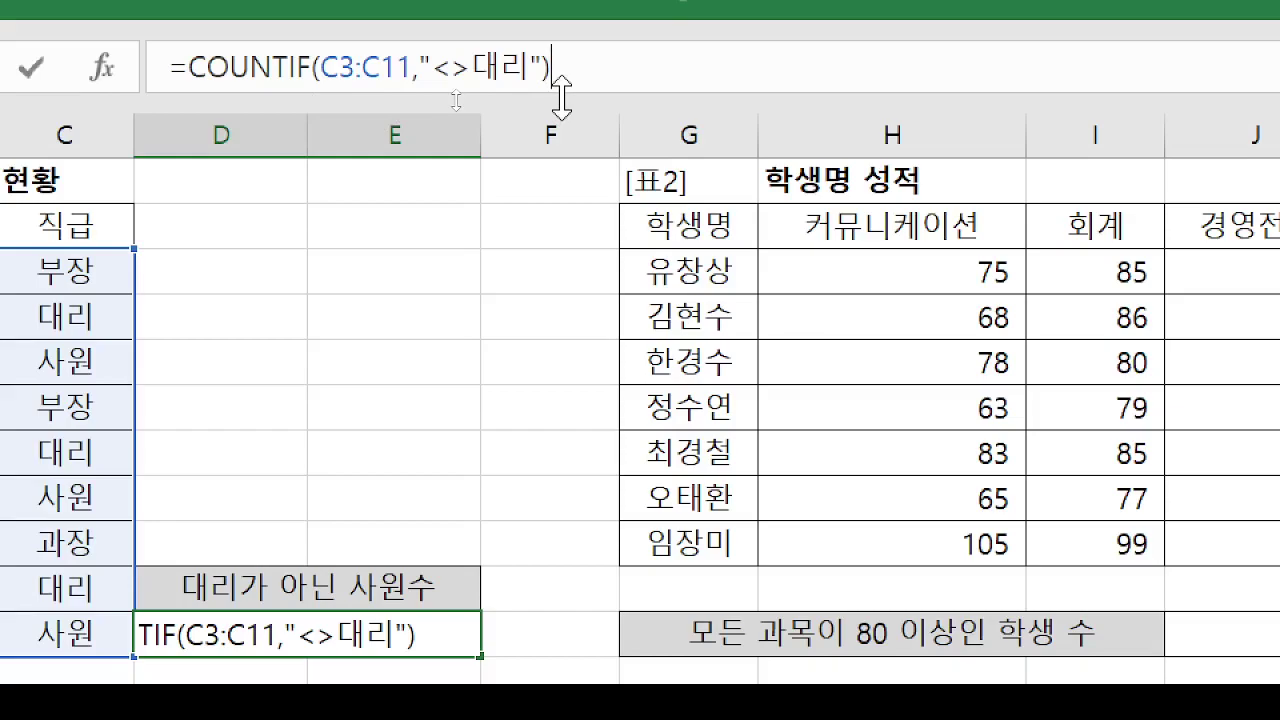
key("Return")
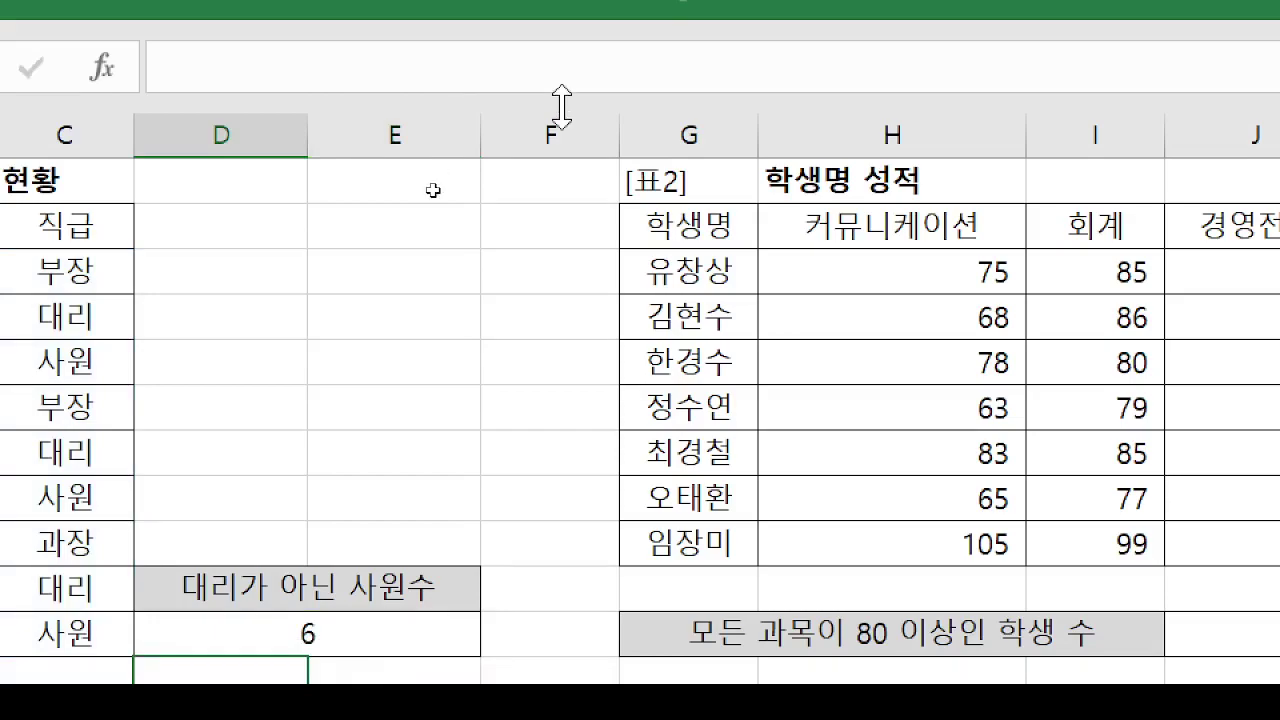
Append &"명" to the COUNTIF formula in D11 and enter it.
left_click(340, 632)
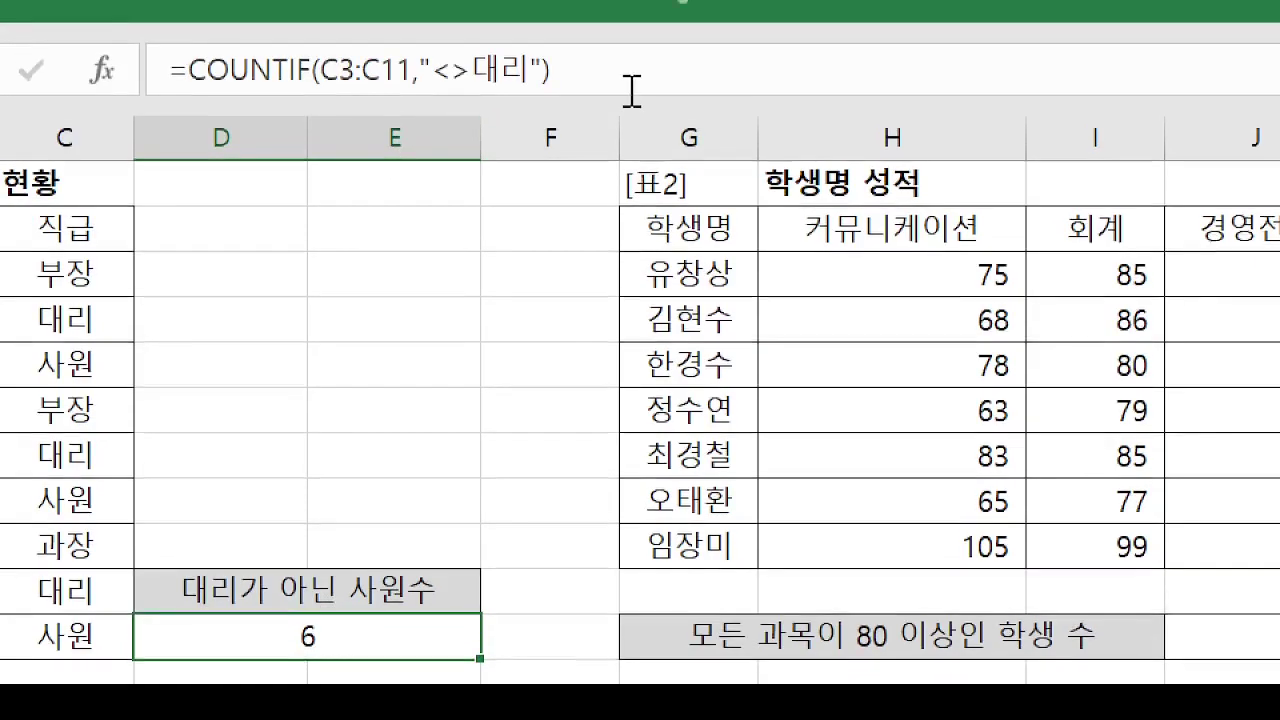
left_click(638, 52)
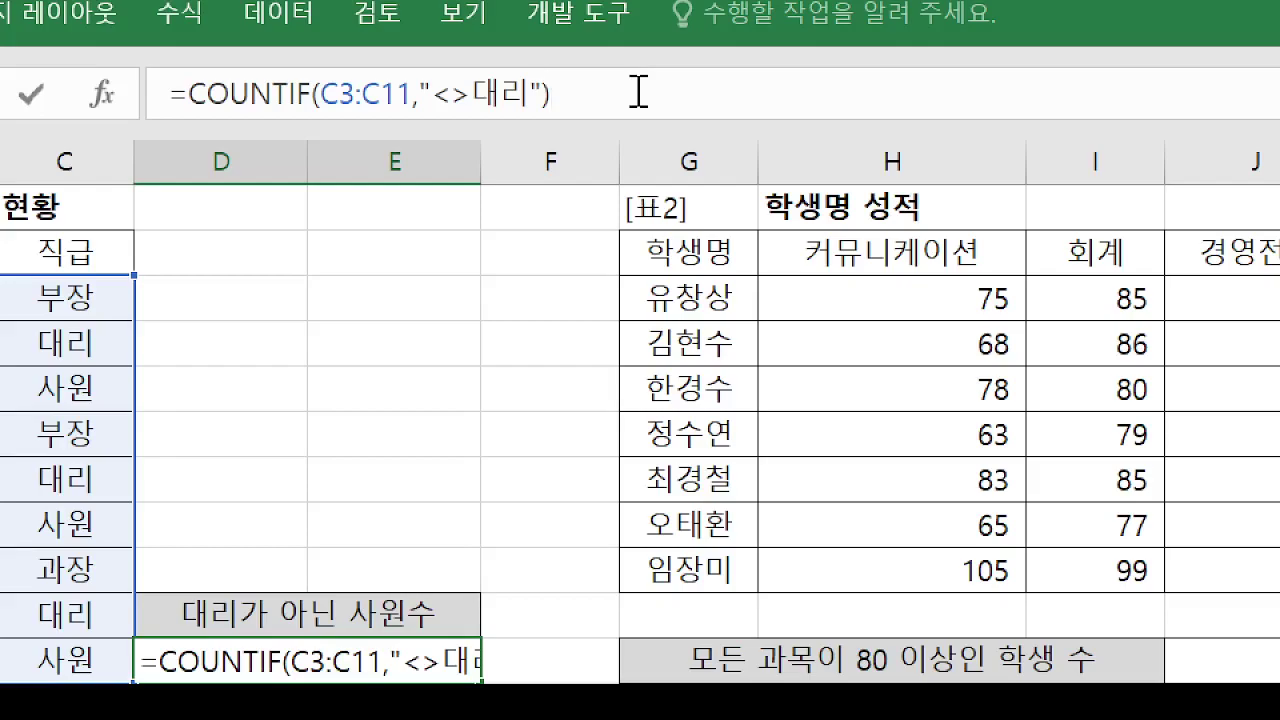
type("&\"명")
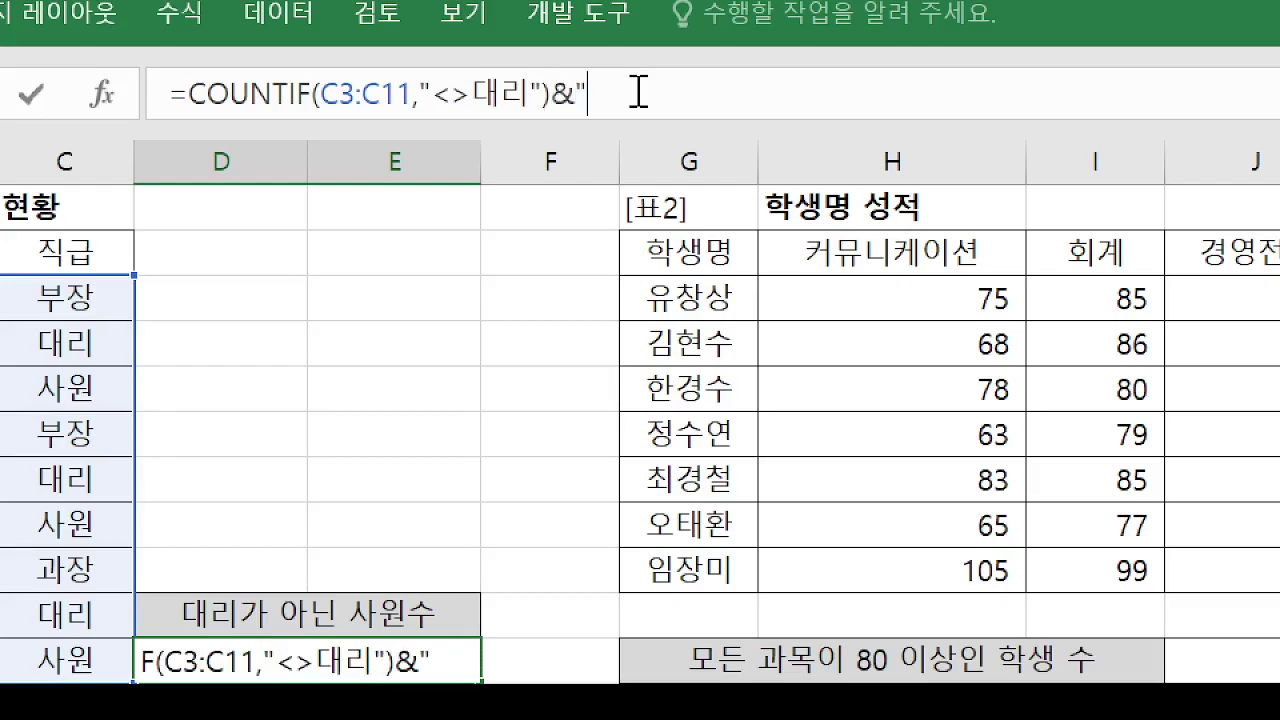
type("\"")
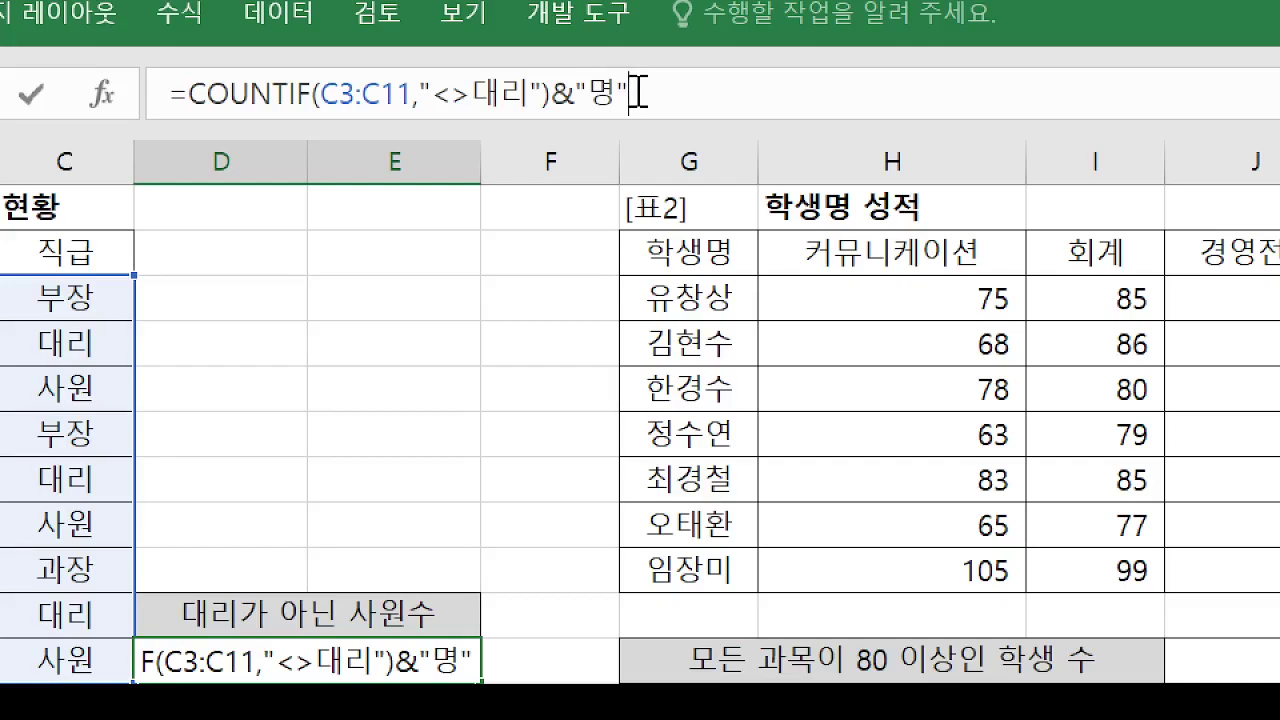
key("Return")
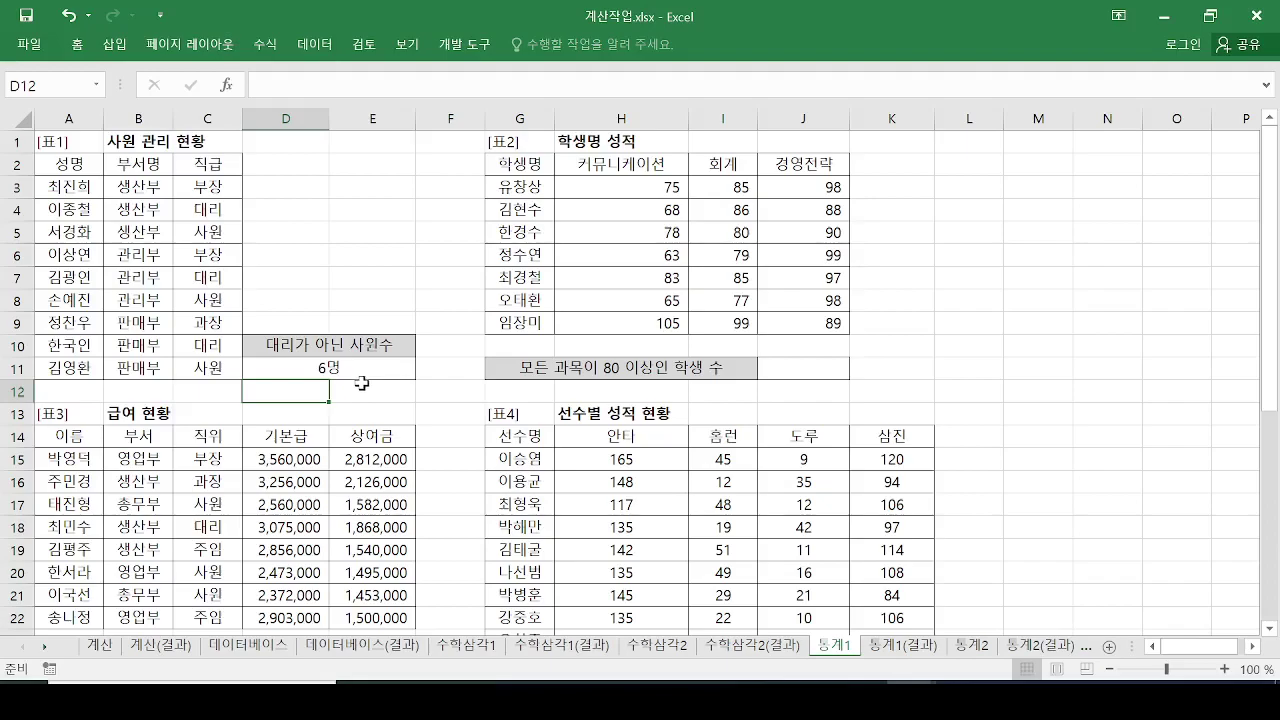
Show the 급여 현황 table and switch to problem 3 in the Word document 컴활2-교재.docx.
left_click_drag(392, 676, 279, 704)
mouse_move(316, 390)
left_mouse_down()
mouse_move(336, 330)
mouse_move(352, 398)
left_mouse_up()
left_click_drag(528, 116, 600, 108)
left_click(803, 391)
scroll(870, 410, "down", 2)
key("alt+Tab")
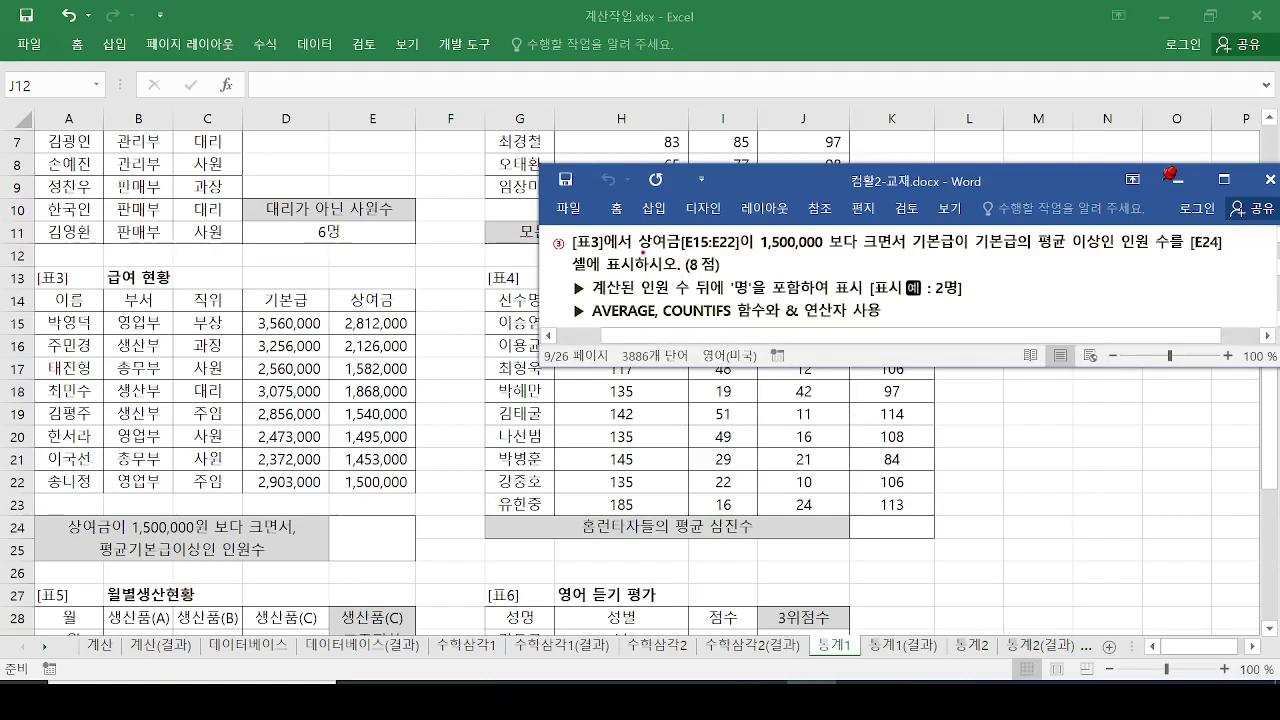
Underline problem 3's 상여금 and 기본급 conditions, AVERAGE and COUNTIFS, circle 명, clear the marks, and minimize the Word document.
left_click_drag(643, 252, 1158, 250)
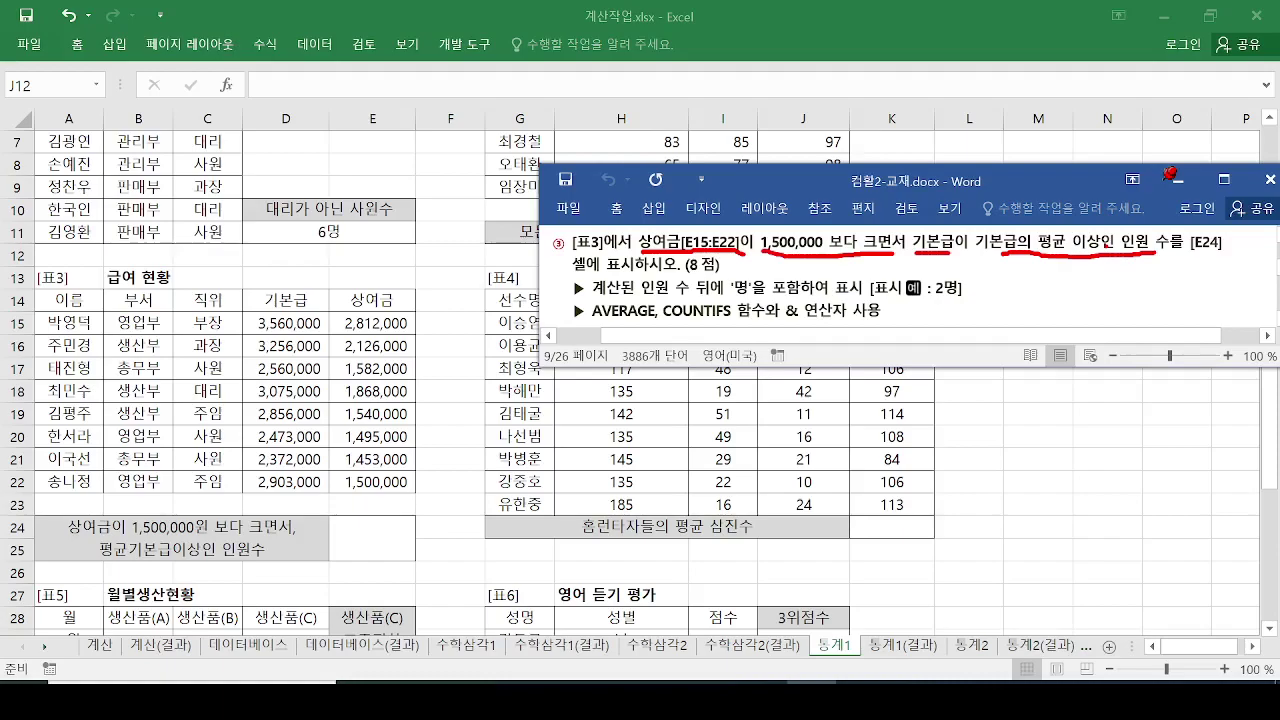
left_click_drag(584, 326, 736, 327)
mouse_move(970, 302)
left_mouse_down()
mouse_move(938, 278)
mouse_move(970, 294)
left_mouse_up()
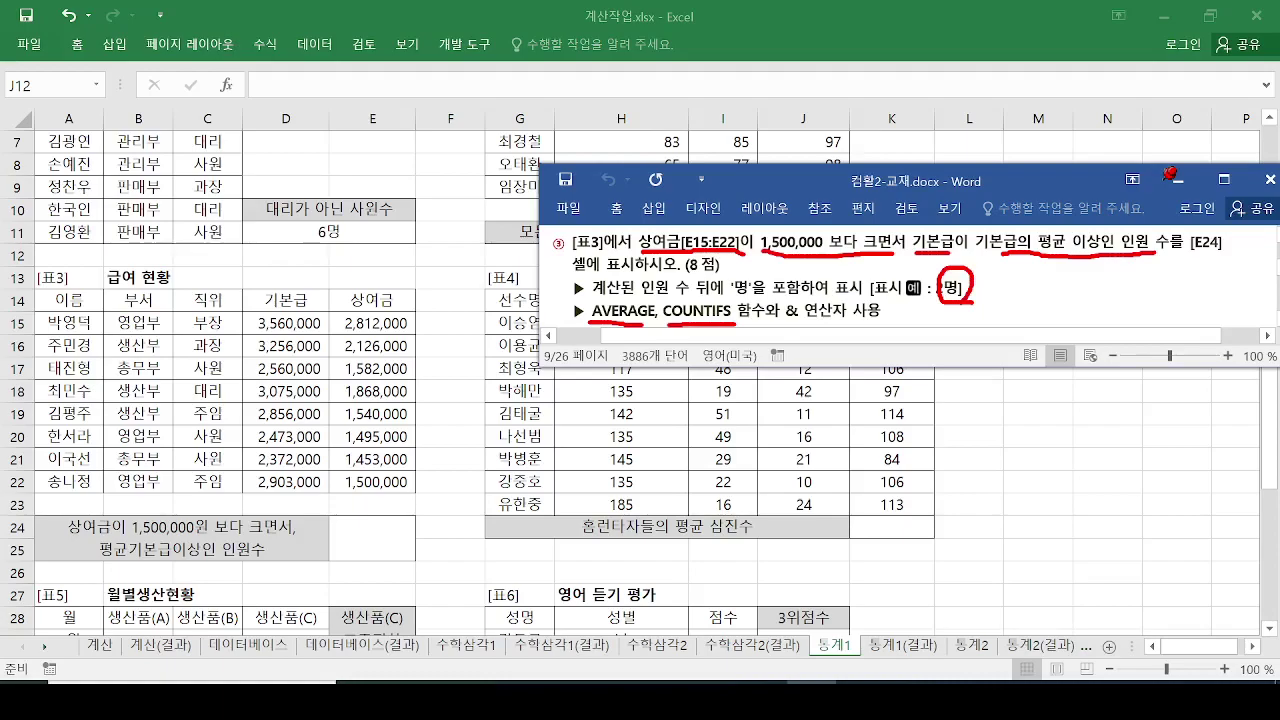
key("e")
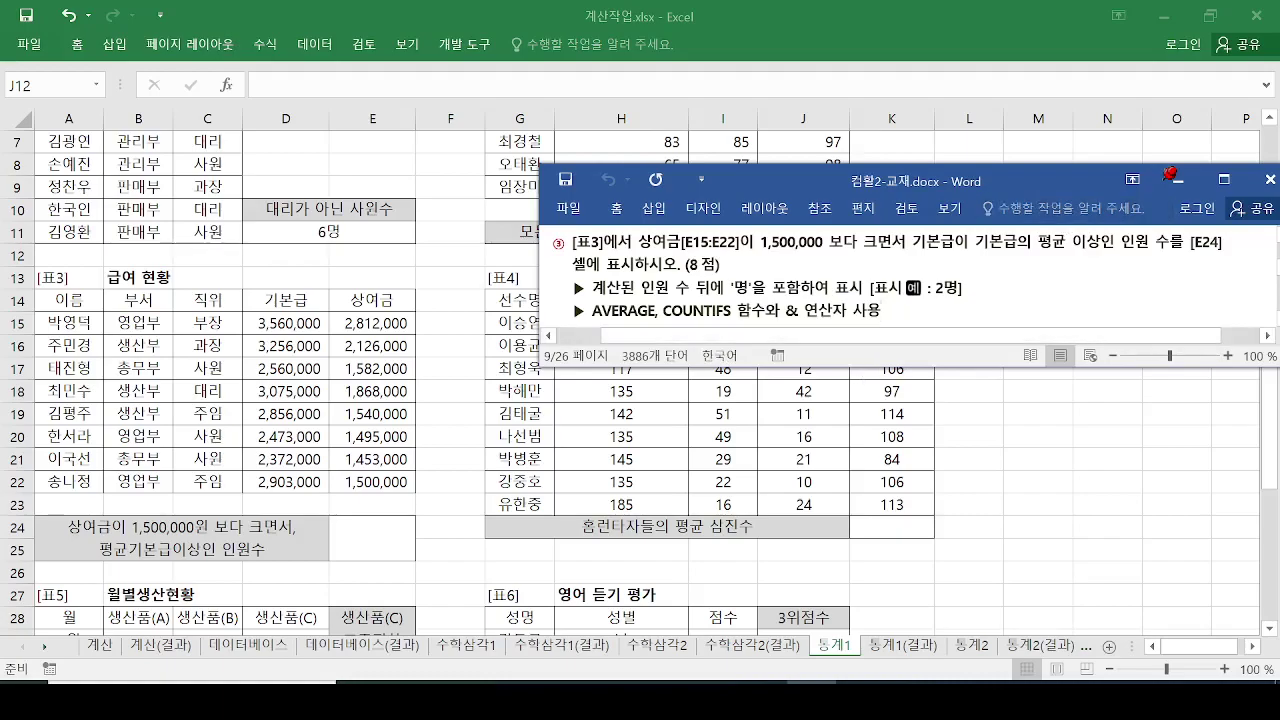
left_click(1178, 180)
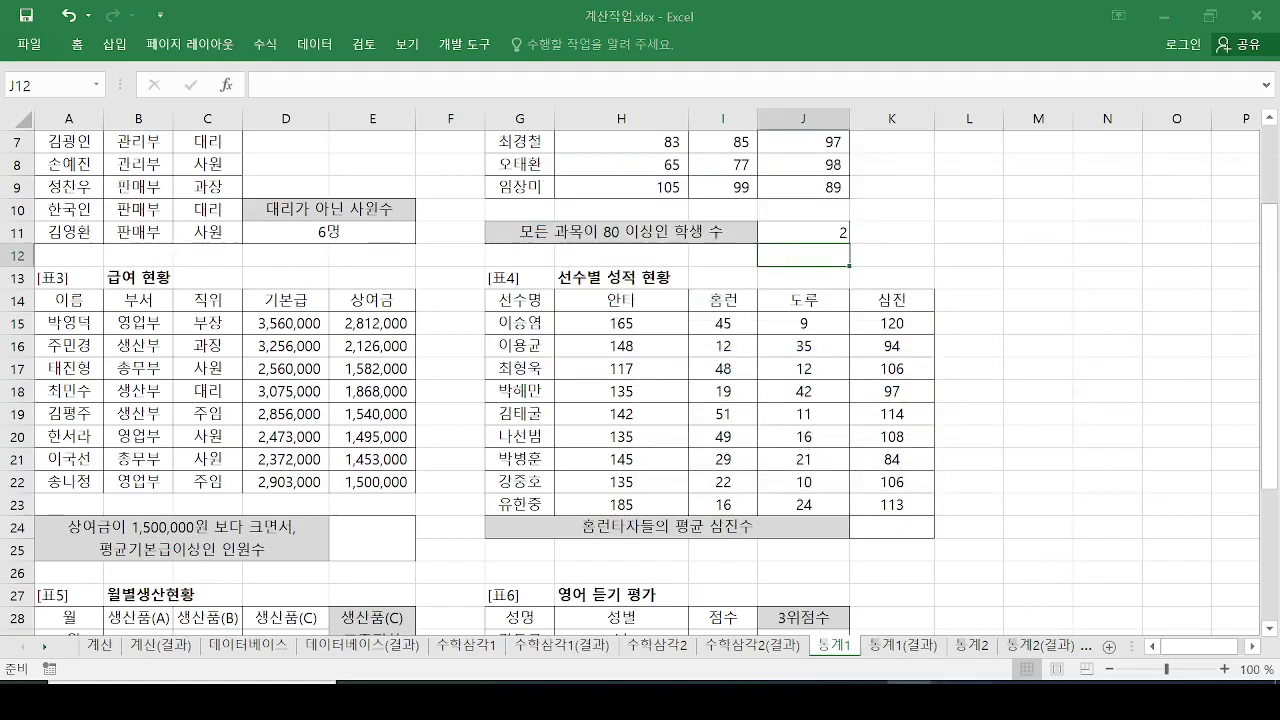
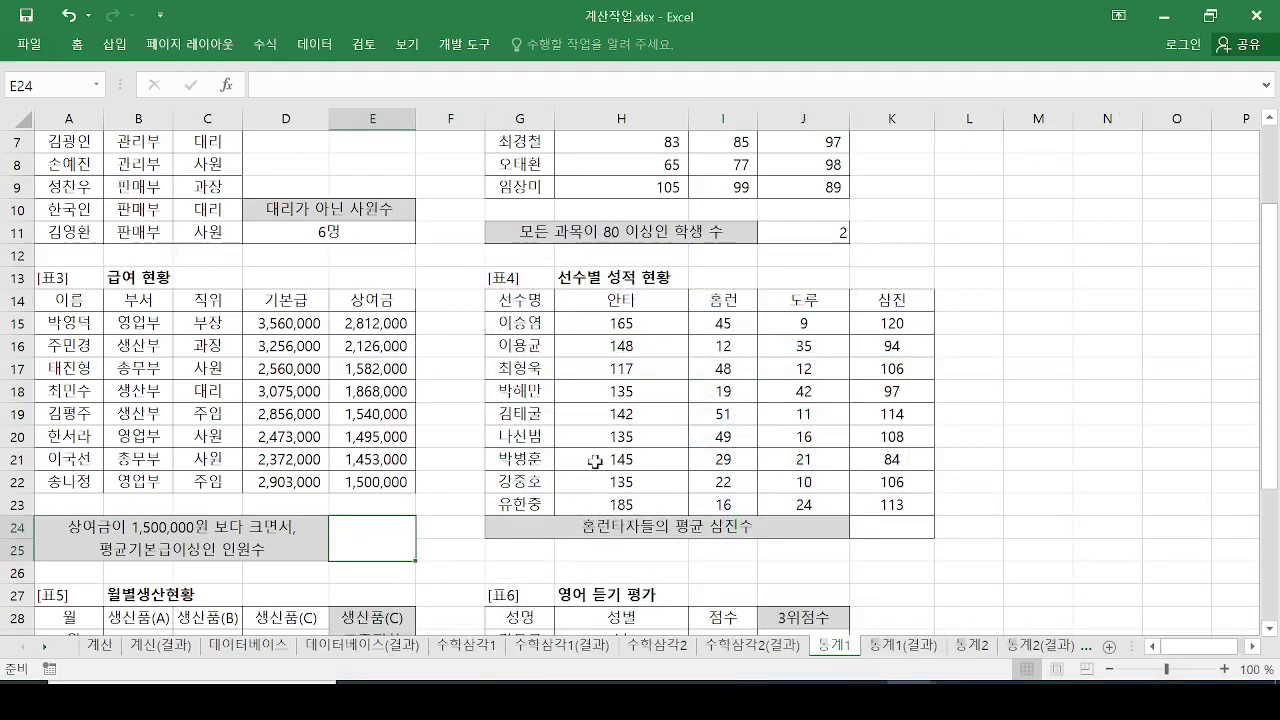
Calculate the average 기본급 of table 3 in F24 with =AVERAGE(D15:D22).
left_click(463, 524)
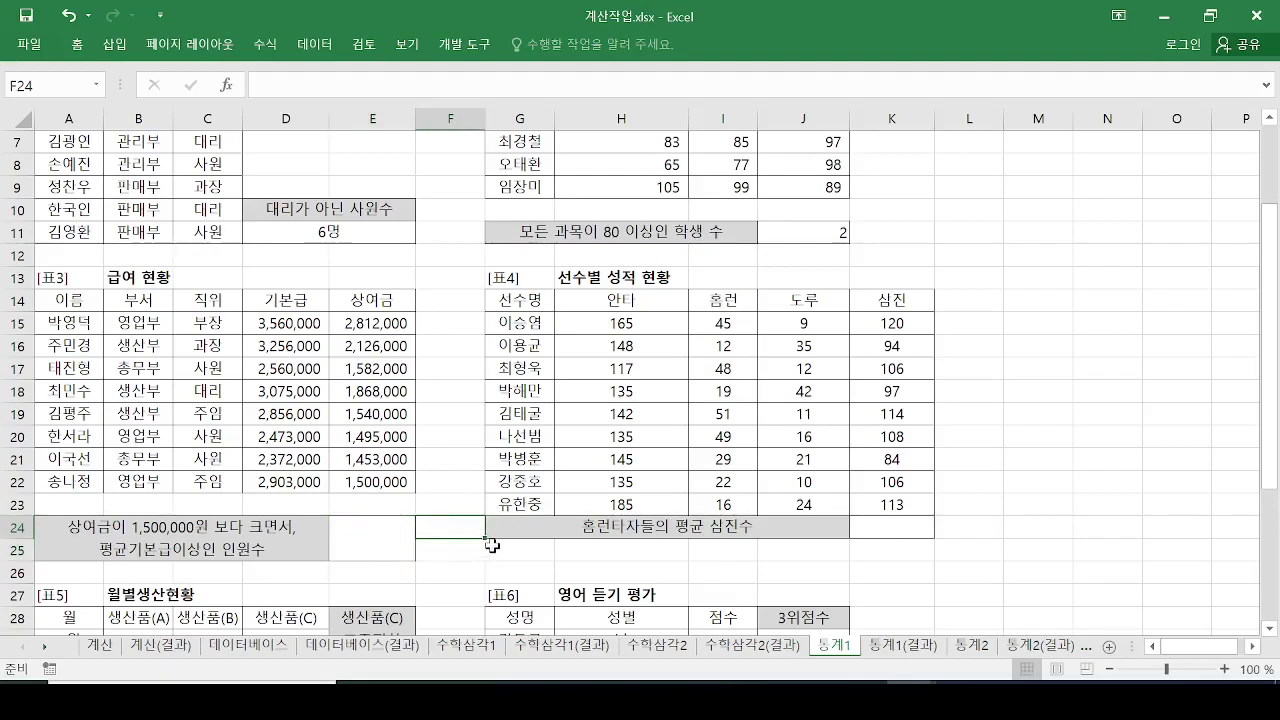
mouse_move(446, 501)
left_mouse_down()
mouse_move(458, 522)
mouse_move(520, 453)
left_mouse_up()
mouse_move(248, 308)
left_mouse_down()
mouse_move(248, 444)
mouse_move(248, 308)
left_mouse_up()
type("=av")
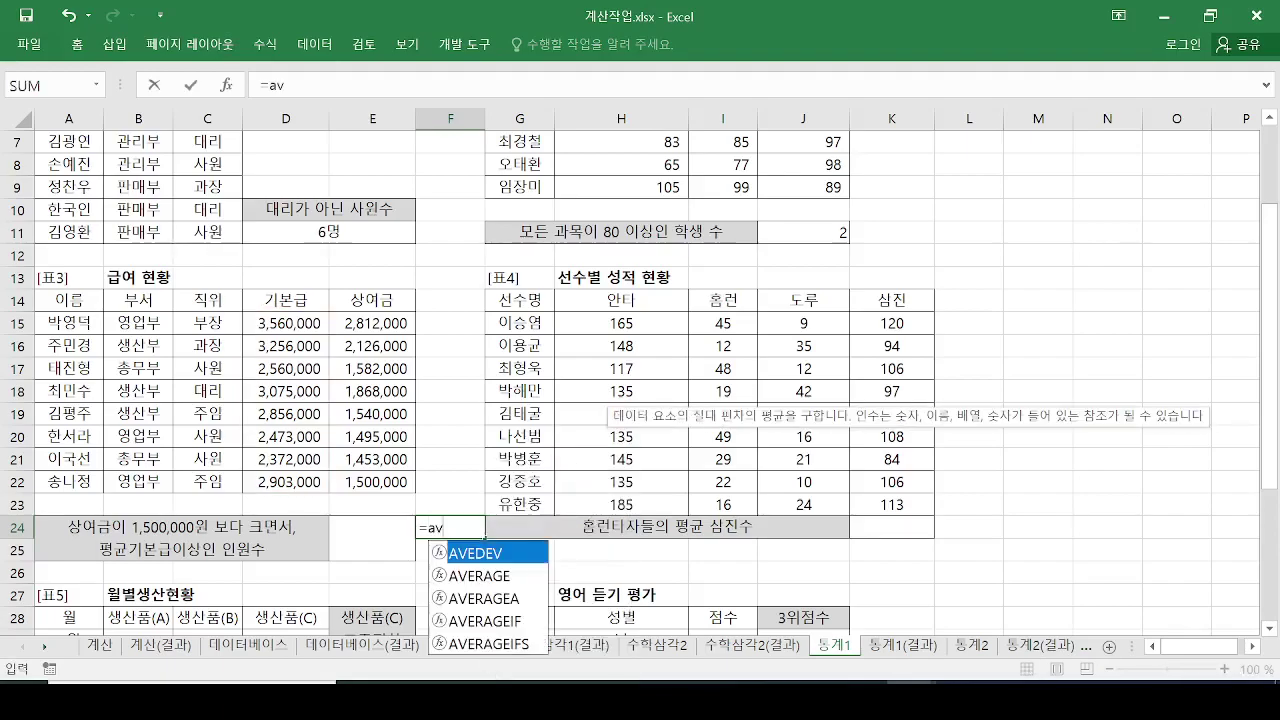
type("er")
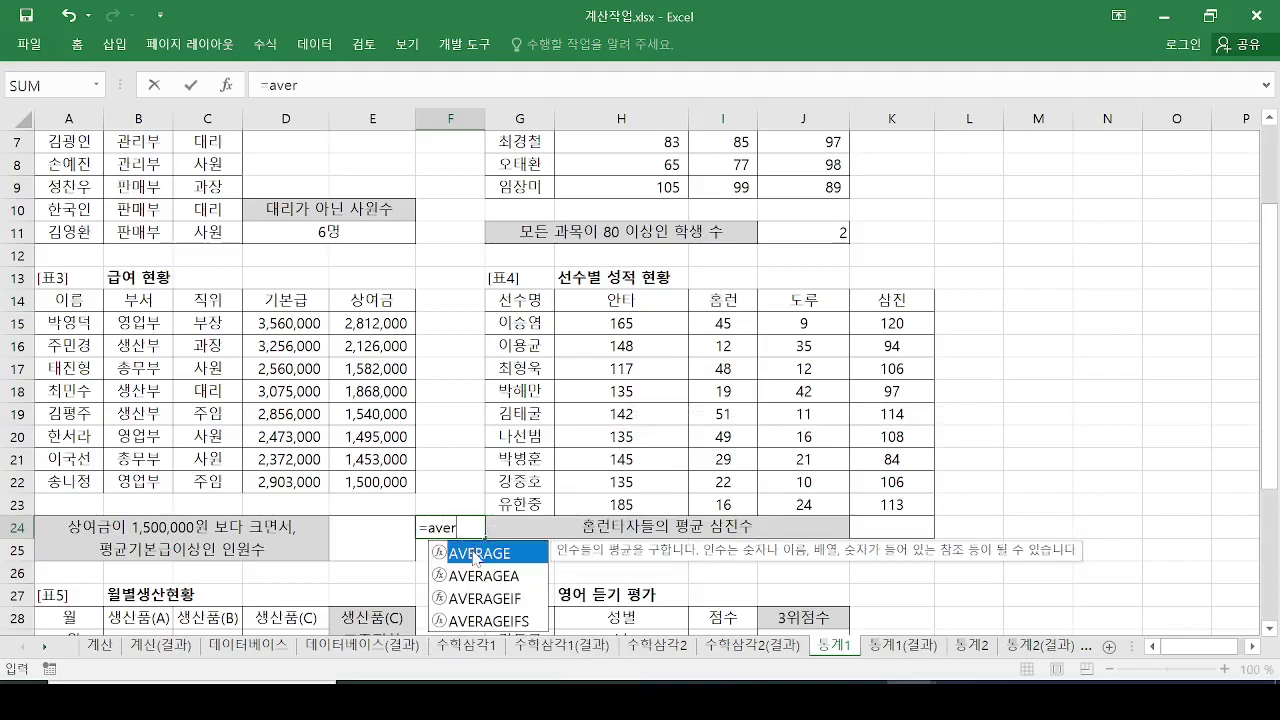
key("Escape")
scroll(484, 418, "down", 1)
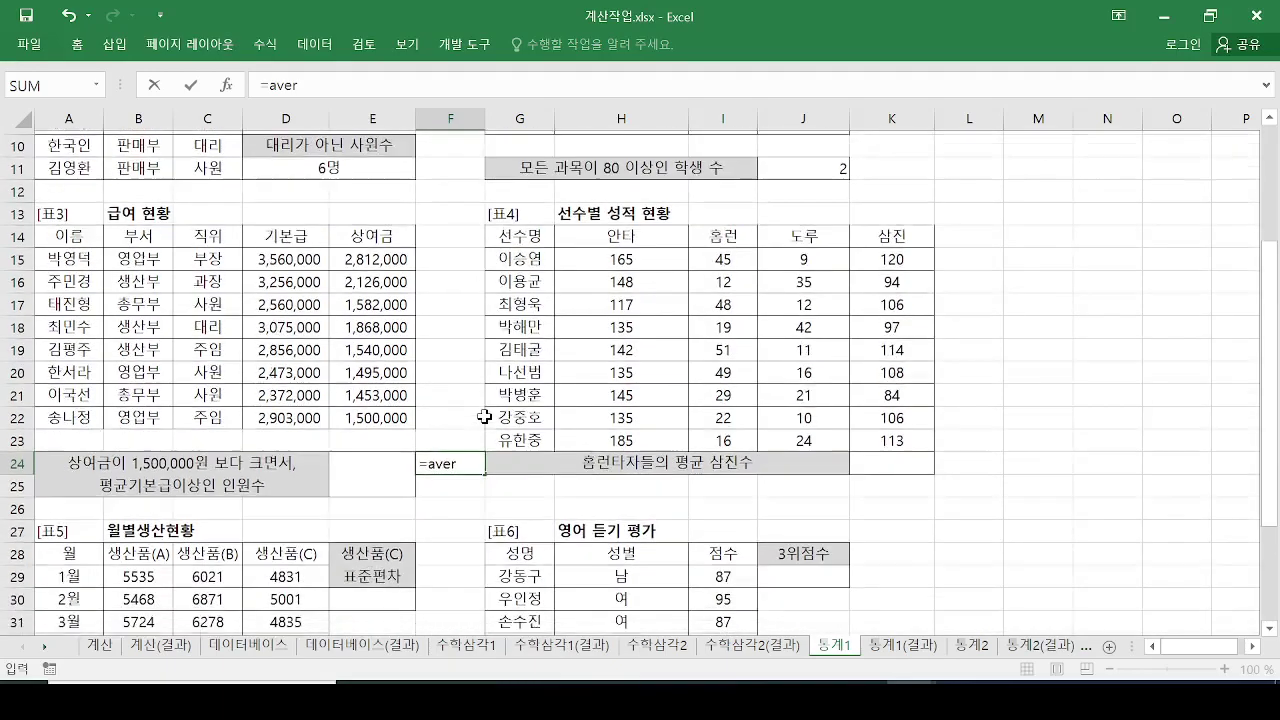
scroll(484, 418, "down", 1)
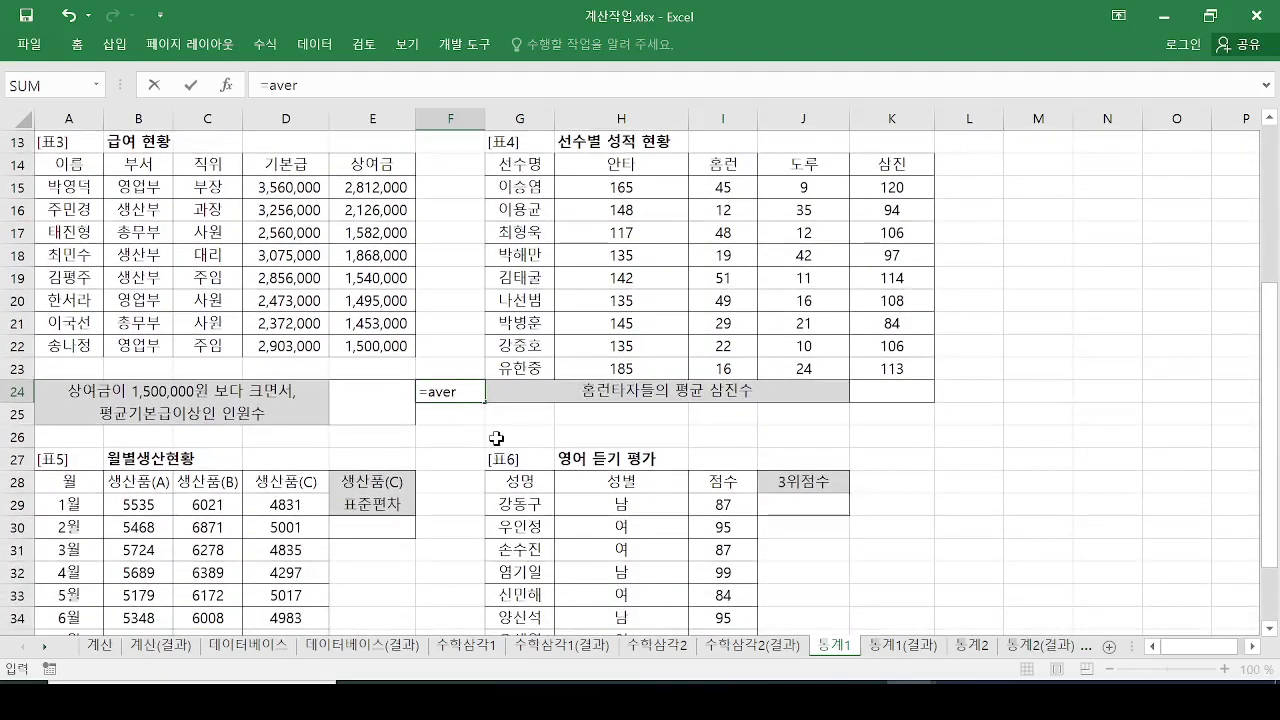
double_click(442, 391)
type("aver")
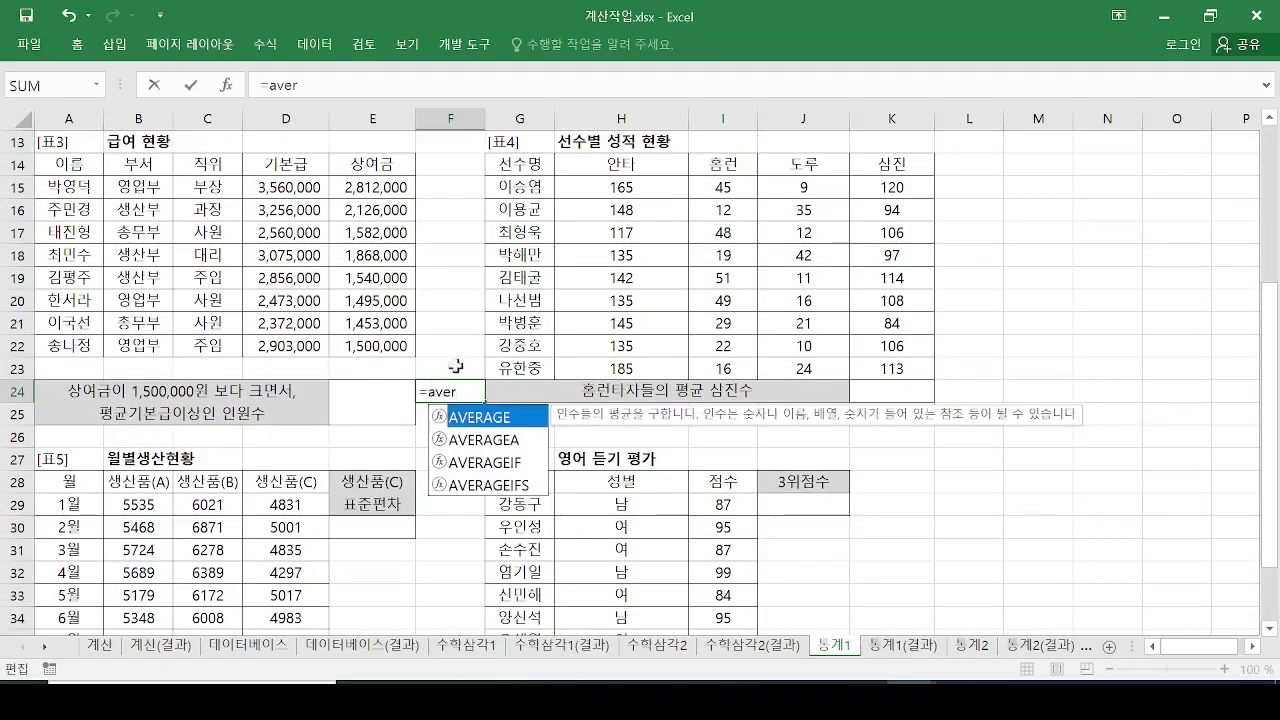
double_click(490, 417)
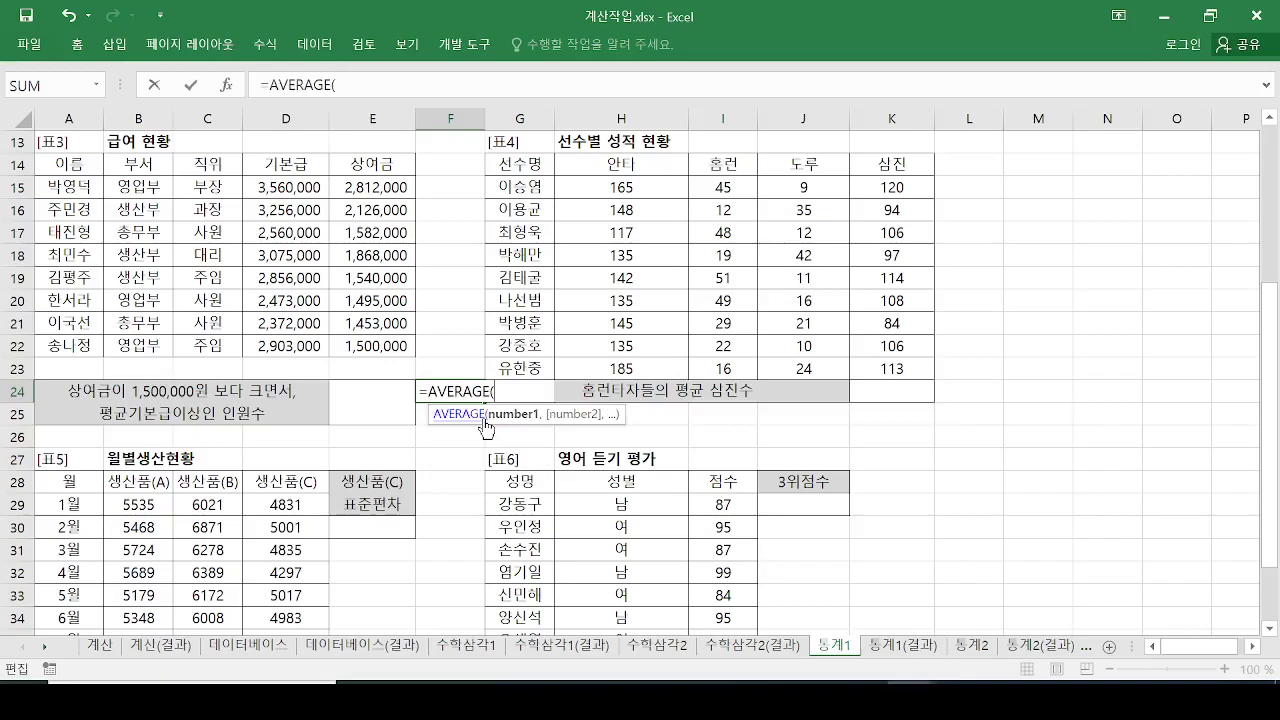
left_click_drag(286, 187, 306, 345)
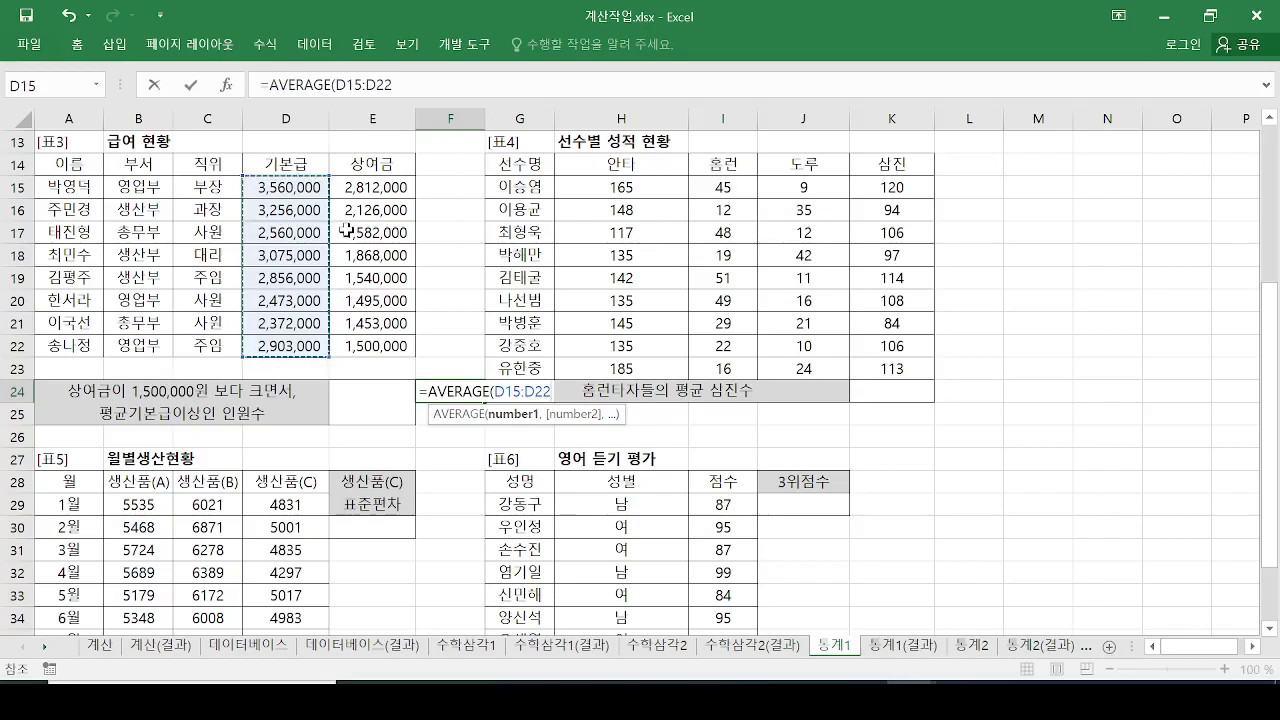
type(")")
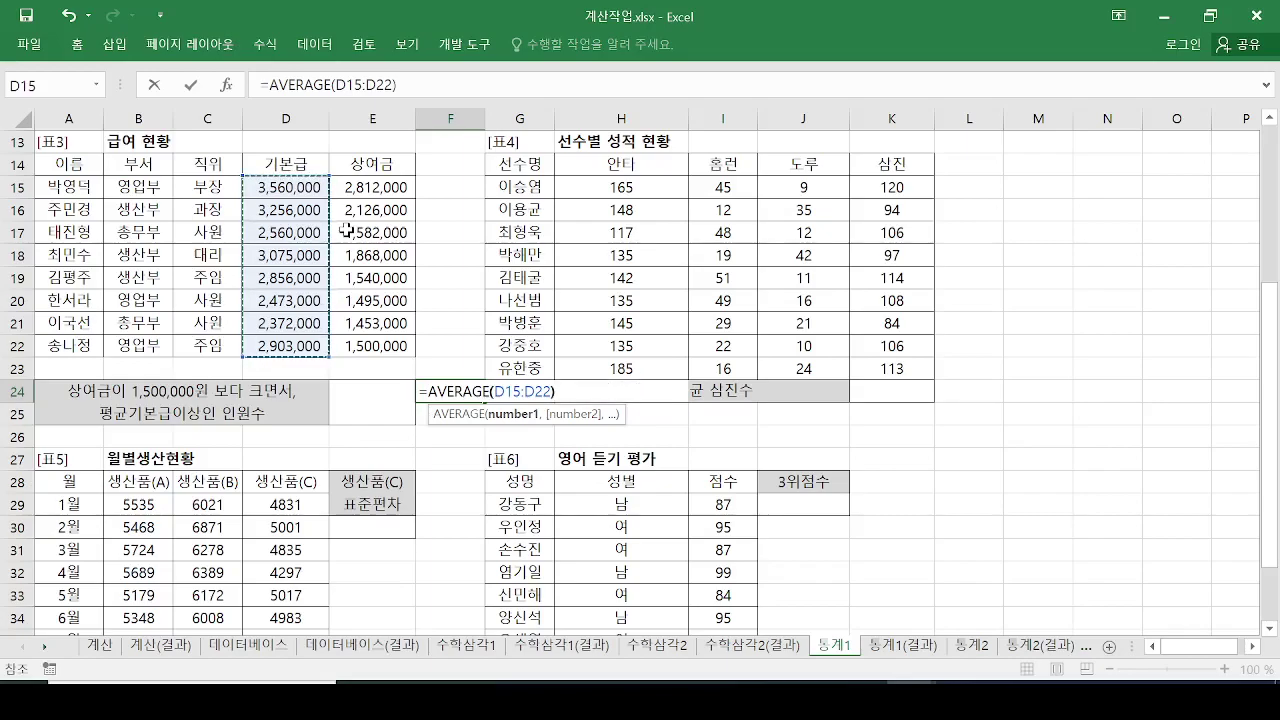
key("Return")
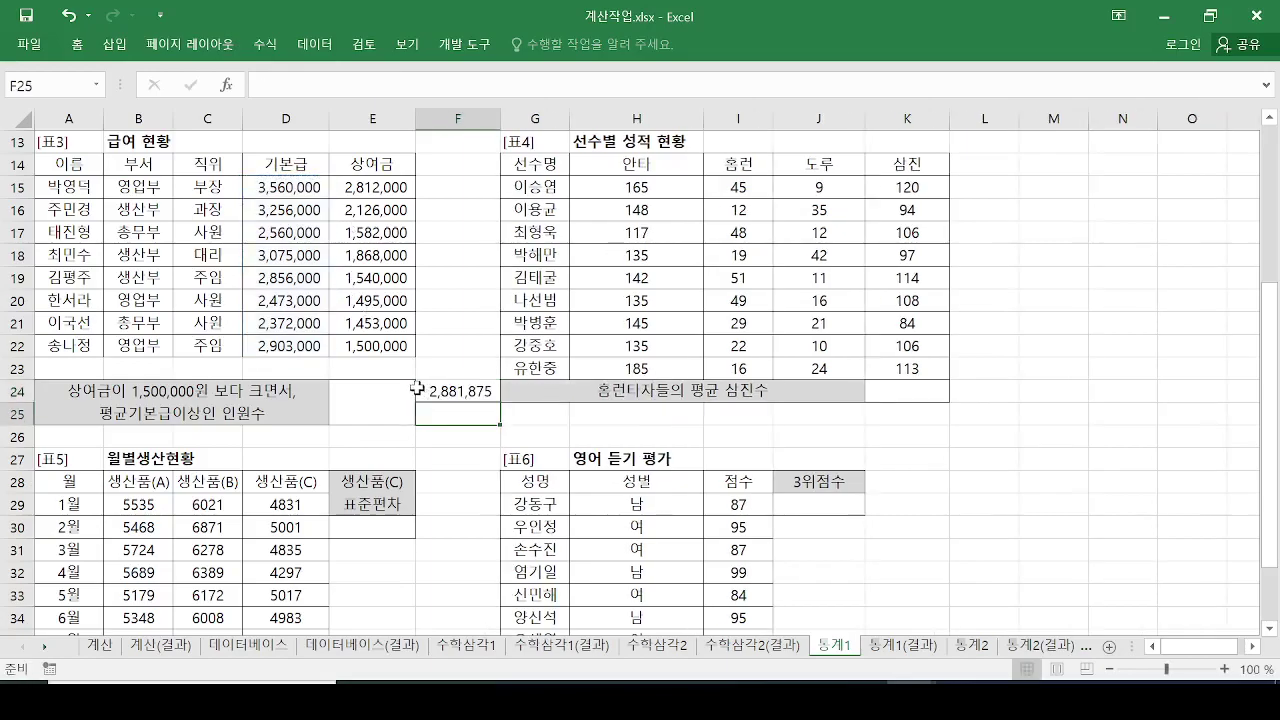
Enlarge table 3 and circle the average in F24 and the 기본급 values in D15, D16, D18 and D22 that exceed it.
scroll(423, 392, "up", 1)
scroll(350, 248, "up", 1)
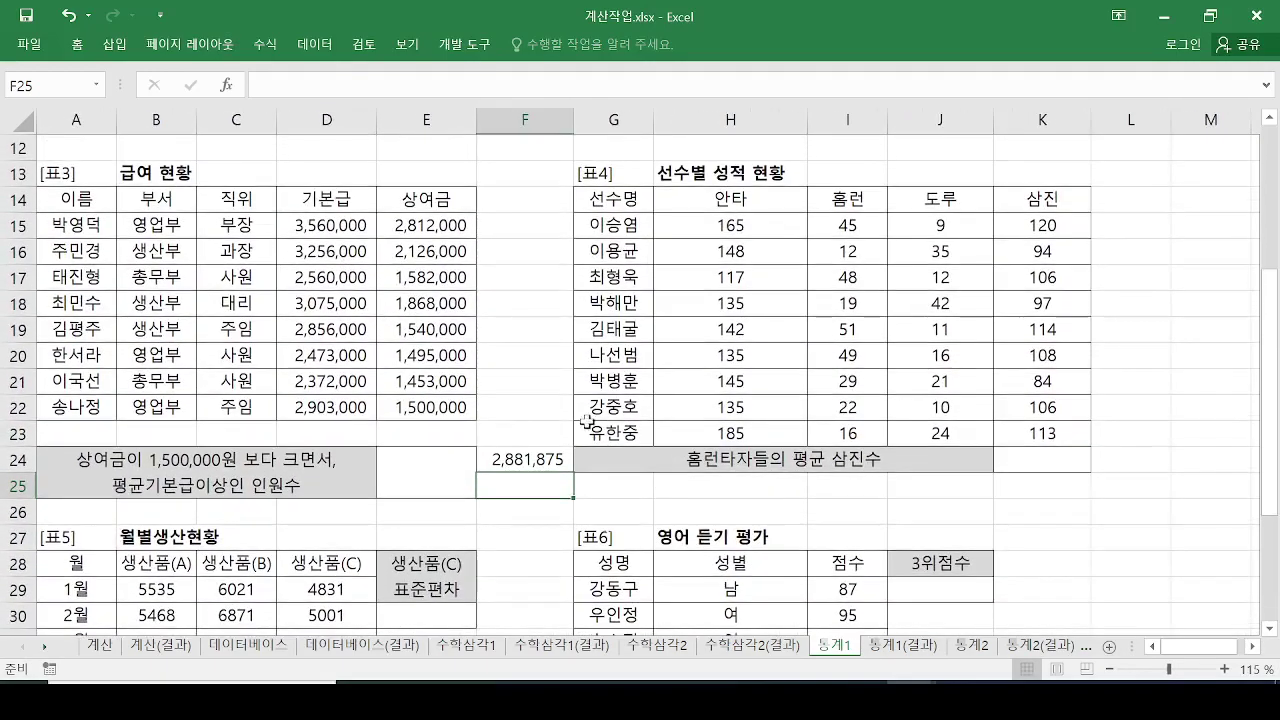
mouse_move(570, 432)
left_mouse_down()
mouse_move(460, 448)
mouse_move(588, 410)
mouse_move(488, 409)
left_mouse_up()
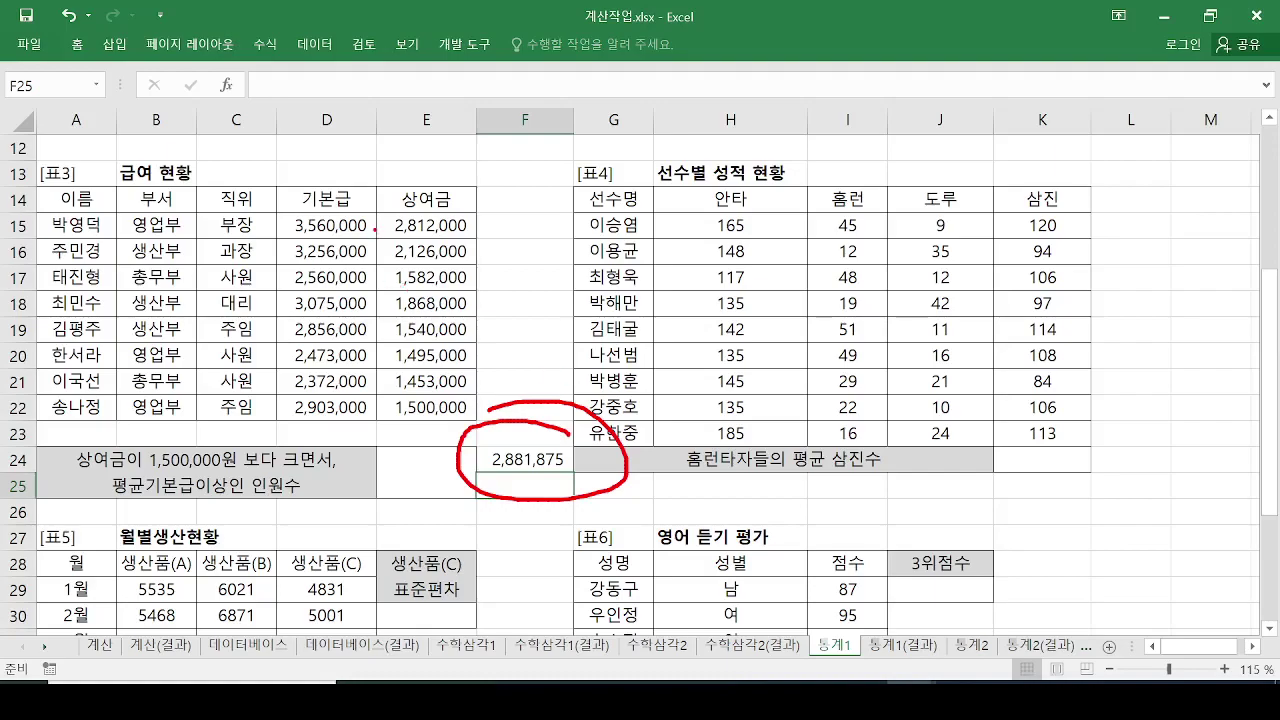
mouse_move(361, 207)
left_mouse_down()
mouse_move(376, 199)
mouse_move(371, 233)
left_mouse_up()
mouse_move(362, 232)
left_mouse_down()
mouse_move(345, 210)
mouse_move(374, 200)
left_mouse_up()
mouse_move(364, 256)
left_mouse_down()
mouse_move(296, 238)
mouse_move(370, 236)
left_mouse_up()
mouse_move(370, 316)
left_mouse_down()
mouse_move(252, 304)
mouse_move(370, 314)
left_mouse_up()
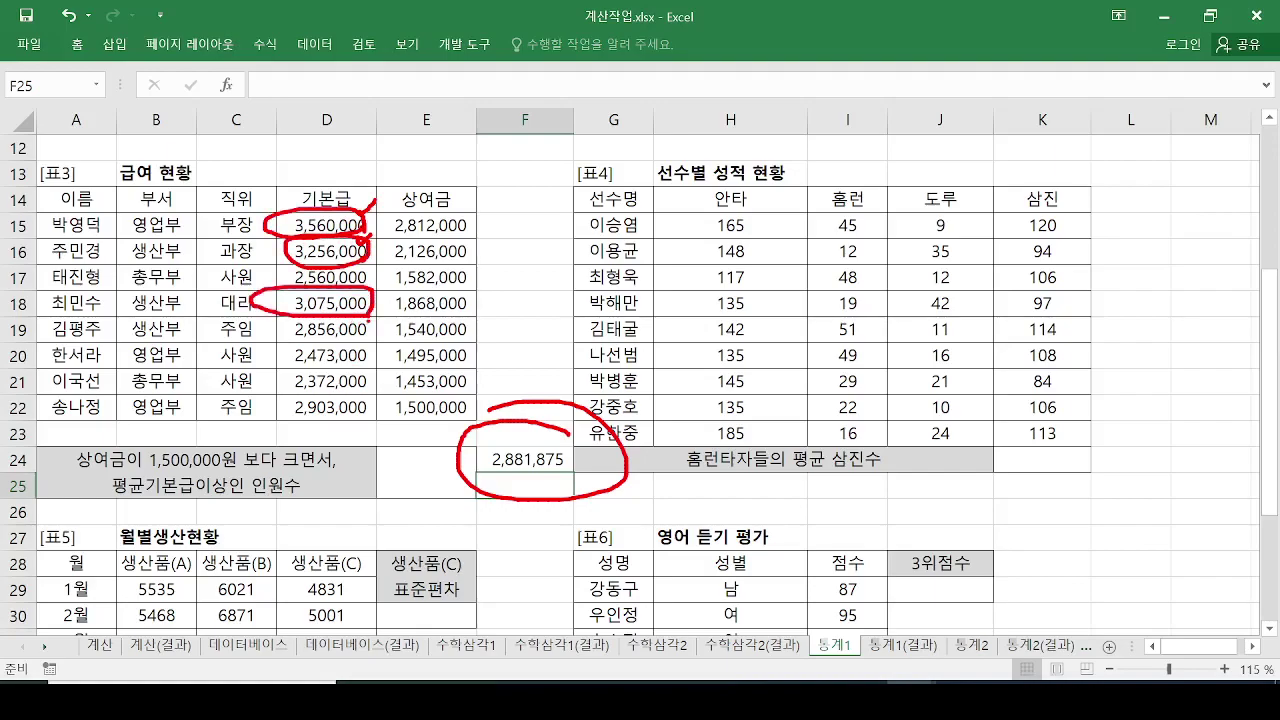
mouse_move(358, 413)
left_mouse_down()
mouse_move(298, 420)
mouse_move(385, 420)
mouse_move(345, 427)
left_mouse_up()
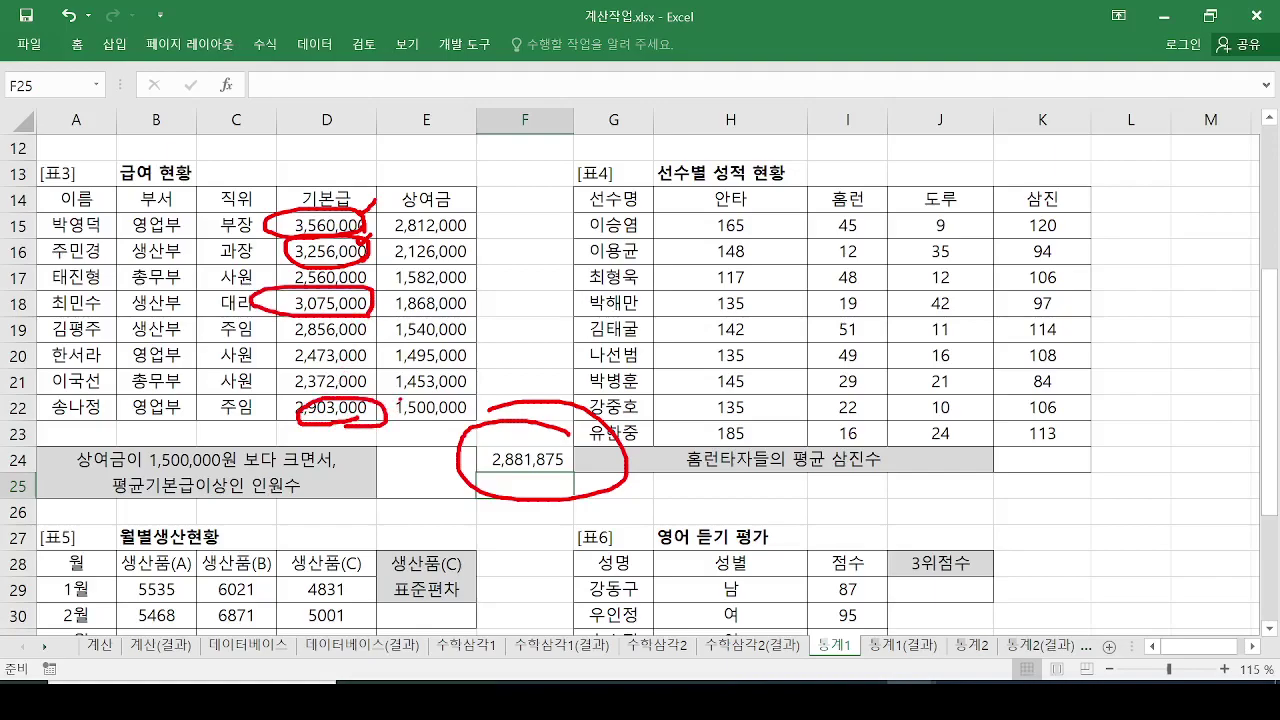
Tick the rows with above-average 기본급, mark the 상여금 column and its qualifying values, connect both columns, and clear all marks.
left_click_drag(250, 210, 272, 202)
left_click_drag(284, 254, 244, 273)
mouse_move(237, 293)
left_mouse_down()
mouse_move(238, 312)
mouse_move(259, 308)
left_mouse_up()
left_click_drag(244, 432, 298, 418)
mouse_move(471, 187)
left_mouse_down()
mouse_move(478, 205)
mouse_move(495, 182)
left_mouse_up()
mouse_move(470, 231)
left_mouse_down()
mouse_move(471, 215)
mouse_move(464, 235)
left_mouse_up()
mouse_move(452, 256)
left_mouse_down()
mouse_move(435, 247)
mouse_move(443, 264)
left_mouse_up()
mouse_move(446, 297)
left_mouse_down()
mouse_move(430, 285)
mouse_move(446, 296)
left_mouse_up()
mouse_move(449, 321)
left_mouse_down()
mouse_move(428, 314)
mouse_move(437, 302)
left_mouse_up()
left_click_drag(338, 222, 438, 214)
left_click_drag(330, 248, 424, 252)
left_click_drag(372, 308, 476, 308)
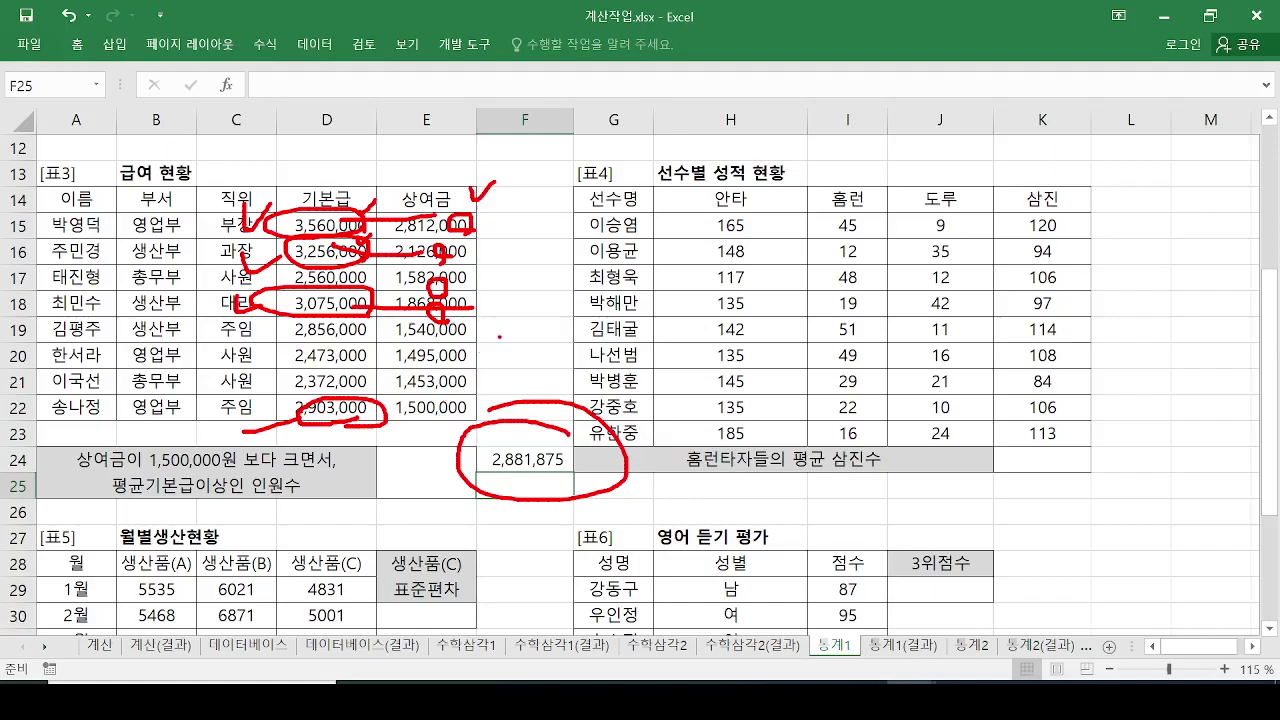
key("Escape")
Begin a COUNTIFS formula in result cell E24 of table 3.
left_click(434, 458)
mouse_move(404, 438)
left_mouse_down()
mouse_move(413, 464)
mouse_move(482, 392)
left_mouse_up()
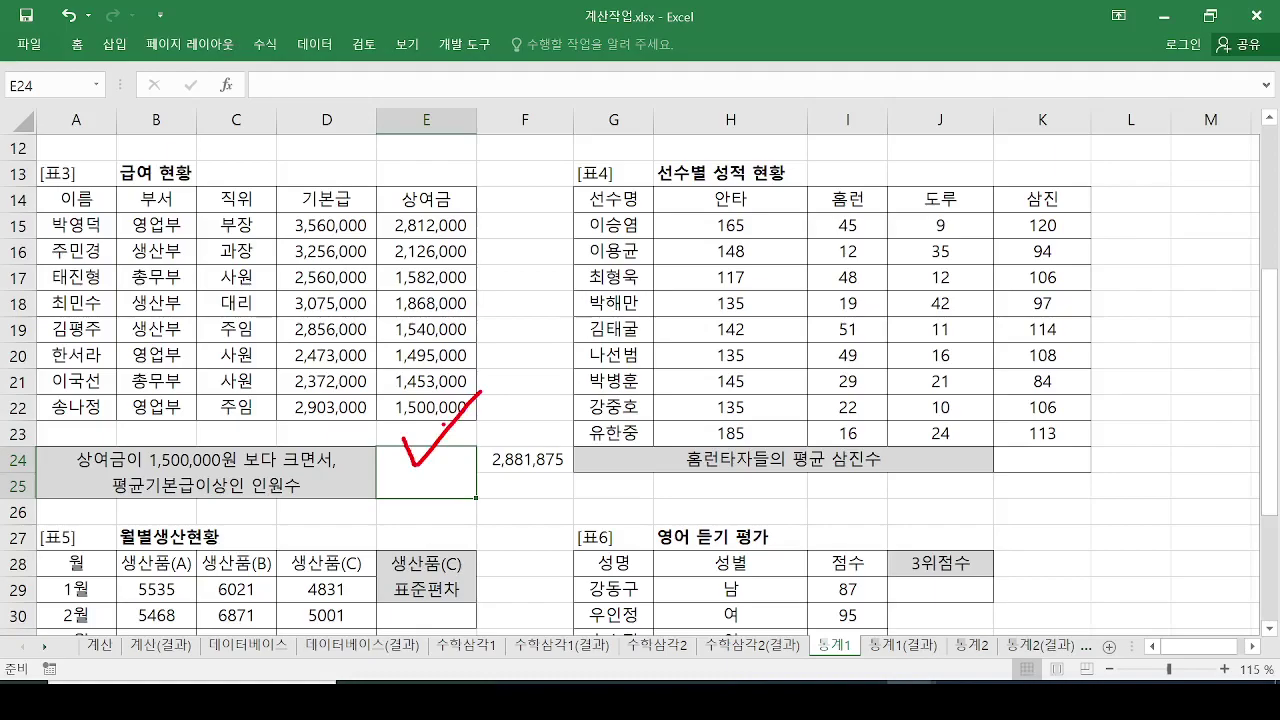
key("Escape")
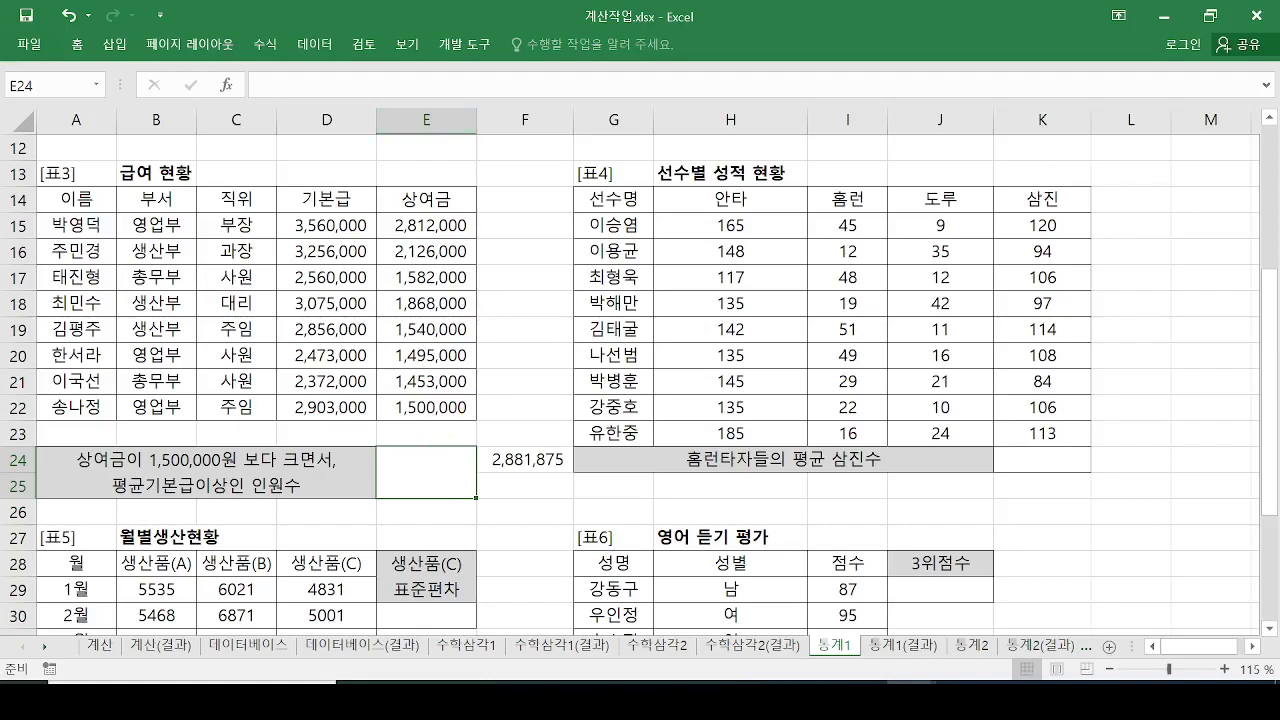
left_click(498, 97)
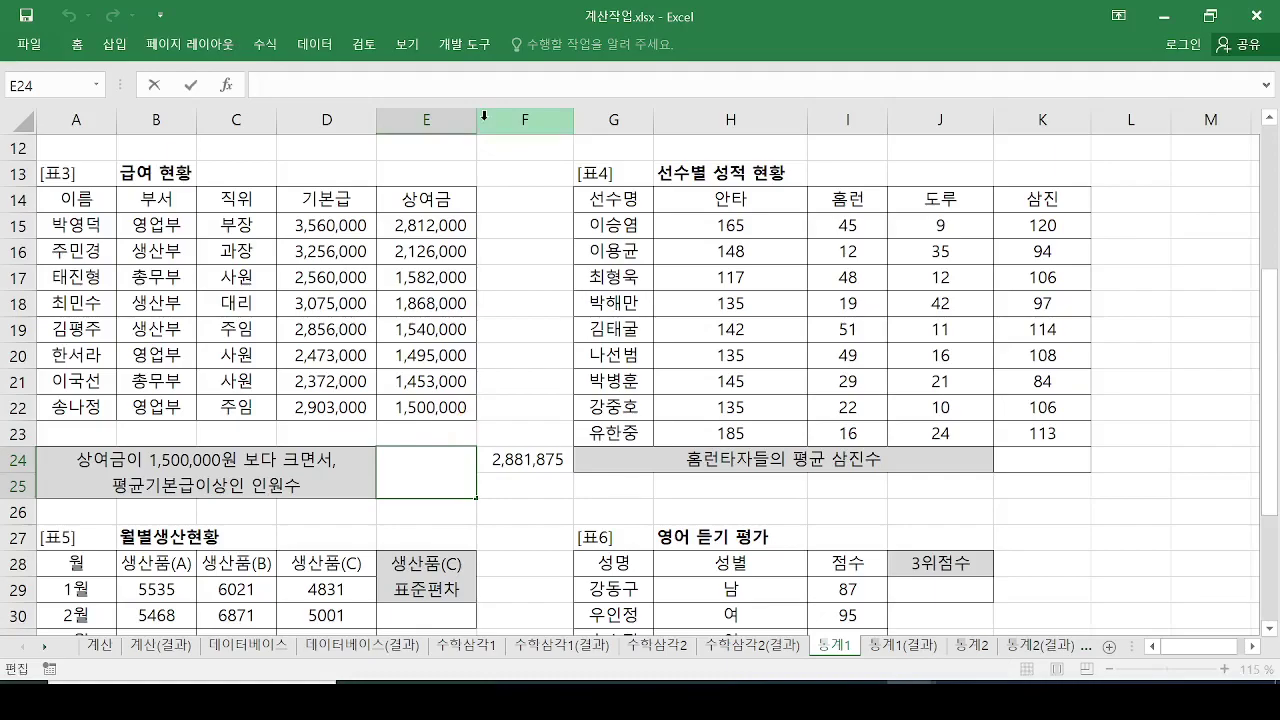
type("=")
type("count")
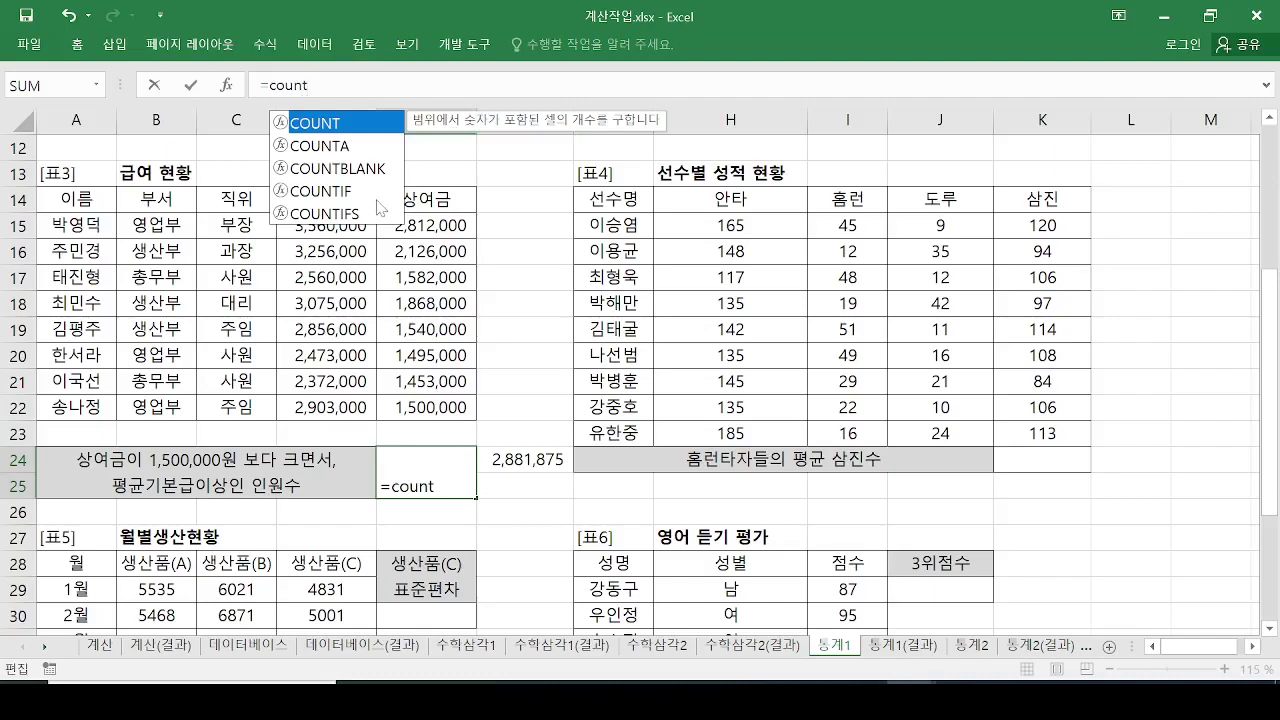
double_click(322, 214)
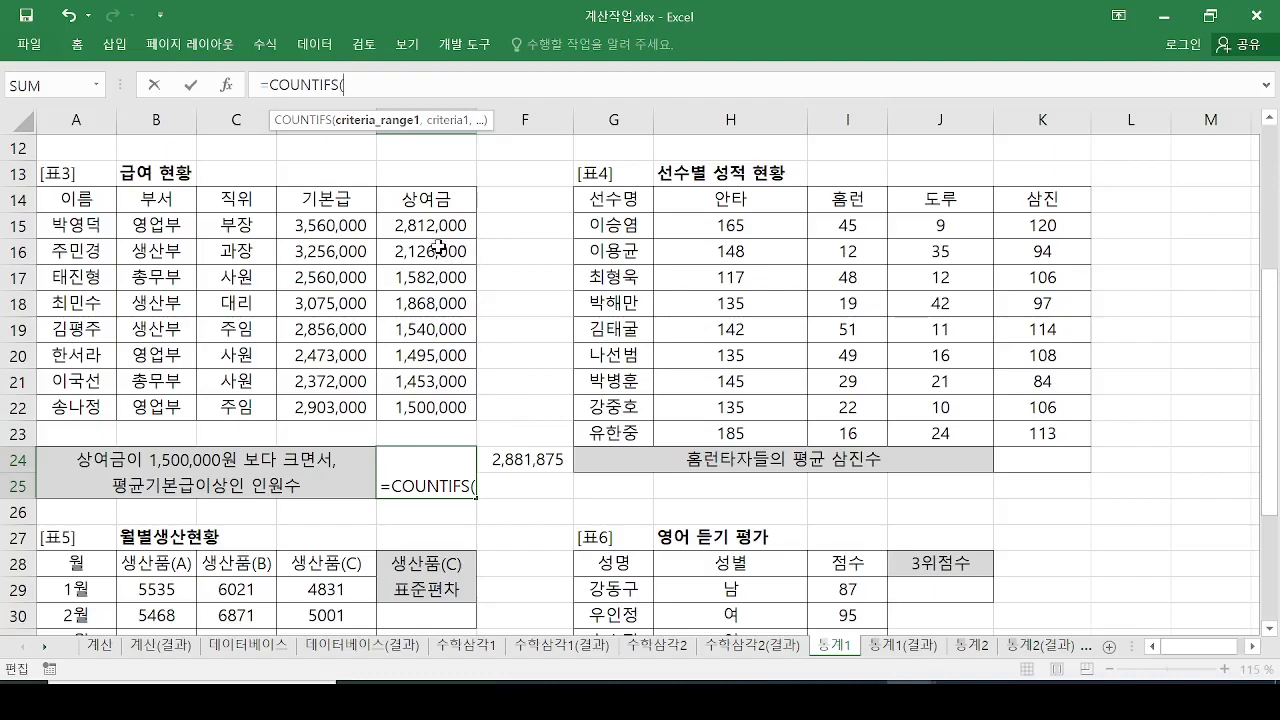
Add the 상여금 range E15:E22 with the criterion ">1500000" as the first COUNTIFS condition.
left_click_drag(440, 226, 427, 407)
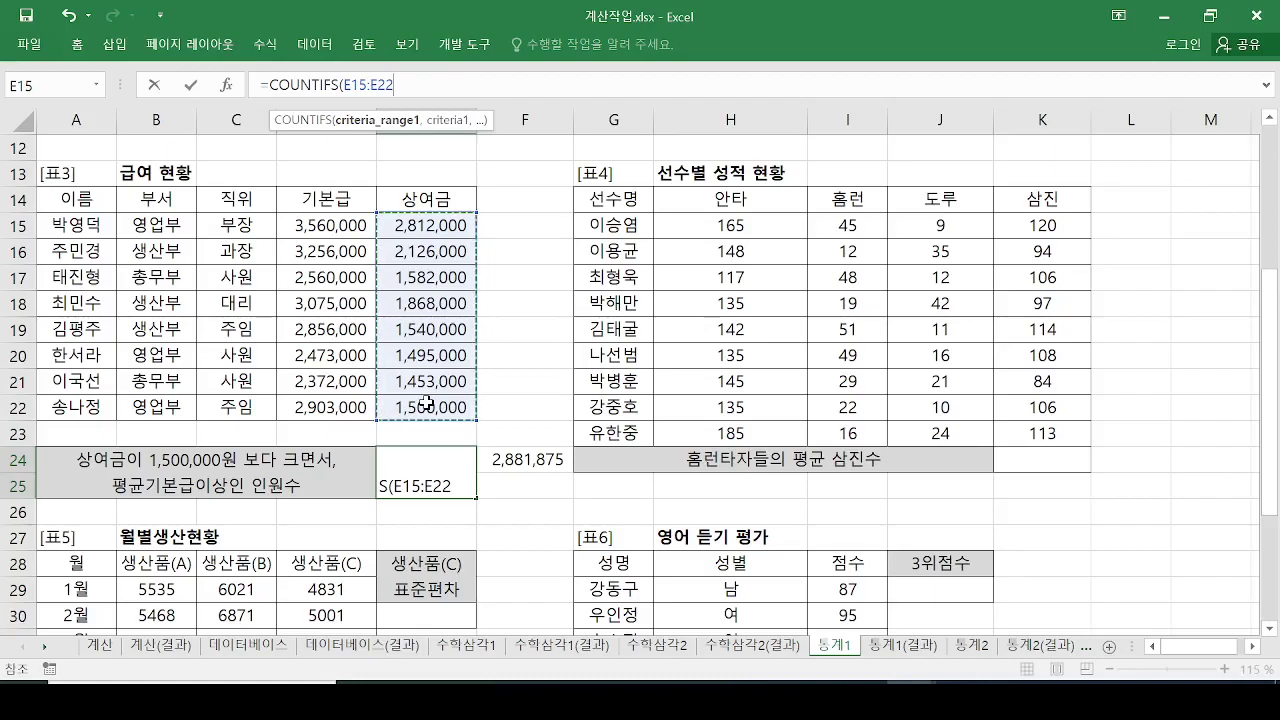
type(",")
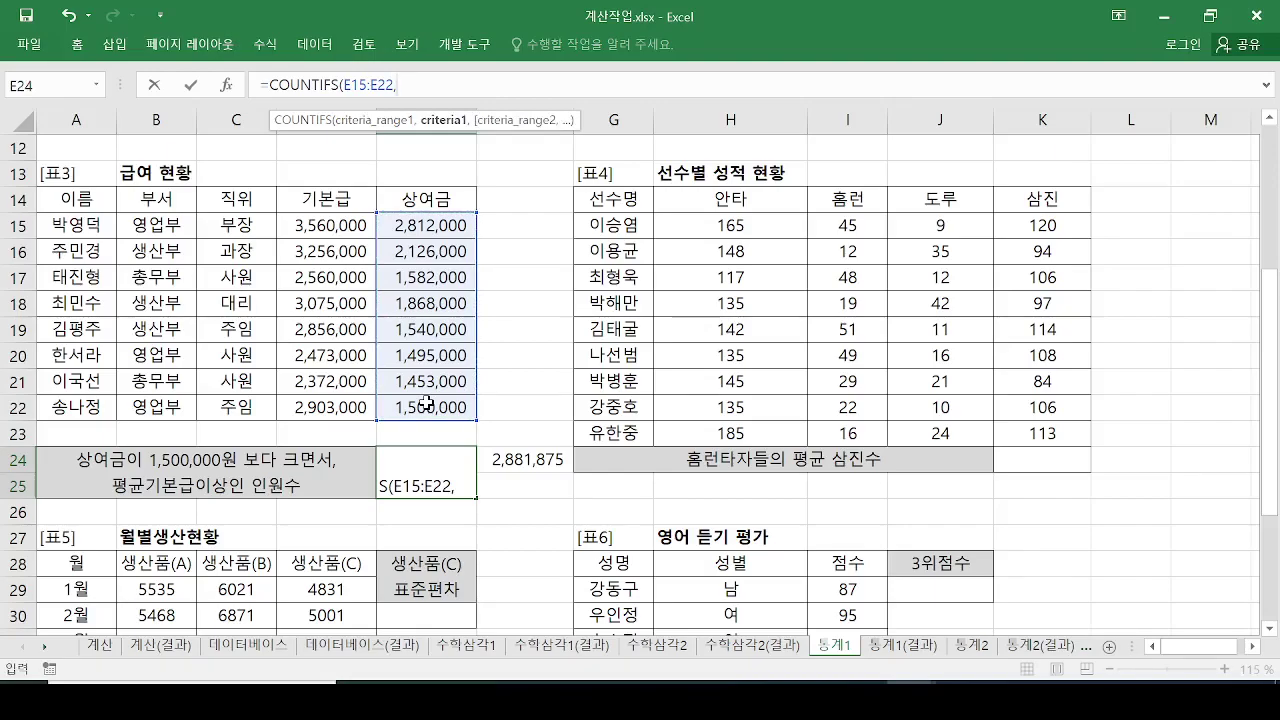
type("\">1500000")
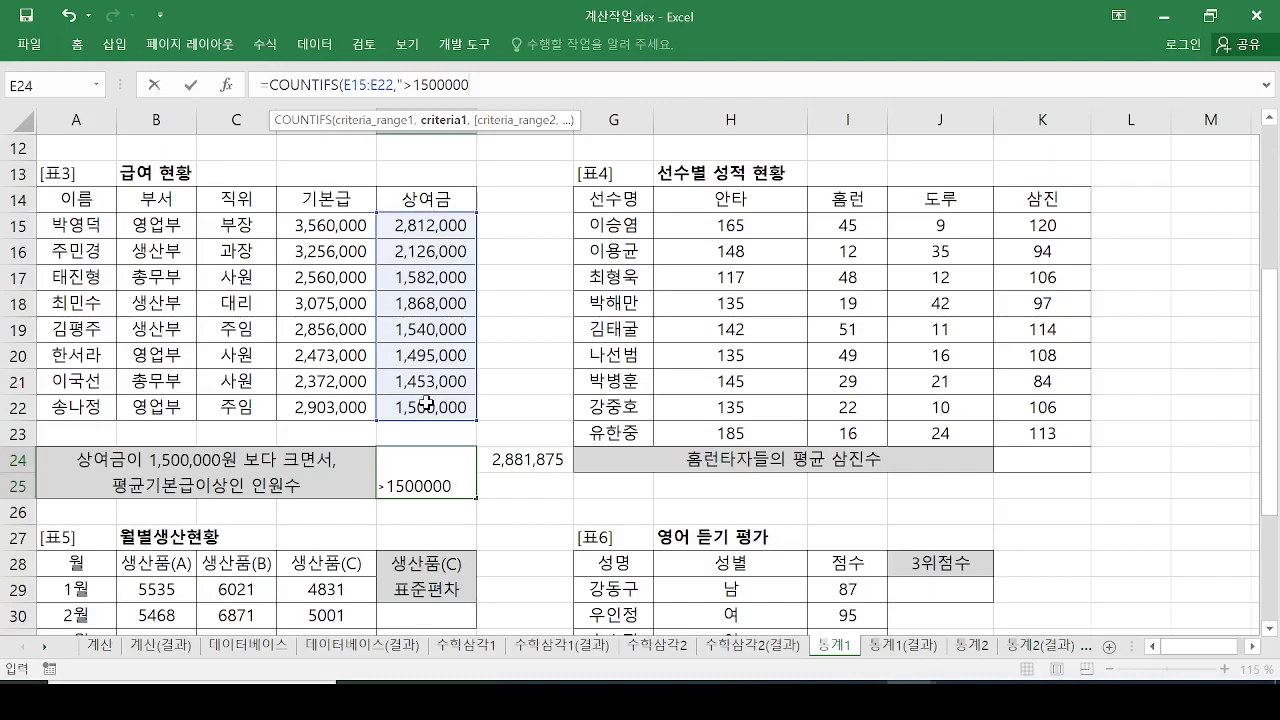
type("\"")
type(",")
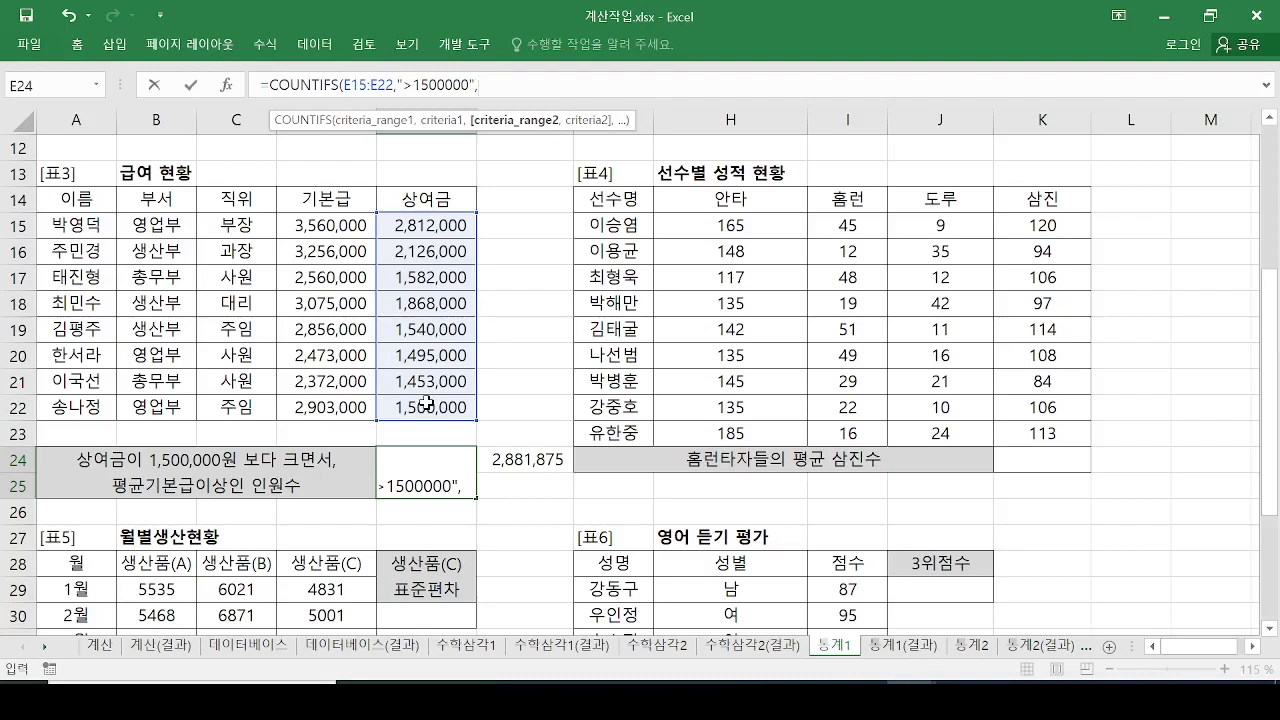
Add the 기본급 range D15:D22 with the criterion ">="&AVERAGE(D15:D22) as the second condition and close the COUNTIFS function.
left_click_drag(340, 228, 335, 407)
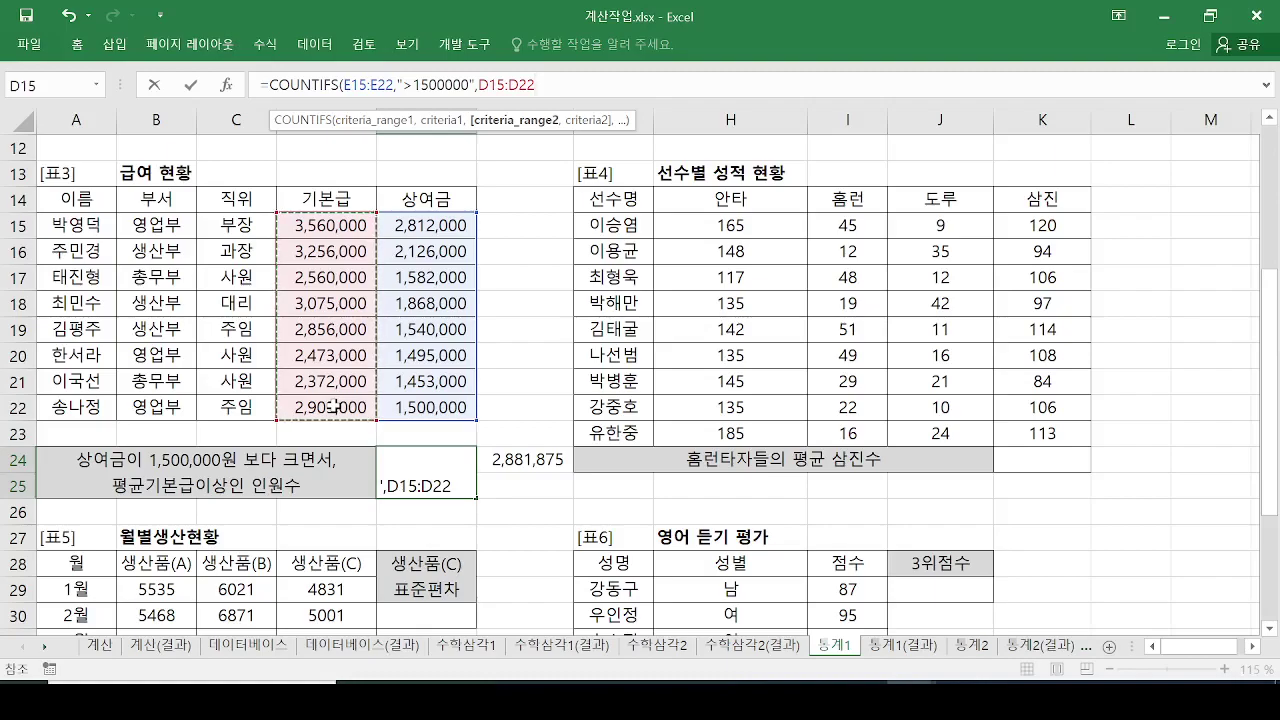
type(",")
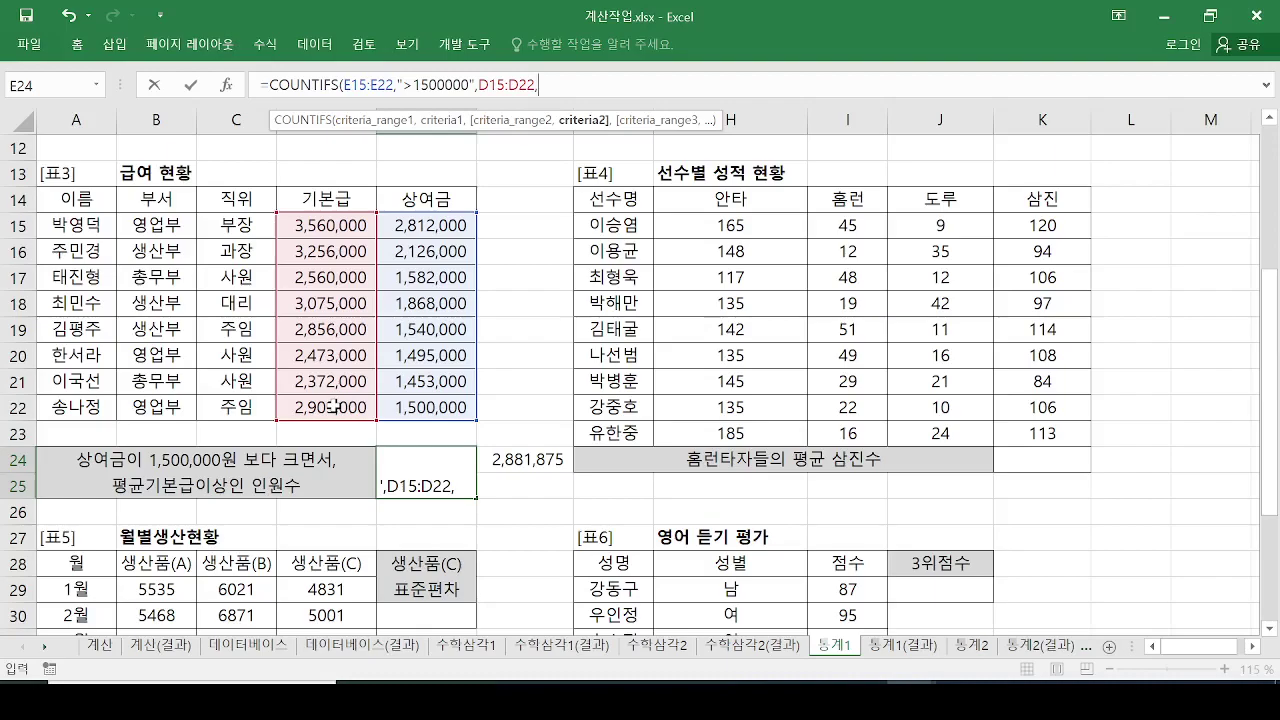
type("\">=\"")
type("&")
type("aver")
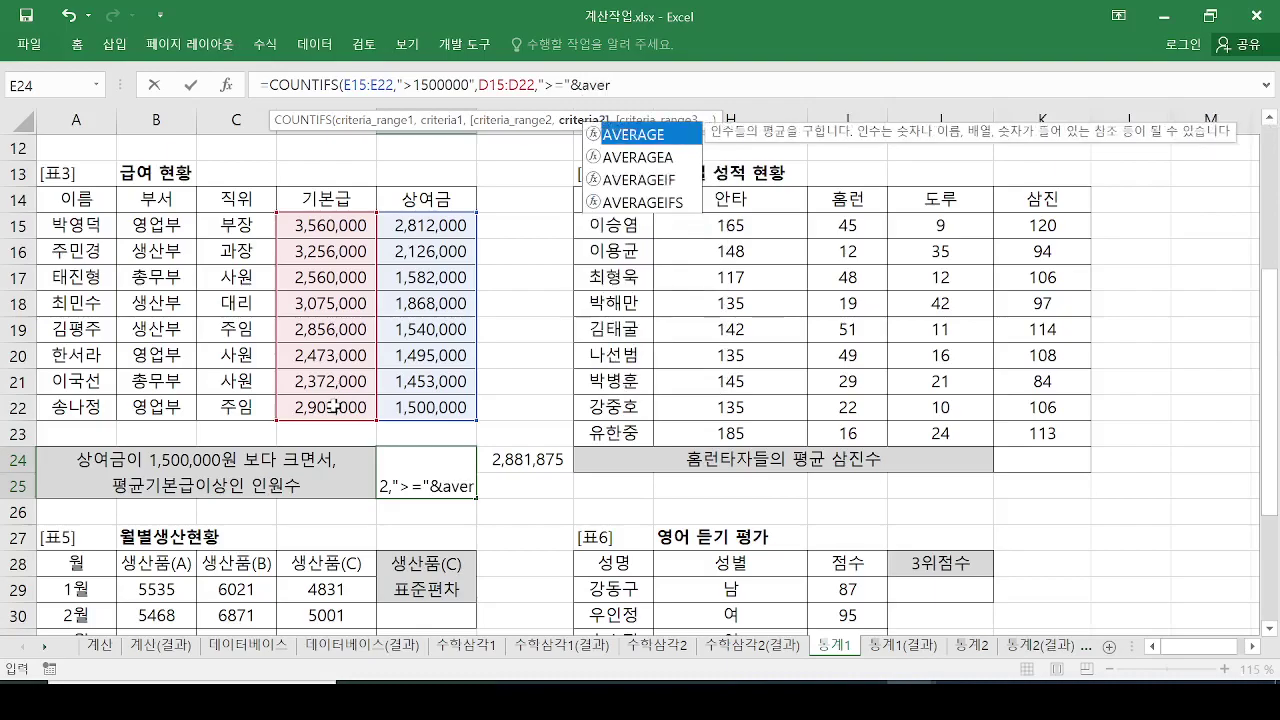
double_click(640, 134)
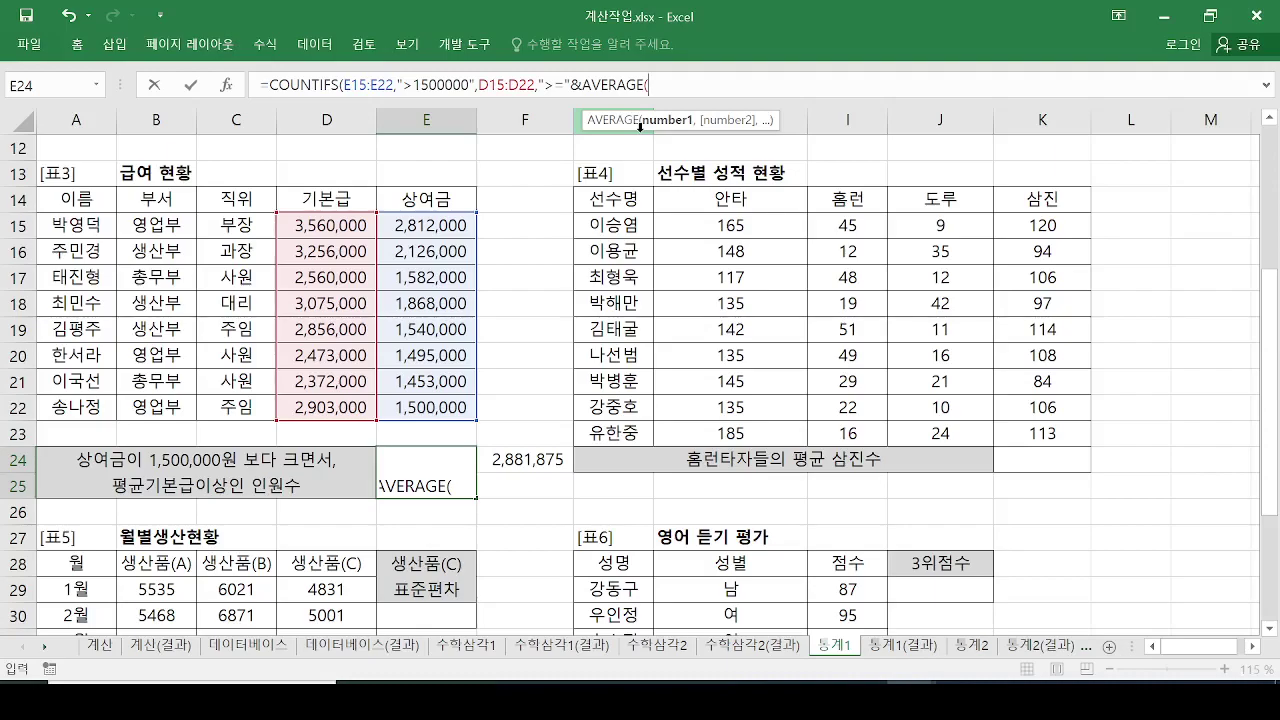
left_click_drag(340, 226, 334, 406)
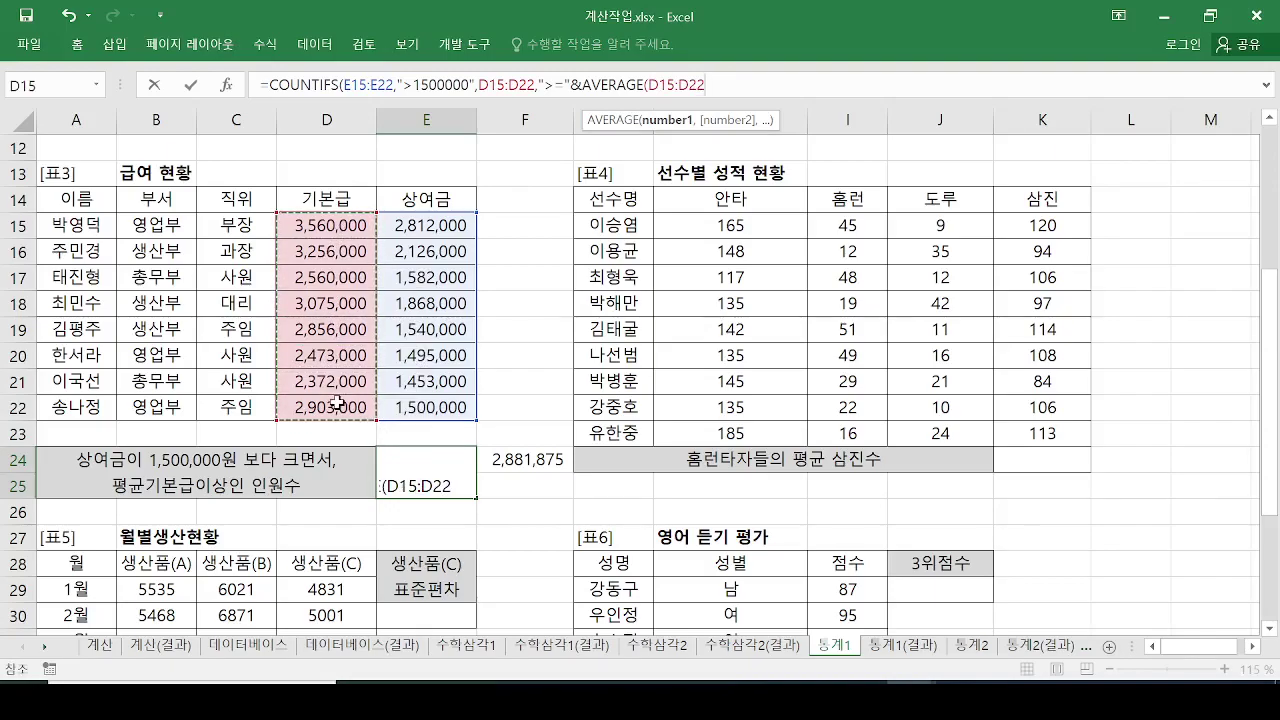
type(")")
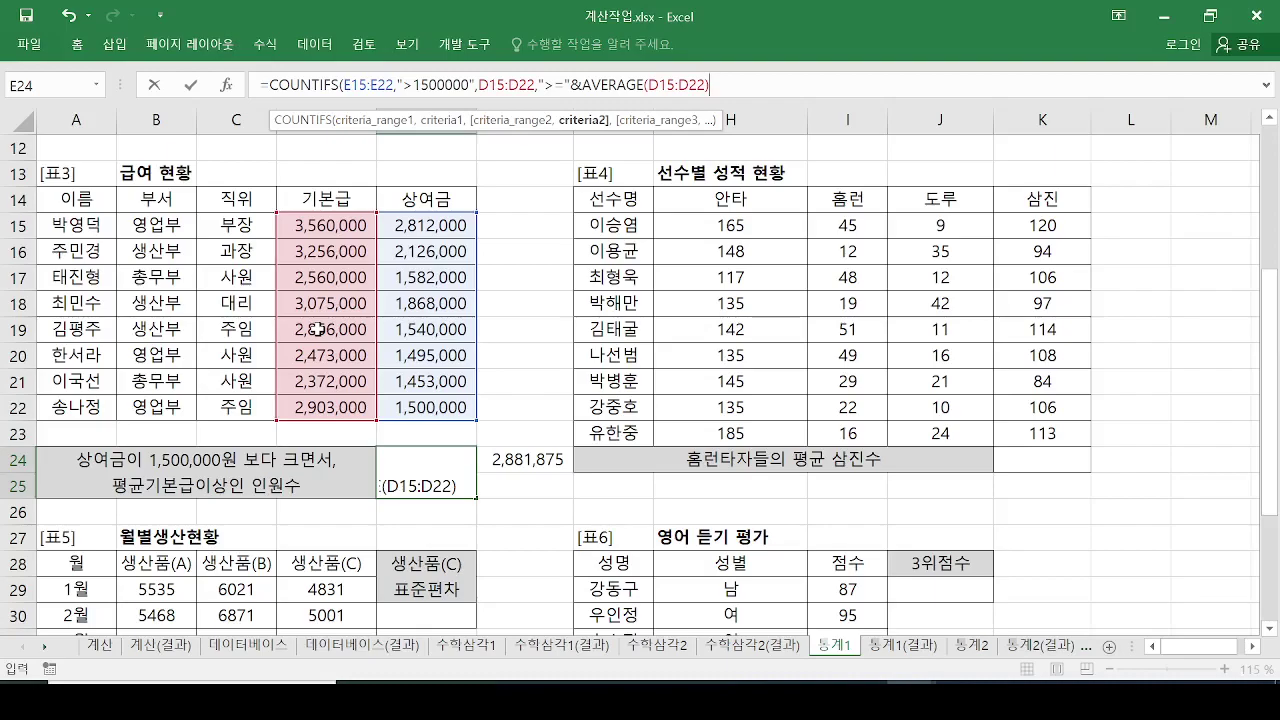
type(")")
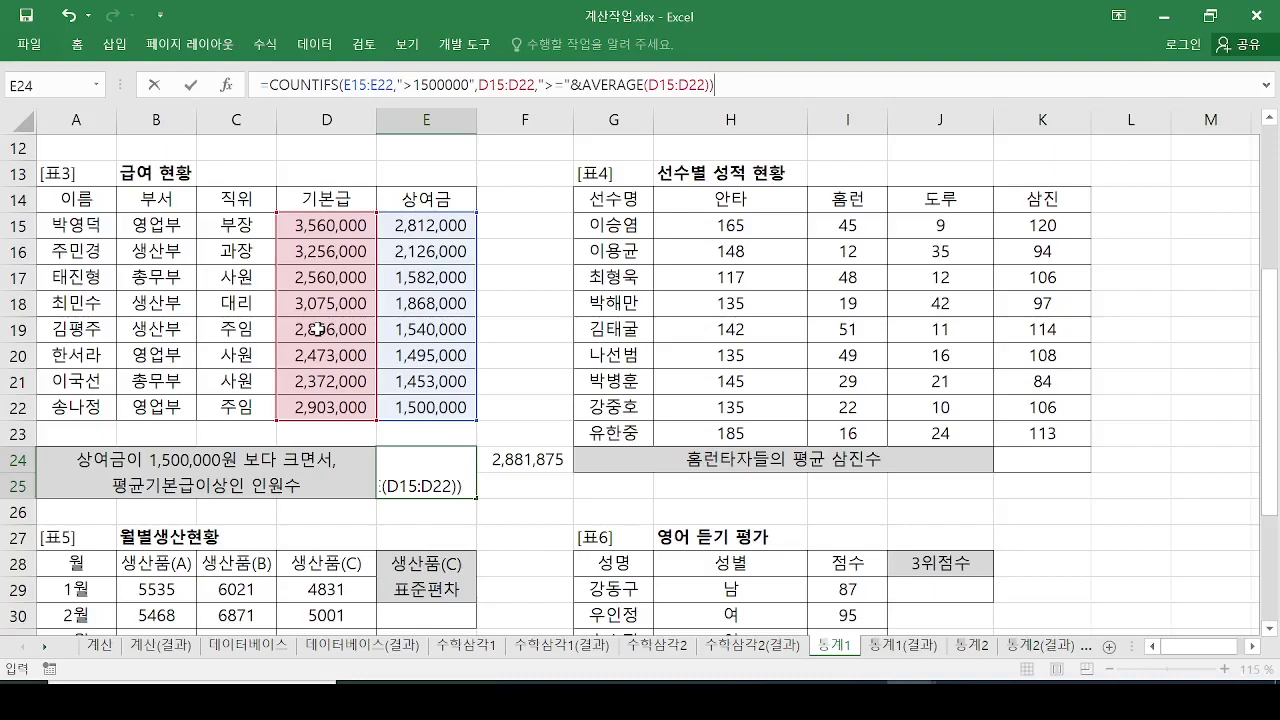
Append &"명" to the COUNTIFS formula in E24 and enter it.
type("&")
type("\"")
type("aud")
key("BackSpace")
key("BackSpace")
key("BackSpace")
type("명\"")
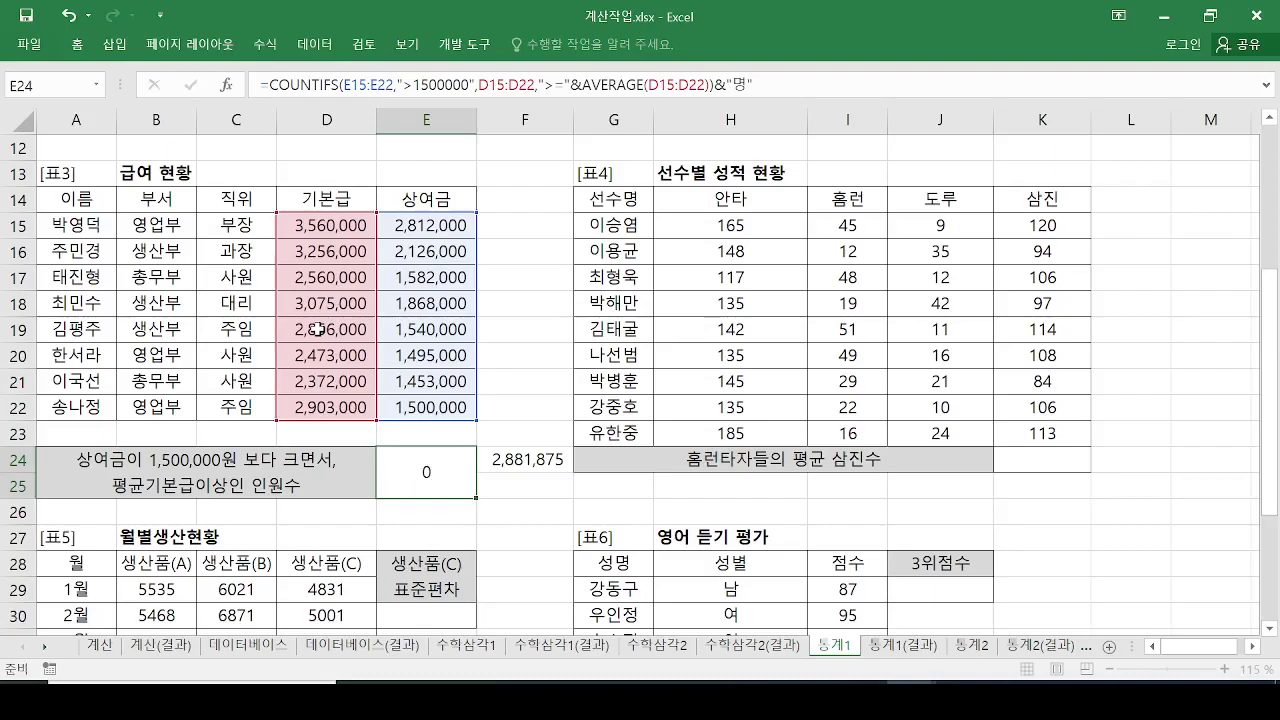
key("Return")
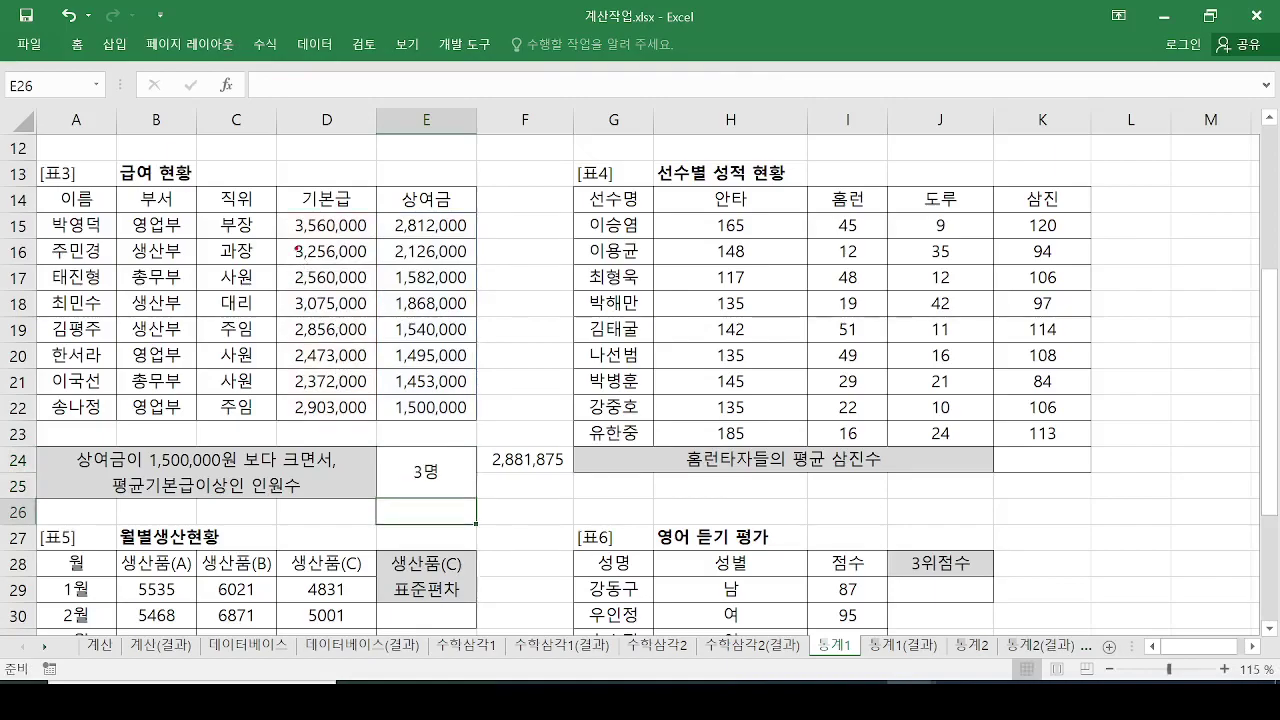
Check the 기본급 and 상여금 values in table 3 against the conditions of the COUNTIFS formula in E24.
left_click_drag(281, 209, 392, 242)
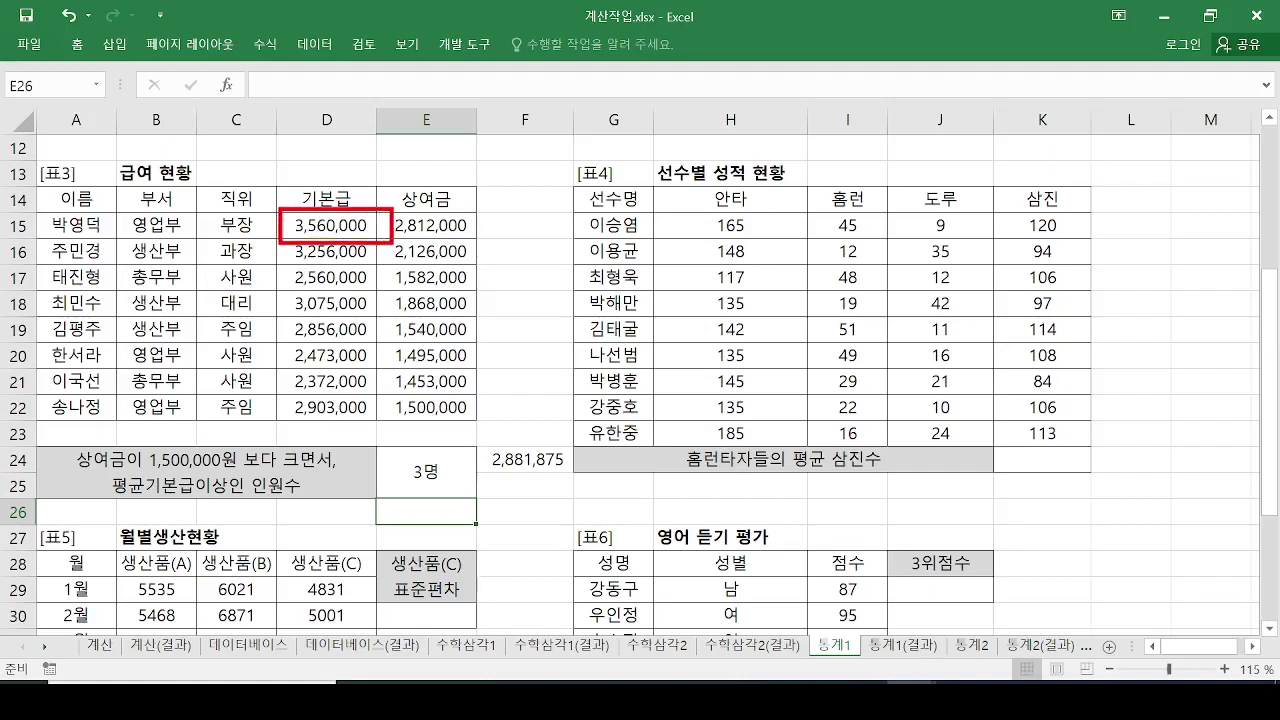
left_click_drag(282, 239, 378, 260)
left_click_drag(287, 301, 465, 303)
mouse_move(381, 213)
left_mouse_down()
mouse_move(381, 230)
mouse_move(414, 247)
mouse_move(401, 246)
left_mouse_up()
key("Escape")
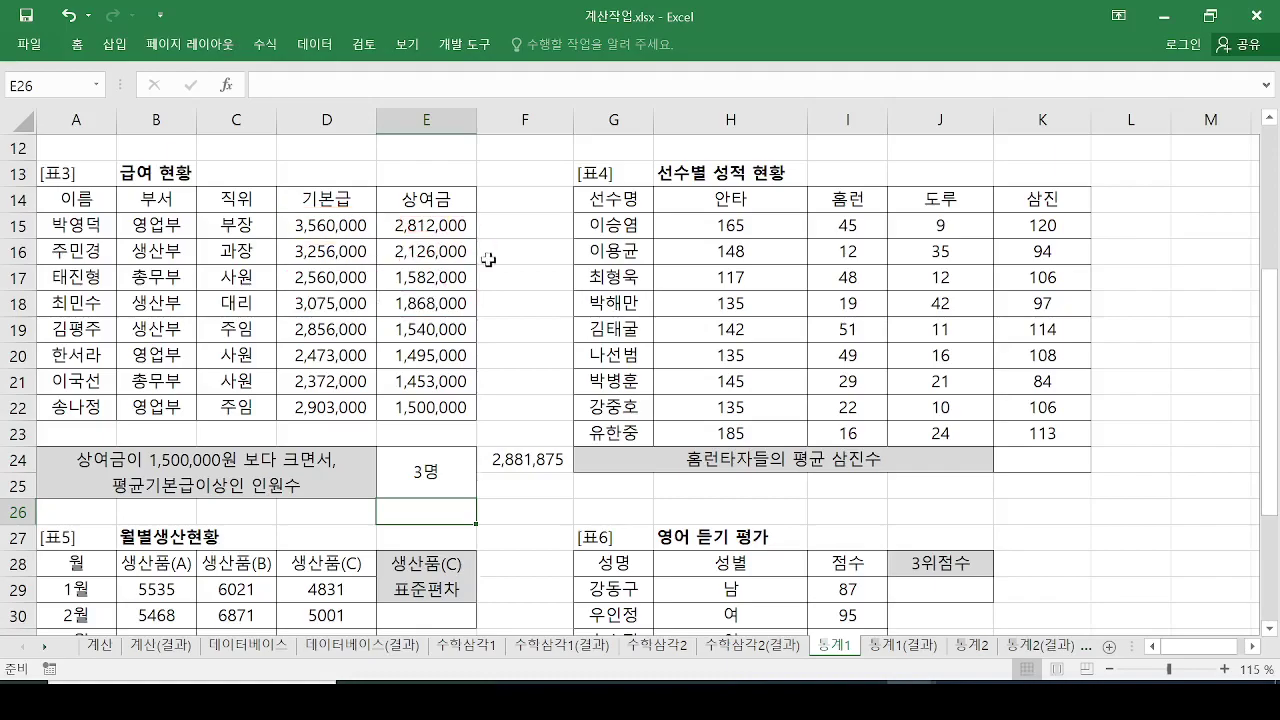
left_click(425, 467)
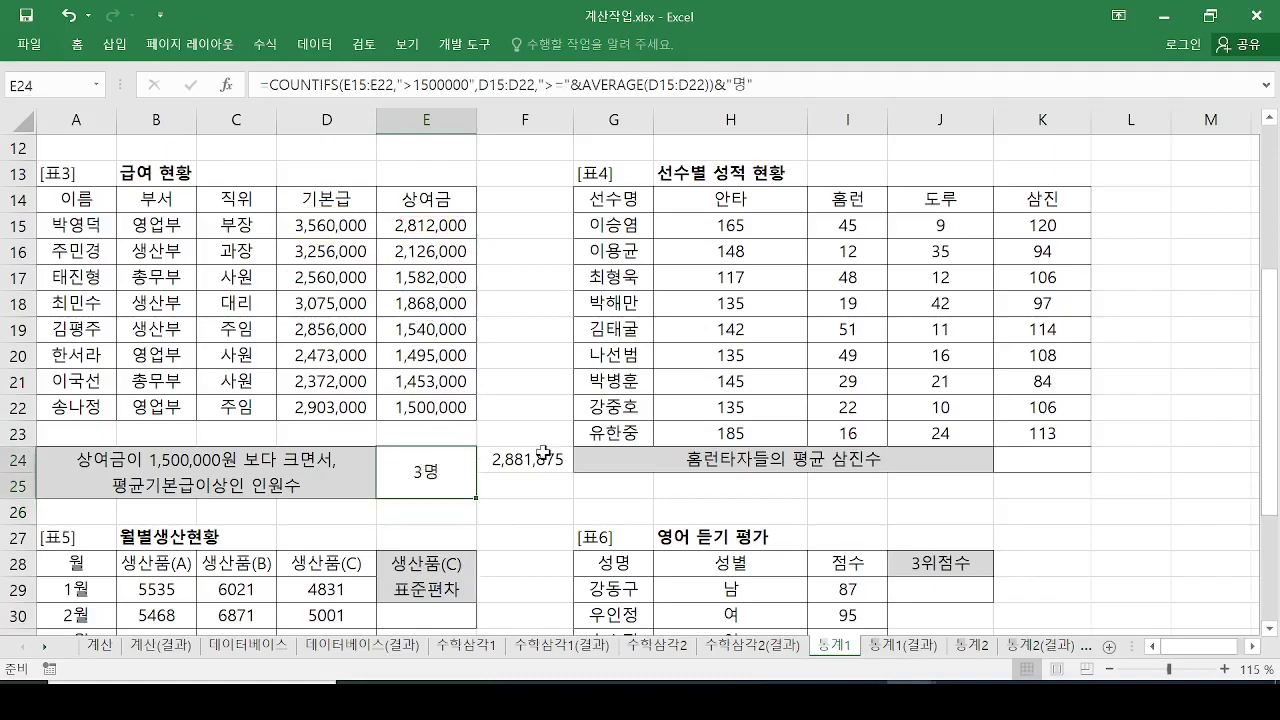
Delete the helper AVERAGE formula from F24 and reselect result cell E24 to check its formula.
mouse_move(519, 436)
left_mouse_down()
mouse_move(553, 421)
mouse_move(482, 472)
mouse_move(572, 446)
left_mouse_up()
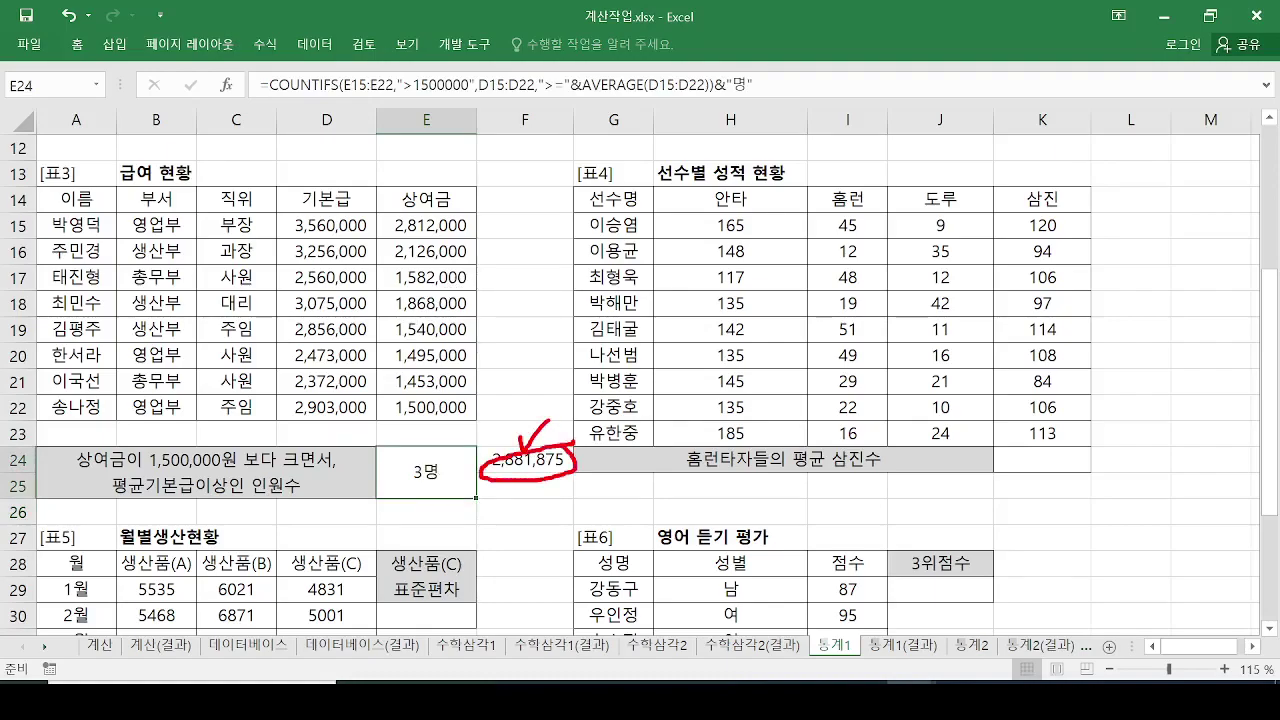
key("Escape")
left_click(560, 462)
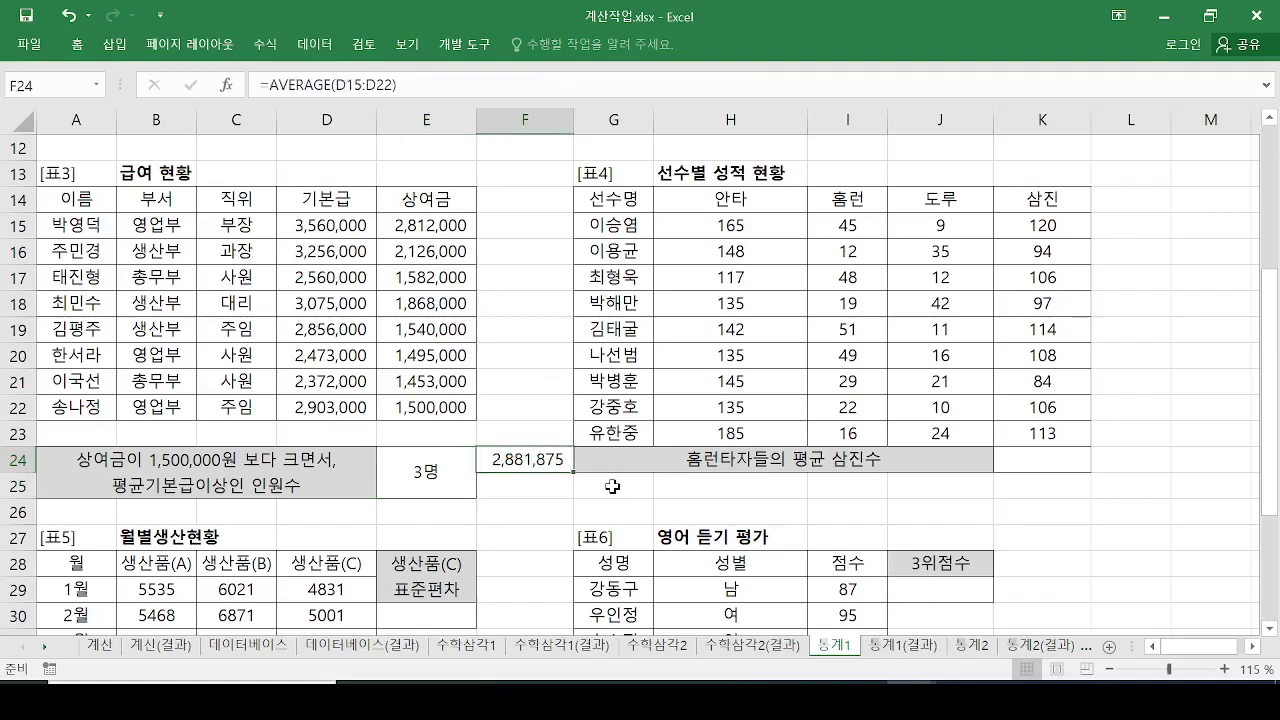
key("Delete")
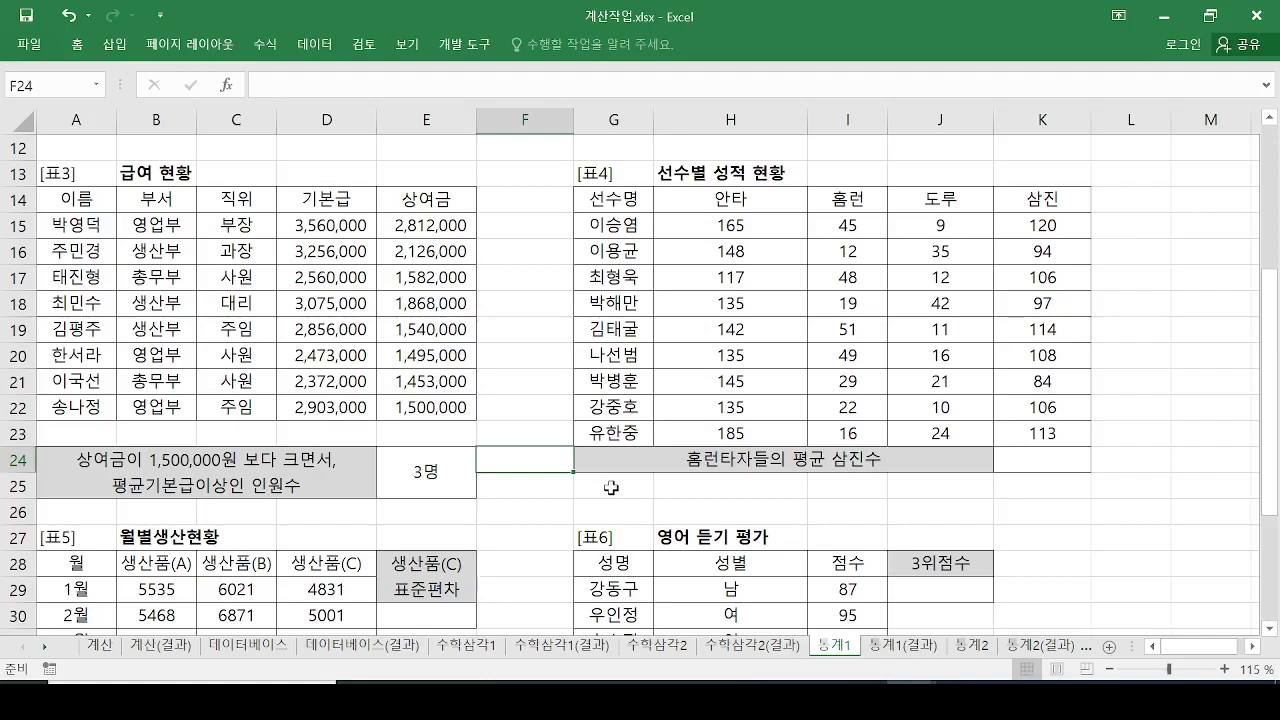
left_click(424, 485)
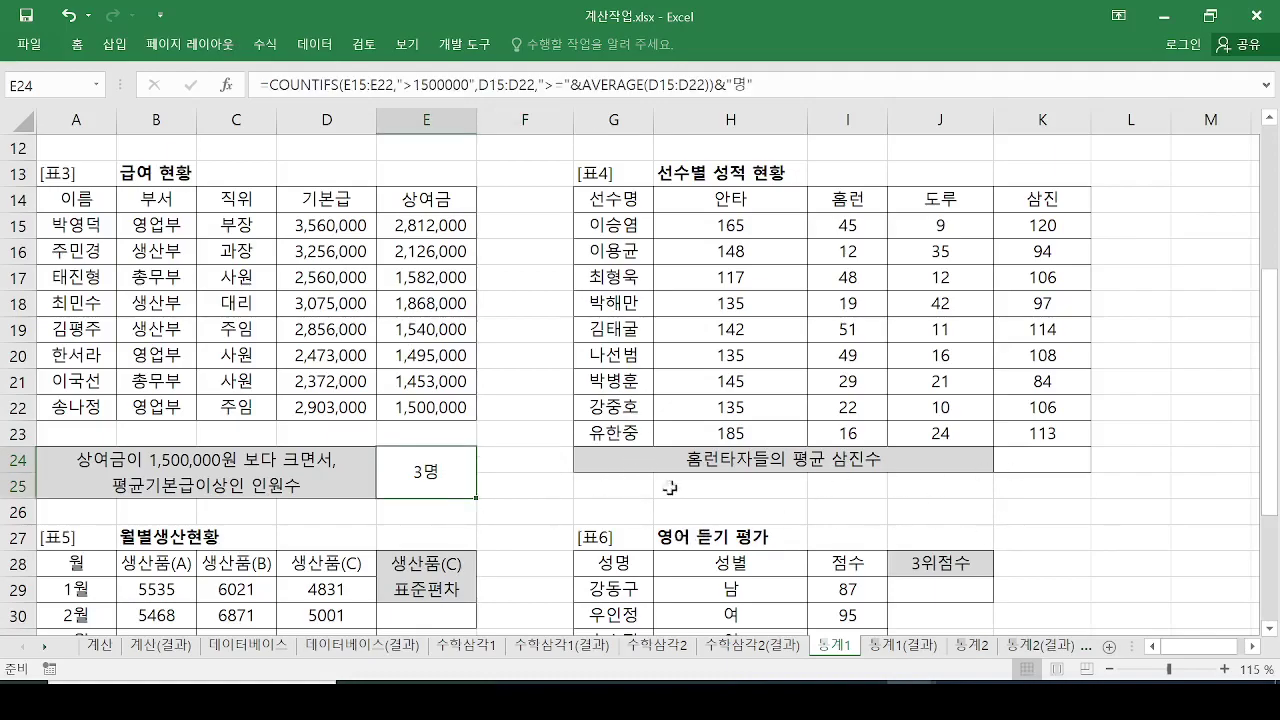
scroll(710, 424, "down", 1)
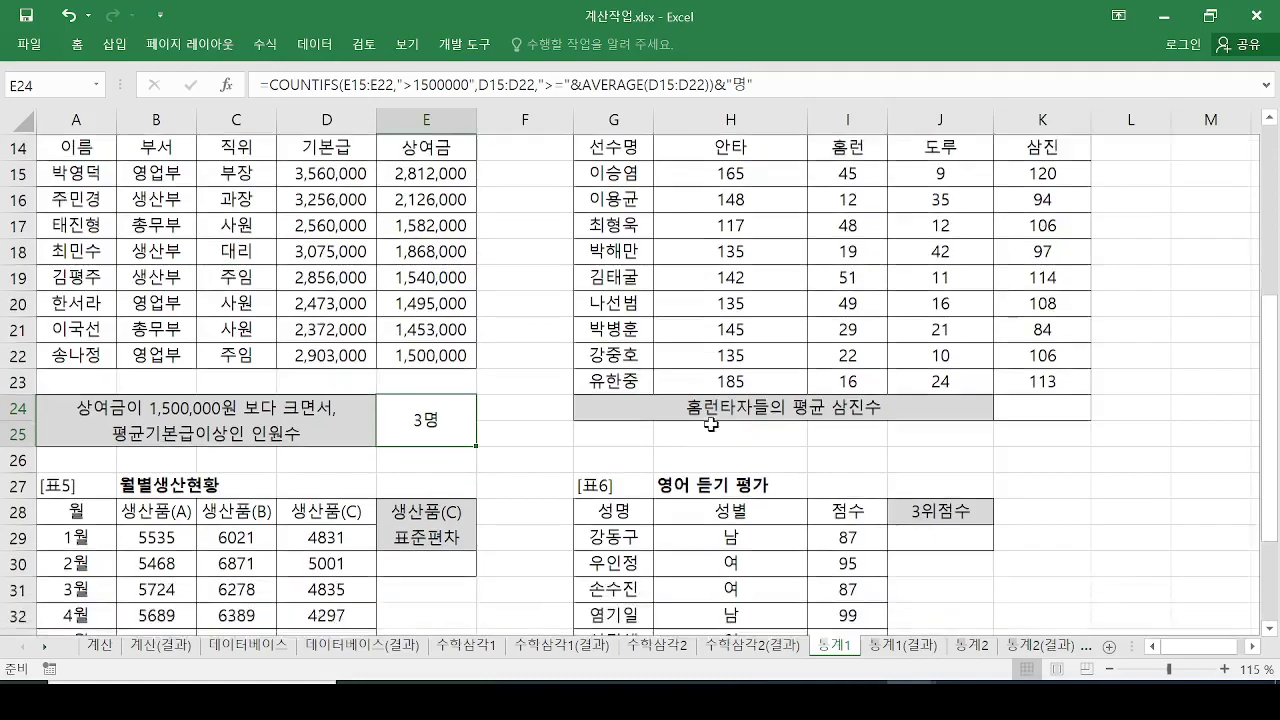
scroll(720, 426, "up", 1)
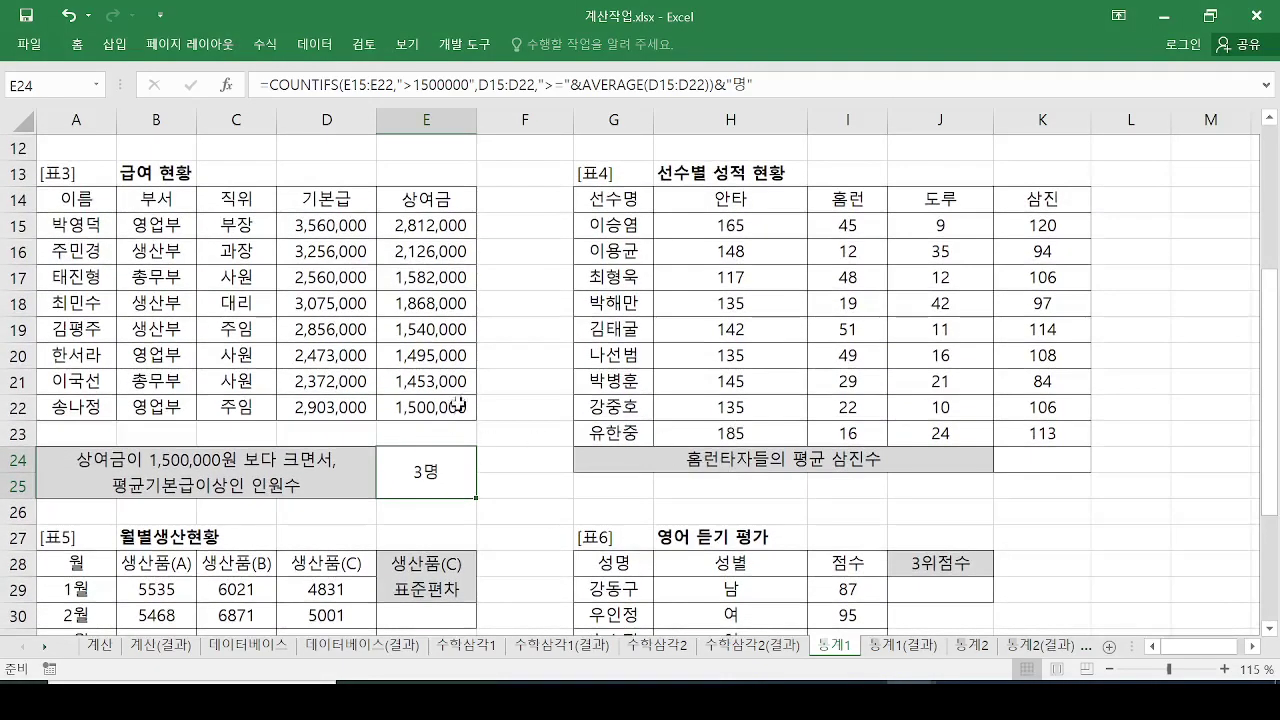
scroll(551, 414, "down", 2)
scroll(551, 414, "down", 2)
scroll(551, 414, "up", 4)
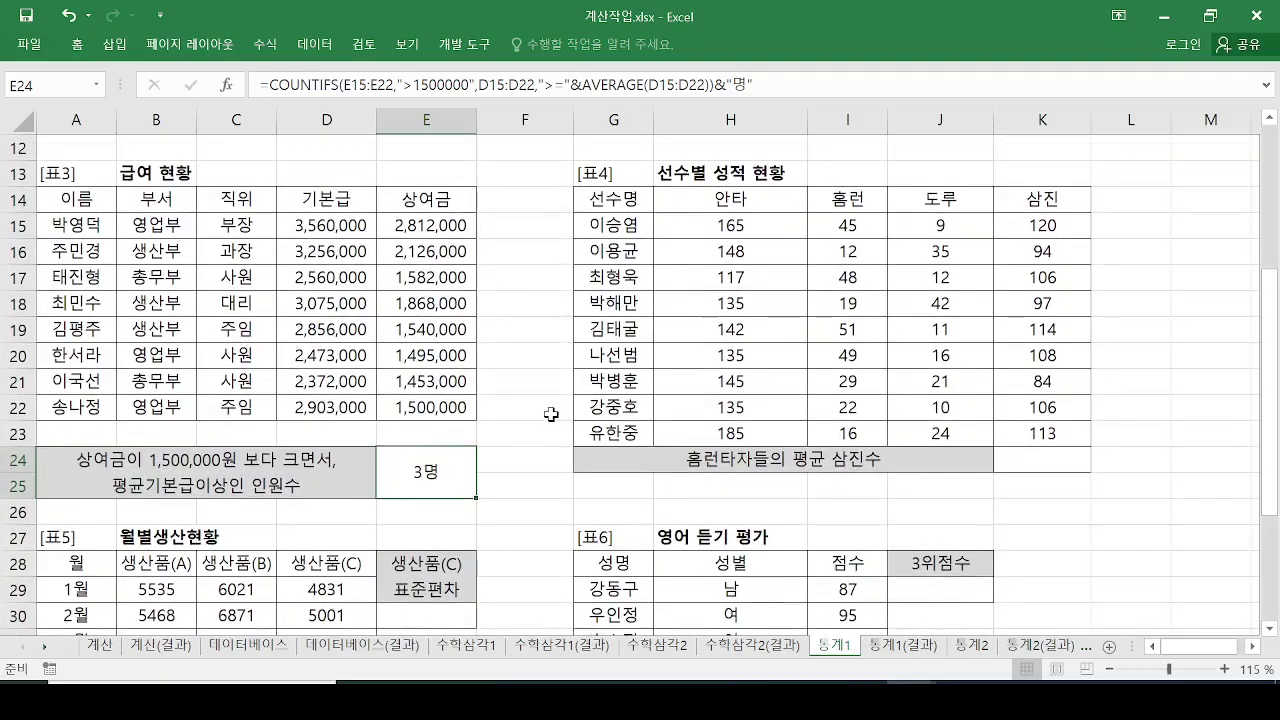